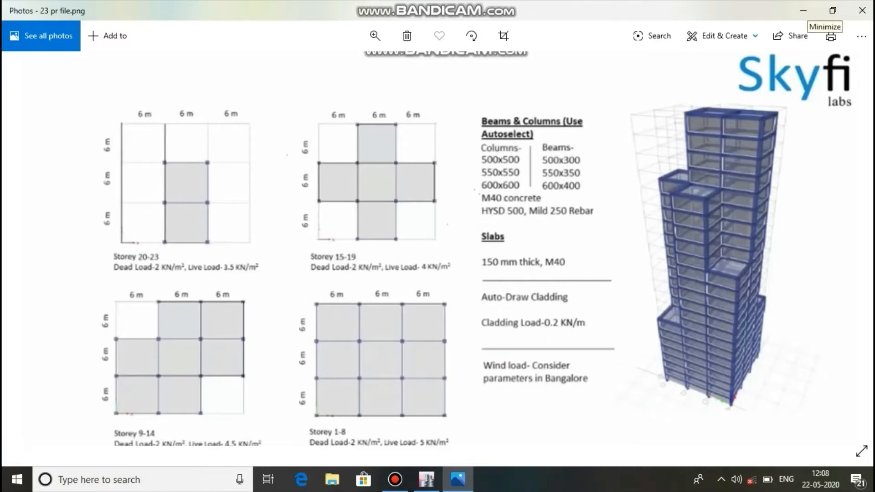
Switch to ETABS and start a new model using built-in settings with Metric SI display units.
left_click(803, 10)
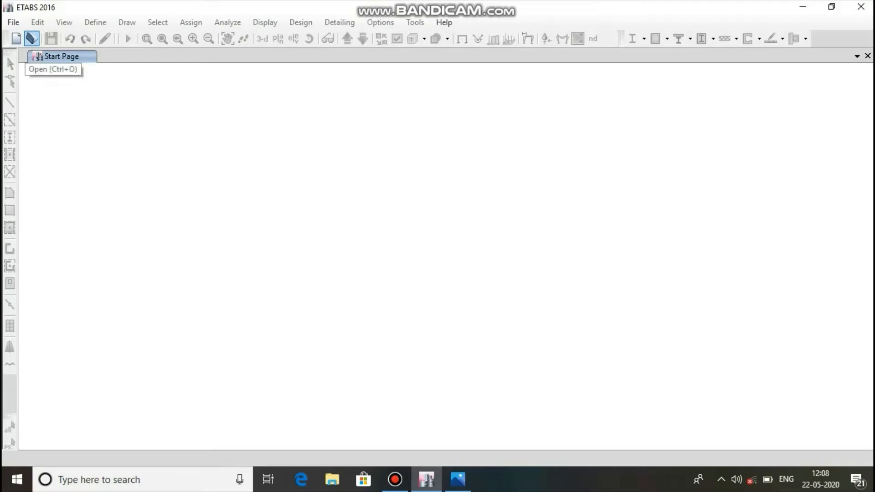
left_click(16, 39)
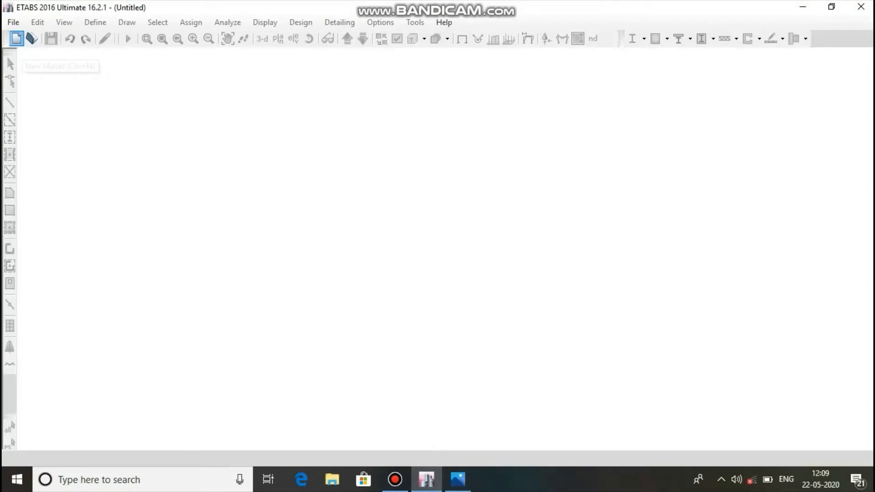
left_click(395, 480)
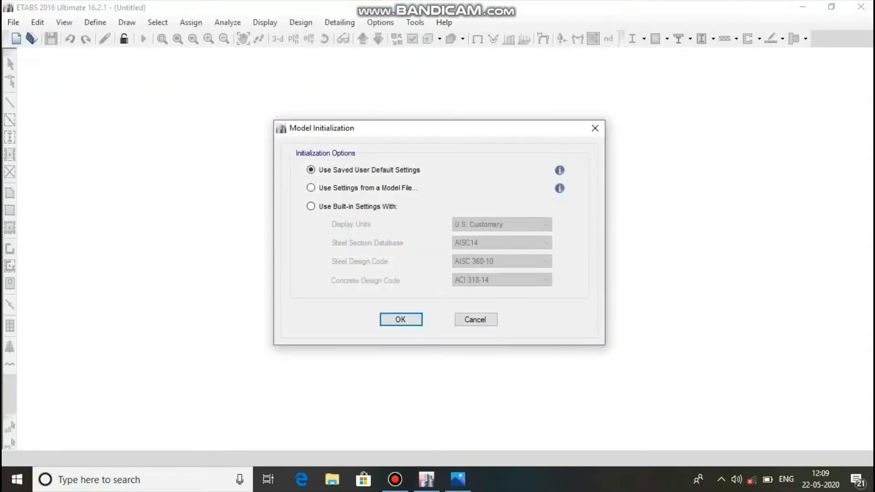
left_click(310, 206)
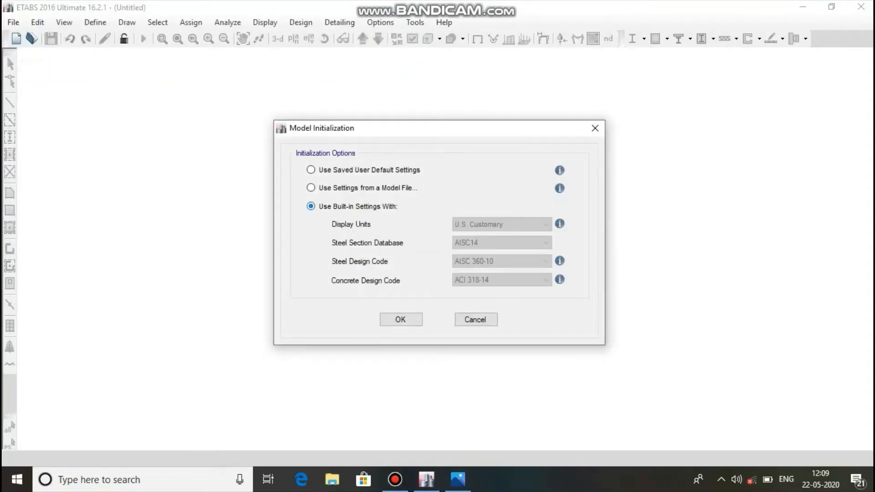
left_click(545, 225)
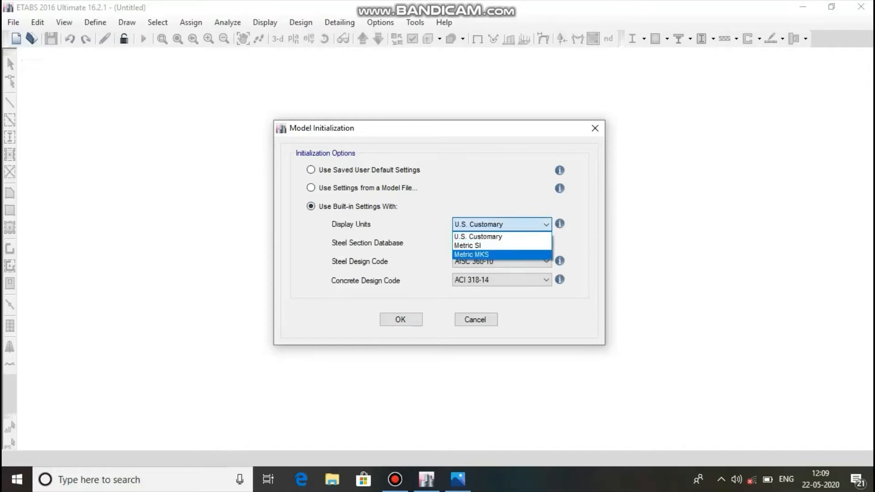
left_click(501, 245)
Initialize the model with the Indian steel section database, IS 800:2007 steel design code and IS 456:2000 concrete design code.
left_click(545, 243)
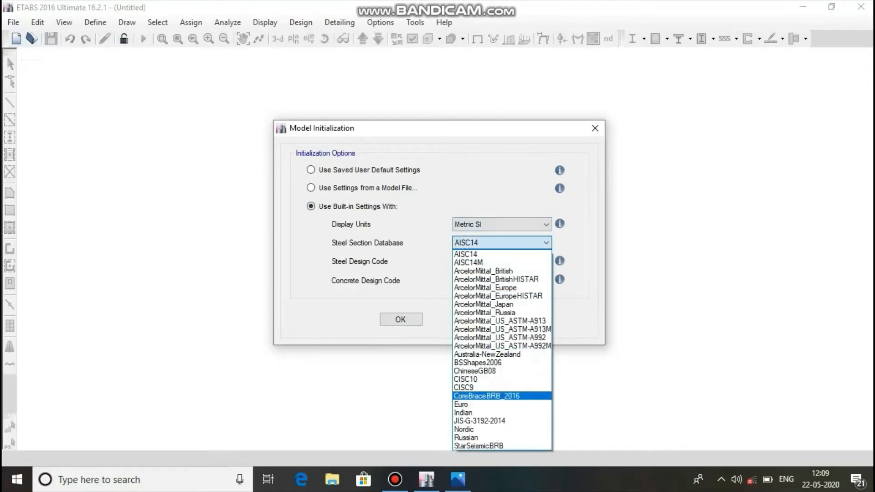
left_click(470, 412)
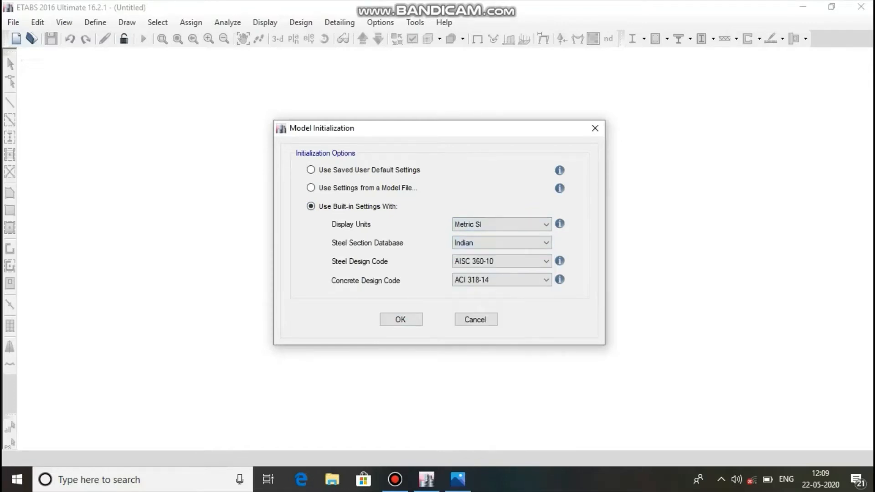
left_click(545, 261)
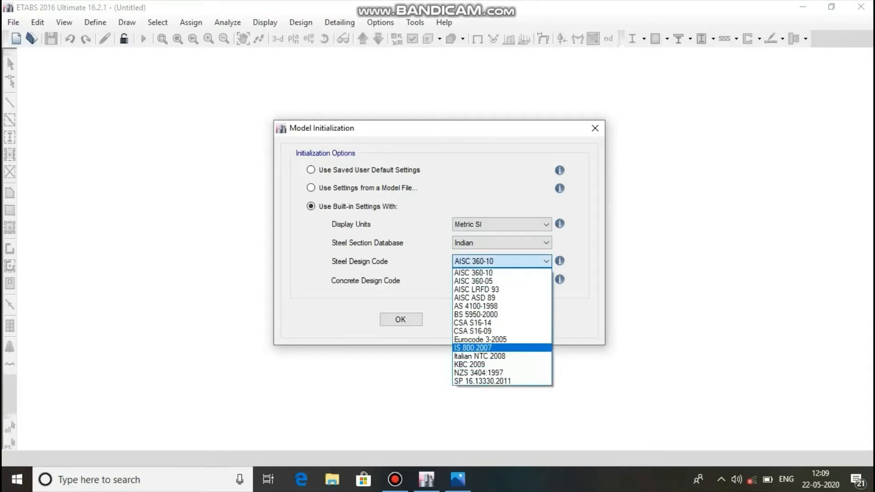
left_click(492, 347)
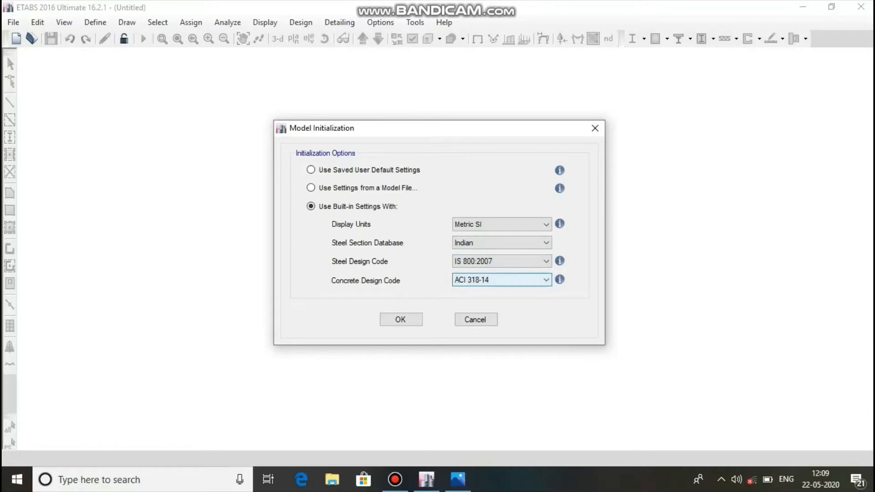
left_click(501, 279)
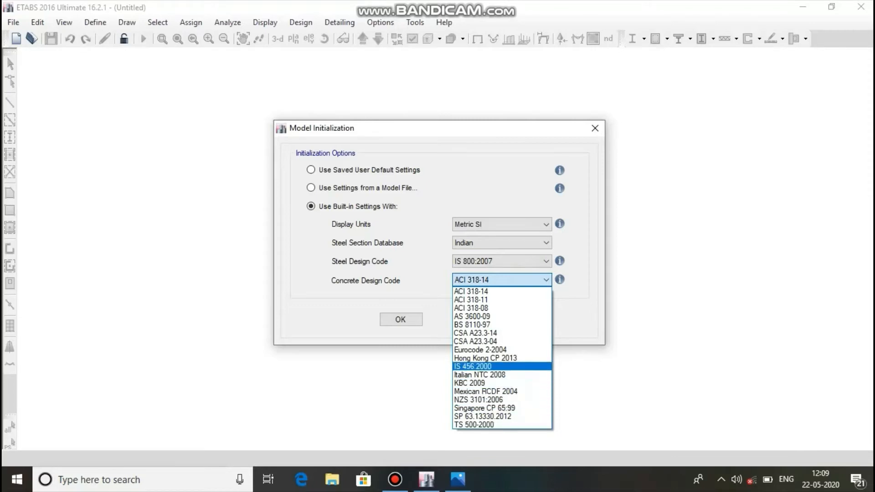
left_click(474, 367)
key("Return")
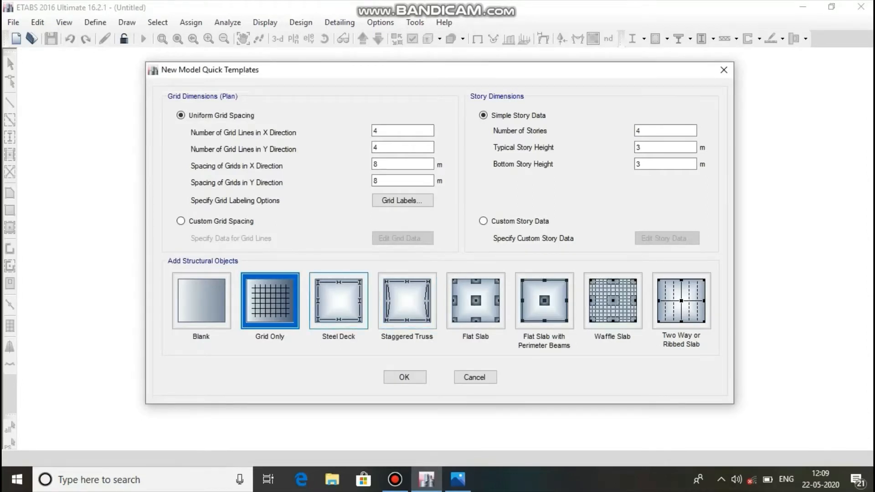
Consult the floor plan image in Photos, and set the grid spacing to 6 m in both X and Y directions.
mouse_move(457, 479)
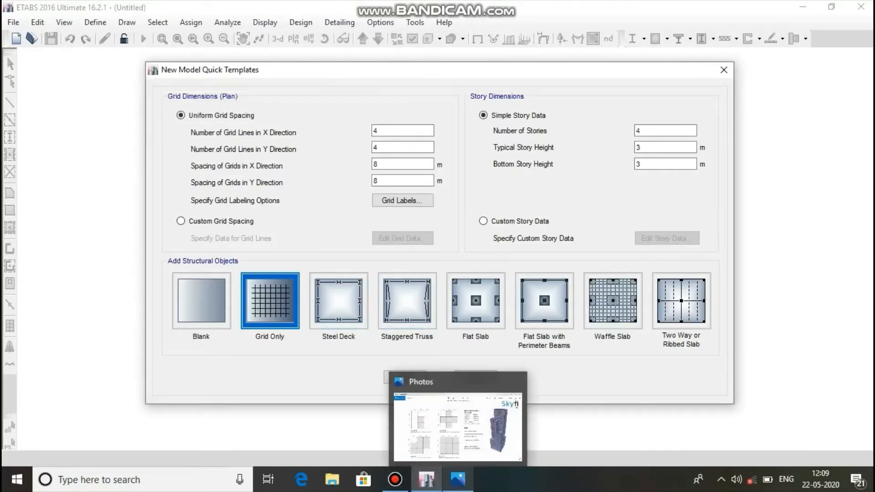
left_click(458, 479)
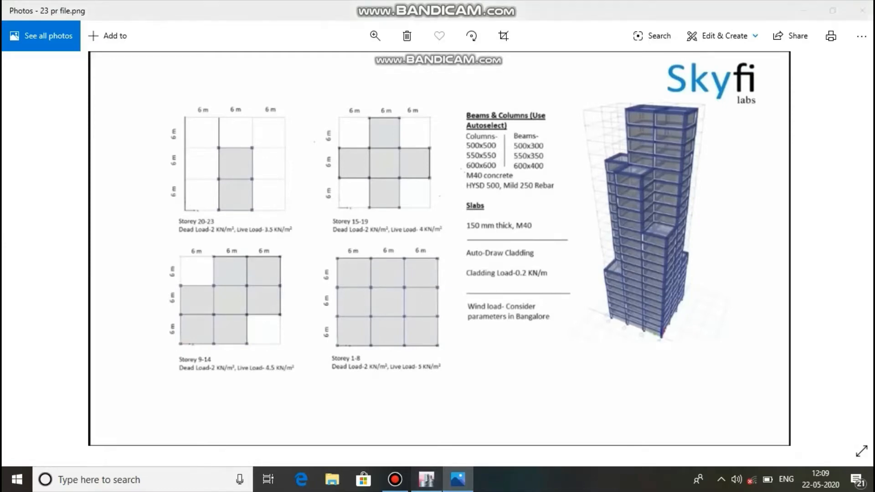
left_click(427, 480)
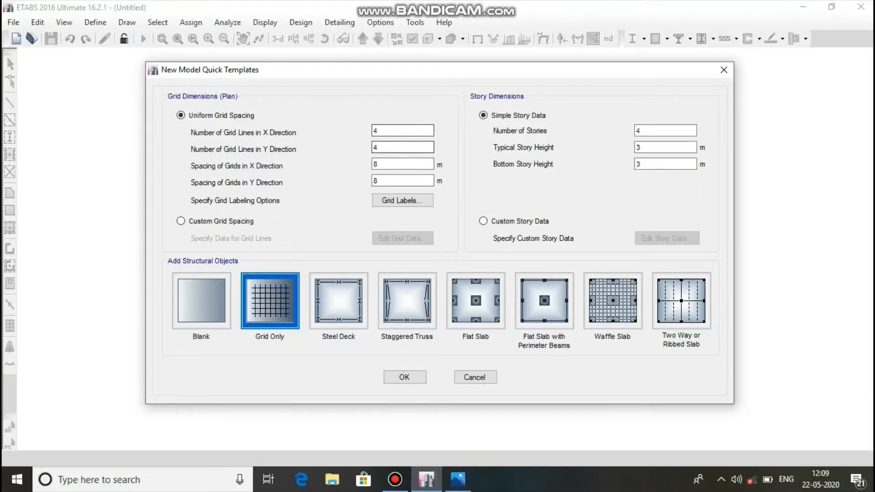
double_click(378, 164)
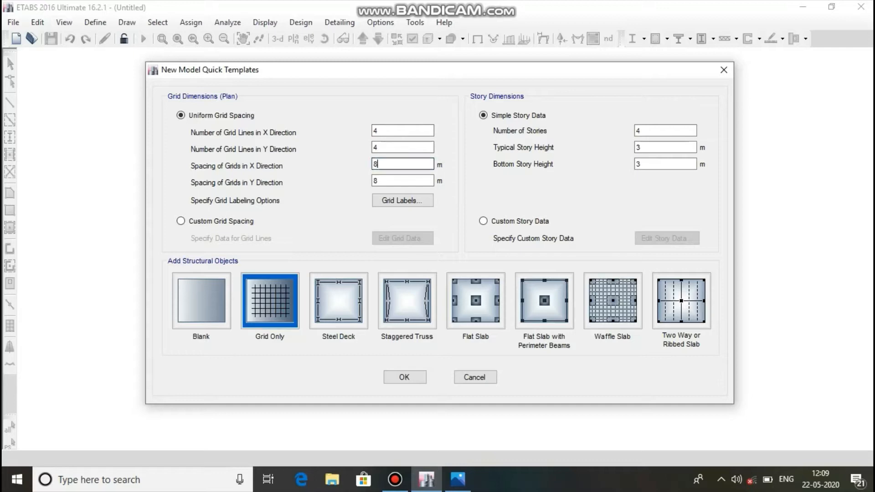
type("6")
key("Tab")
type("6")
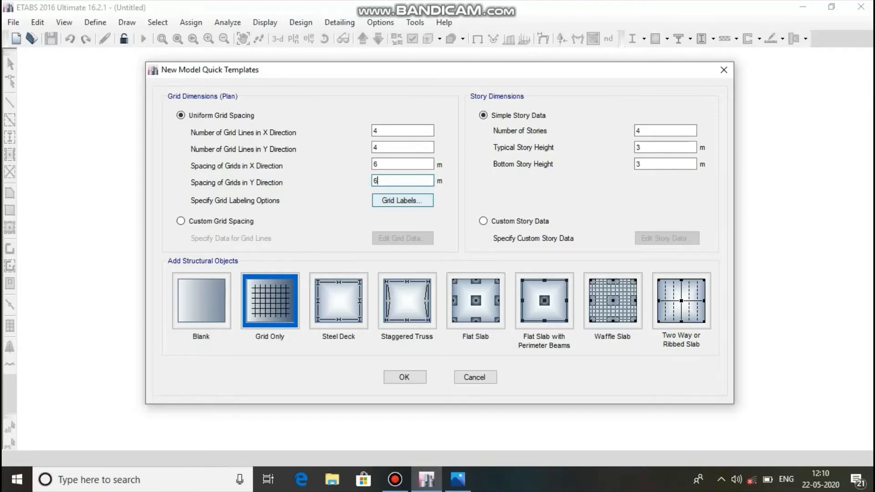
Set the number of stories to 23 and check the storey ranges in the reference image.
left_click(666, 131)
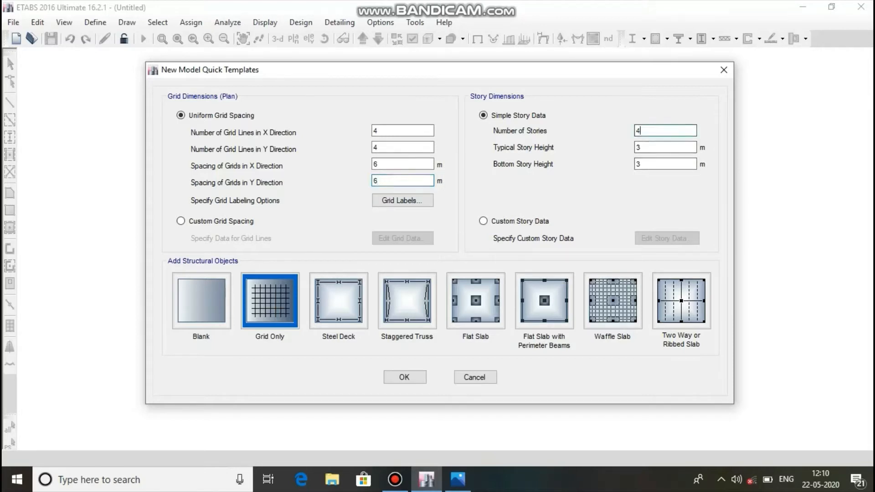
double_click(638, 131)
type("23")
left_click(458, 479)
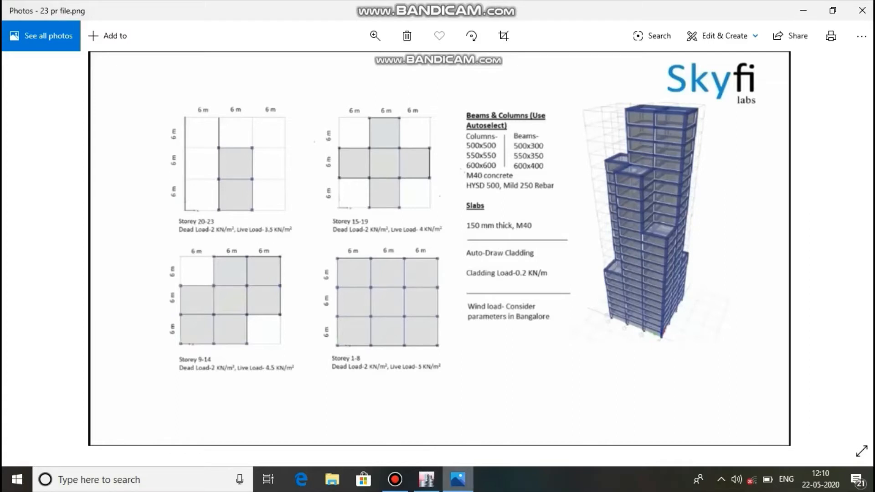
mouse_move(426, 479)
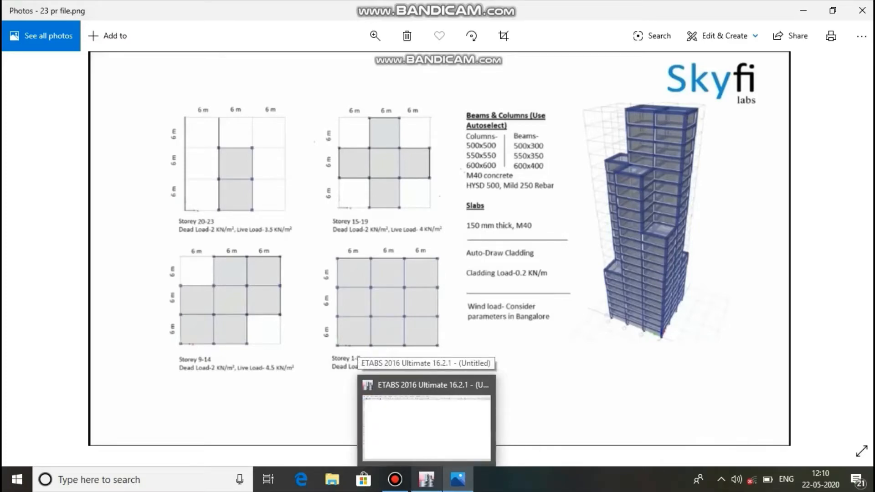
left_click(426, 479)
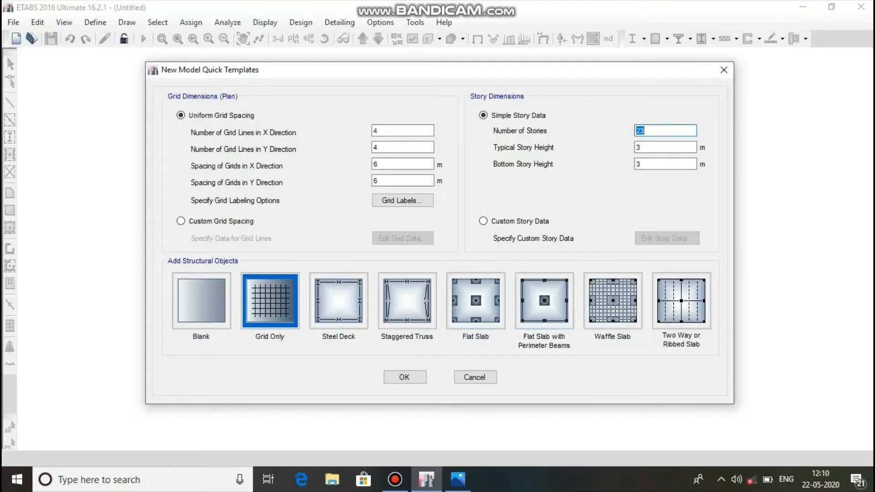
key("Tab")
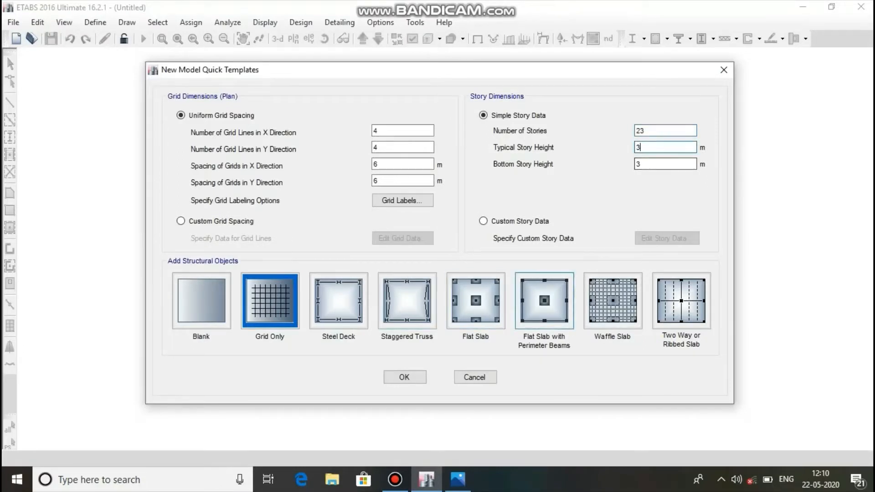
Switch to custom story data and make Story8 a master story, consulting the reference image for the storey groups.
left_click(484, 221)
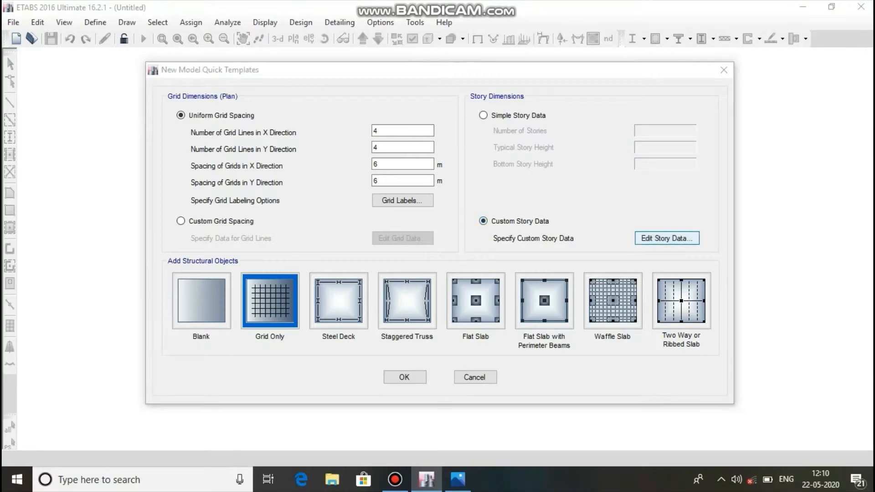
left_click(667, 238)
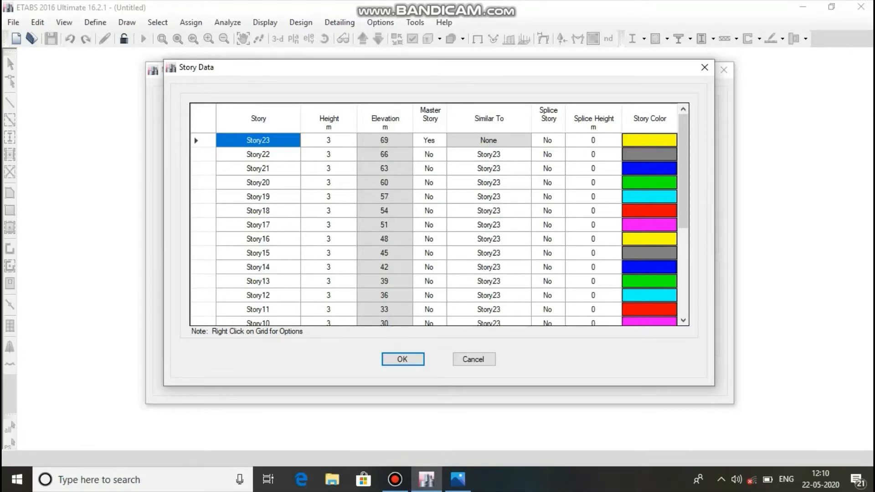
scroll(437, 228, "down", 4)
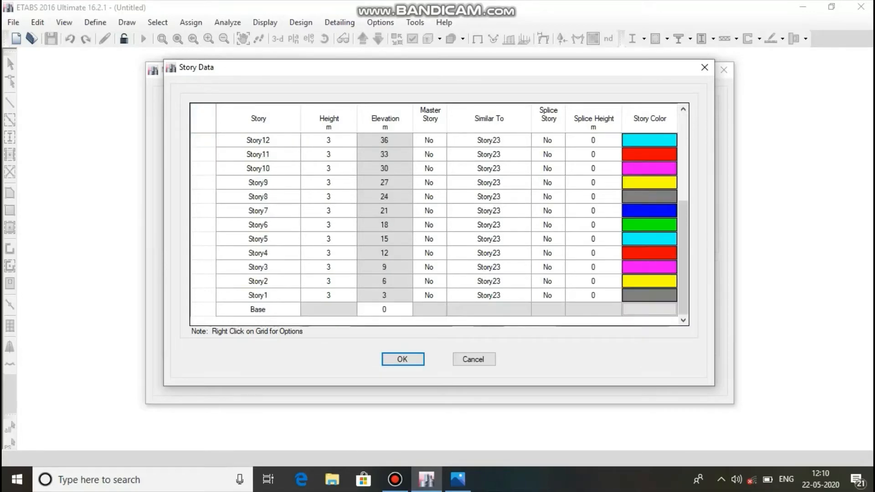
left_click(457, 478)
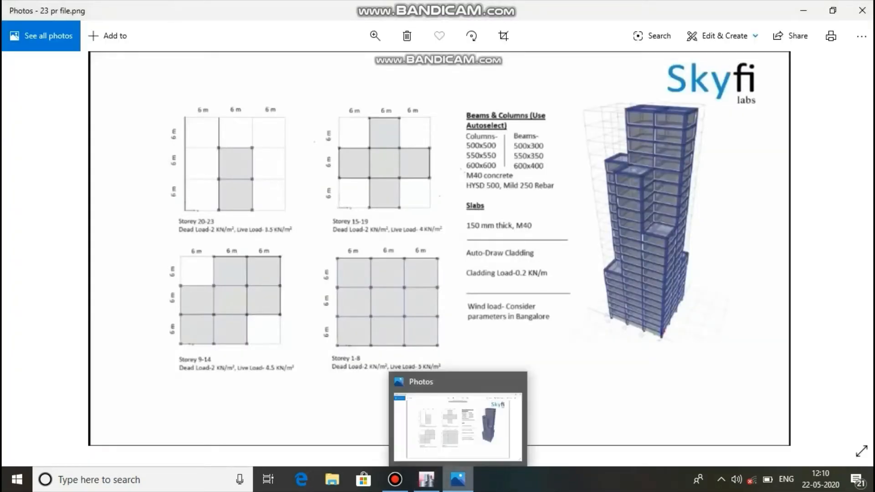
left_click(458, 478)
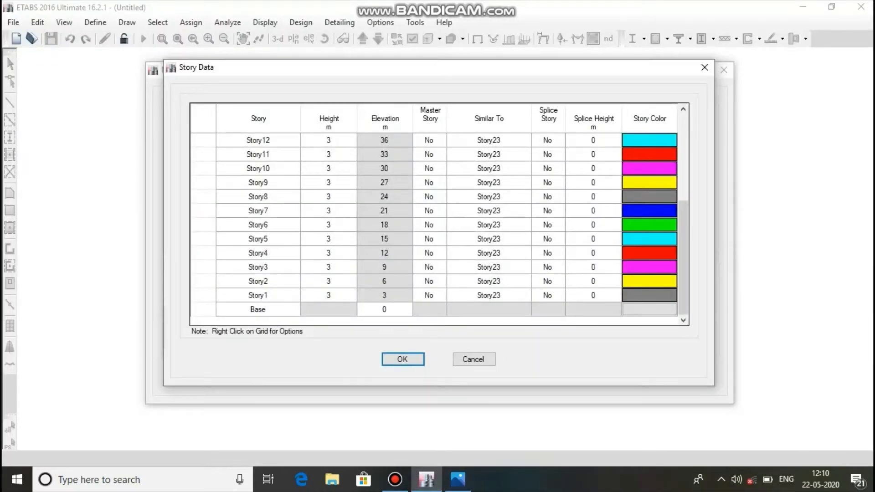
left_click(429, 196)
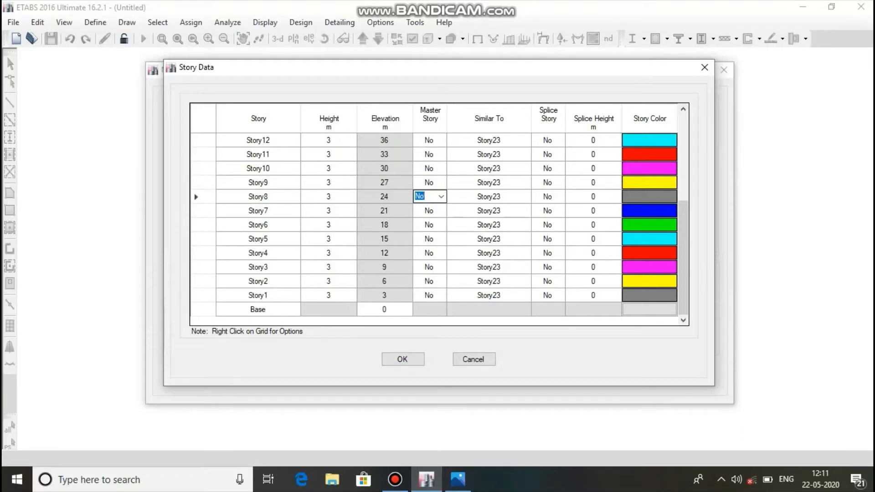
left_click(440, 197)
left_click(425, 207)
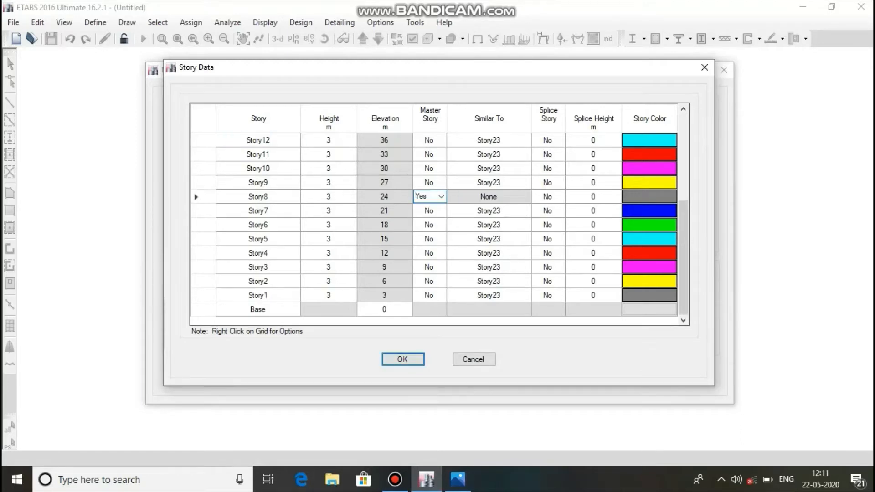
Make Story7, Story6 and Story5 similar to Story8 in the story data.
left_click(488, 210)
left_click(526, 211)
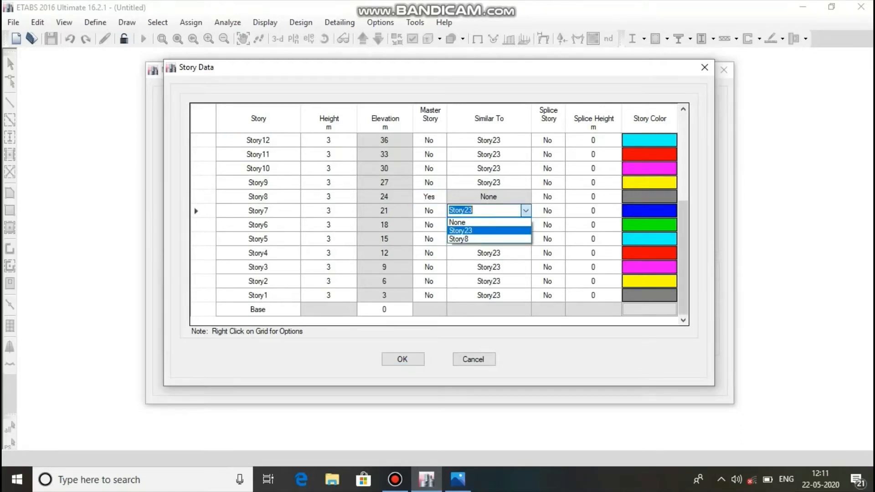
left_click(461, 238)
left_click(489, 225)
left_click(526, 224)
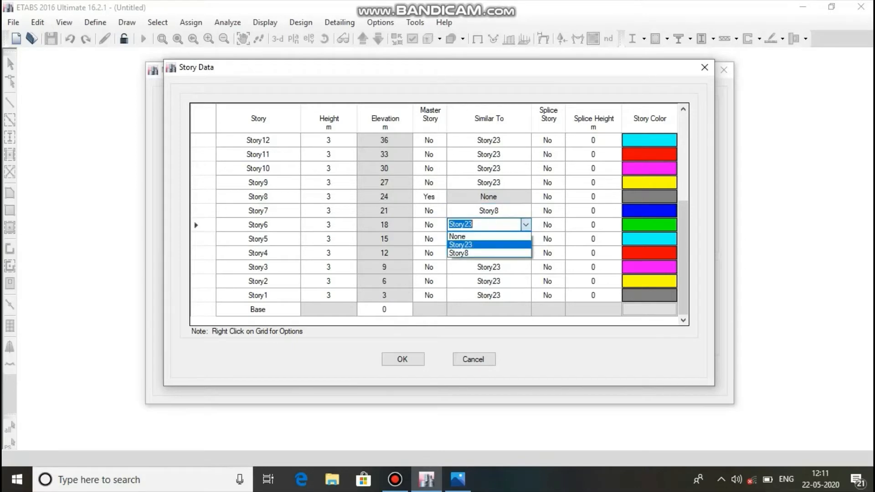
left_click(461, 253)
left_click(488, 238)
left_click(526, 239)
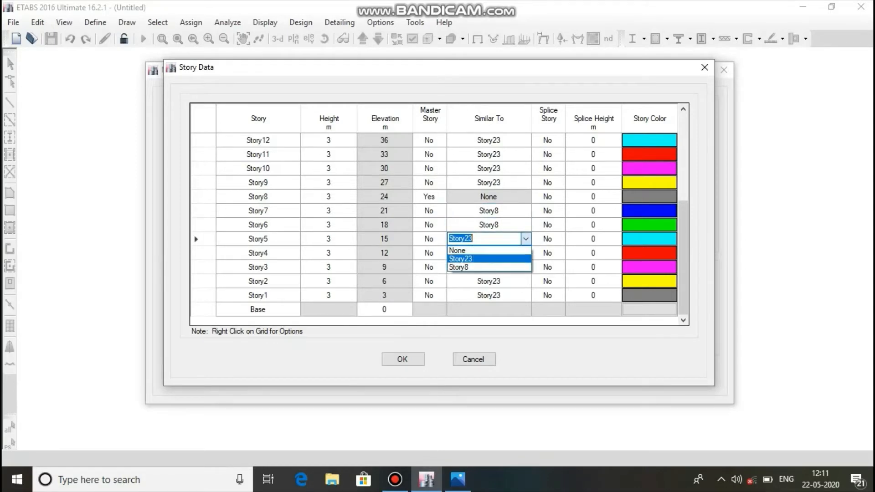
left_click(461, 267)
Make Story4, Story3, Story2 and Story1 similar to Story8 in the story data.
left_click(488, 252)
left_click(525, 253)
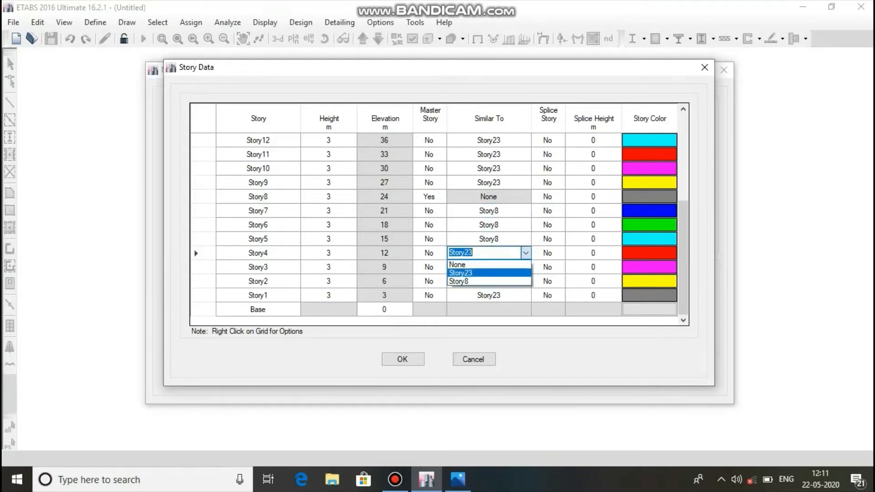
left_click(461, 281)
left_click(489, 267)
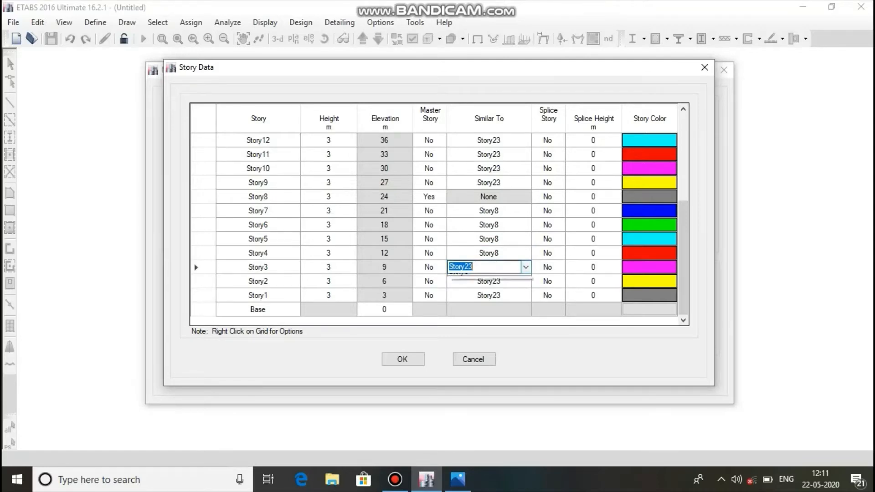
left_click(525, 267)
left_click(461, 296)
left_click(488, 281)
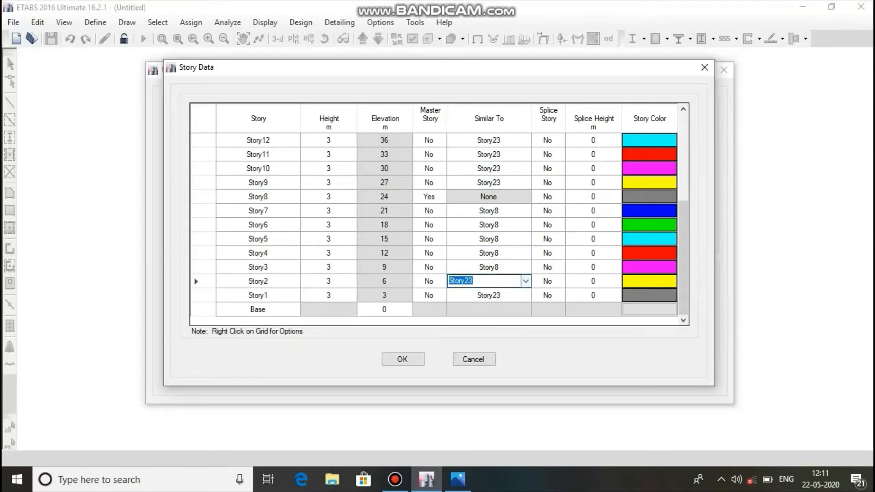
left_click(526, 281)
left_click(458, 310)
left_click(488, 295)
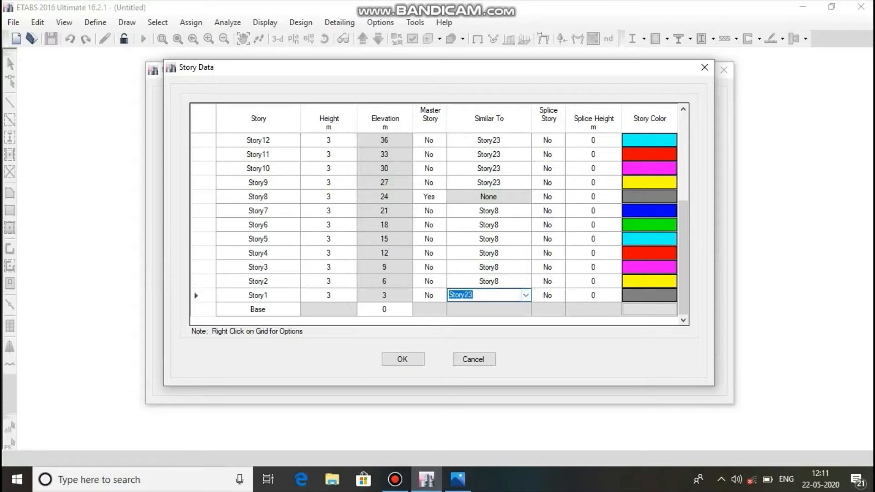
left_click(526, 296)
left_click(458, 323)
Consult the reference image in Photos for the storey groups and make Story14 a master story.
left_click(458, 479)
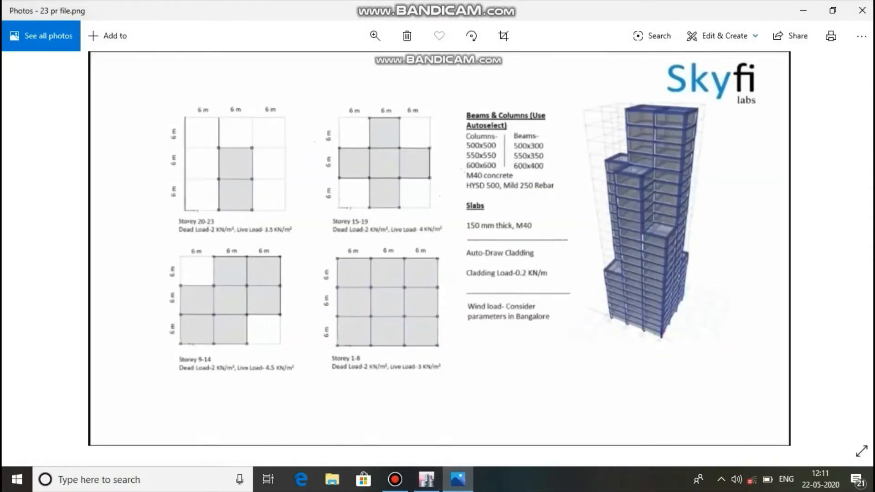
left_click(458, 480)
scroll(439, 224, "up", 3)
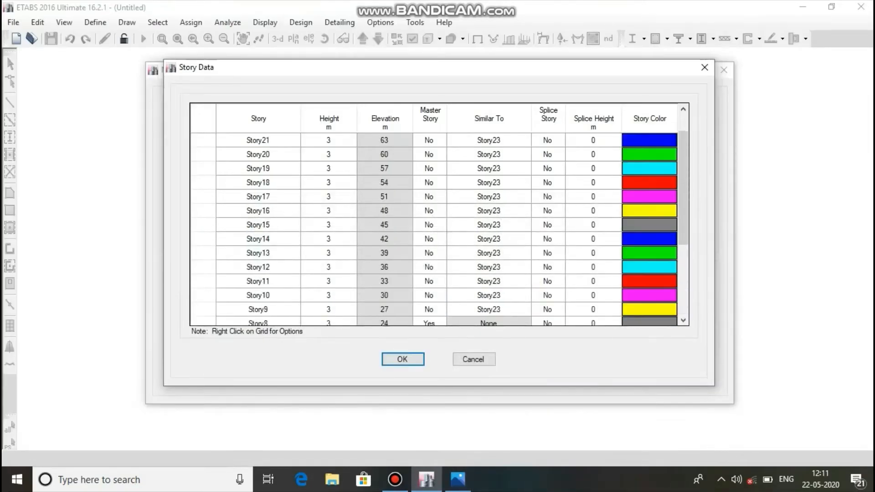
scroll(439, 225, "down", 3)
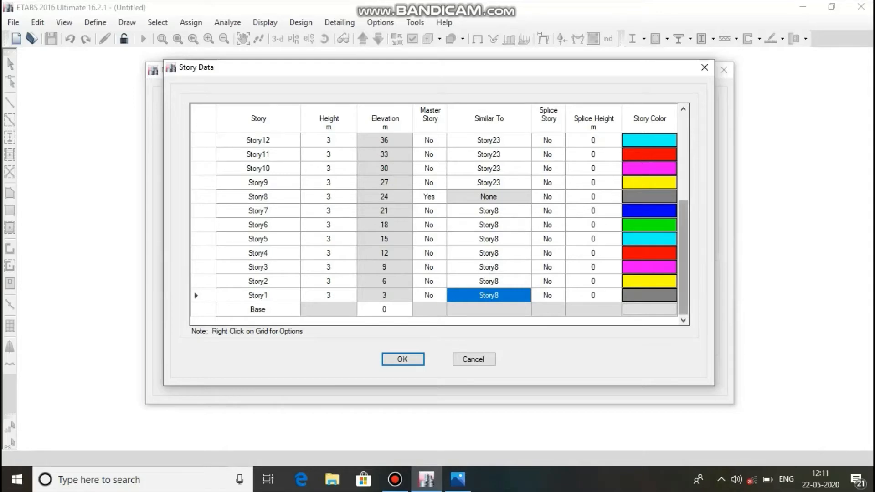
scroll(439, 228, "up", 1)
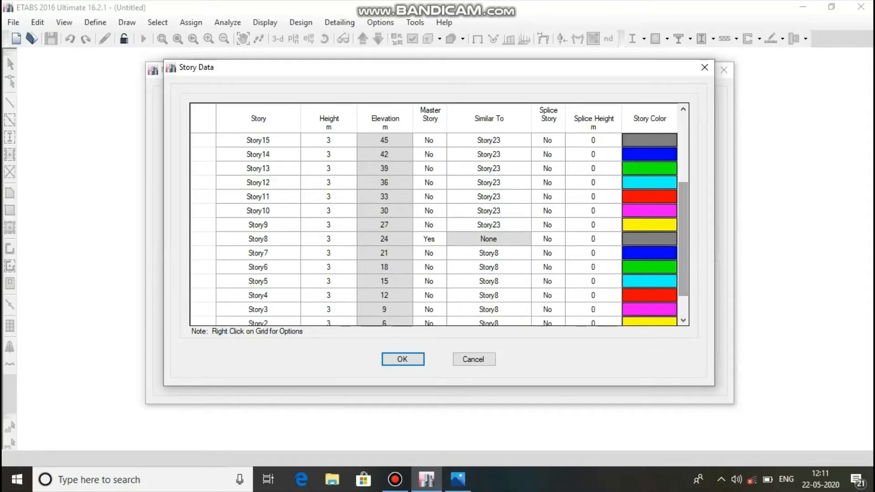
left_click(429, 154)
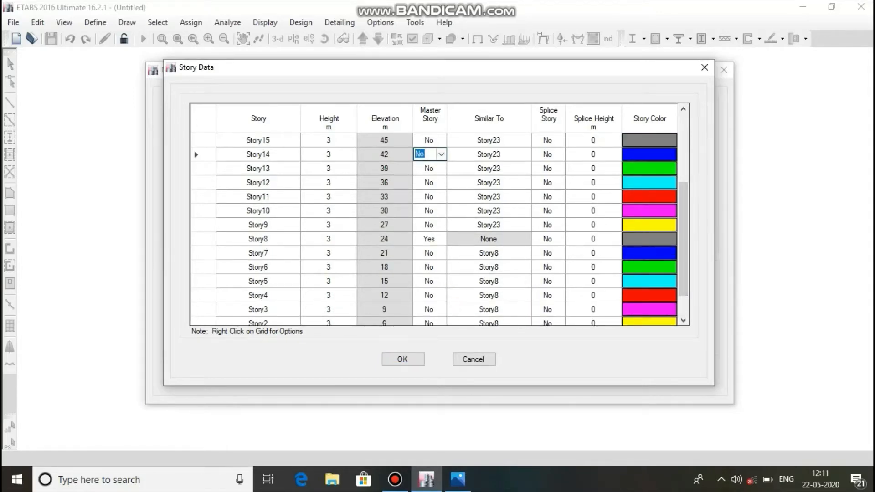
left_click(440, 155)
left_click(421, 166)
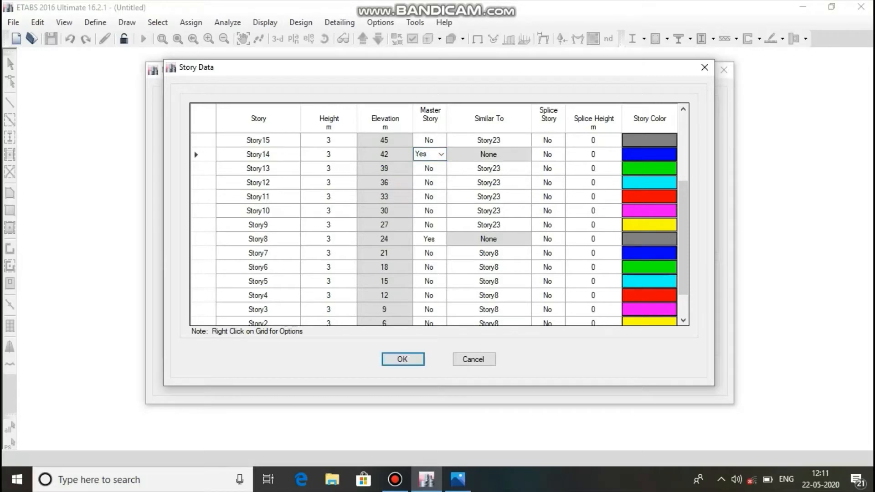
Make Story13, Story12 and Story11 similar to Story14 in the story data.
left_click(488, 169)
left_click(525, 168)
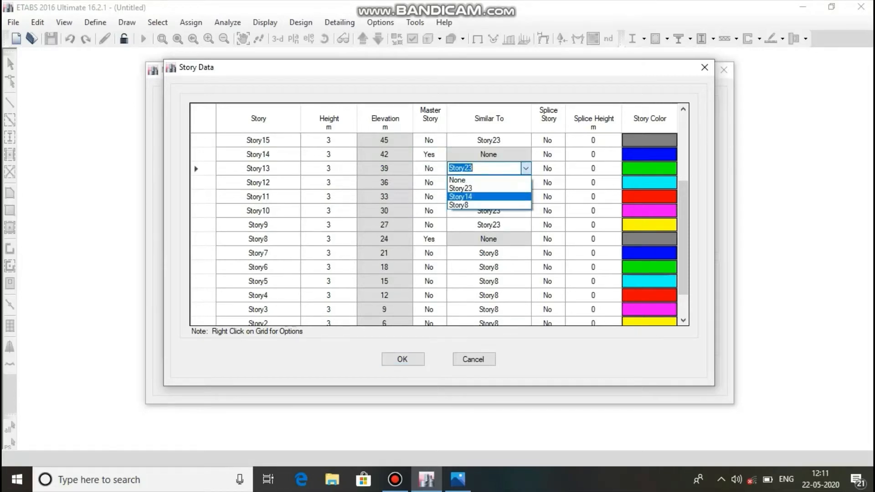
left_click(460, 196)
left_click(488, 183)
left_click(525, 182)
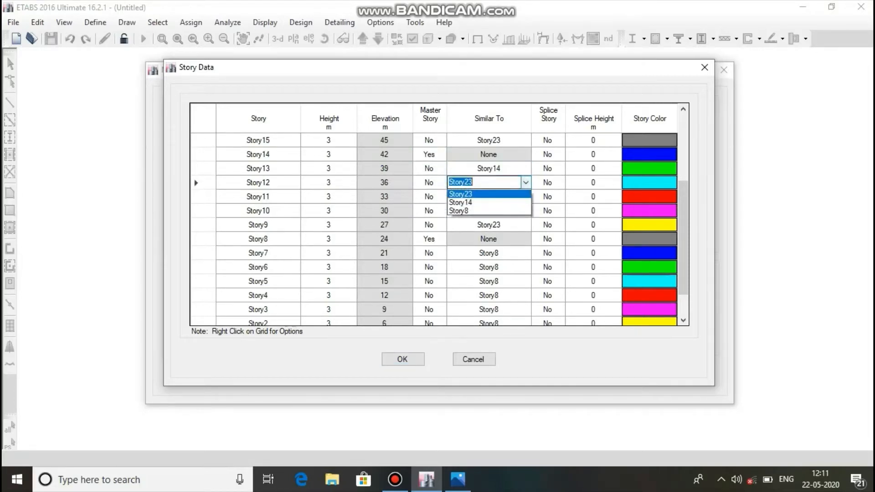
left_click(460, 211)
left_click(489, 197)
left_click(526, 197)
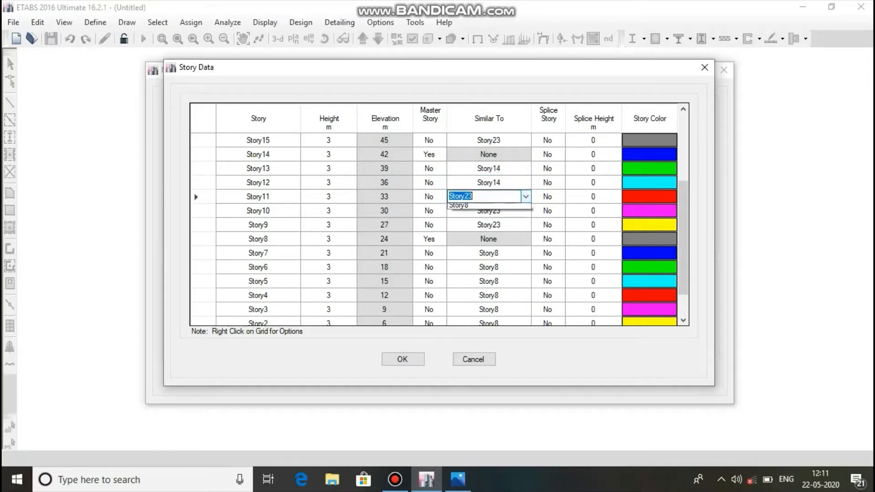
left_click(460, 225)
Make Story10 and Story9 similar to Story14 in the story data.
left_click(488, 211)
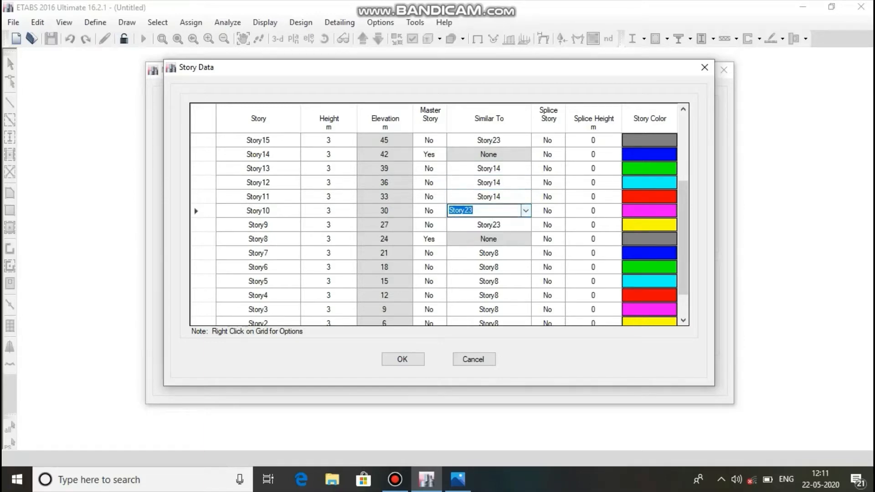
left_click(526, 210)
left_click(460, 239)
left_click(489, 225)
left_click(525, 225)
left_click(460, 253)
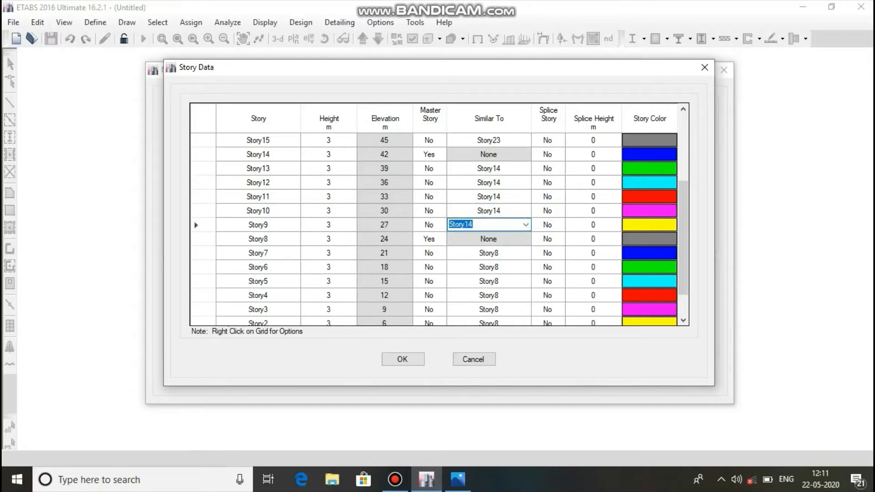
Check the next storey group in the reference image in Photos and make Story19 a master story.
left_click_drag(682, 237, 683, 188)
left_click(457, 479)
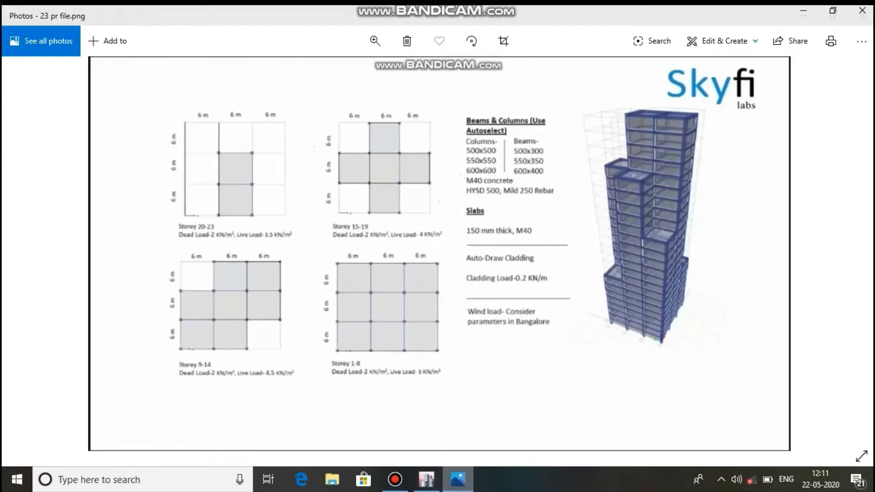
key("alt+Tab")
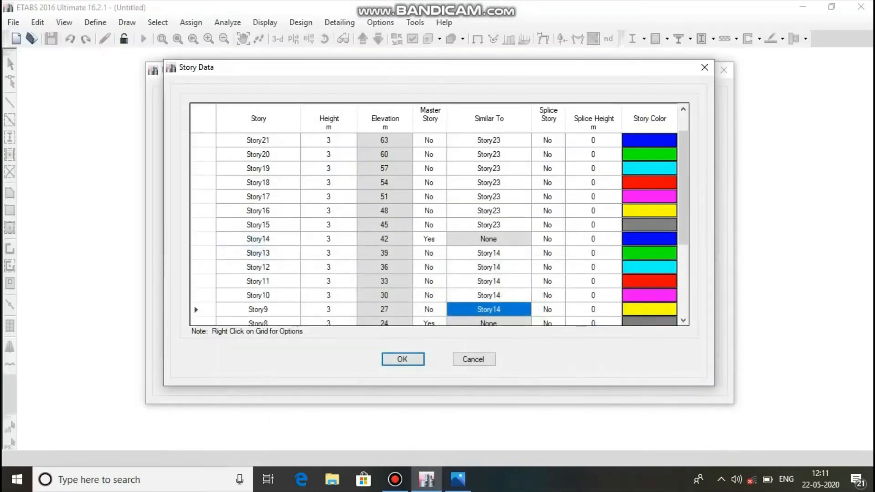
left_click(431, 168)
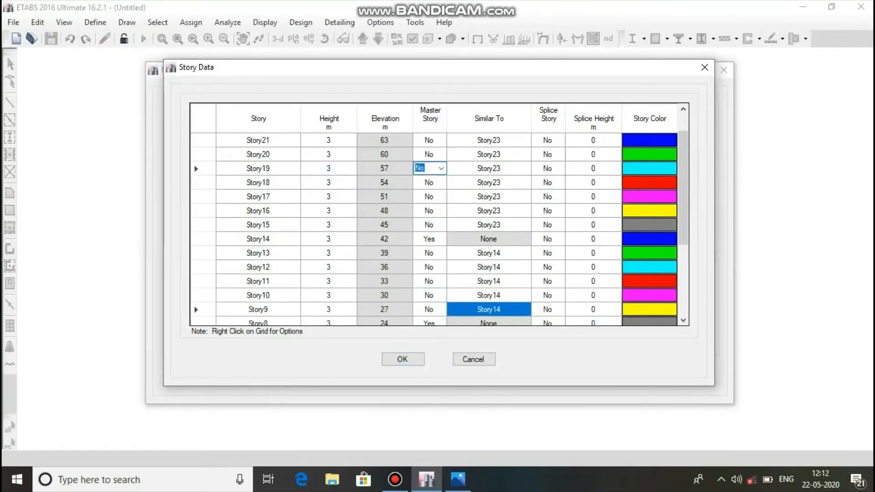
left_click(441, 169)
left_click(426, 180)
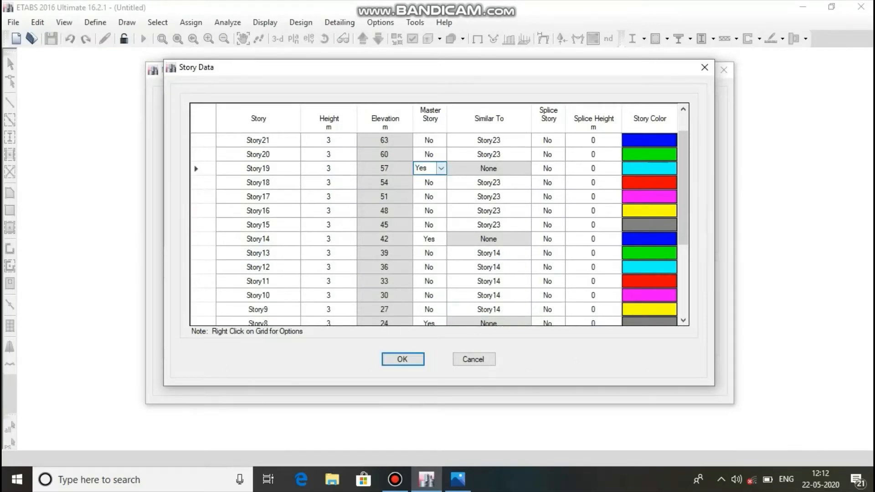
Make Story18, Story17, Story16 and Story15 similar to Story19 in the story data.
left_click(489, 182)
left_click(525, 182)
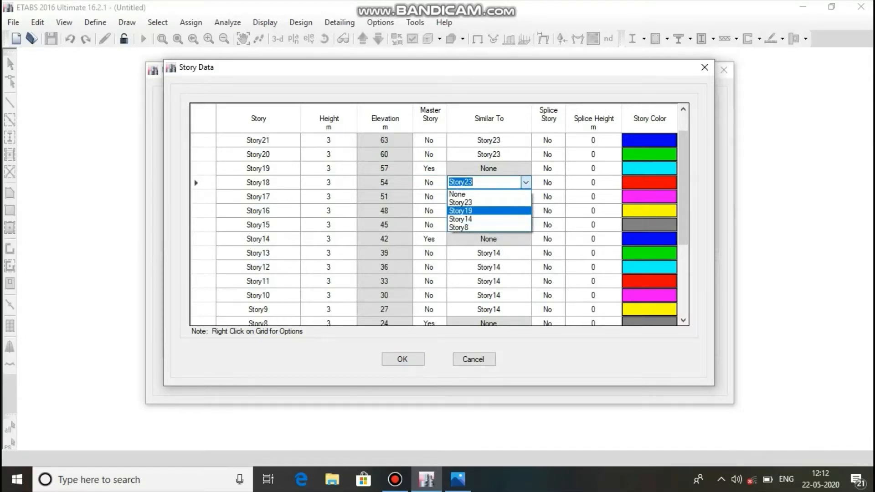
left_click(461, 211)
left_click(489, 197)
left_click(526, 196)
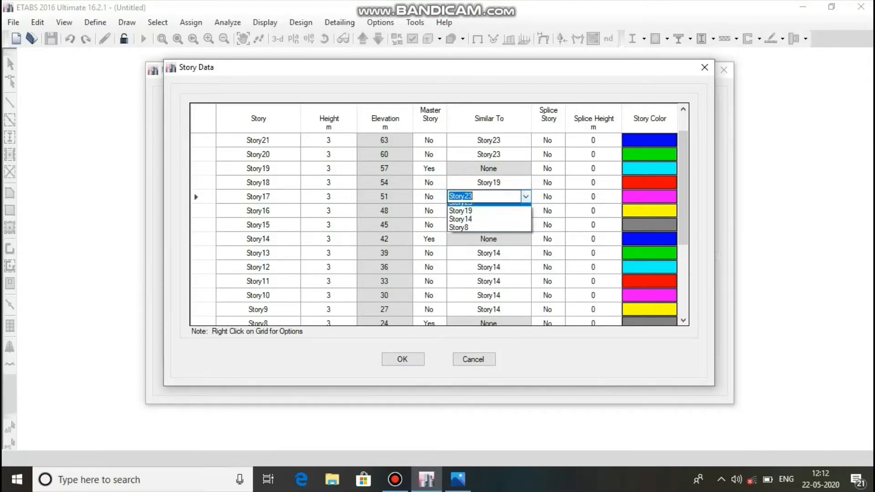
left_click(461, 224)
left_click(489, 211)
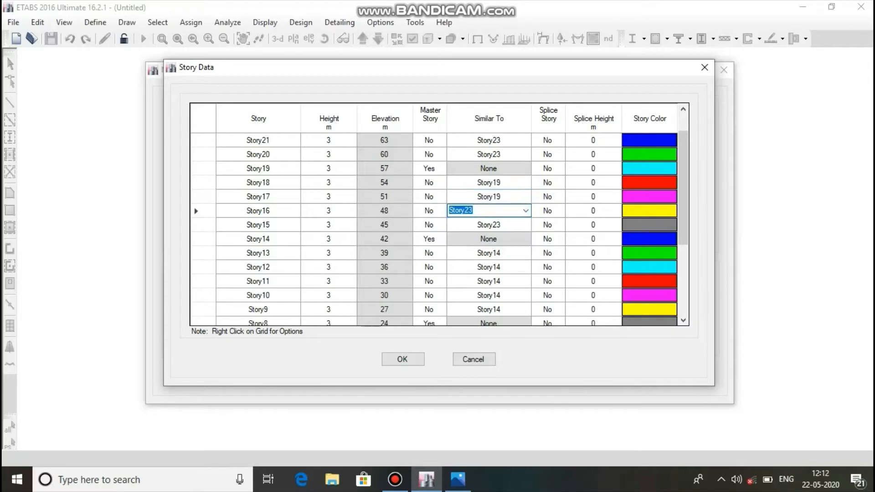
left_click(525, 210)
left_click(461, 239)
left_click(489, 225)
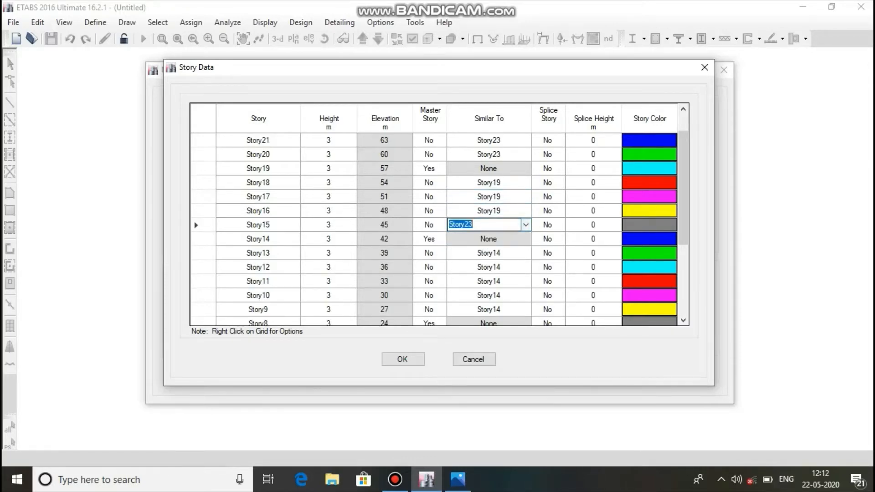
left_click(526, 224)
left_click(461, 253)
Keep Story22 and Story21 similar to Story23, and create the grid-only model with the custom story data.
left_click_drag(682, 217, 682, 200)
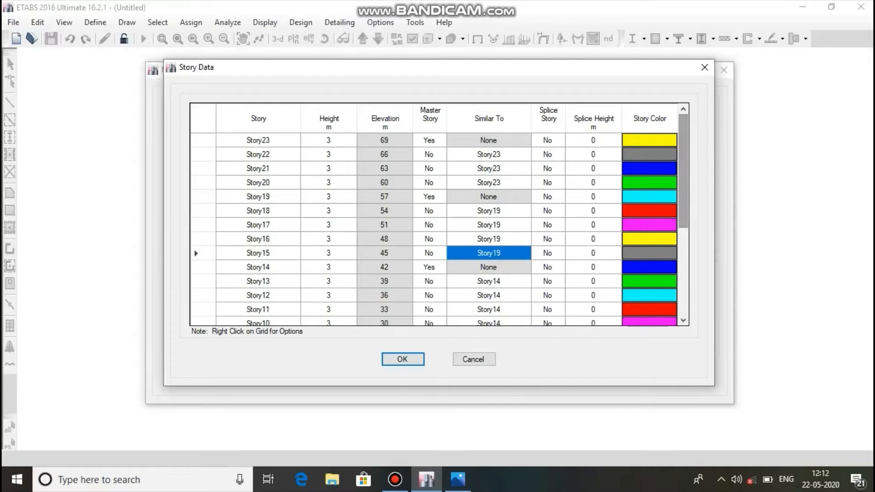
left_click(488, 155)
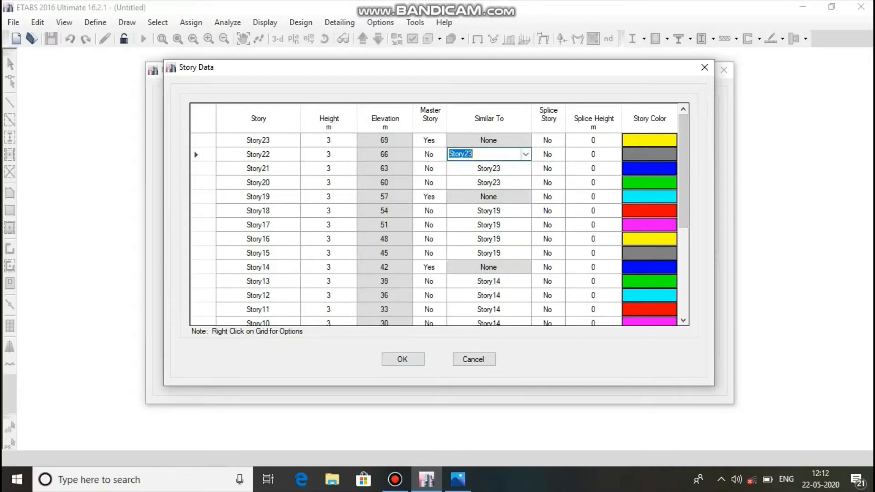
left_click(525, 154)
left_click(513, 174)
left_click(519, 169)
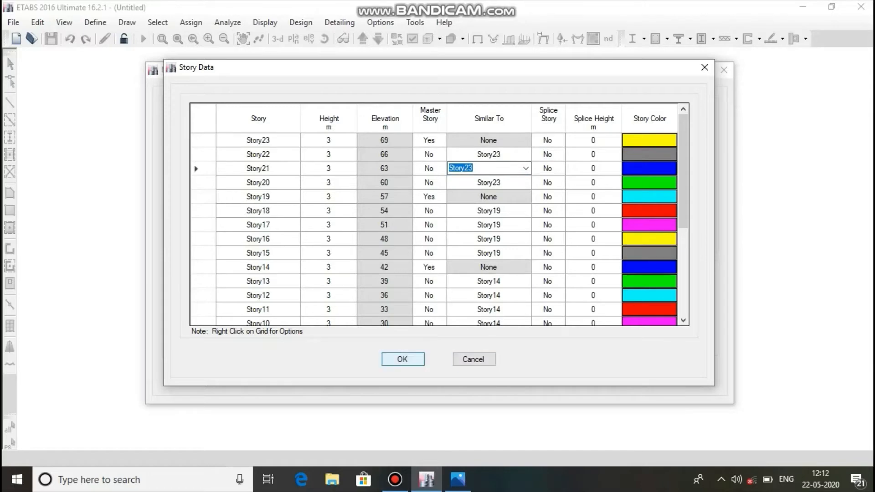
left_click(402, 359)
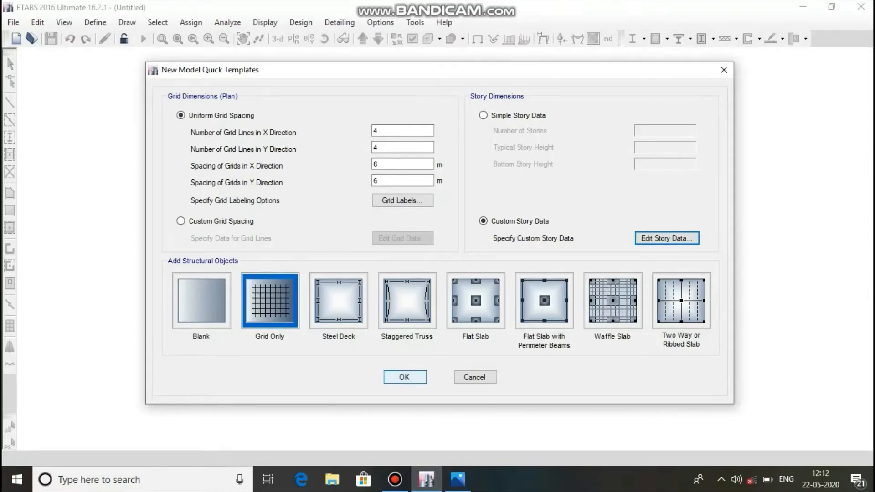
left_click(404, 377)
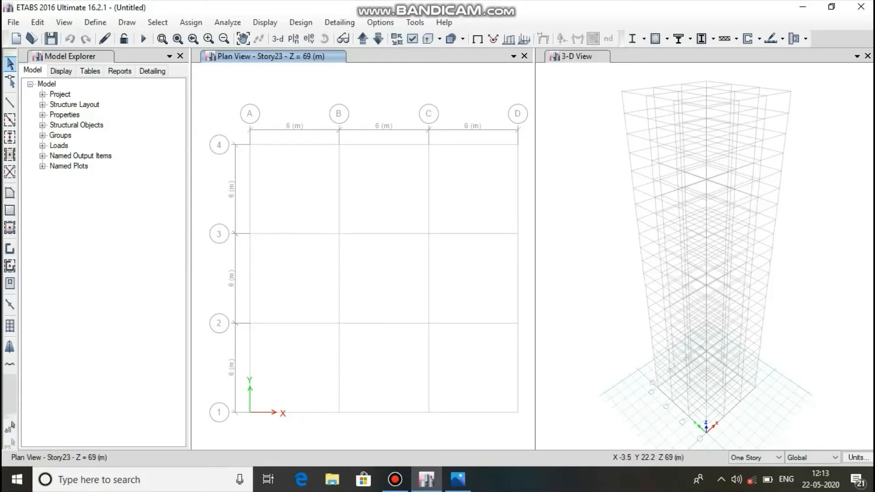
Check the concrete and rebar grades in the reference image in Photos, then return to ETABS.
left_click(95, 22)
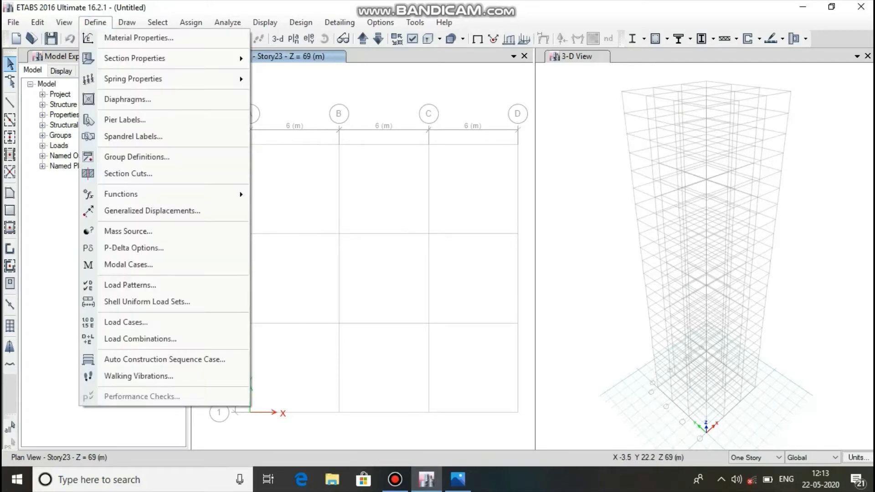
left_click(458, 480)
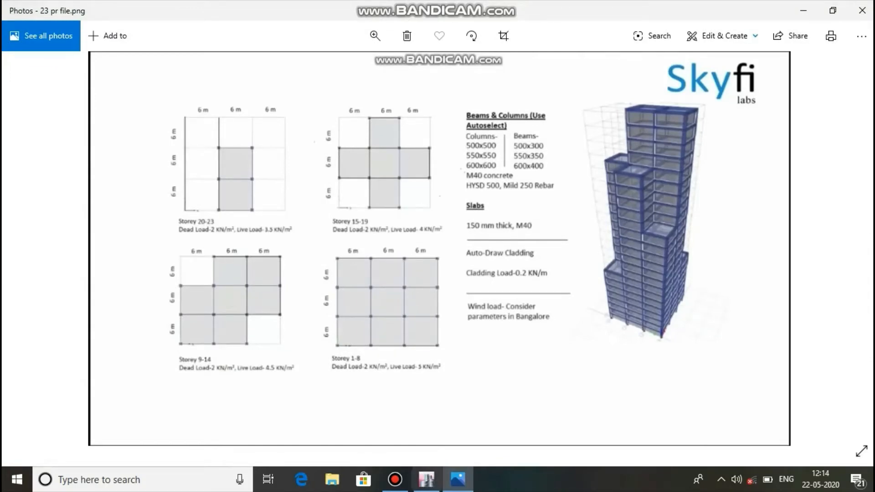
left_click(457, 479)
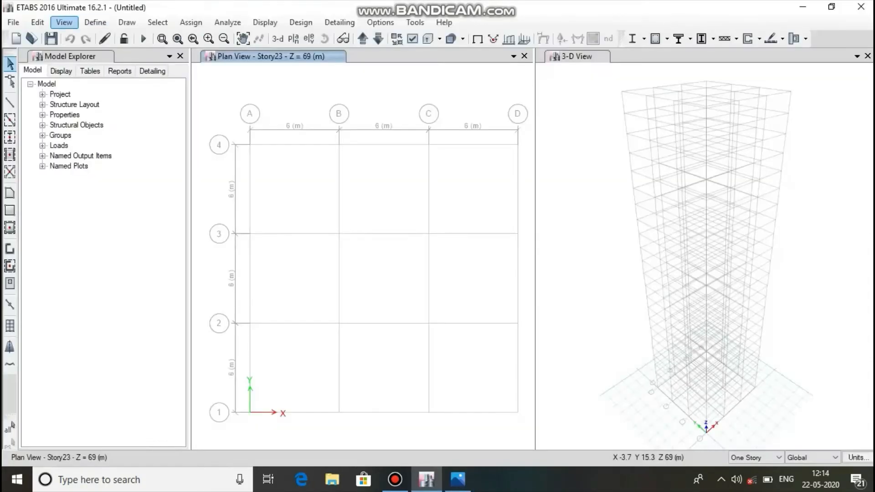
Add a concrete material for region India, Indian standard, grade M40, keeping its default properties.
left_click(95, 23)
left_click(137, 38)
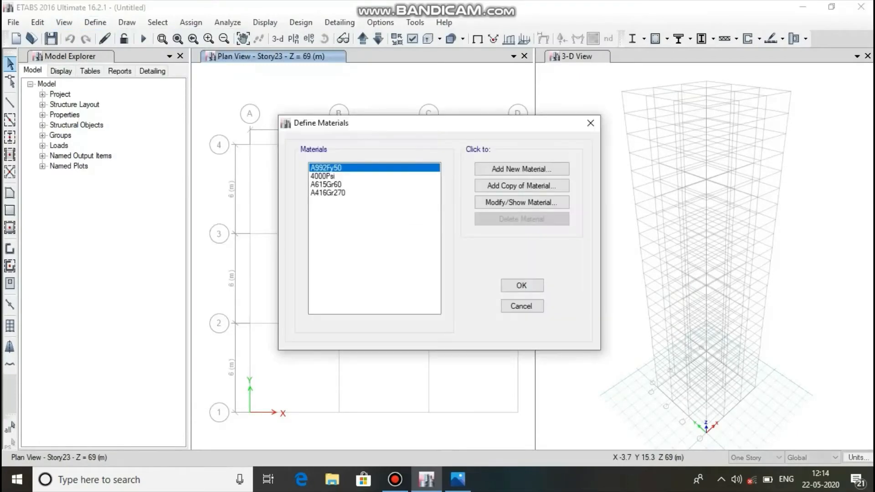
left_click(521, 169)
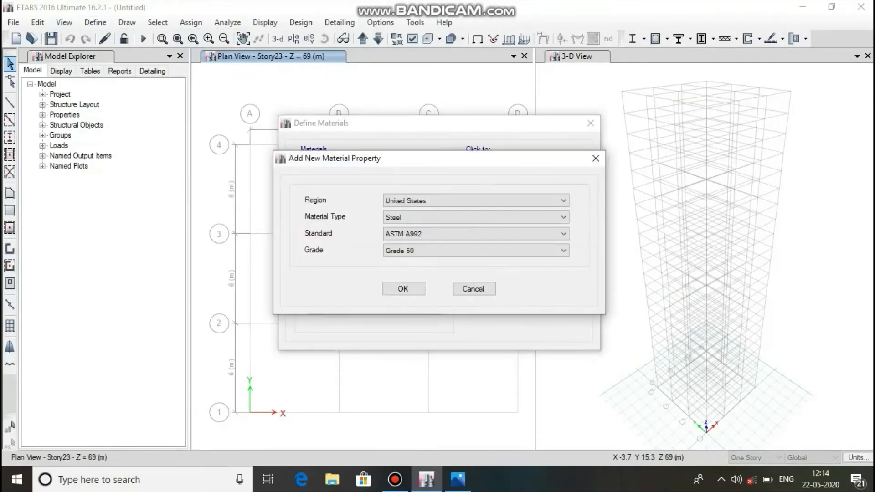
left_click(524, 201)
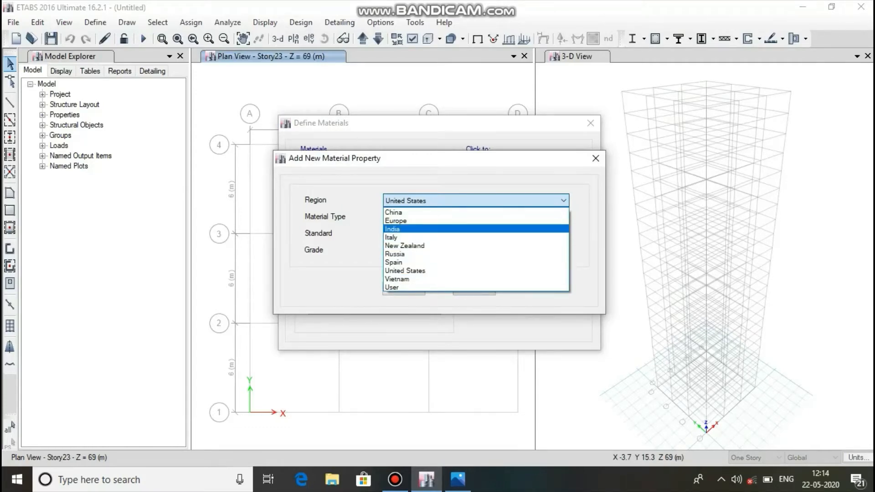
left_click(392, 228)
left_click(524, 217)
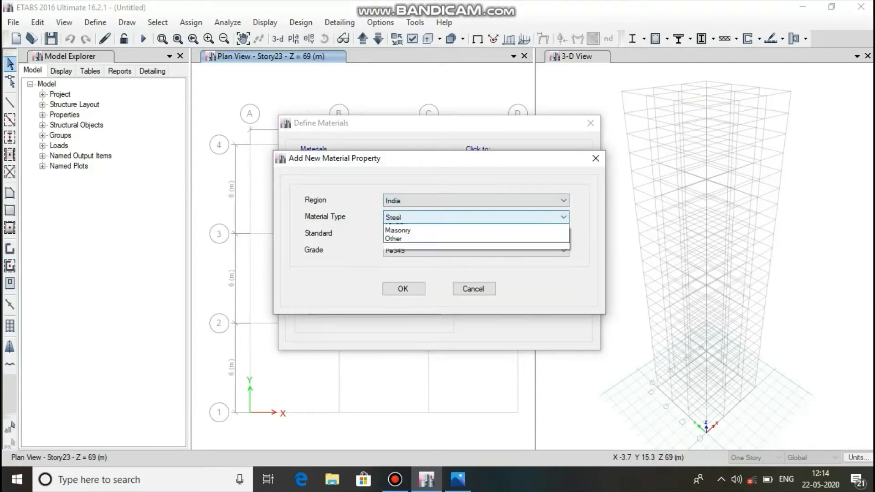
left_click(398, 237)
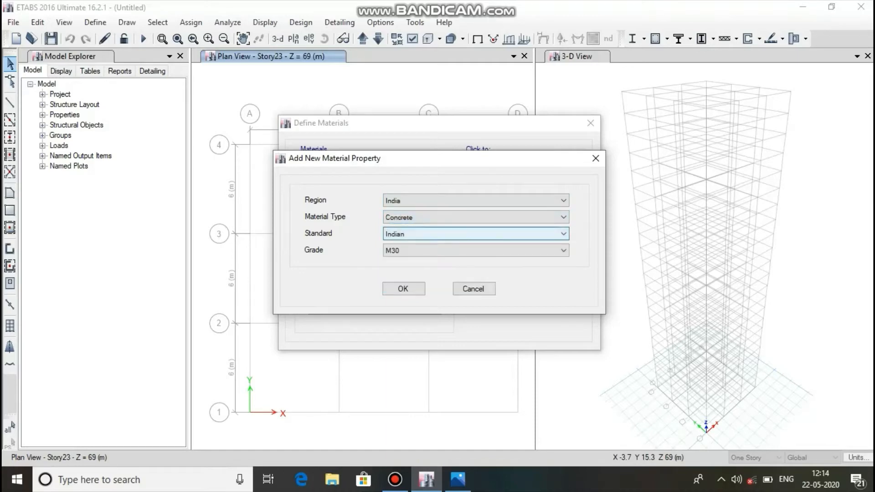
left_click(476, 234)
left_click(476, 238)
left_click(476, 250)
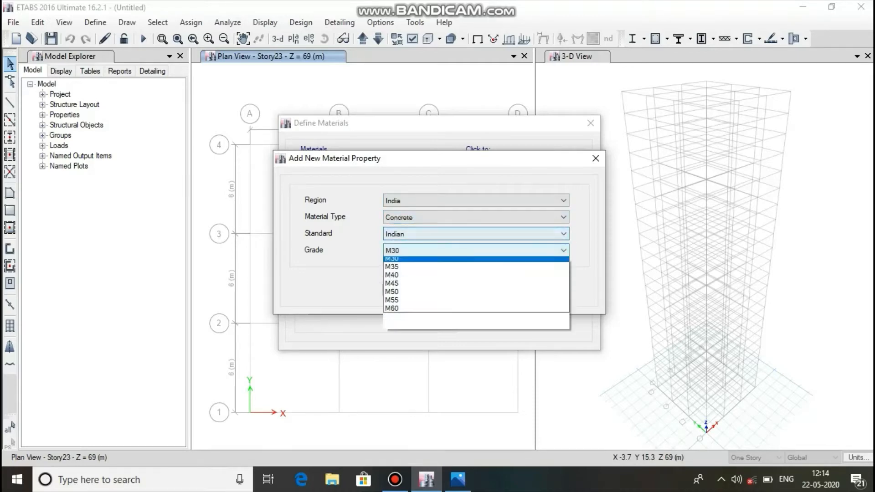
left_click(410, 303)
left_click(402, 288)
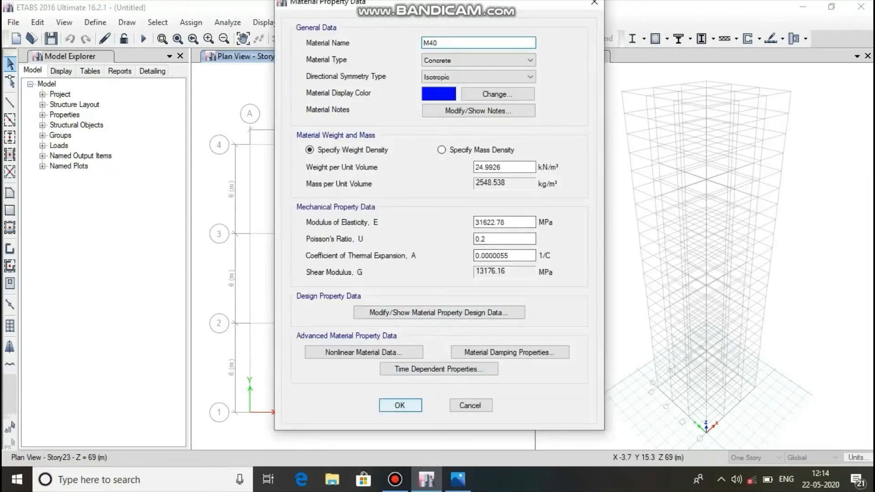
left_click(400, 405)
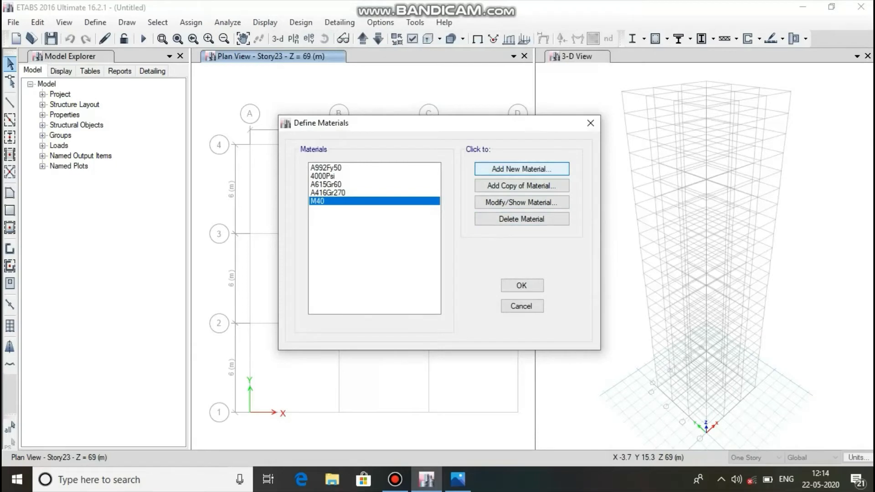
Add an Indian rebar material of HYSD Grade 500 with its default properties.
left_click(521, 169)
left_click(510, 217)
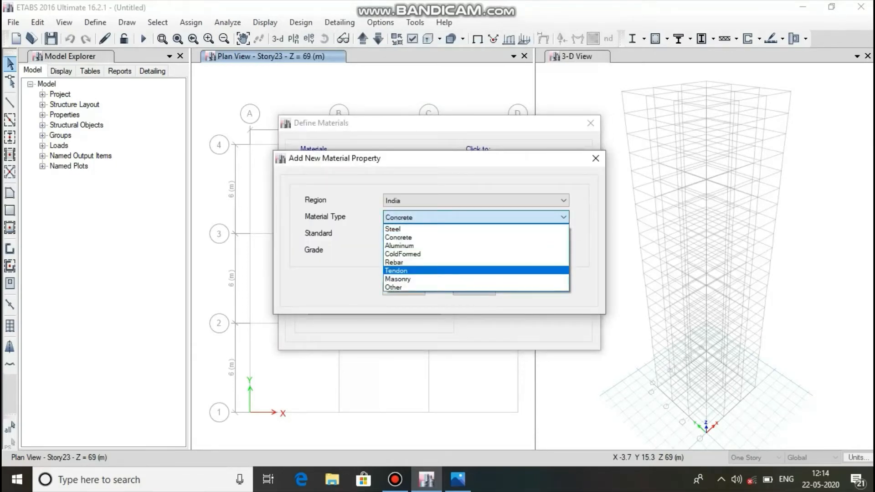
left_click(409, 263)
left_click(473, 250)
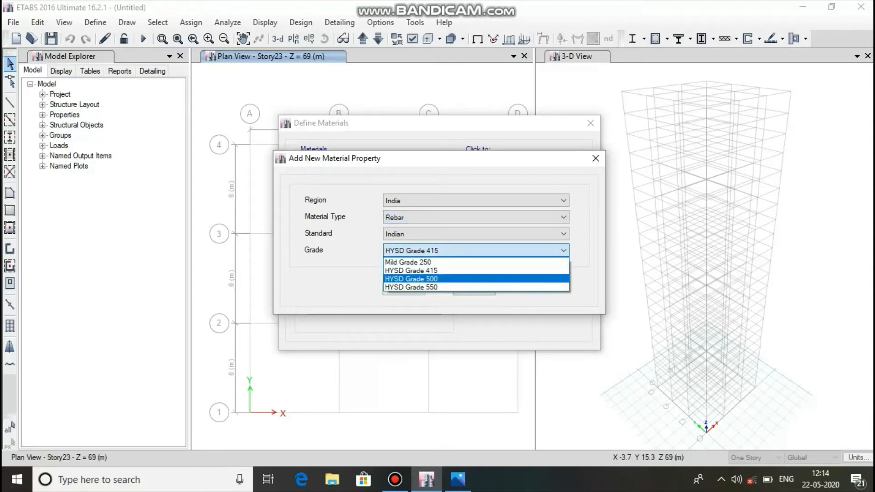
left_click(410, 278)
left_click(404, 290)
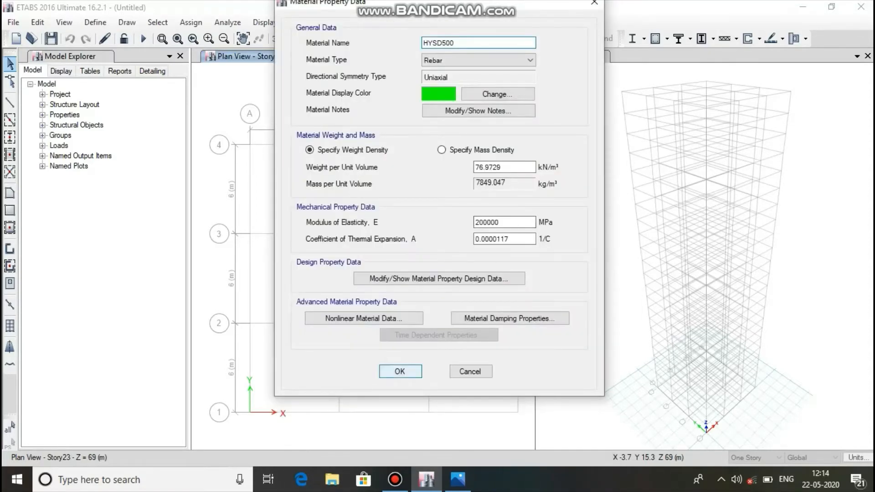
left_click(401, 370)
Add an Indian rebar material of Mild Grade 250 and accept the material definitions.
left_click(521, 169)
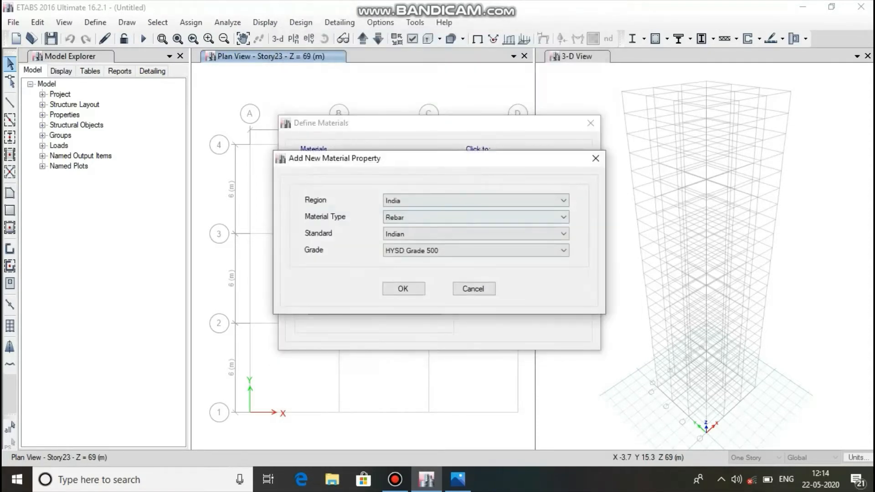
left_click(496, 250)
left_click(408, 262)
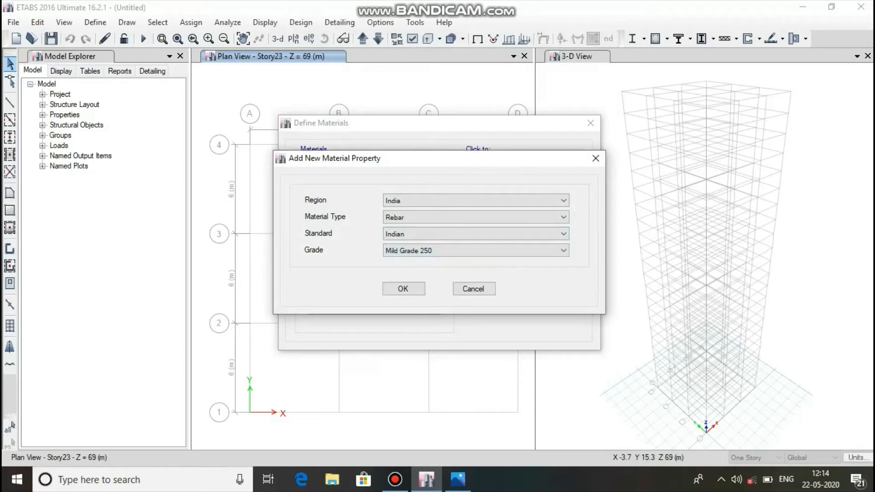
left_click(403, 290)
left_click(399, 371)
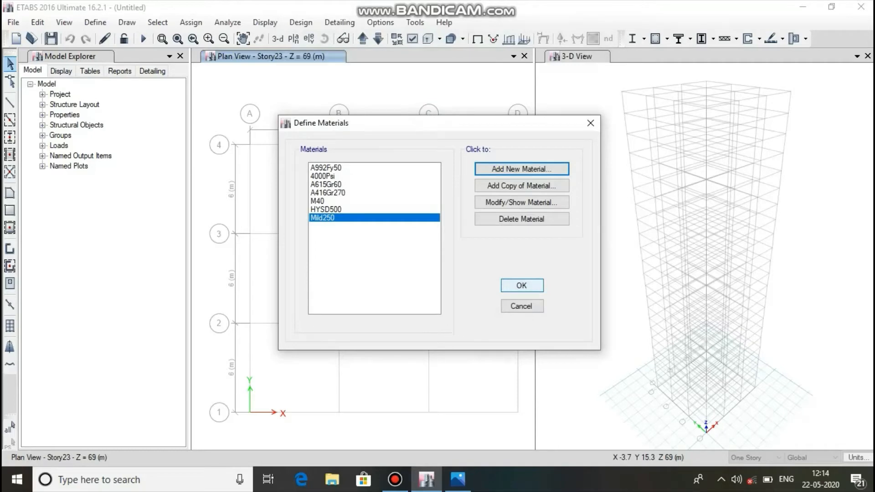
left_click(521, 286)
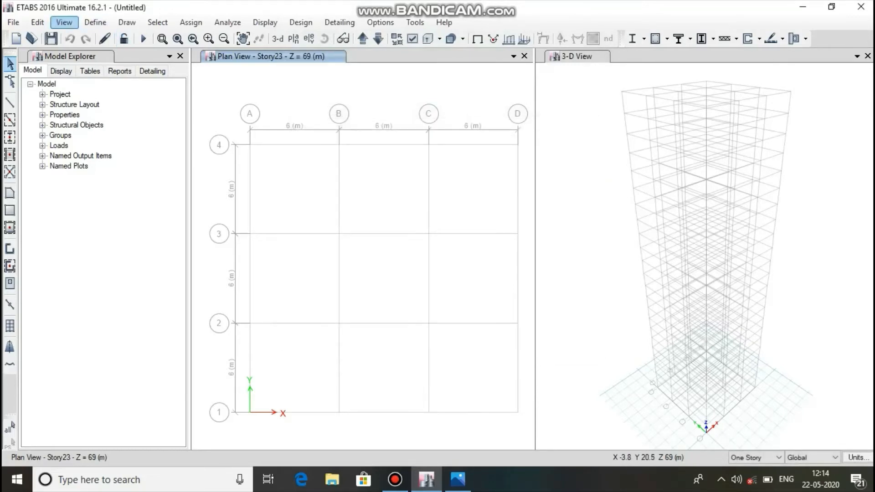
Start a new concrete rectangular frame section and check the beam sizes in the reference image in Photos.
left_click(94, 22)
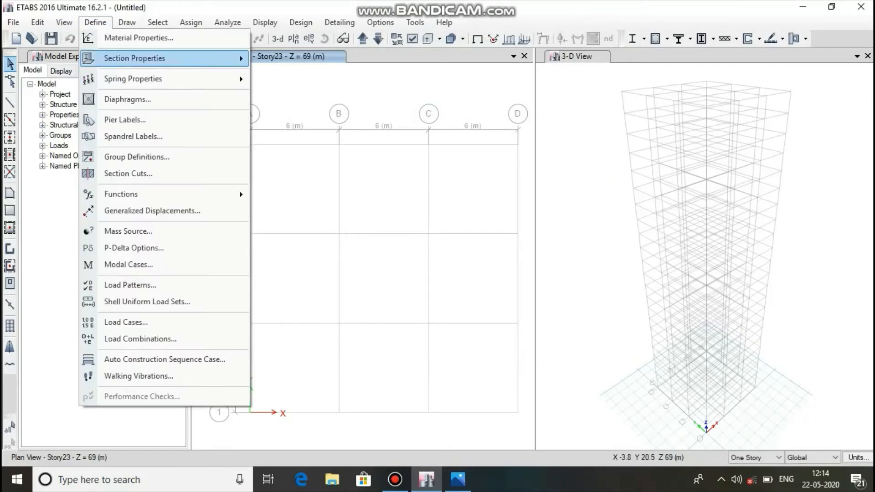
mouse_move(136, 58)
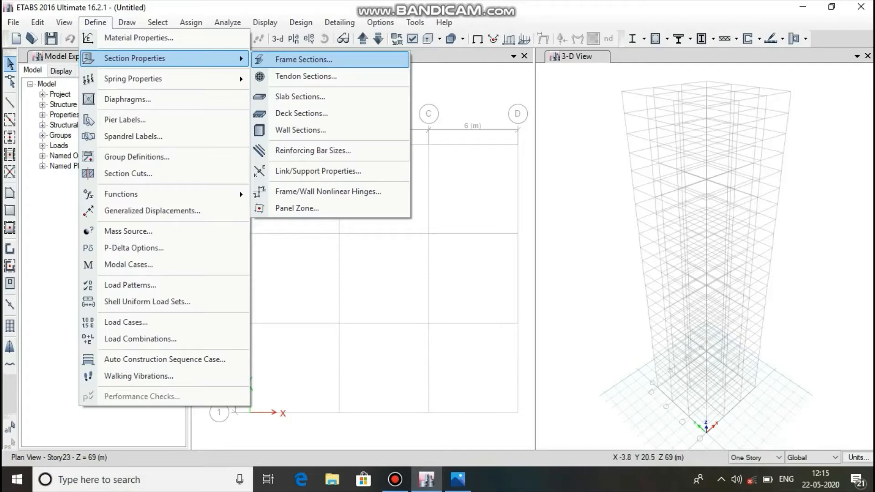
left_click(303, 59)
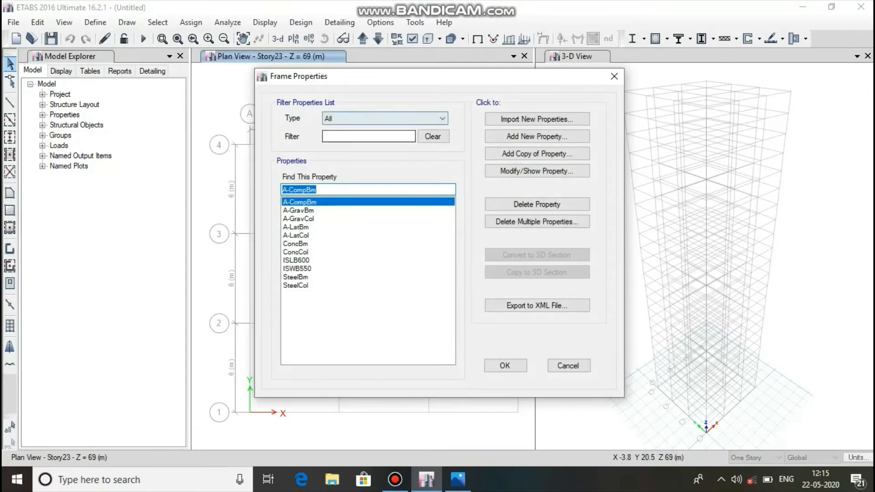
left_click(537, 136)
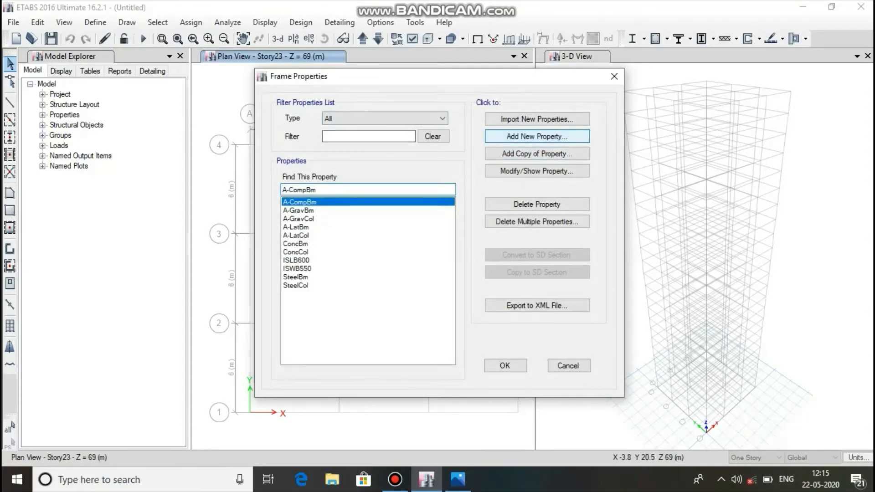
left_click(222, 208)
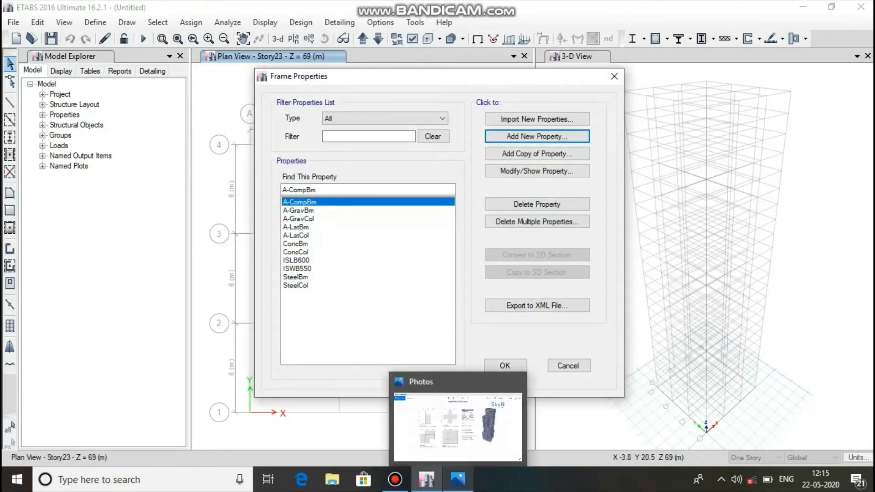
left_click(457, 479)
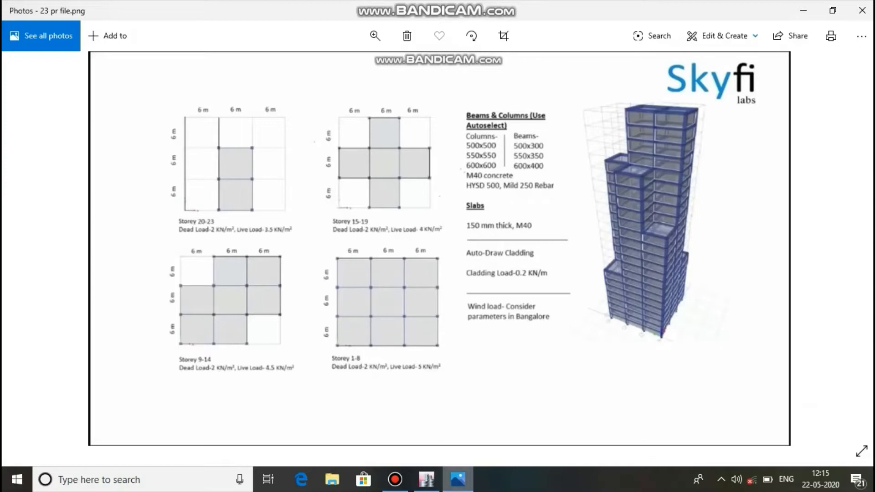
left_click(427, 479)
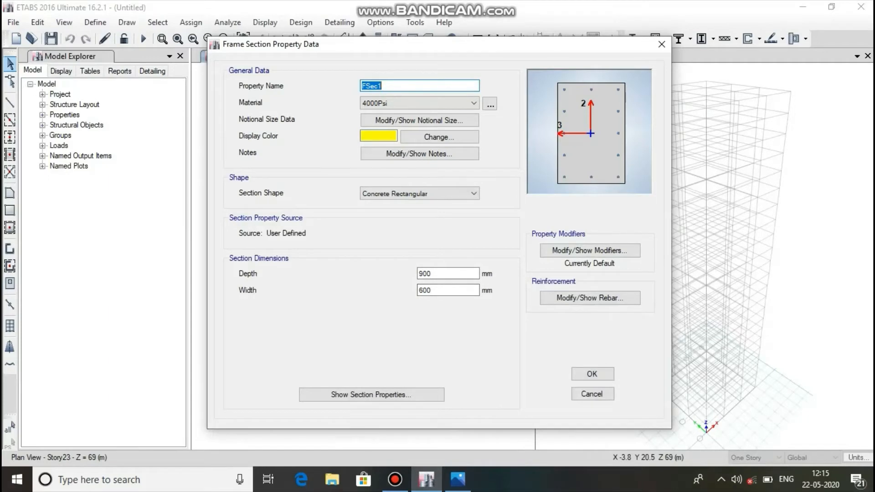
Name the frame section "beam 500x300", assign M40 as its material, and set depth 500 mm and width 300 mm.
type("beam 500x300")
left_click(474, 103)
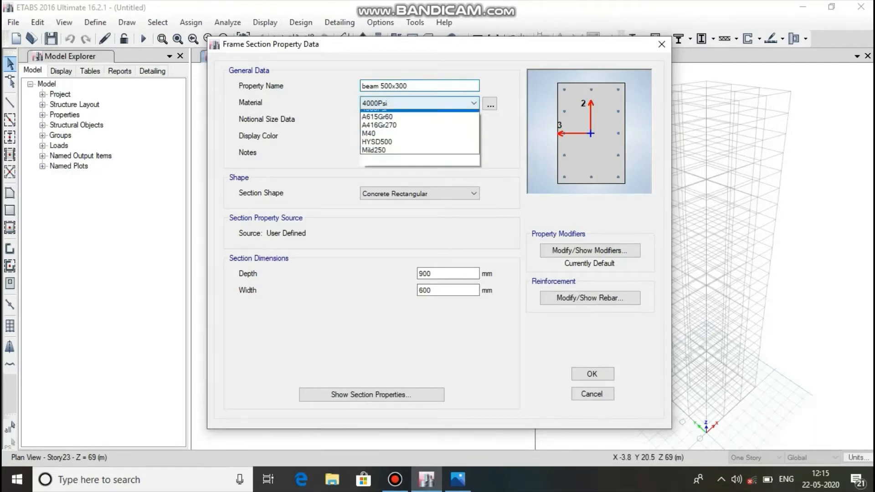
left_click(368, 148)
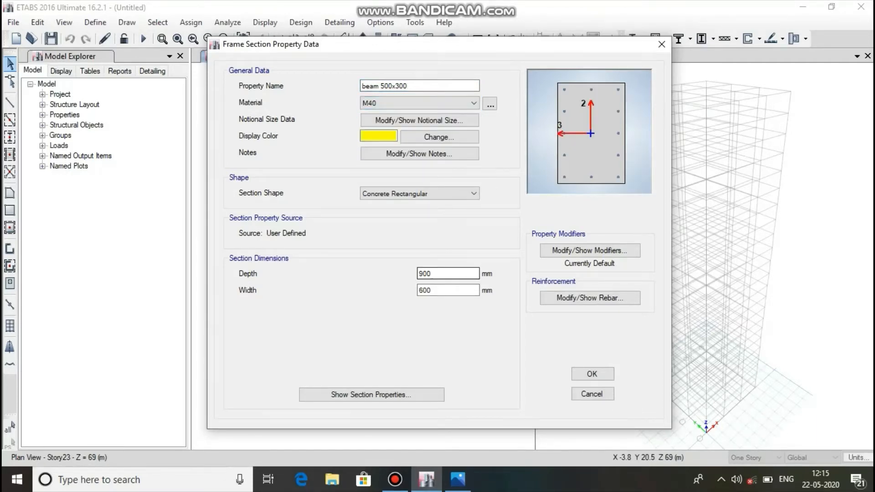
double_click(425, 274)
type("500")
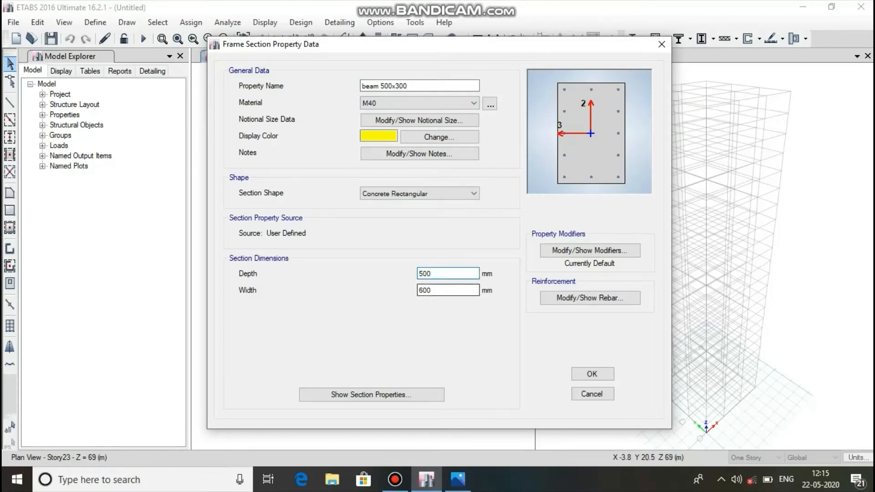
key("Tab")
type("300")
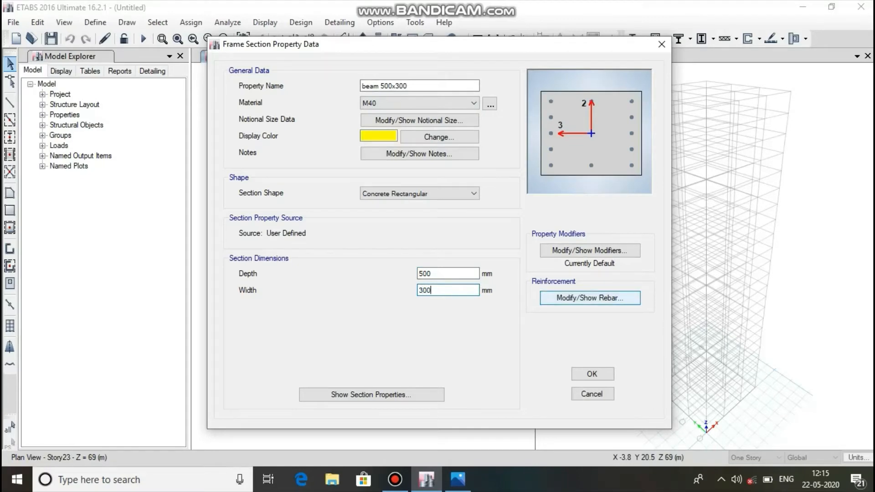
Set the beam section's reinforcement to M3 Design Only, with HYSD500 longitudinal bars and Mild250 confinement bars.
left_click(590, 297)
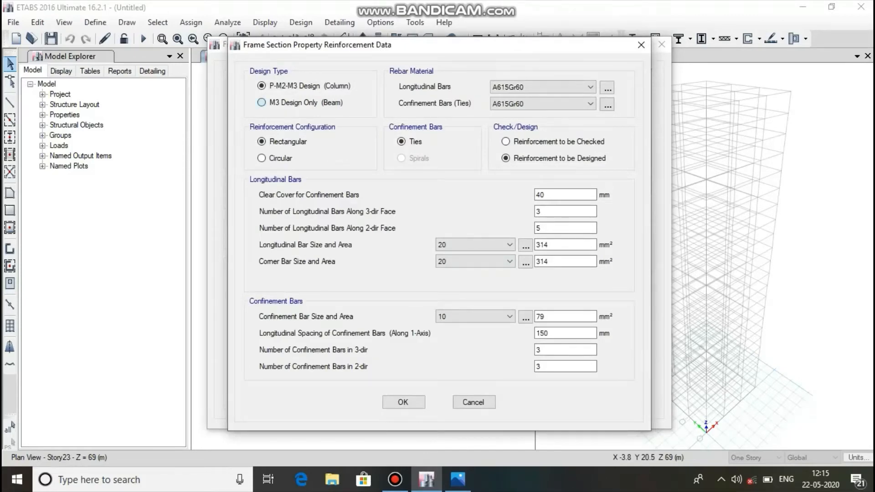
left_click(261, 102)
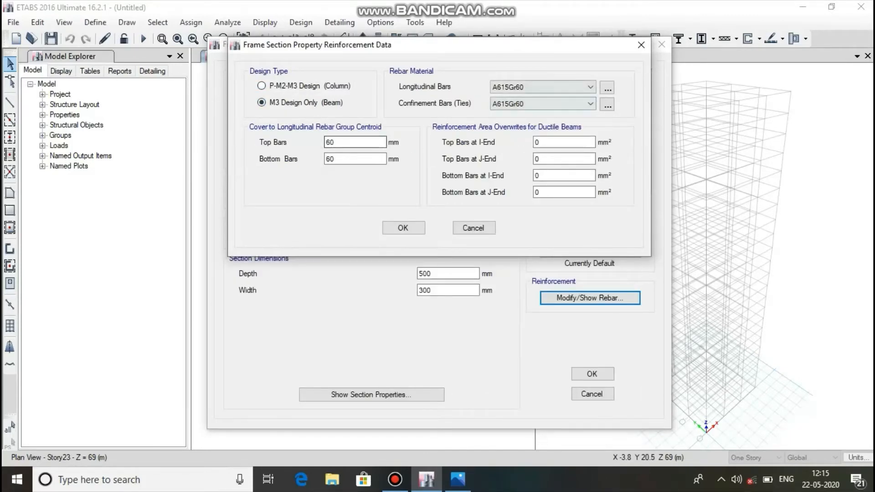
left_click(585, 87)
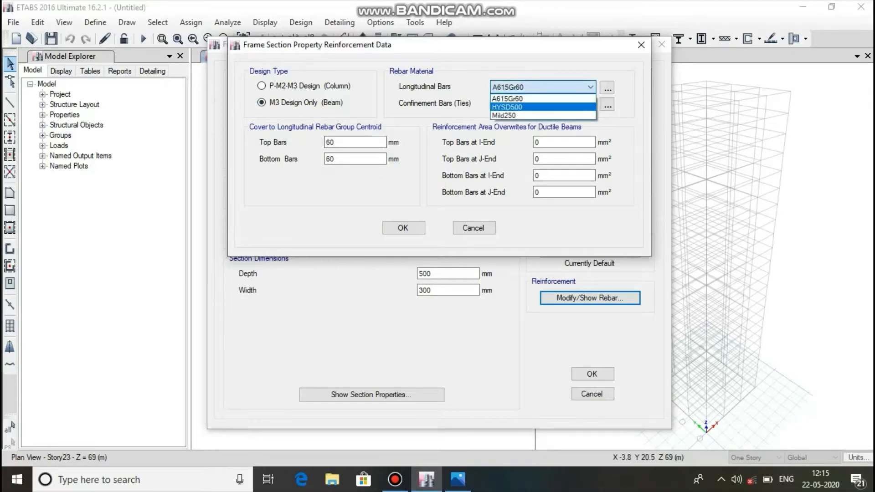
left_click(507, 107)
left_click(590, 104)
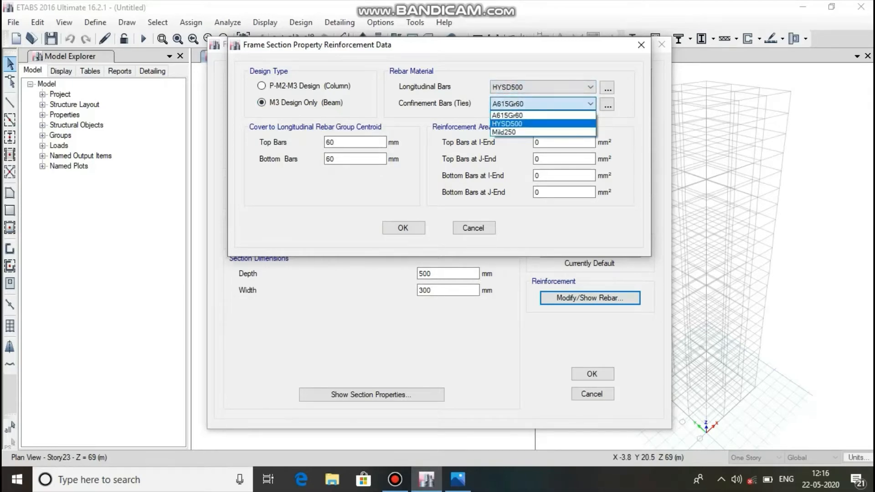
left_click(542, 132)
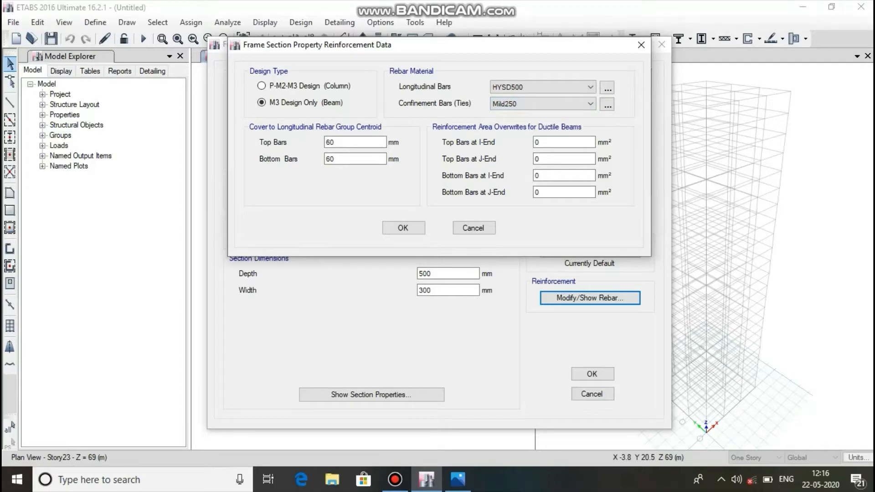
Set the beam's top and bottom bar cover to 25 mm and accept the reinforcement data.
double_click(331, 142)
type("25")
key("Tab")
type("25")
left_click(403, 228)
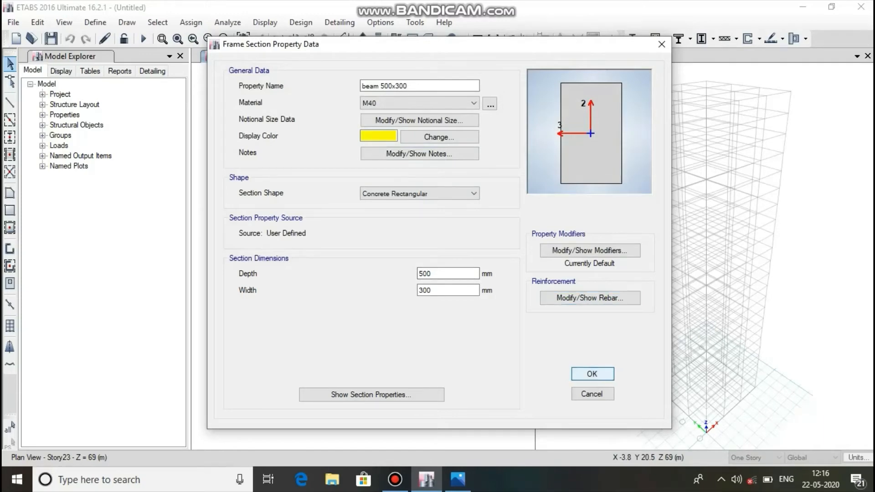
Accept the 500x300 beam section and add a copy of it named "beam 550x350".
left_click(592, 374)
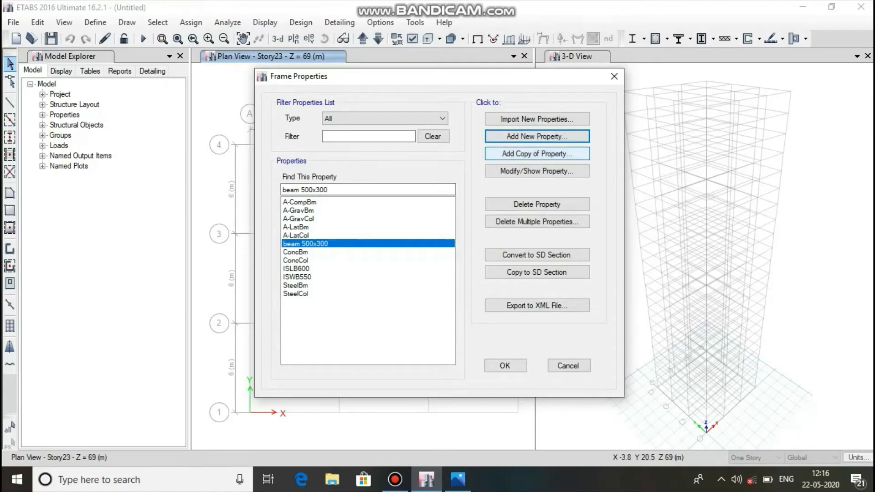
left_click(537, 153)
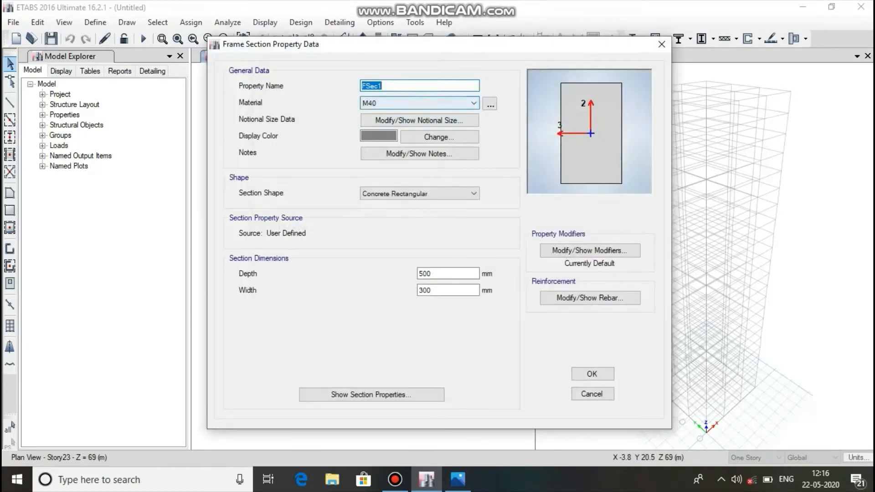
type("bea")
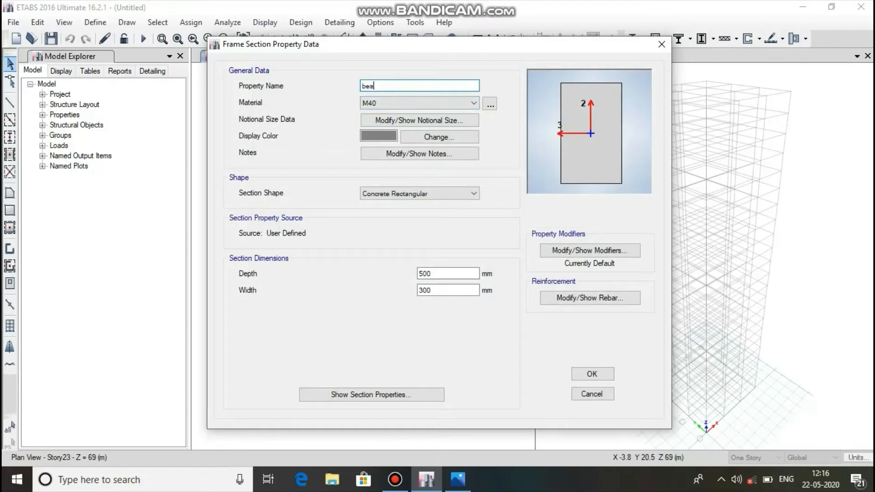
type("m 550x350")
Set the copied beam section's depth to 550 mm and width to 350 mm.
left_click(432, 274)
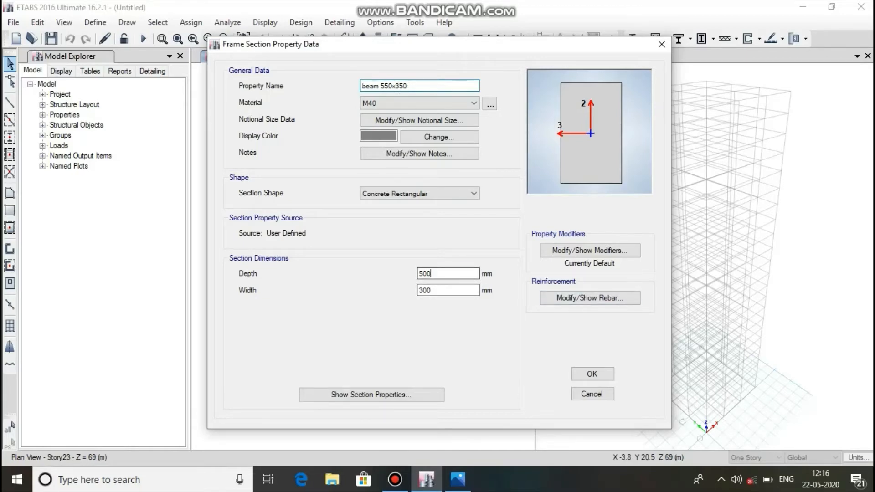
double_click(430, 274)
type("550")
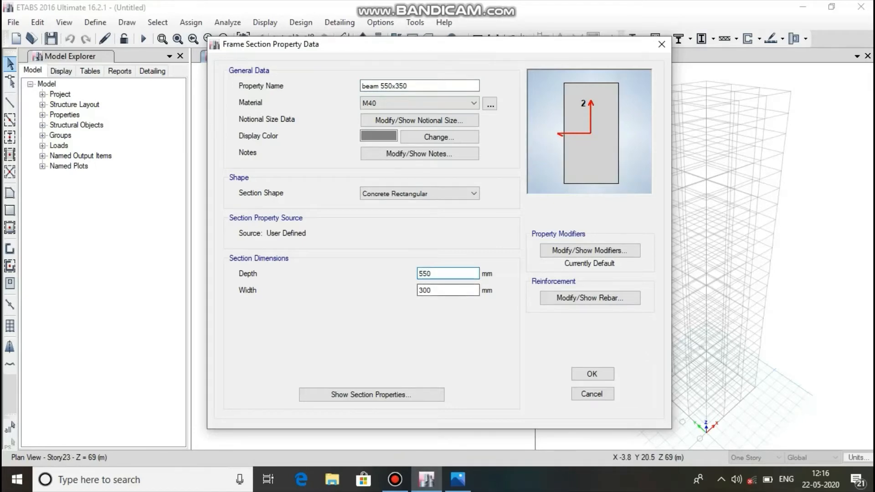
key("Tab")
type("350")
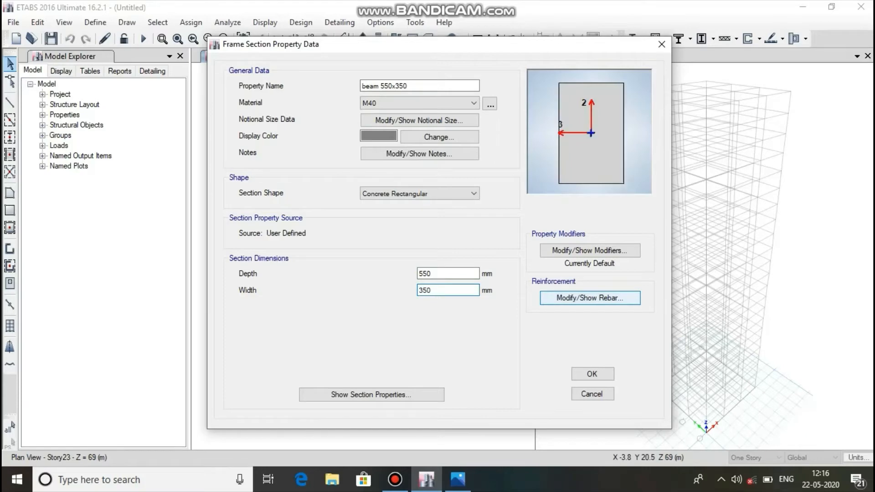
Review the 550x350 beam's reinforcement data and accept the section.
left_click(589, 297)
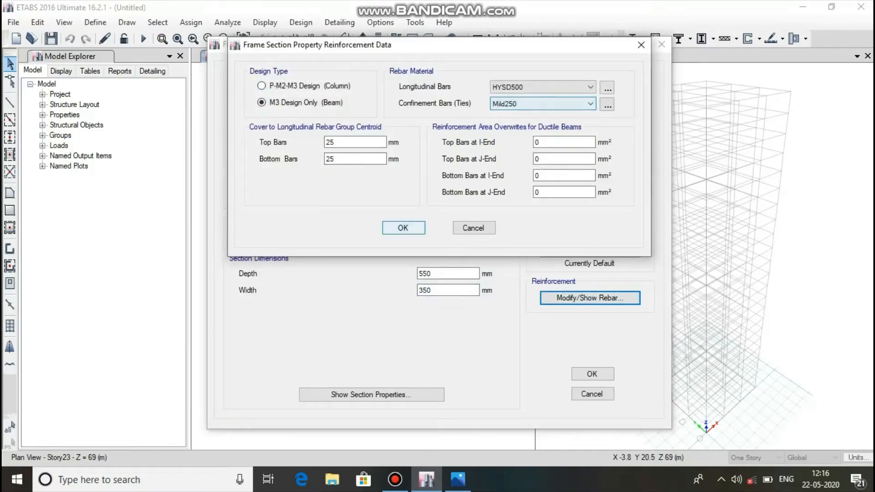
left_click(403, 228)
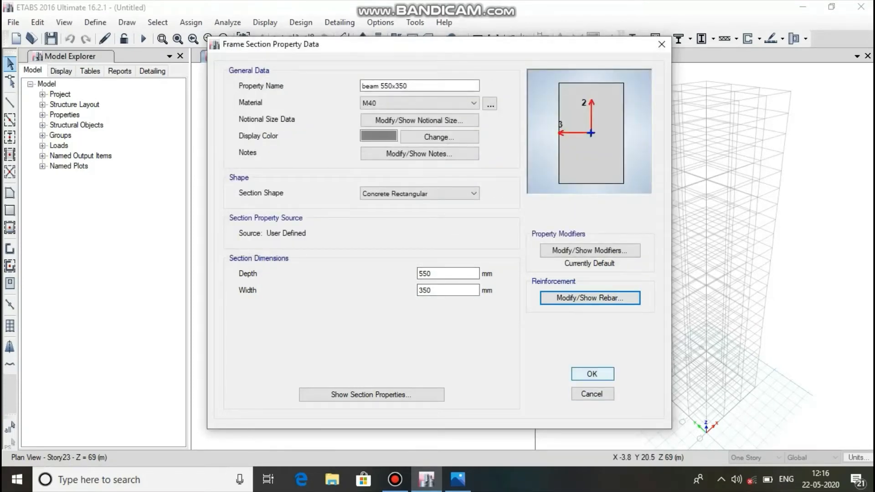
left_click(592, 374)
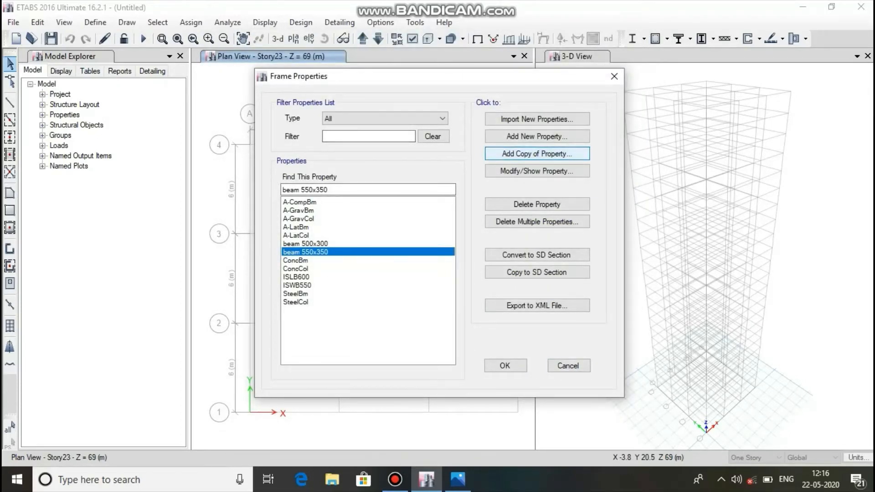
Add a copy of the 550x350 beam named "beam 600x400" with depth 600 mm and width 400 mm.
left_click(536, 153)
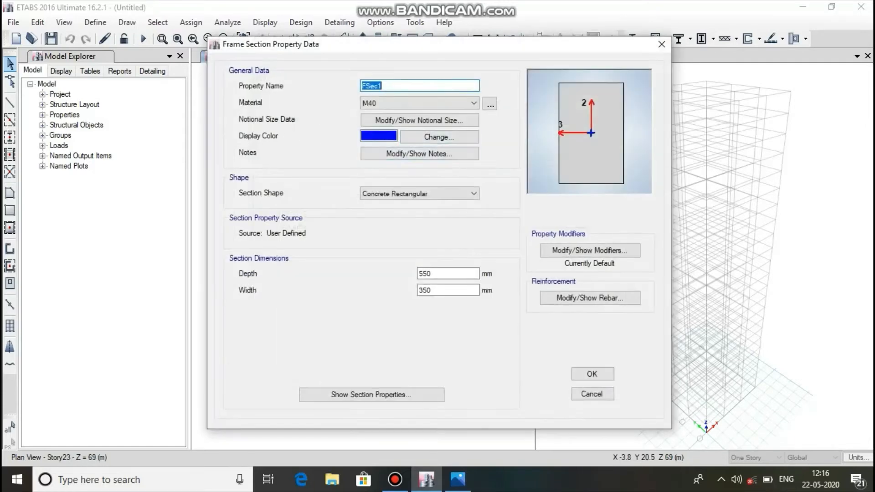
type("beam 600x400")
double_click(425, 274)
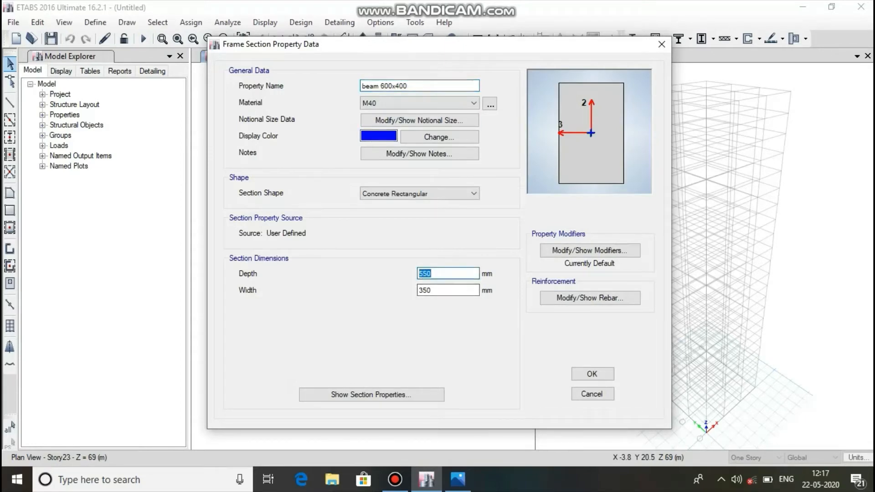
type("600")
key("Tab")
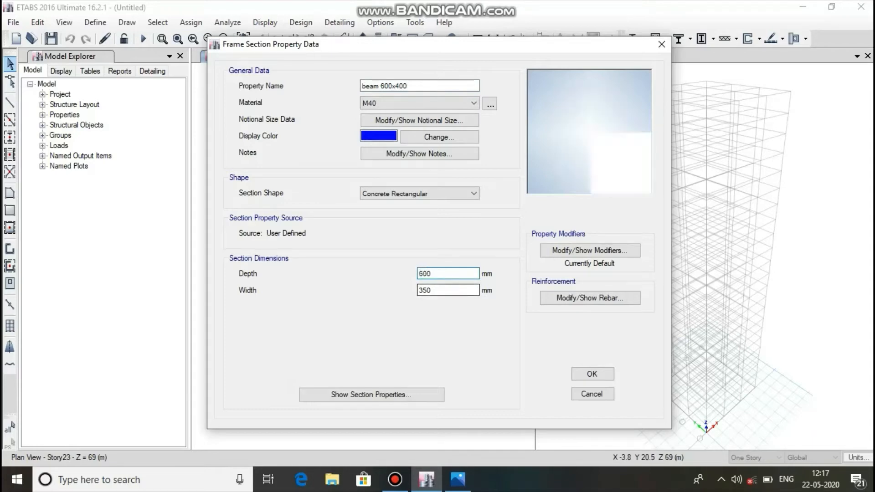
type("400")
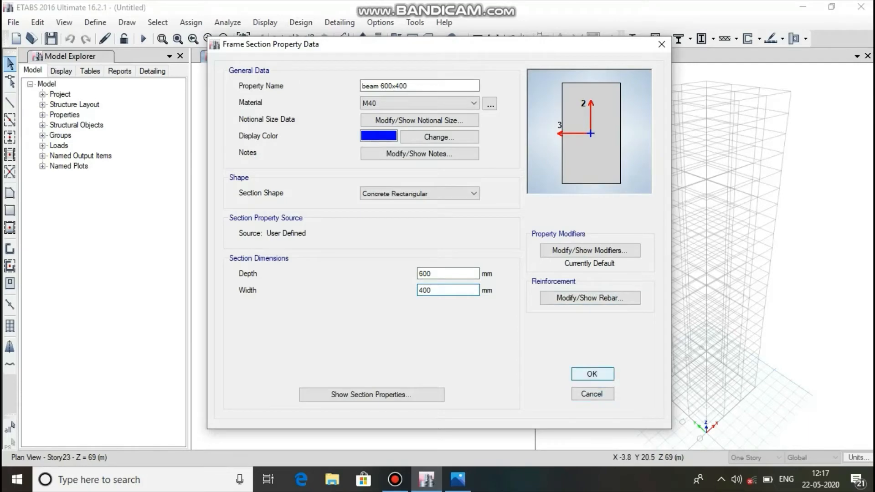
left_click(592, 374)
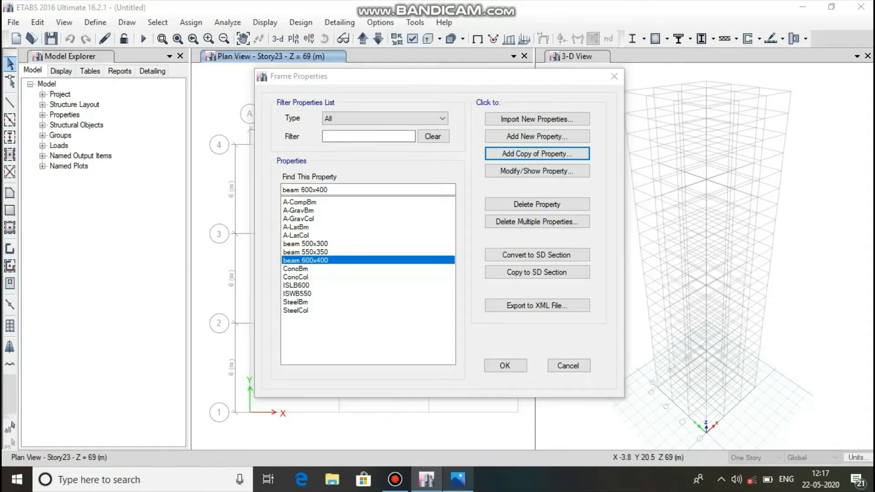
Check the section requirements in the reference image in Photos and start an auto select section list named "beam auto select".
left_click(457, 478)
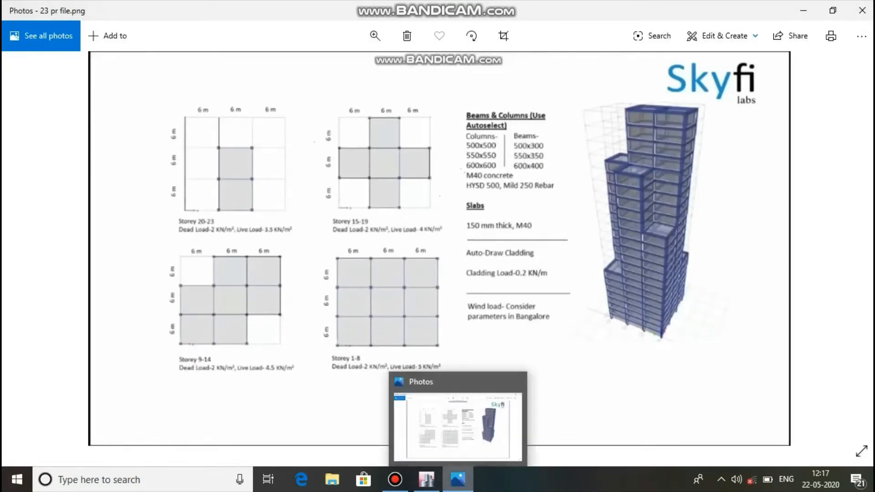
left_click(458, 478)
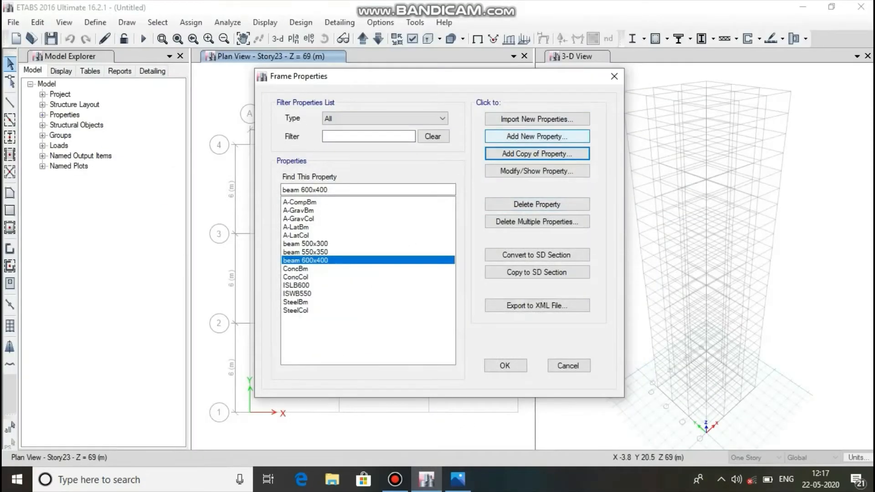
left_click(537, 136)
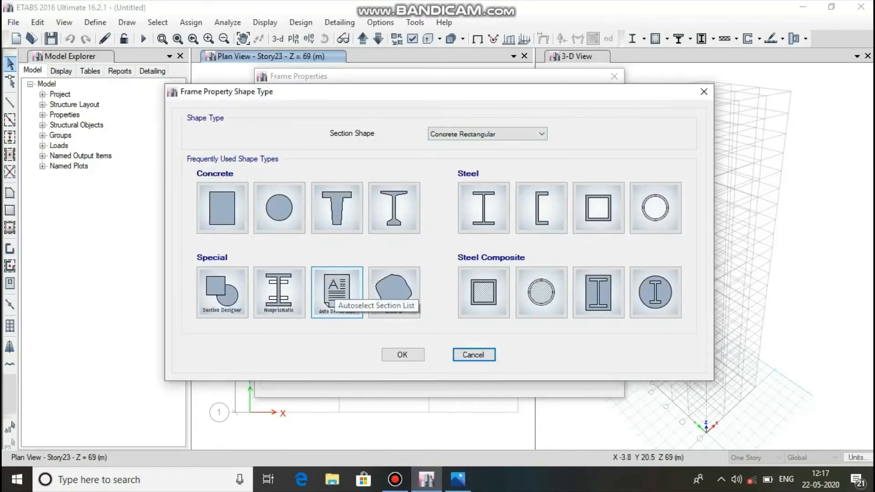
left_click(337, 292)
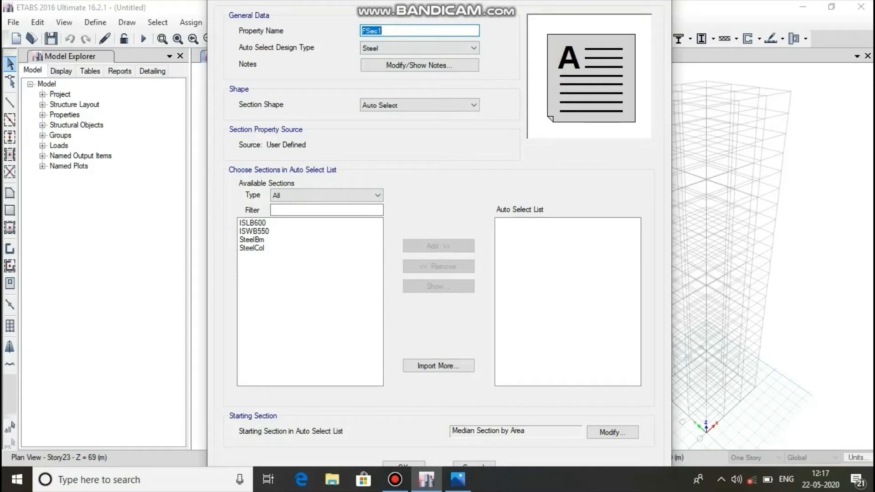
type("beam auto select")
key("Tab")
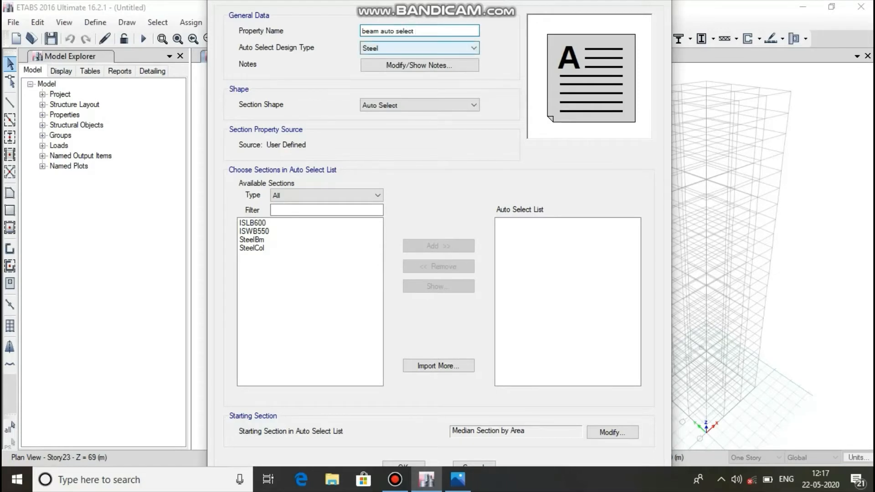
Set the list's design type to Concrete and include beam 500x300, beam 550x350 and beam 600x400 in it.
key("alt+Down")
key("Down")
key("Return")
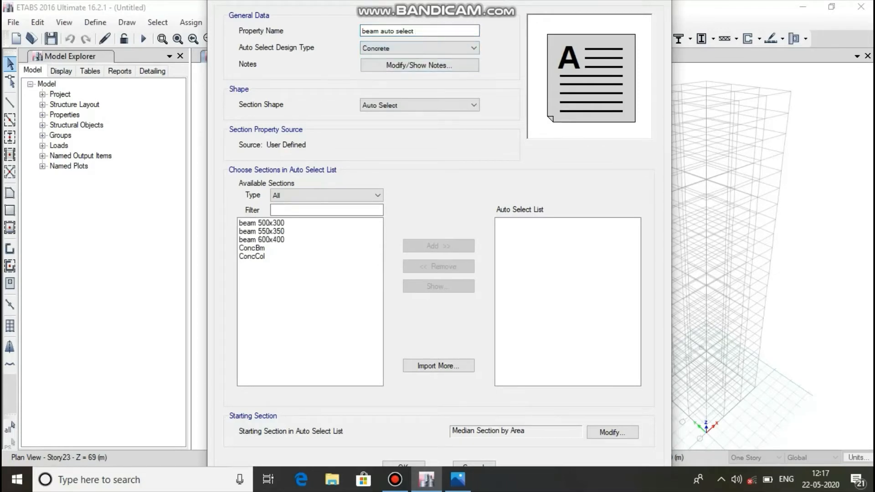
left_click_drag(282, 240, 283, 223)
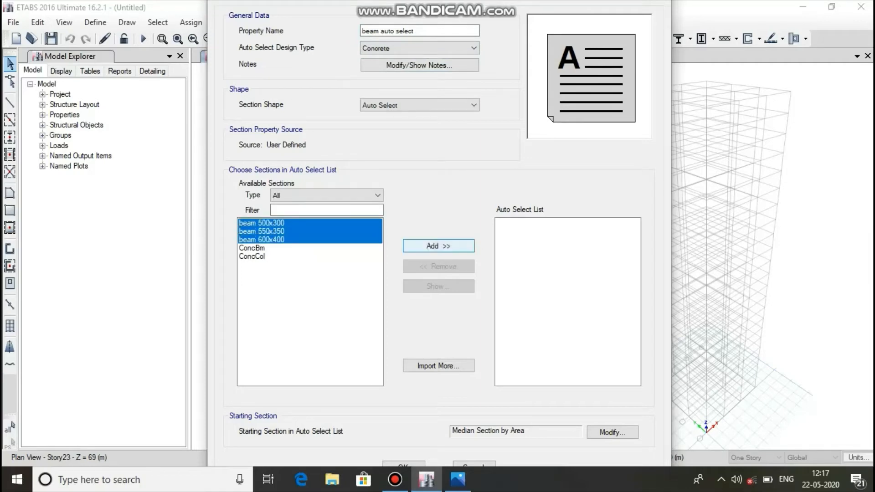
left_click(438, 246)
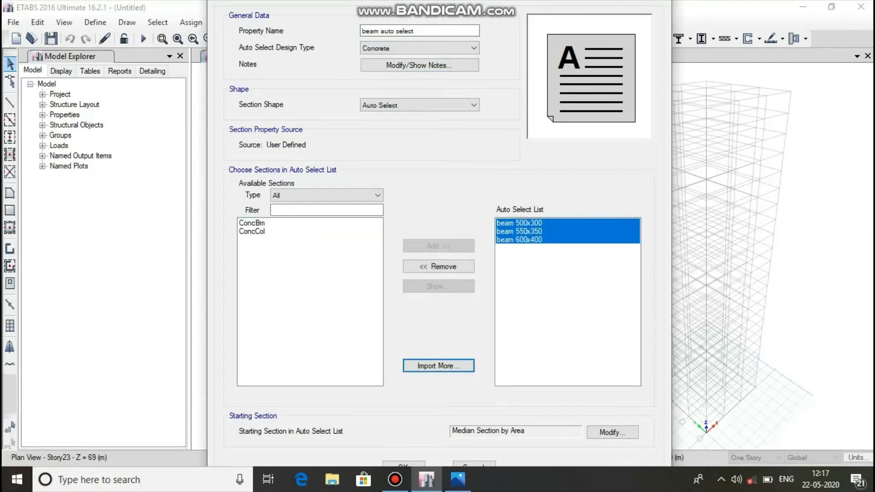
left_click(404, 464)
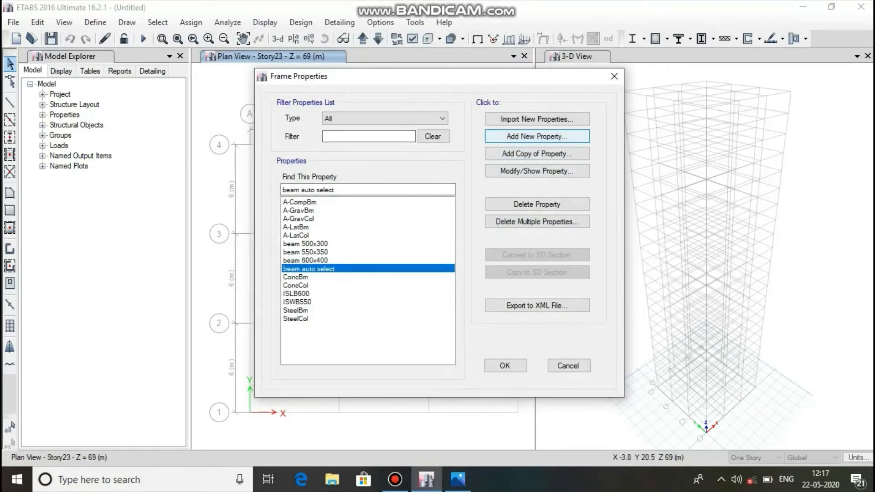
Start a new concrete rectangular section named "column 500x500", checking the column sizes in the reference image in Photos.
left_click(537, 136)
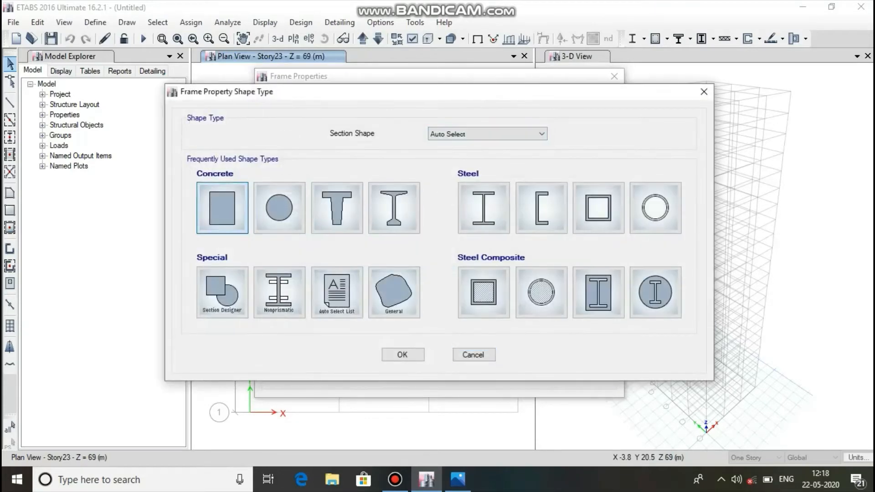
left_click(222, 207)
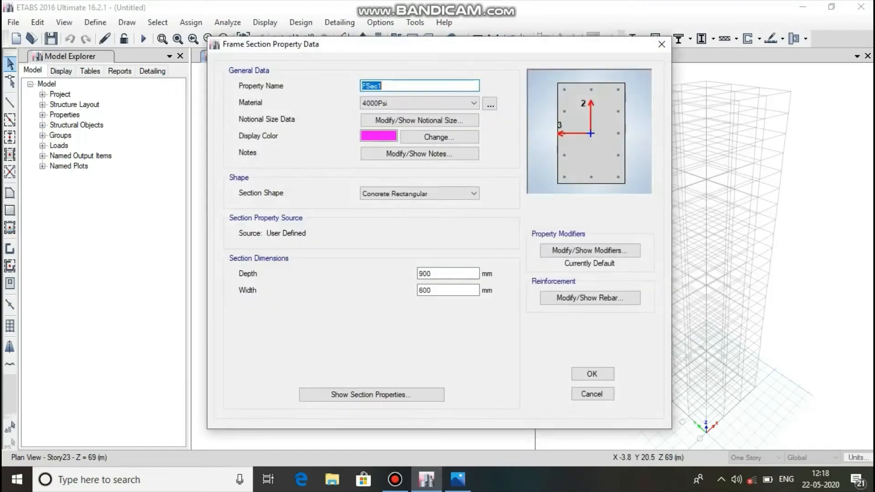
type("column")
left_click(457, 478)
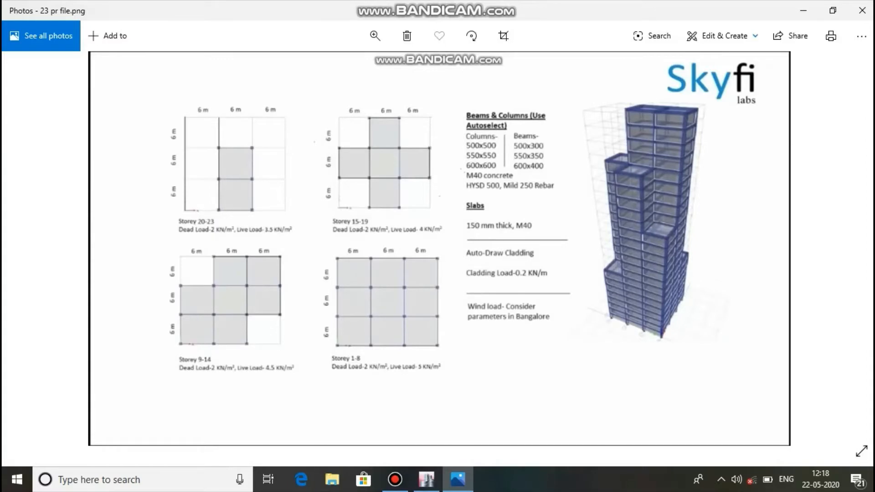
left_click(457, 479)
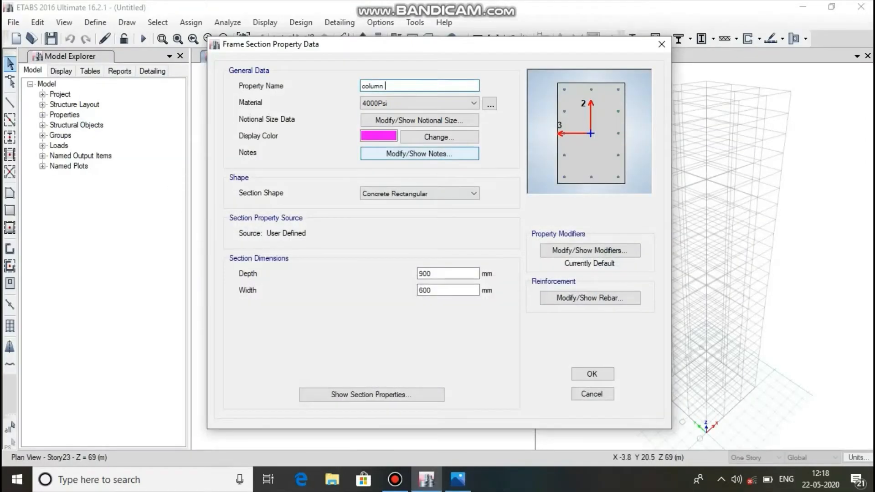
type("500x500")
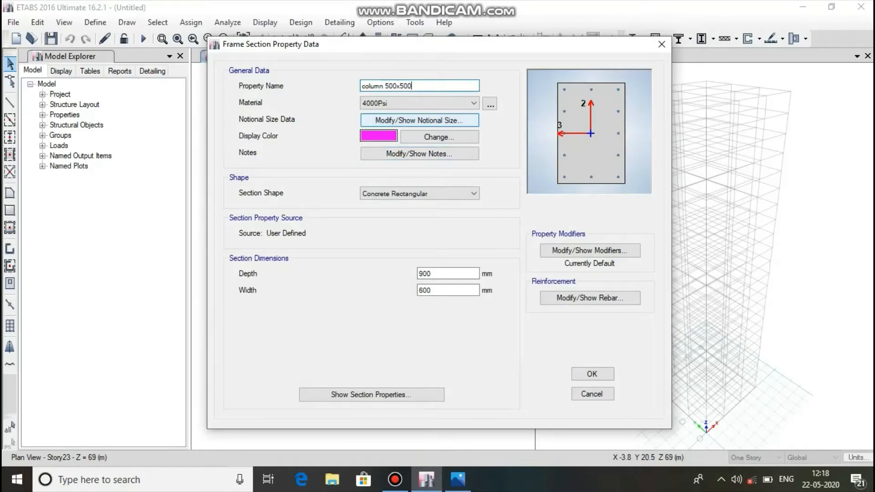
Assign M40 to the column section and set its depth and width to 500 mm each.
left_click(419, 103)
left_click(419, 148)
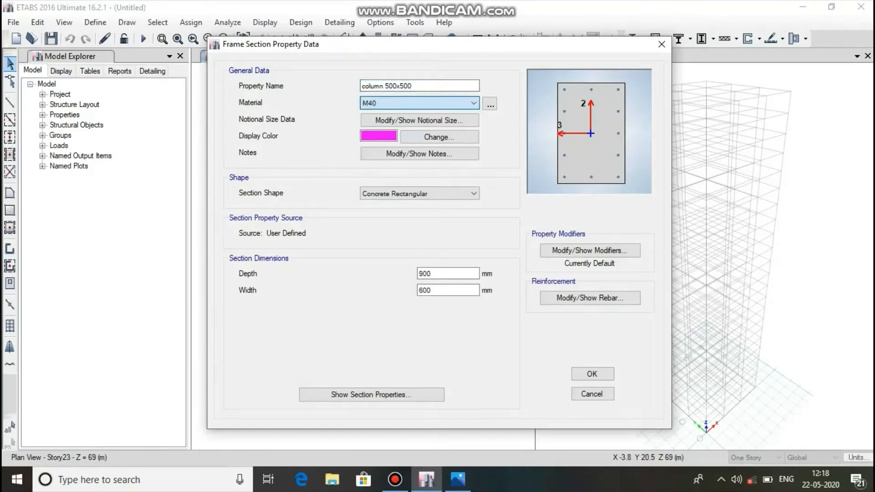
double_click(431, 273)
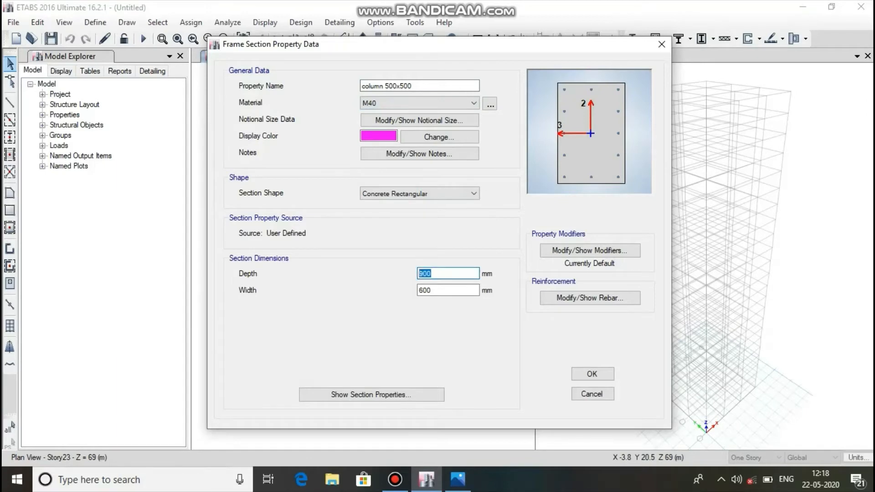
type("500")
key("Tab")
type("500")
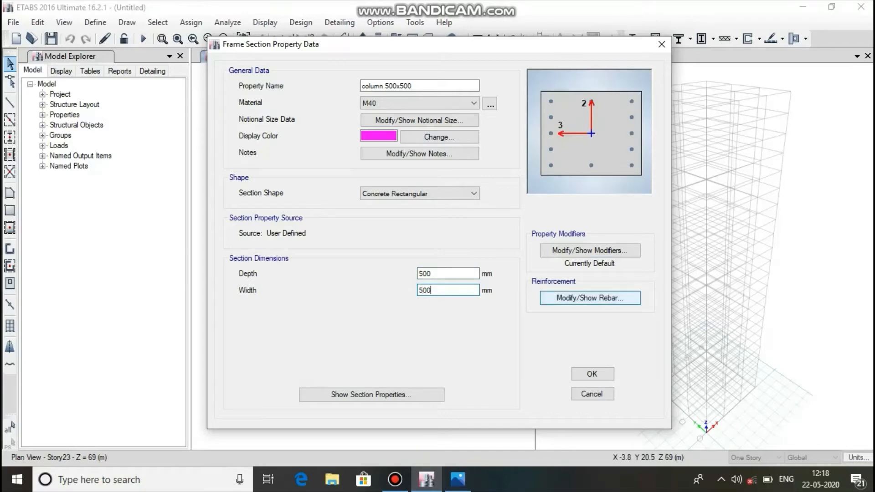
Set the column 500x500 reinforcement to HYSD500 longitudinal bars and Mild250 ties, and save the section.
left_click(590, 298)
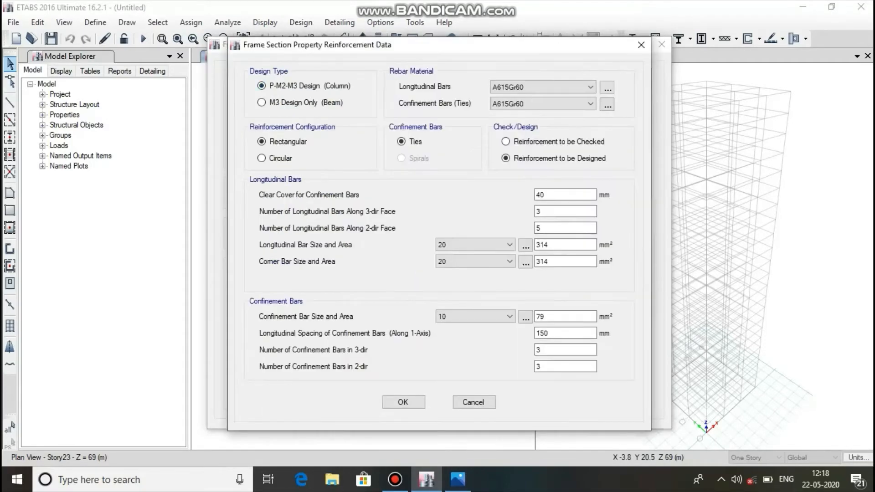
left_click(543, 87)
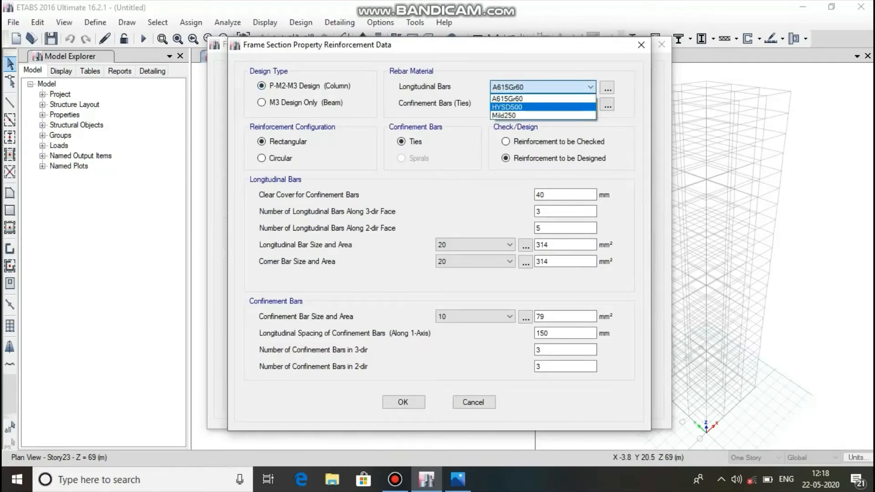
left_click(506, 107)
left_click(543, 104)
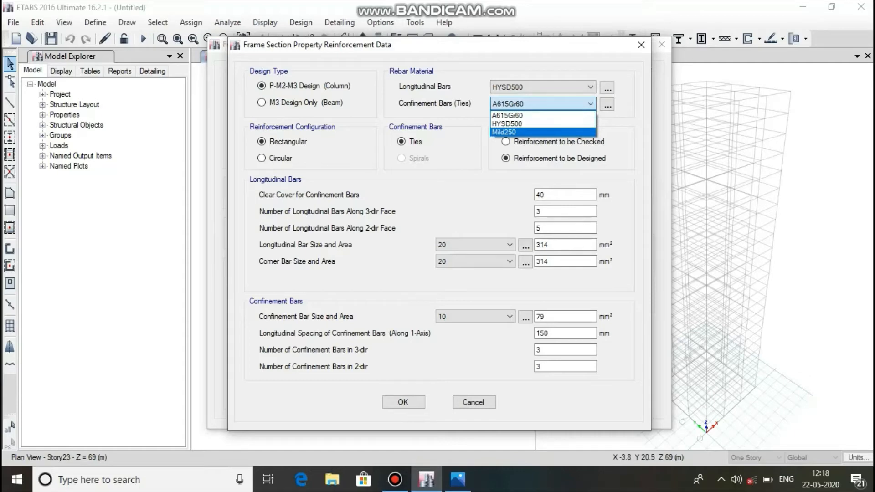
left_click(503, 132)
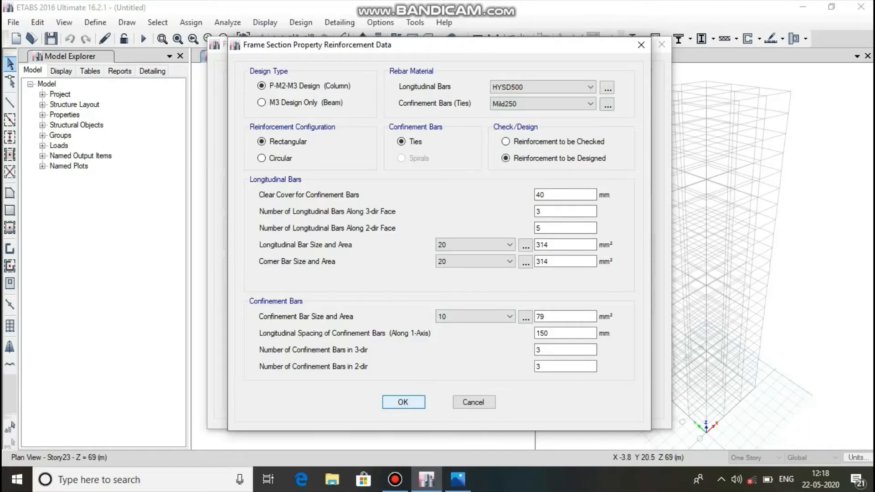
left_click(403, 402)
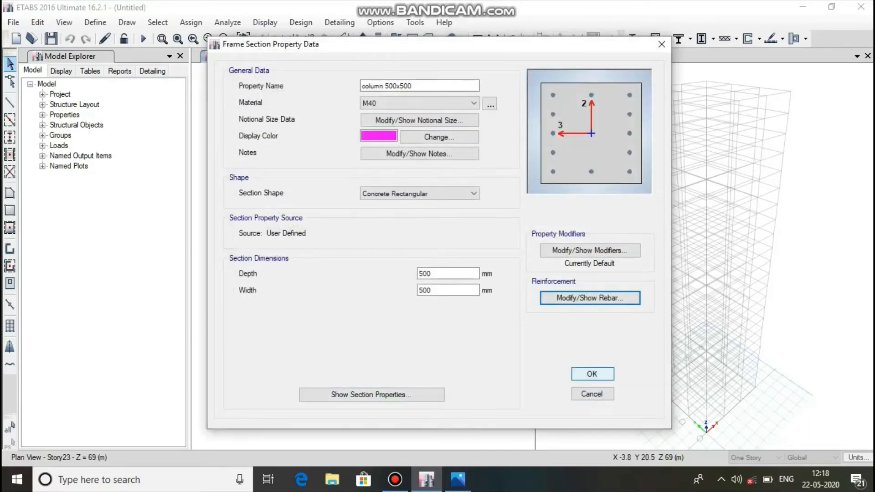
left_click(592, 373)
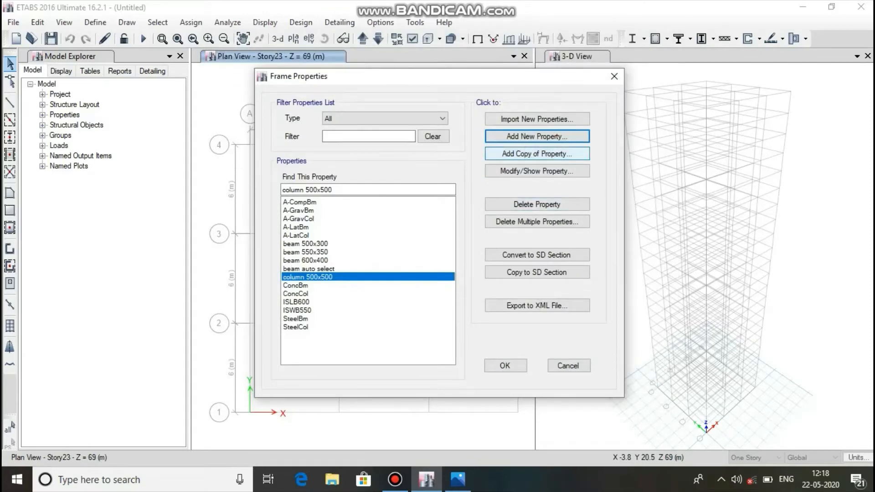
Copy the column 500x500 section as "column 550x550" with depth and width of 550 mm each.
left_click(536, 154)
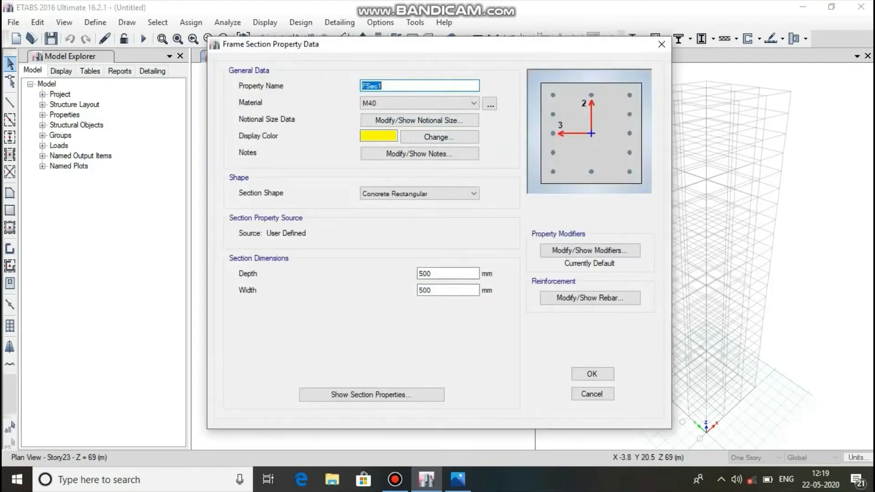
type("column 550x550")
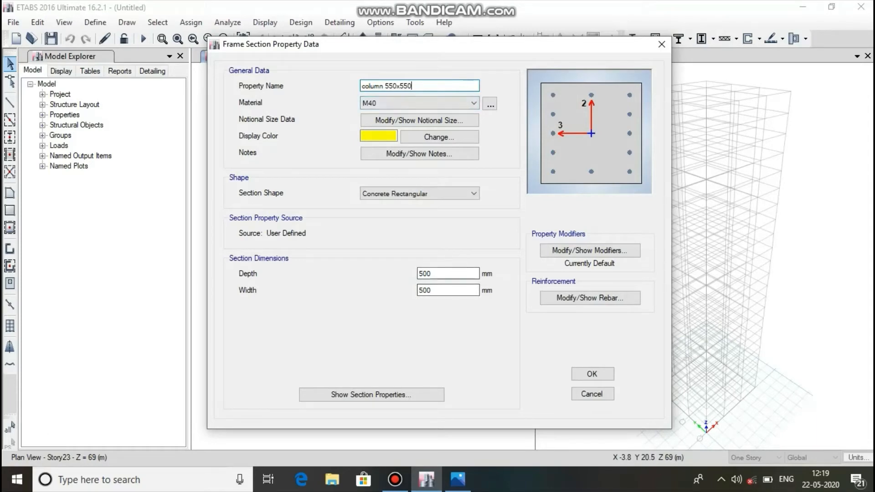
left_click(432, 273)
key("BackSpace")
key("BackSpace")
type("50")
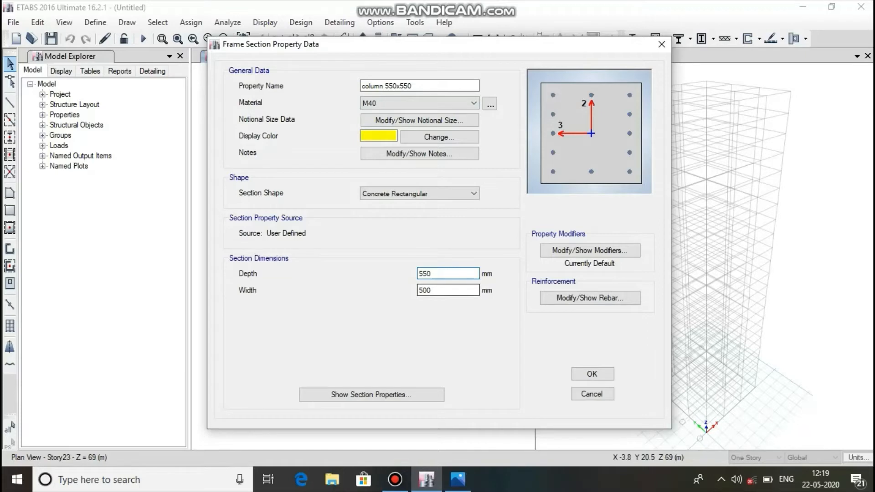
key("Tab")
type("55")
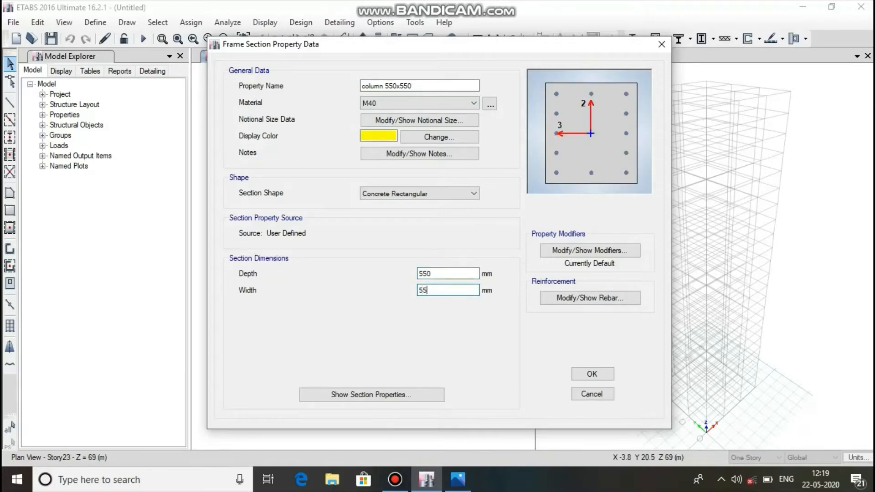
type("0")
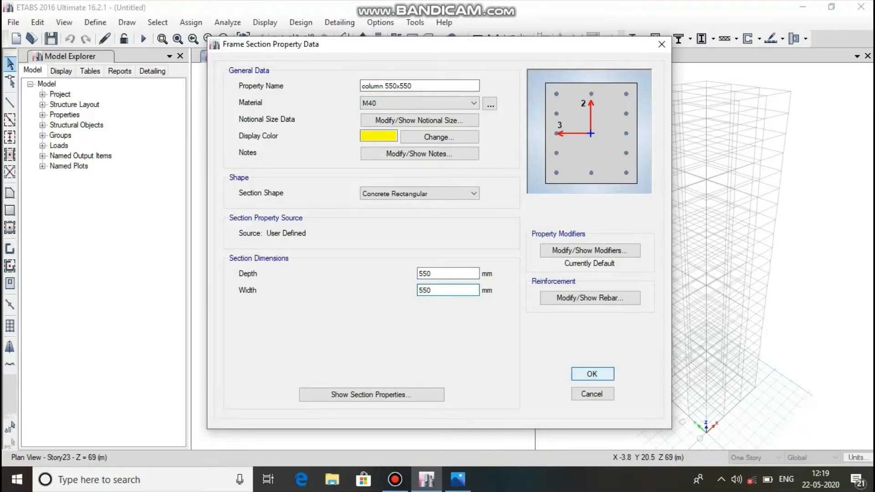
left_click(592, 374)
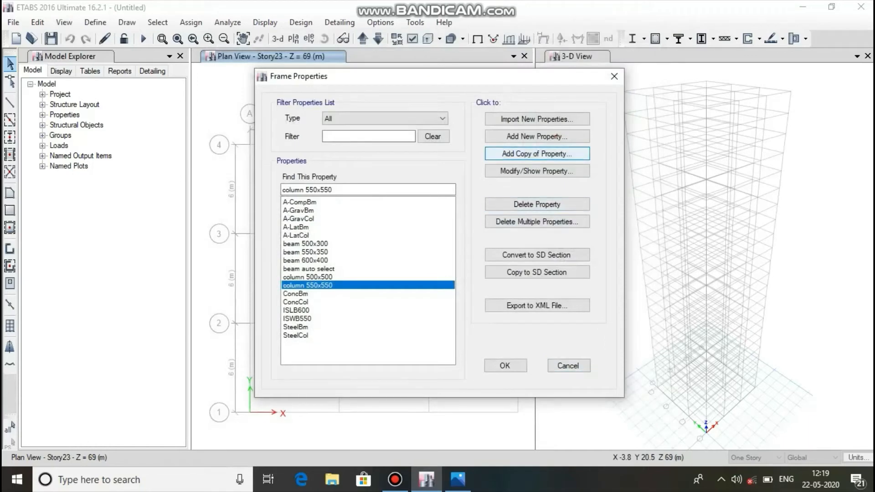
Start another copy of the column 500x500 section and name it "column 600x600".
left_click(308, 277)
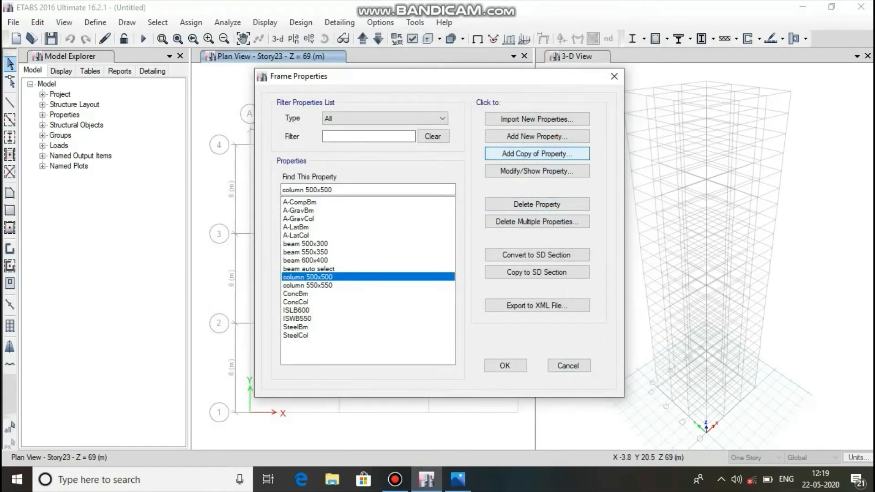
left_click(537, 154)
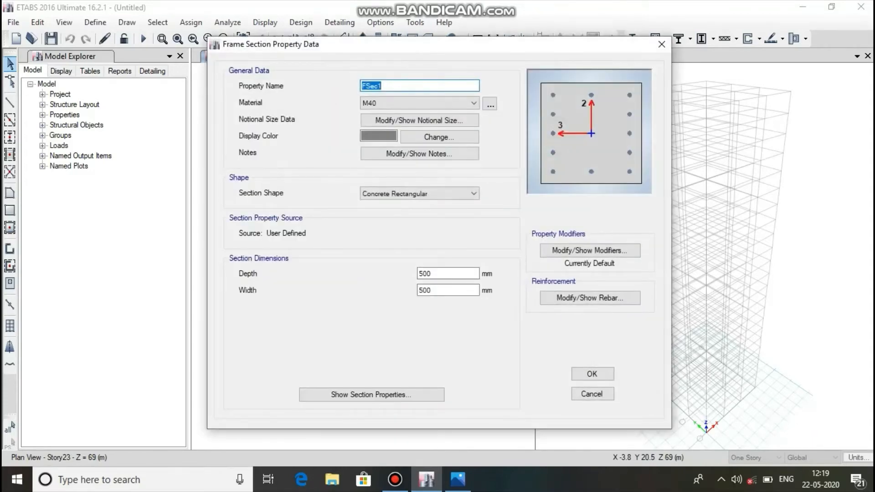
type("column 600x600")
Set the copied column's depth and width to 600 mm each, check its reinforcement data, and save the section.
key("Tab")
key("Tab")
key("Tab")
key("Tab")
key("Tab")
key("Tab")
key("Tab")
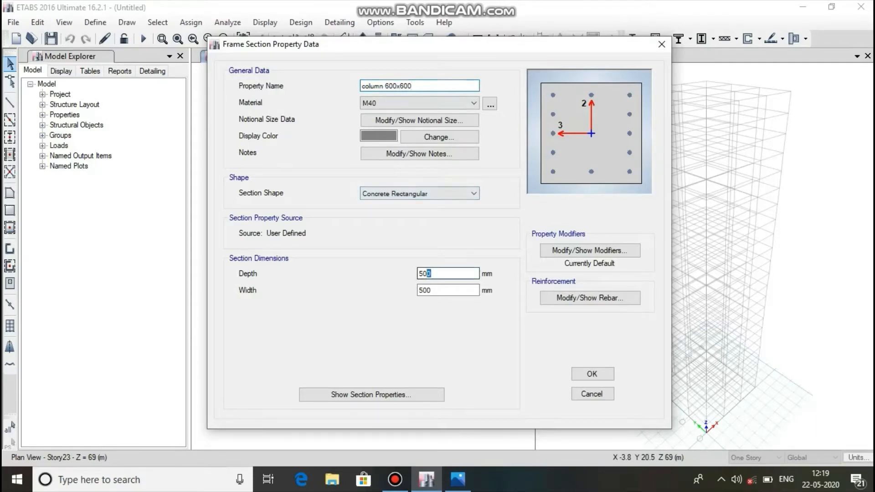
type("600")
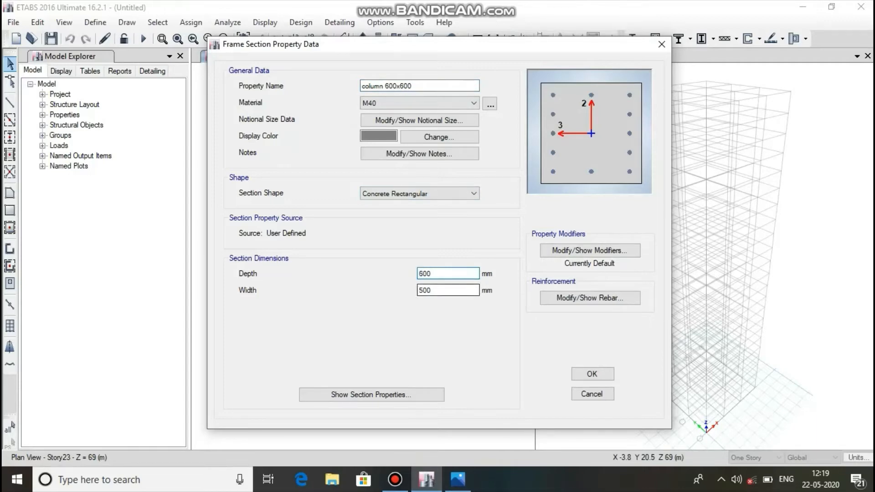
key("Tab")
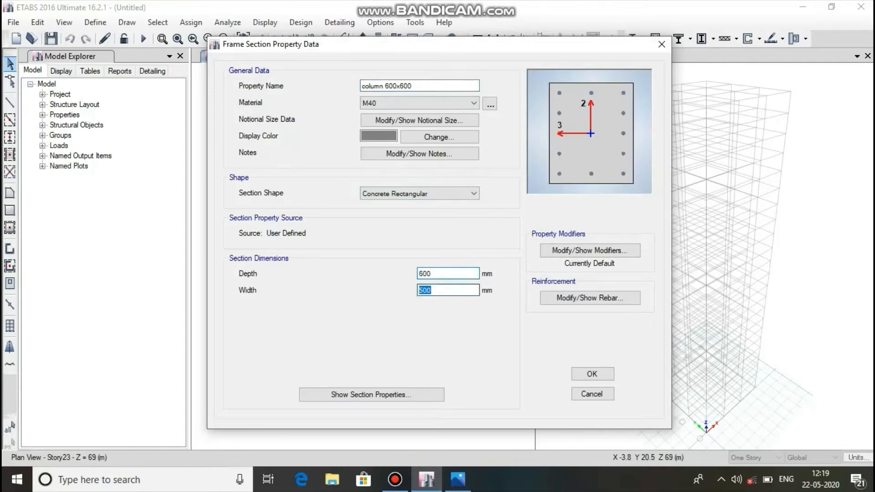
type("600")
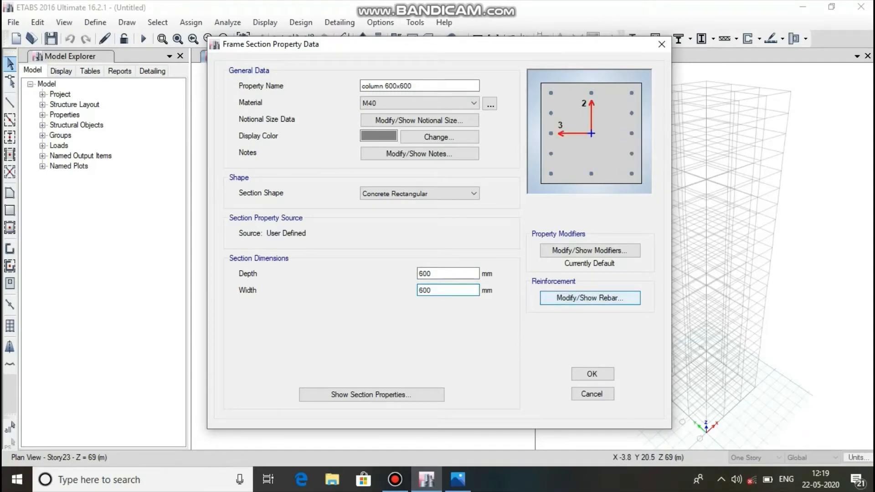
left_click(589, 297)
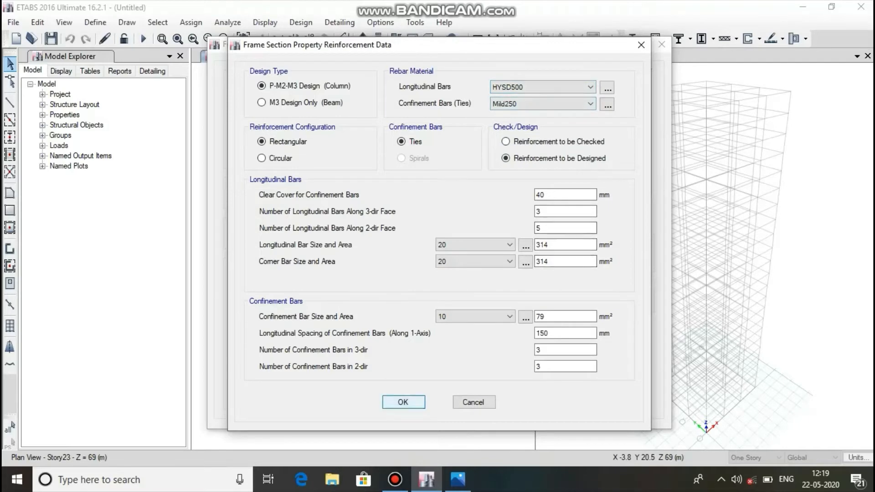
left_click(403, 402)
left_click(591, 374)
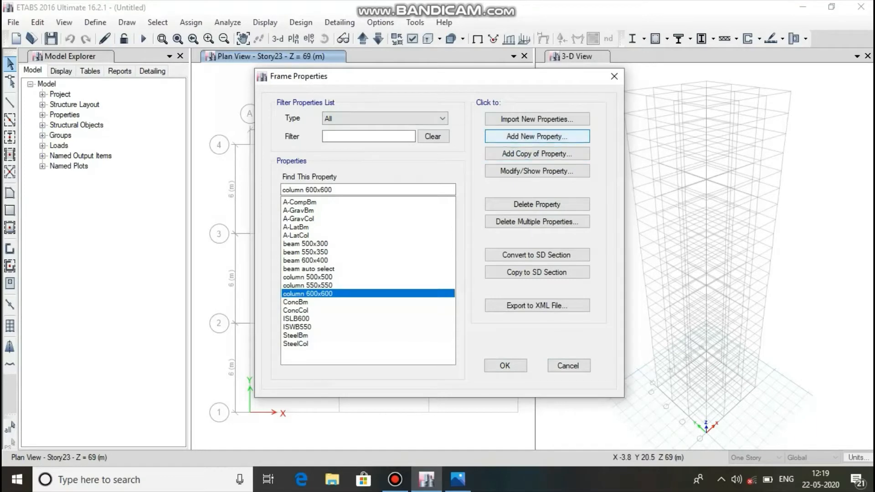
left_click(536, 136)
left_click(228, 208)
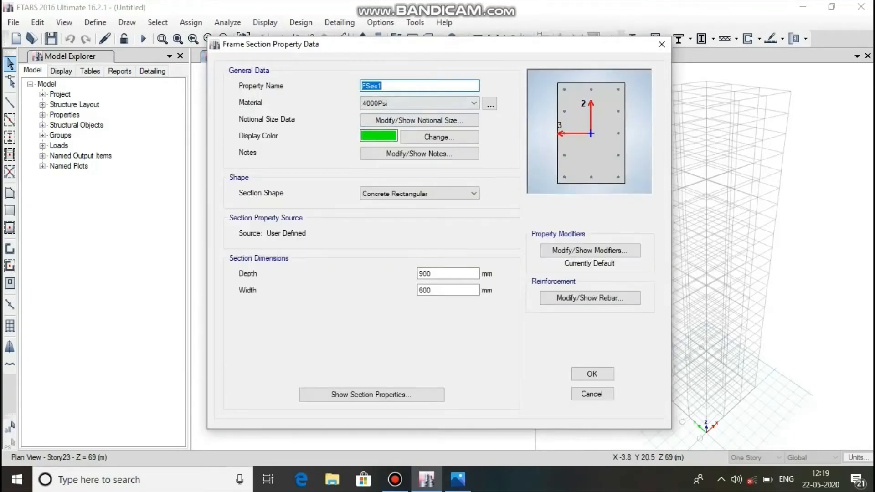
left_click(591, 394)
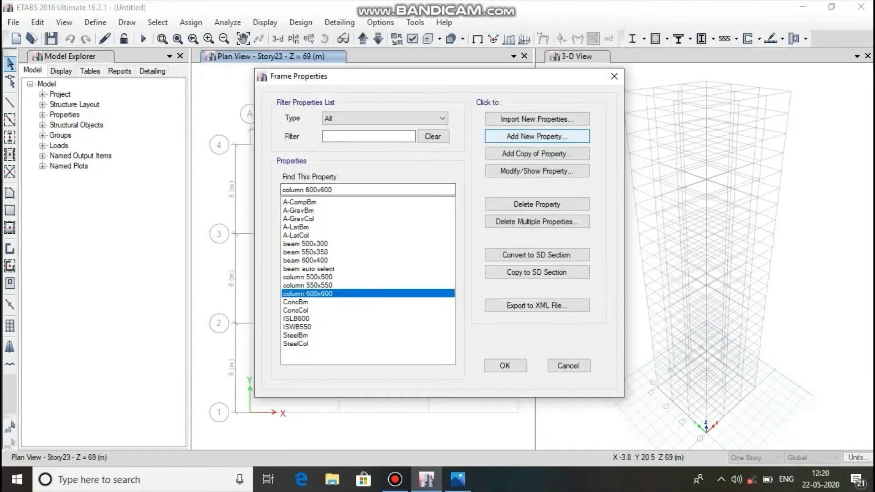
Start a new auto select section list named "column auto select".
left_click(536, 136)
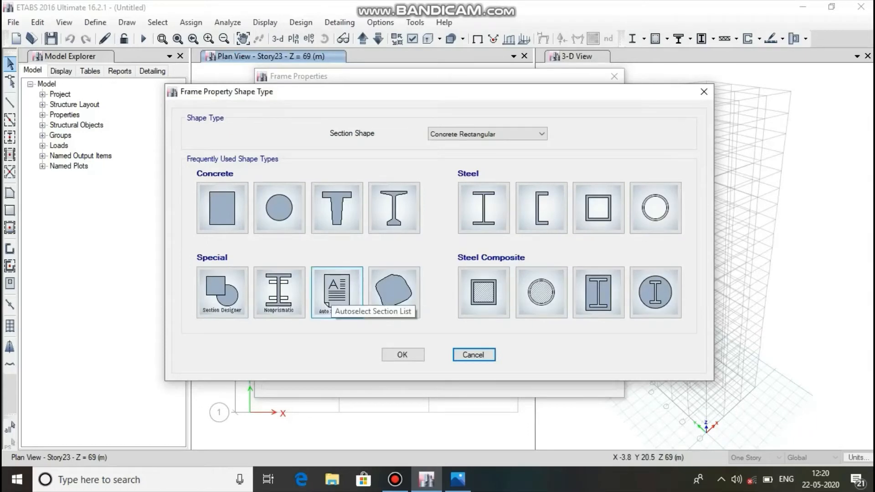
left_click(332, 294)
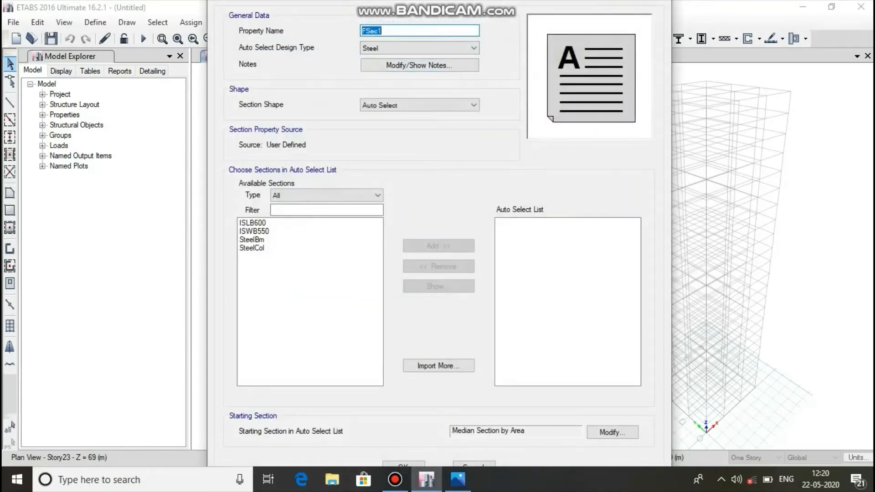
type("column auto select")
Set the list's design type to Concrete, include column 500x500, column 550x550 and column 600x600, and finish the frame properties.
left_click(419, 48)
left_click(410, 68)
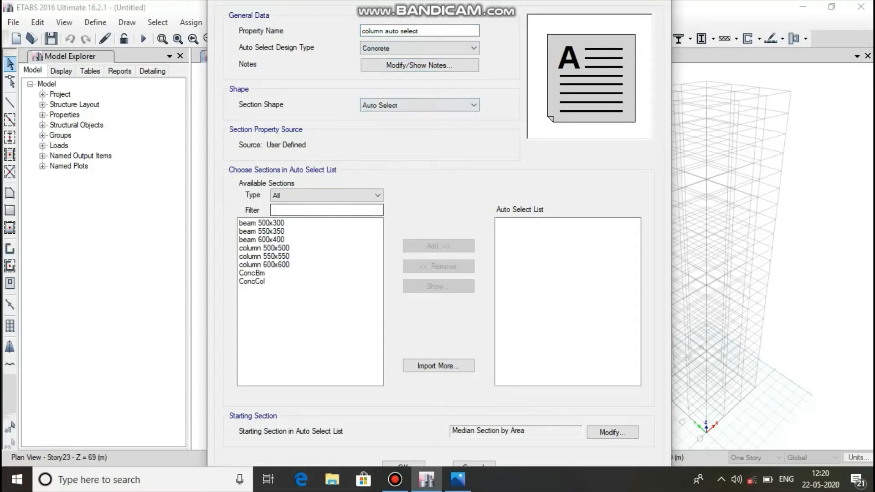
left_click(273, 265)
left_click_drag(273, 265, 274, 248)
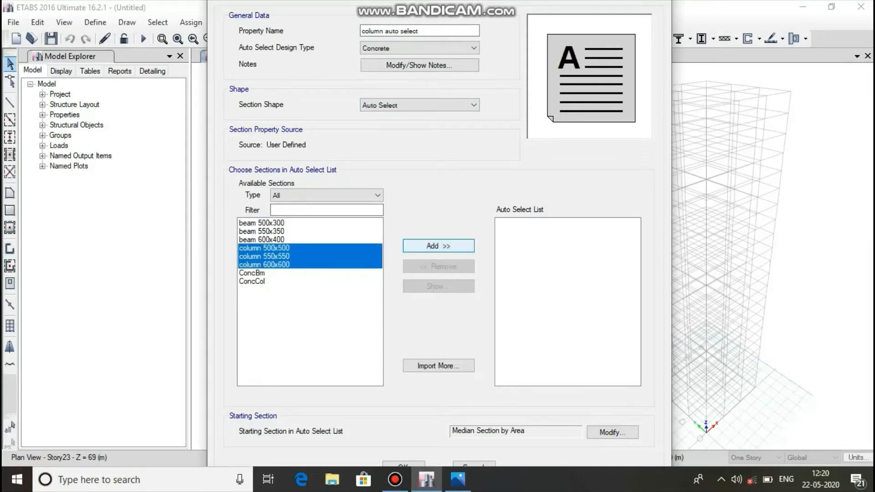
left_click(438, 245)
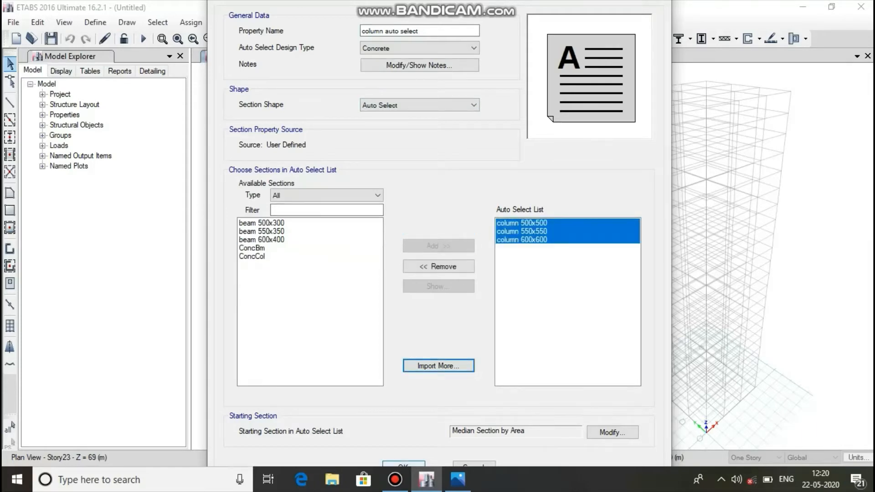
left_click(403, 463)
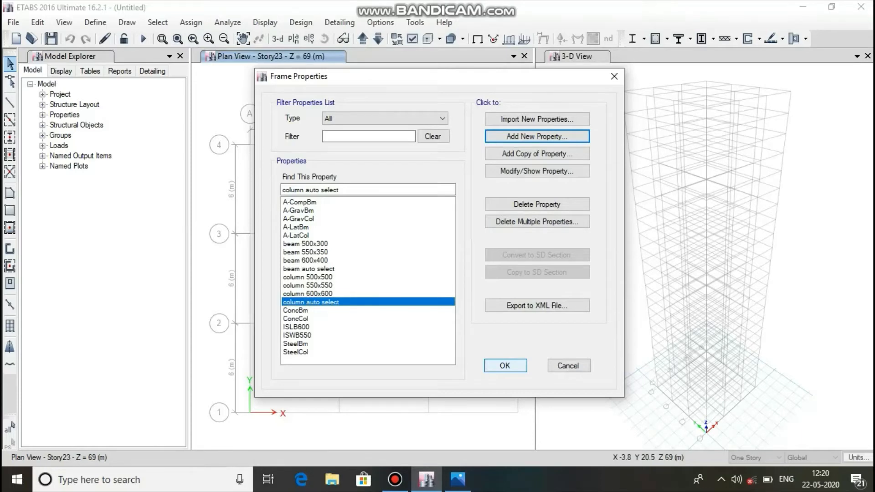
left_click(505, 365)
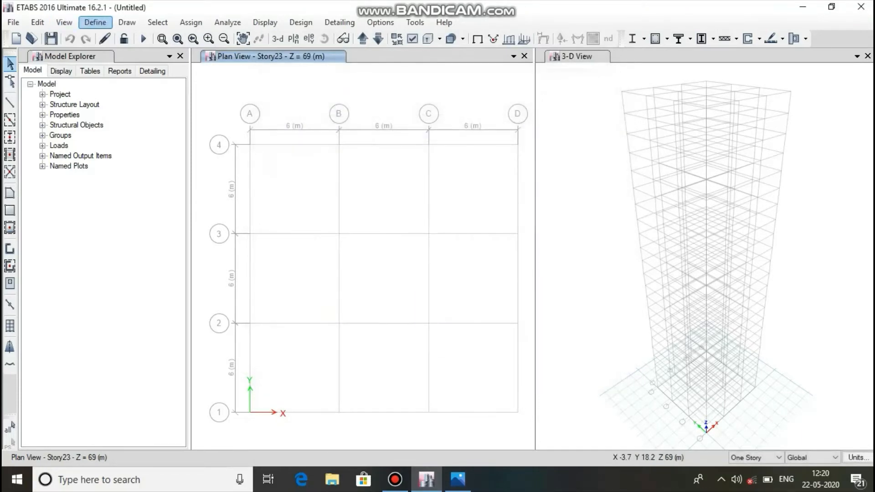
Start a new slab section property named "Slab 150".
left_click(94, 22)
mouse_move(136, 58)
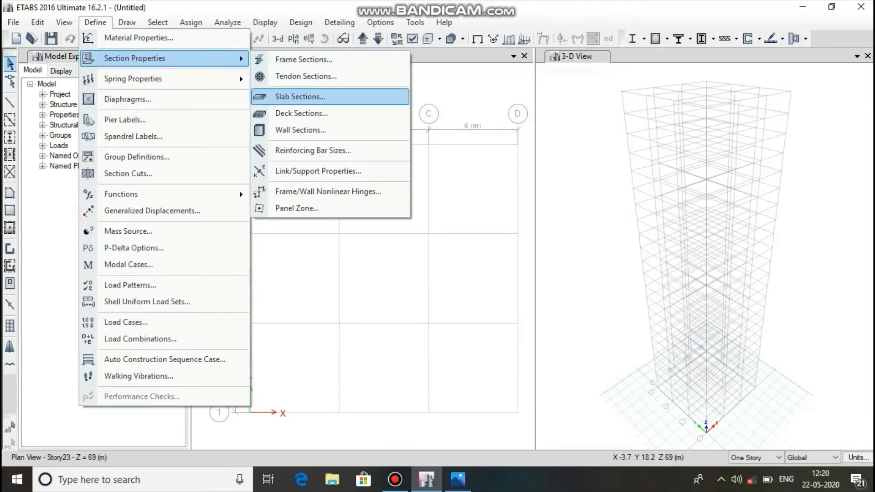
left_click(300, 97)
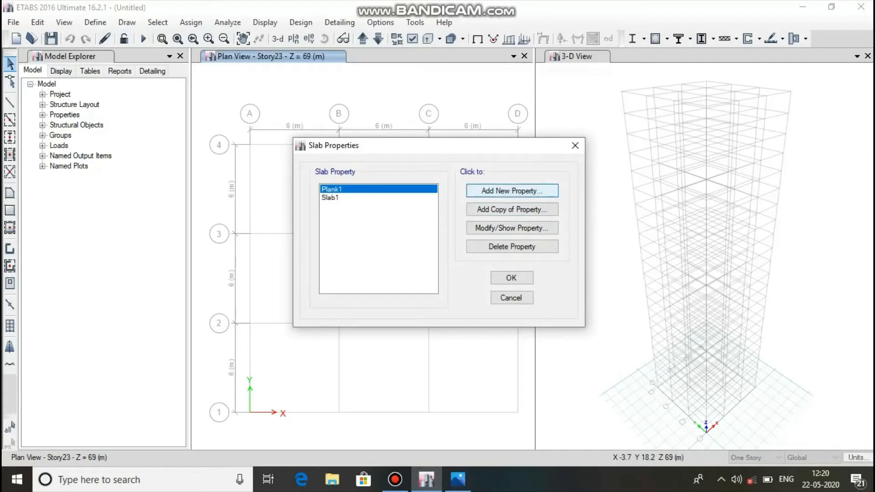
left_click(512, 191)
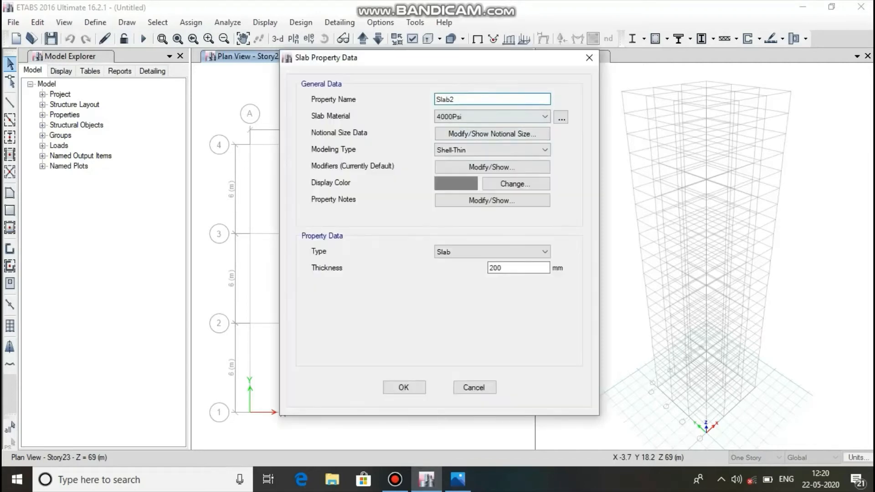
left_click(456, 99)
key("BackSpace")
key("BackSpace")
type("b 150")
Assign M40 to the slab section and set its thickness to 150 mm.
left_click(492, 117)
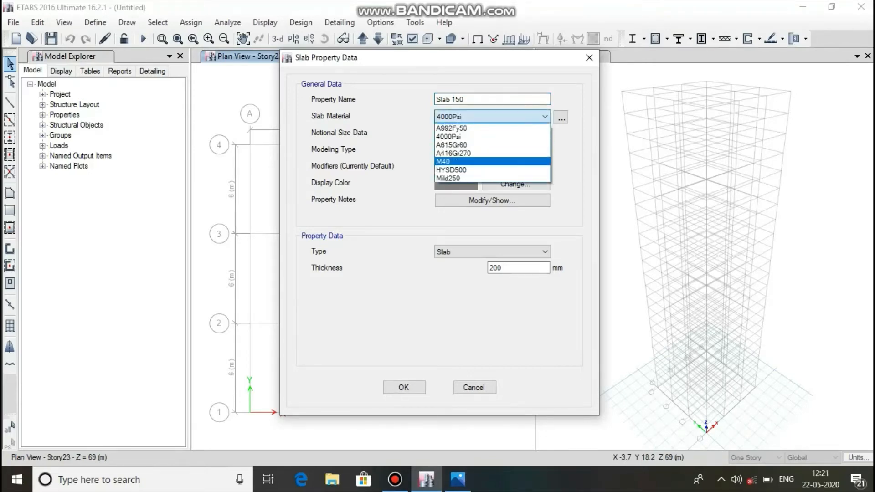
left_click(492, 162)
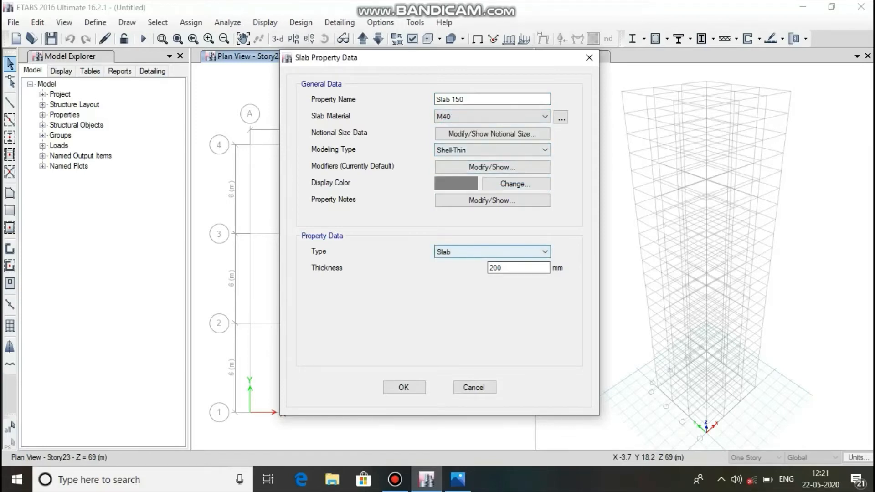
double_click(495, 268)
type("150")
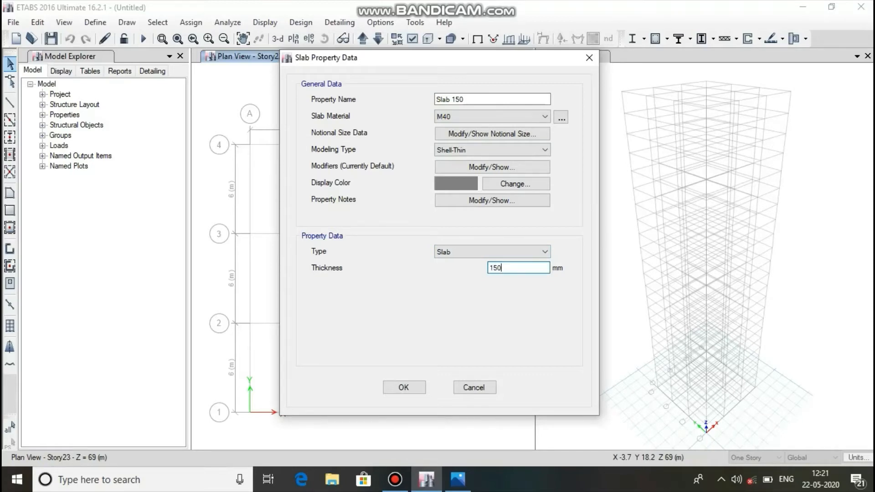
Save the Slab 150 section and finish the slab property definitions.
left_click(403, 387)
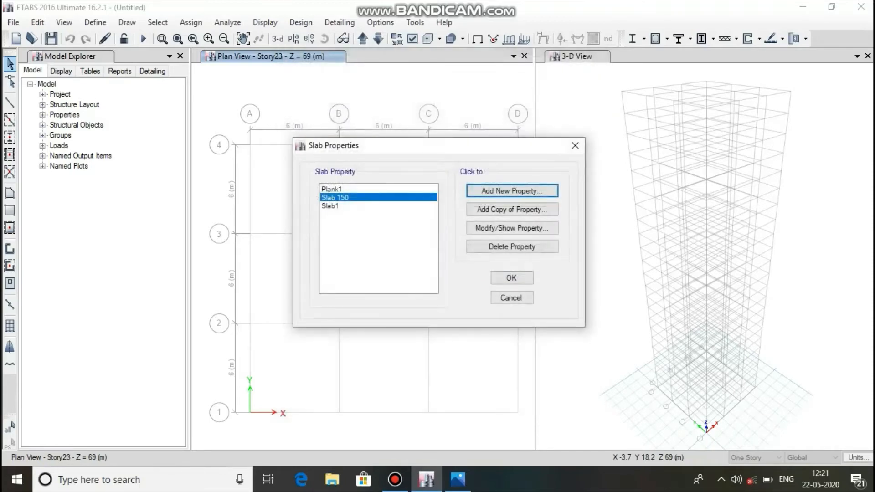
left_click(510, 277)
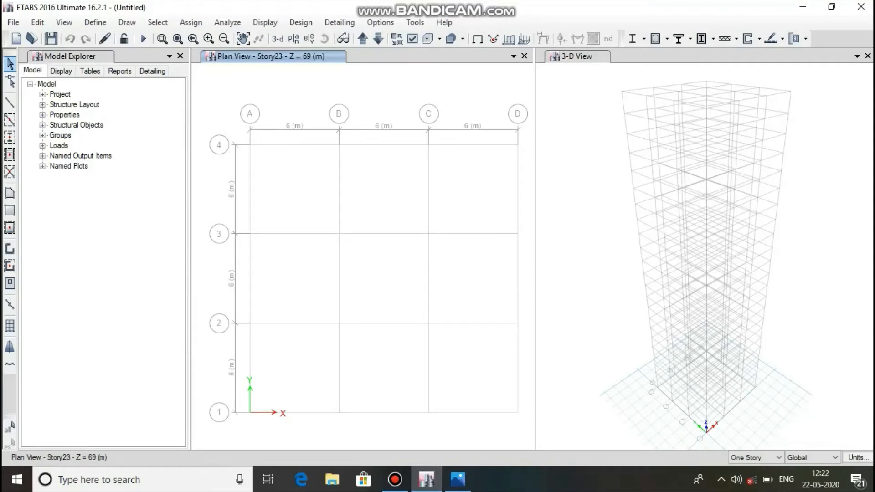
Check the storey layouts in the reference image 23 pr file.png and set the ETABS drawing scope to Similar Stories.
left_click(458, 479)
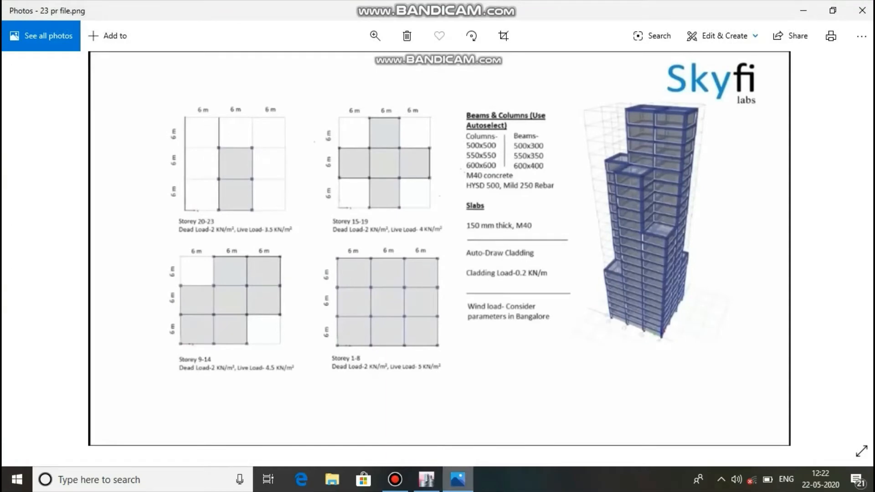
mouse_move(457, 479)
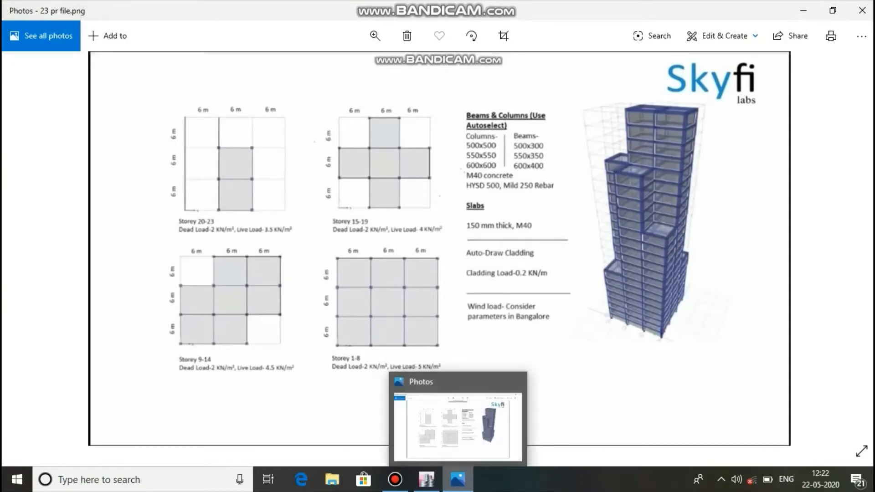
left_click(458, 479)
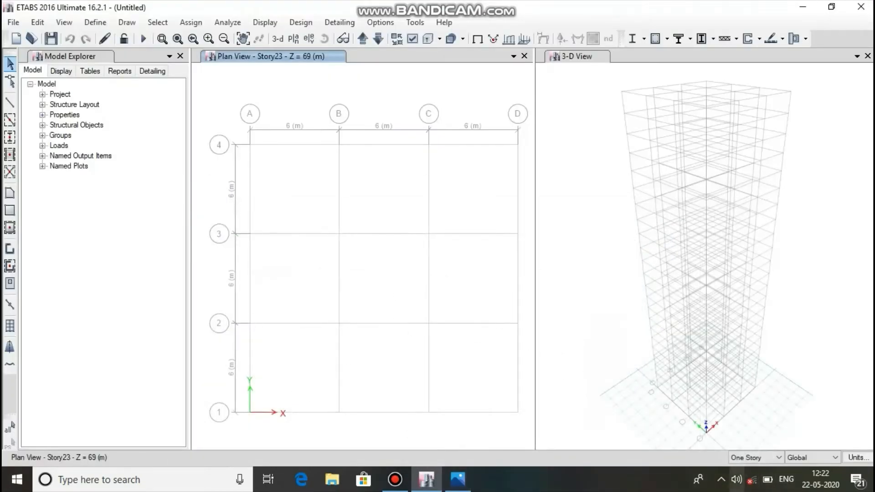
left_click(756, 457)
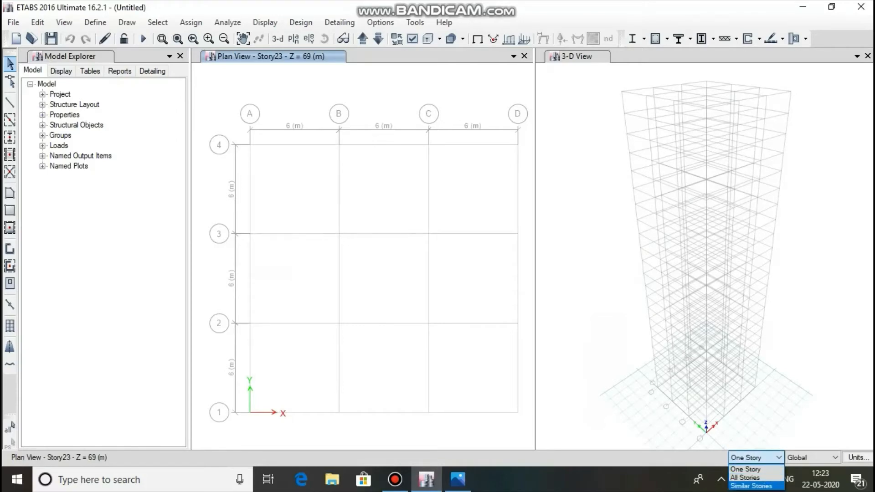
left_click(750, 486)
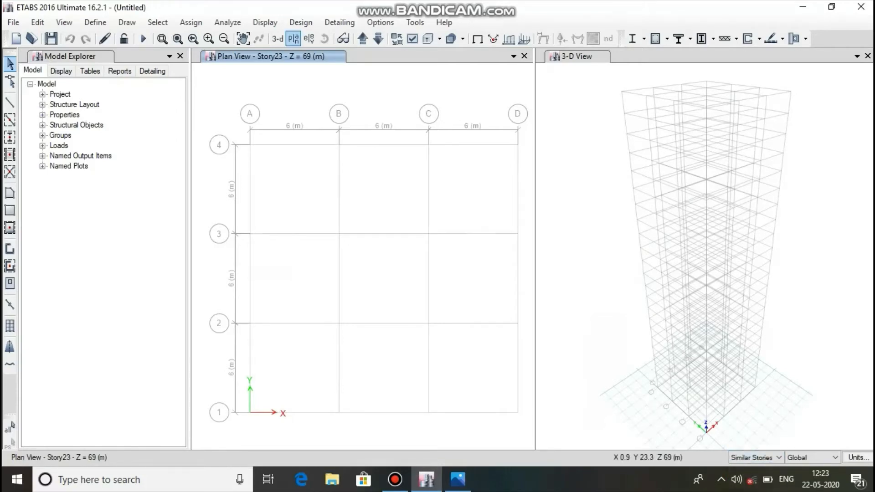
Set the plan view to the Story1 level.
left_click(293, 38)
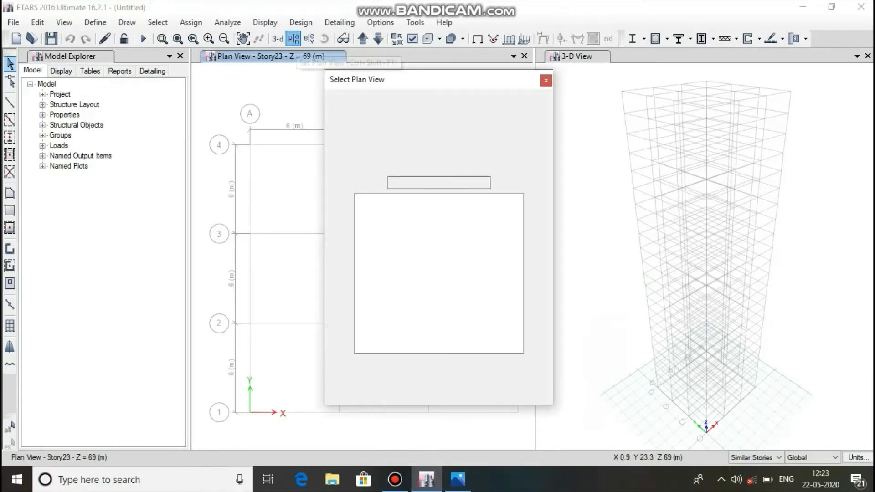
left_click_drag(517, 263, 517, 292)
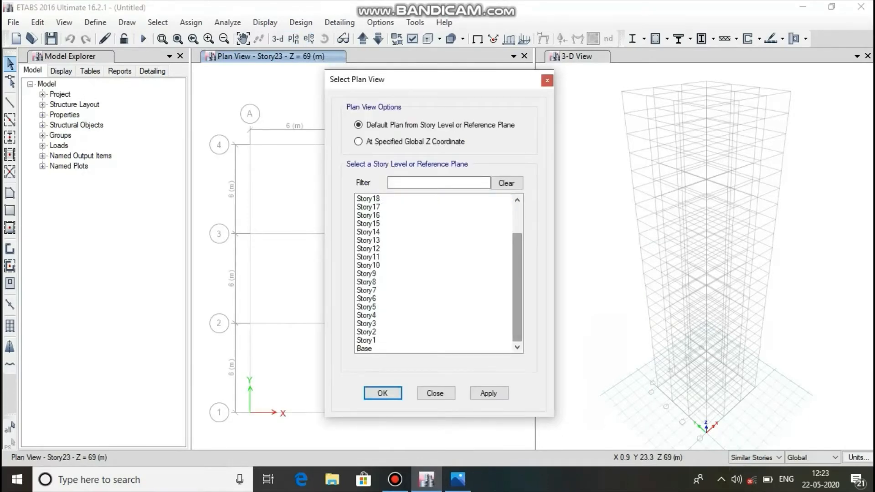
left_click(419, 340)
left_click(488, 393)
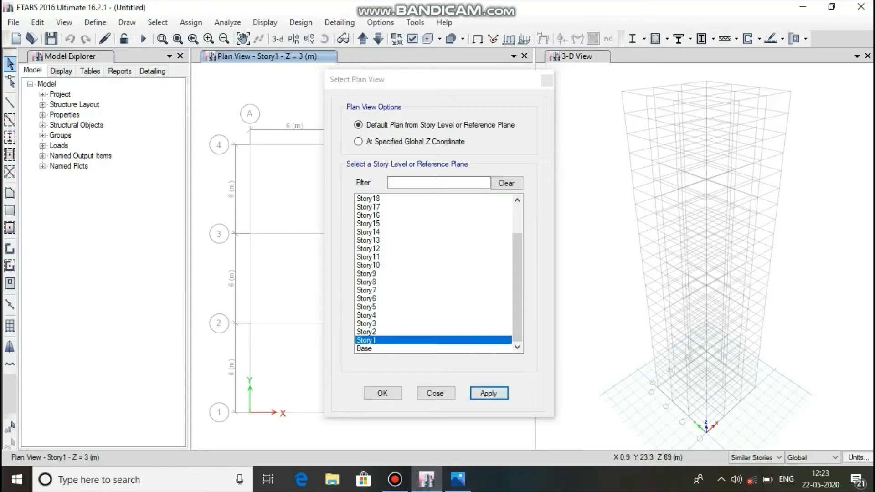
left_click(383, 394)
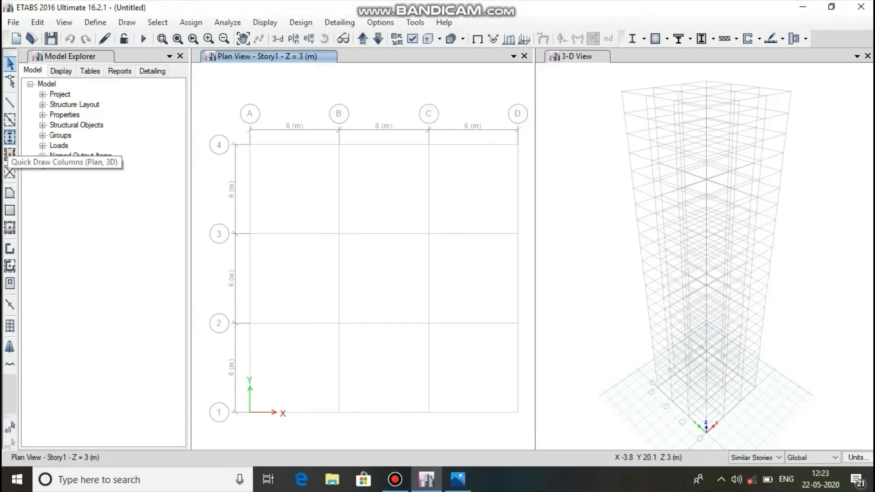
Quick draw columns with the "column auto select" section at every grid intersection from A to D and 1 to 4.
left_click(10, 137)
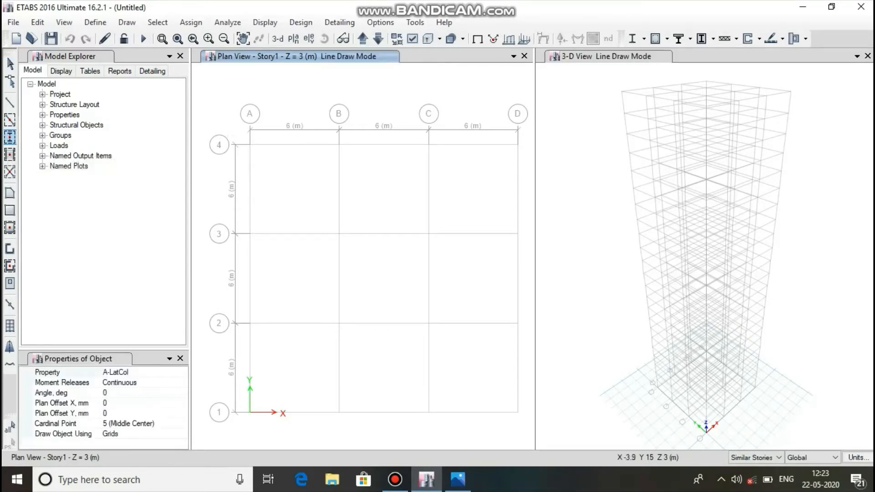
left_click(142, 372)
left_click(182, 373)
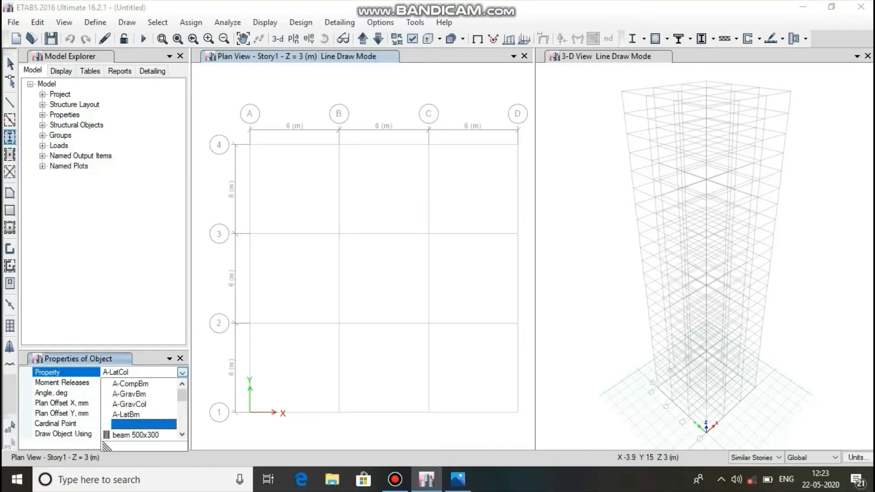
scroll(141, 410, "down", 2)
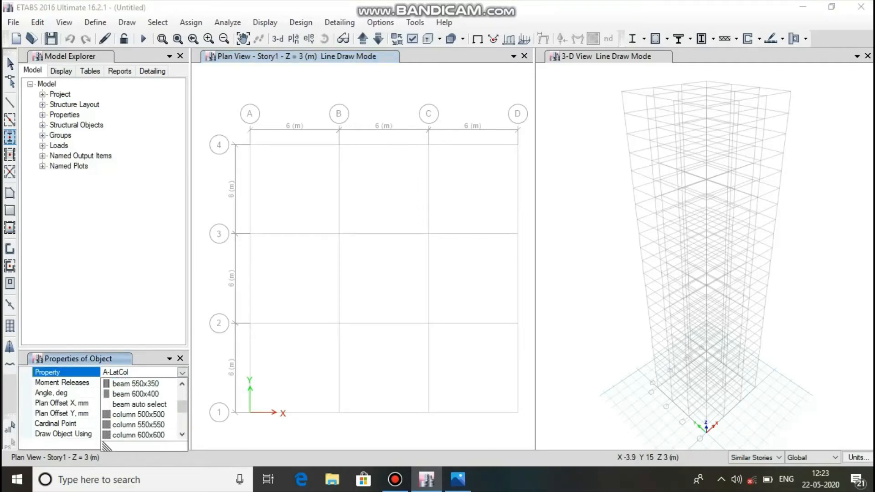
scroll(141, 409, "down", 1)
left_click(142, 414)
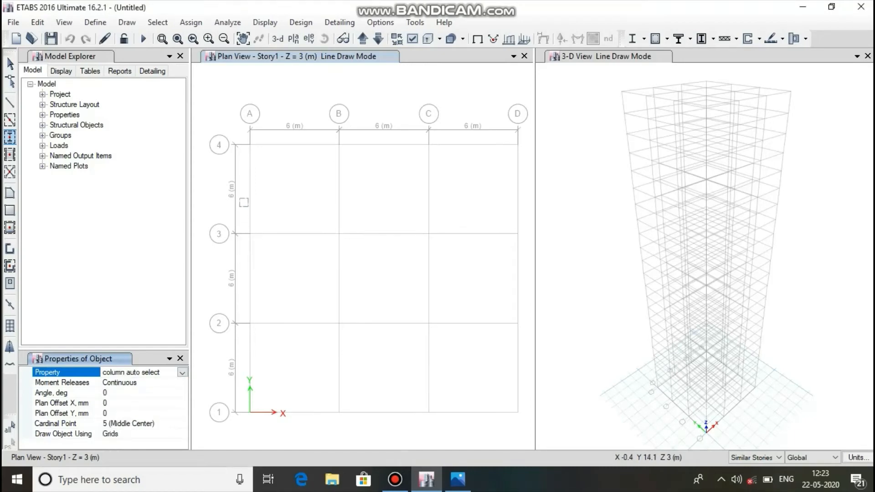
mouse_move(232, 127)
left_mouse_down()
mouse_move(470, 416)
mouse_move(501, 430)
mouse_move(531, 425)
left_mouse_up()
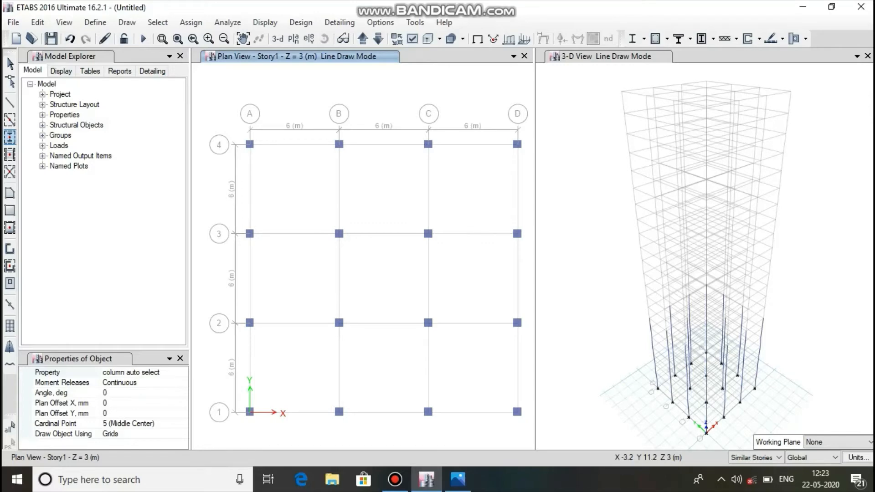
Quick draw beams with the "beam auto select" section along all grid lines of the Story1 plan.
left_click(10, 120)
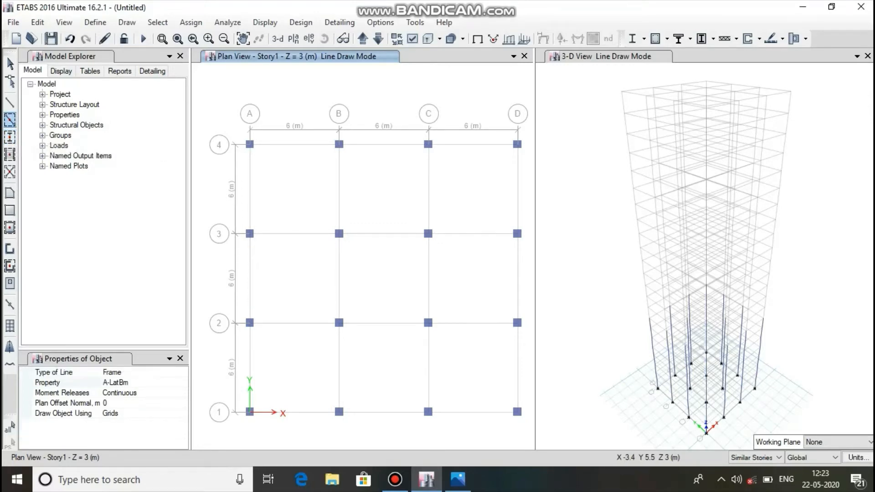
left_click(129, 382)
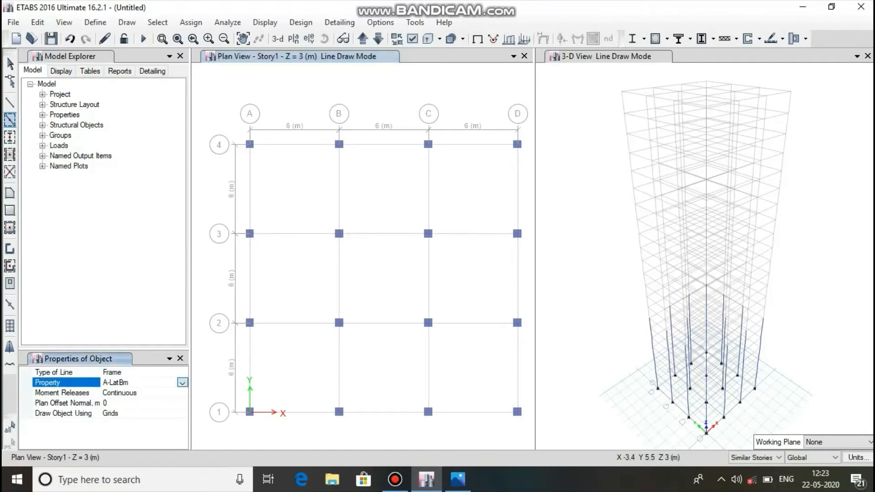
left_click(182, 383)
scroll(144, 419, "down", 2)
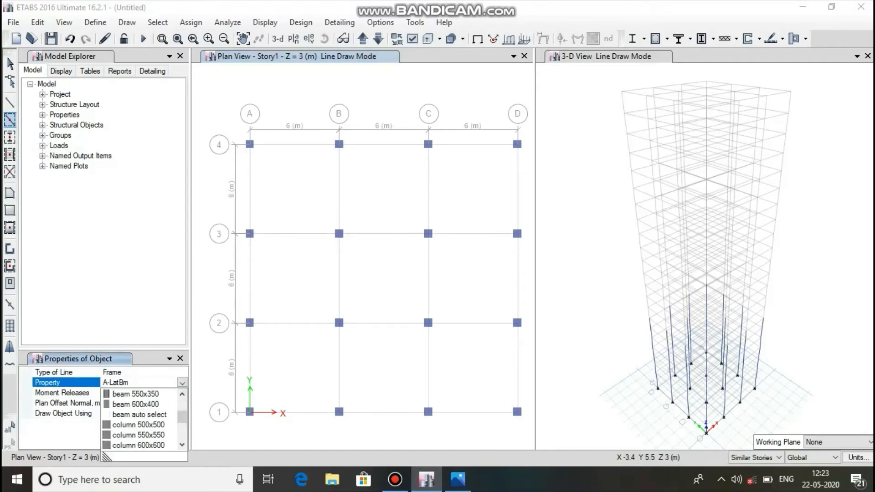
left_click(139, 414)
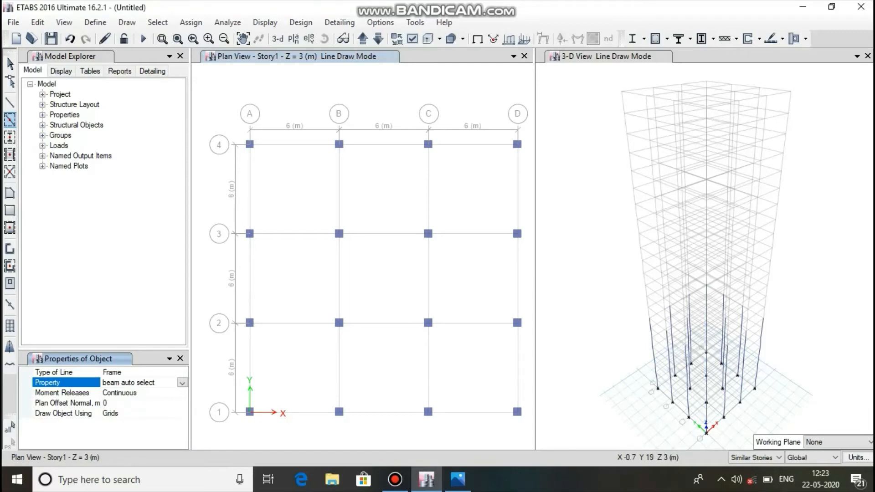
mouse_move(240, 125)
left_mouse_down()
mouse_move(477, 404)
mouse_move(523, 408)
mouse_move(533, 427)
left_mouse_up()
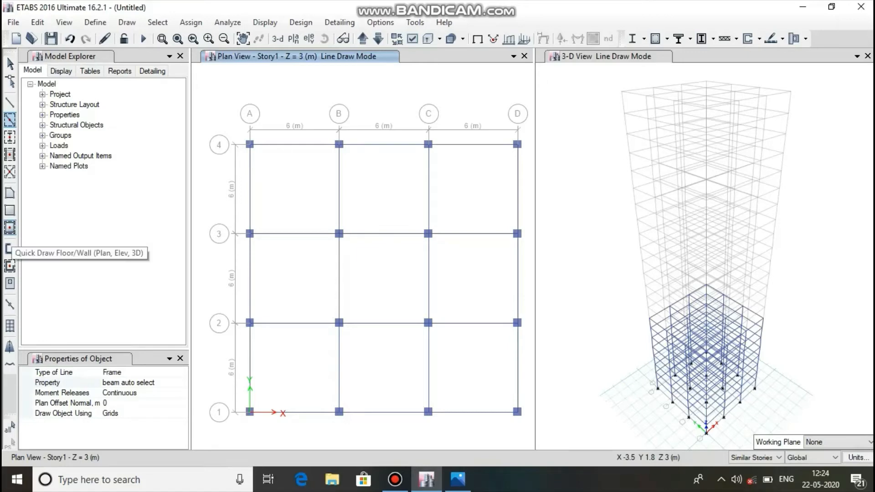
Quick draw floors with the Slab 150 property across all nine bays of the Story1 plan.
left_click(10, 227)
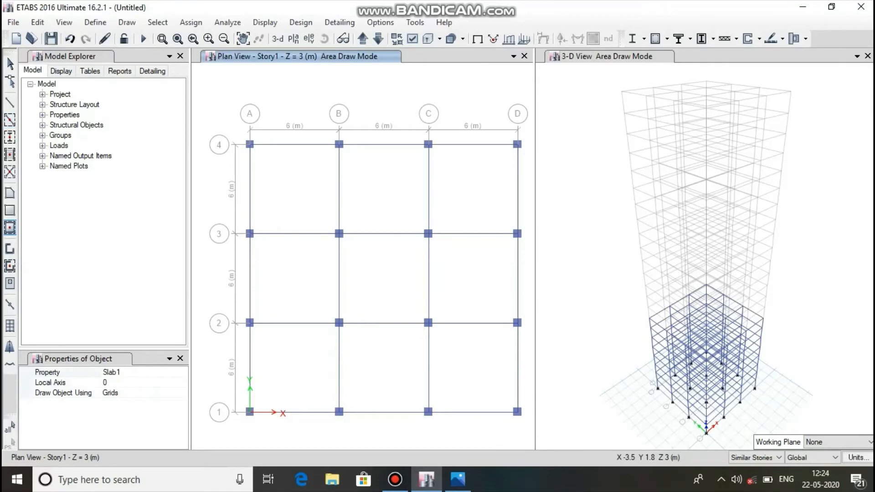
left_click(132, 373)
left_click(182, 373)
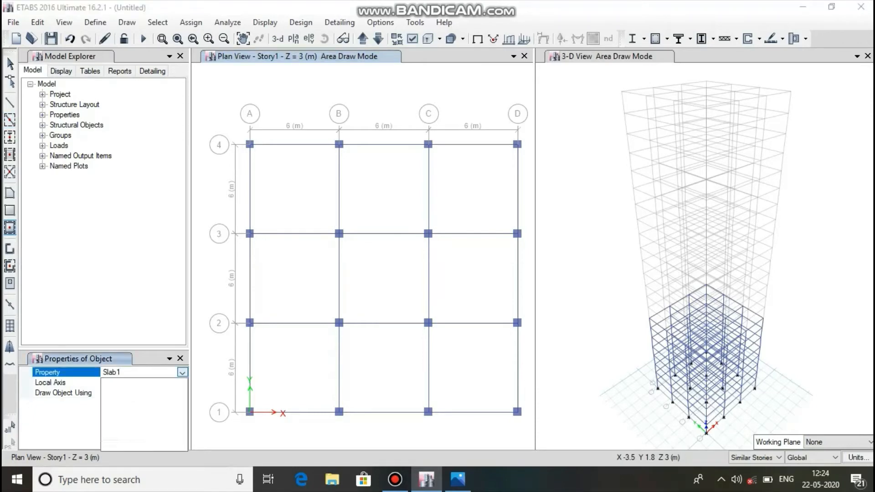
left_click(116, 415)
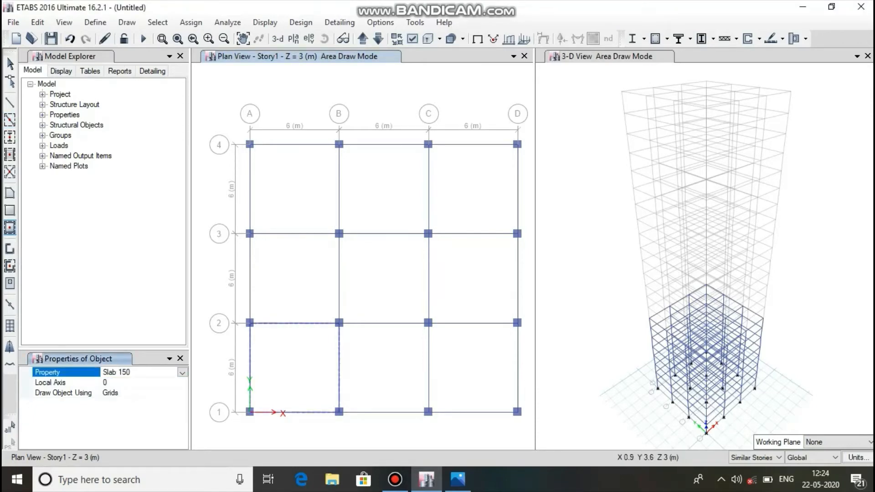
left_click_drag(224, 119, 525, 431)
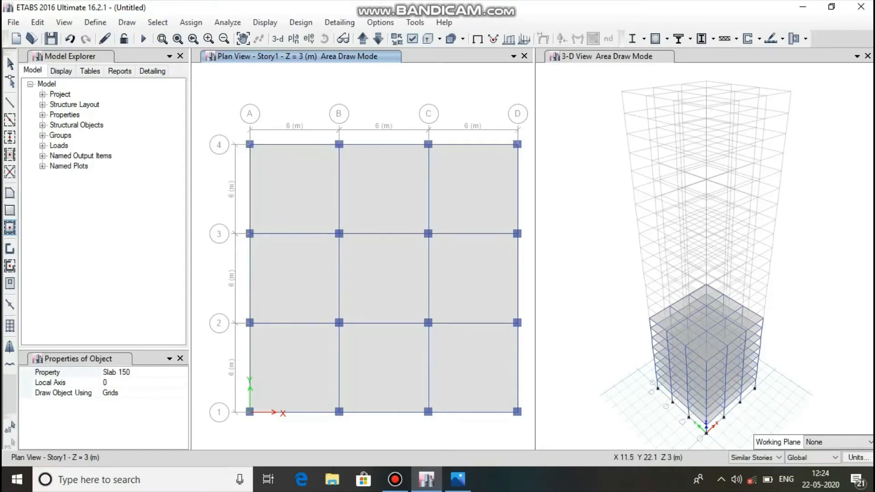
Select all joints on the Base plan and assign fixed restraints, restraining translation and rotation in X, Y and Z.
left_click(378, 39)
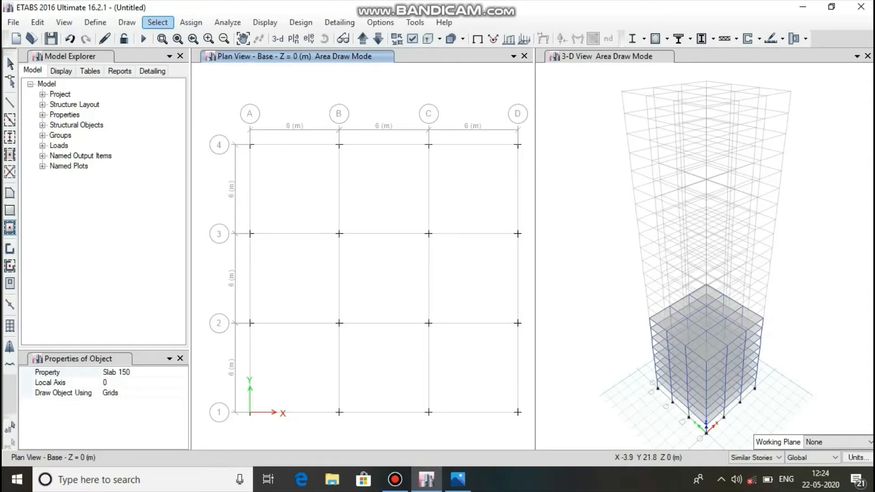
key("Escape")
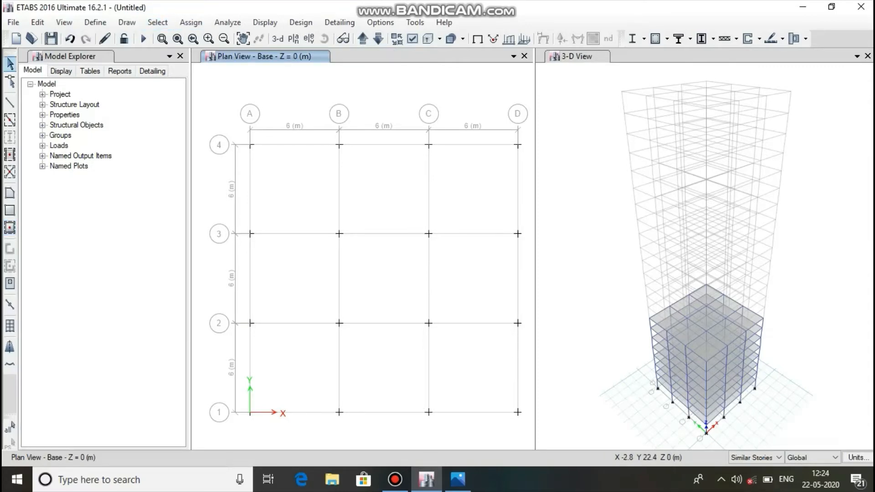
left_click_drag(210, 78, 524, 432)
left_click(191, 23)
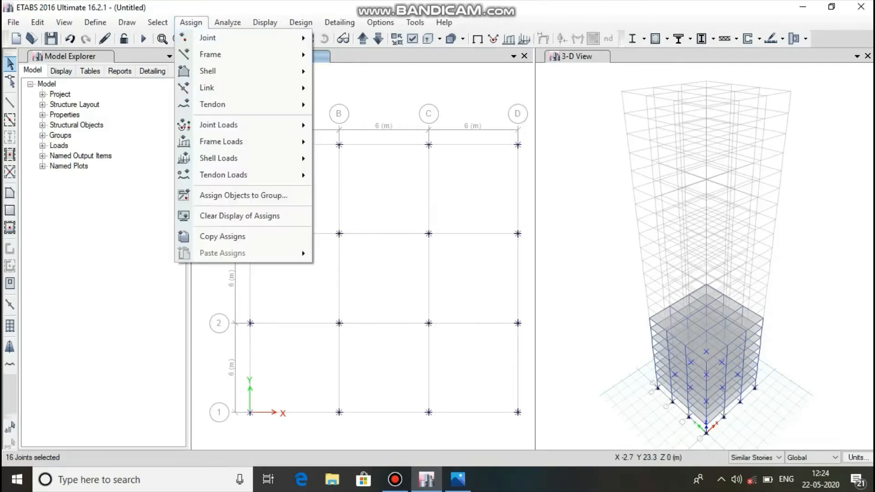
mouse_move(200, 38)
left_click(356, 39)
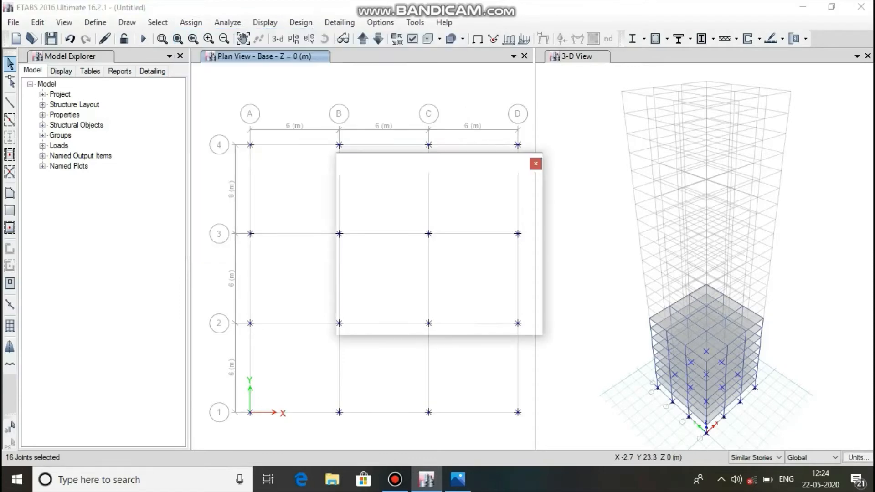
left_click(395, 282)
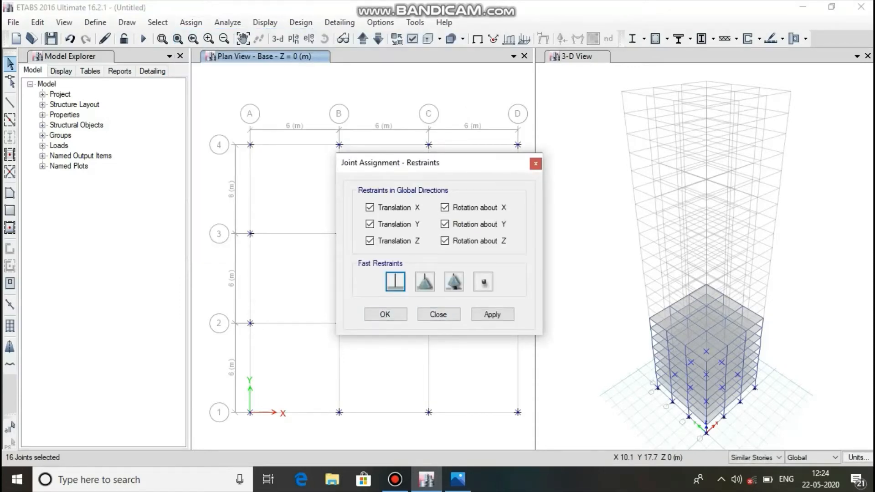
left_click(492, 314)
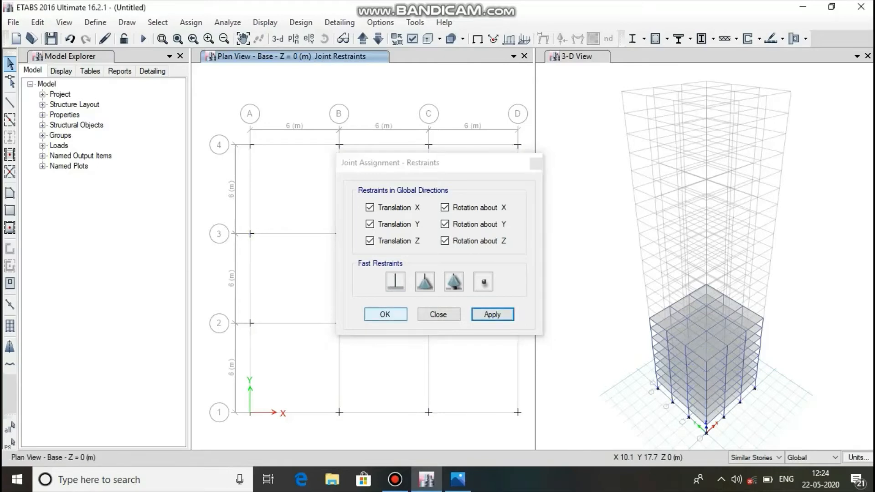
left_click(385, 314)
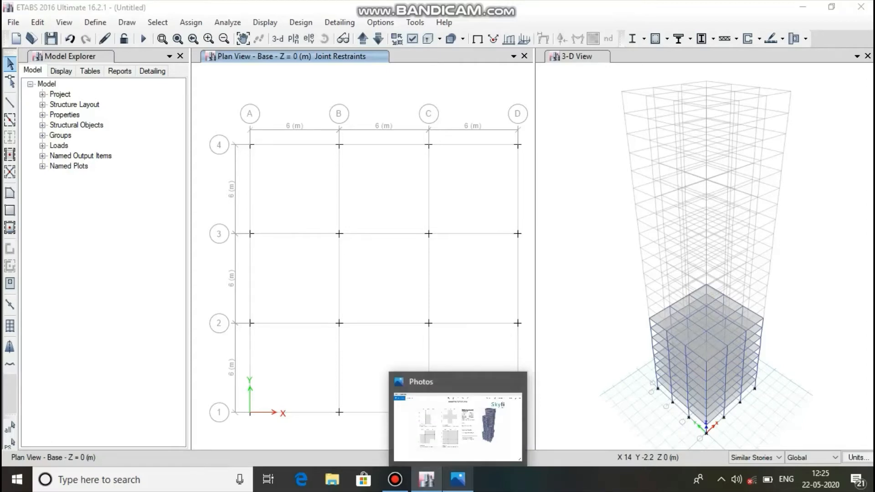
Consult the storey layouts in the reference image 23 pr file.png and return to the ETABS model.
left_click(458, 479)
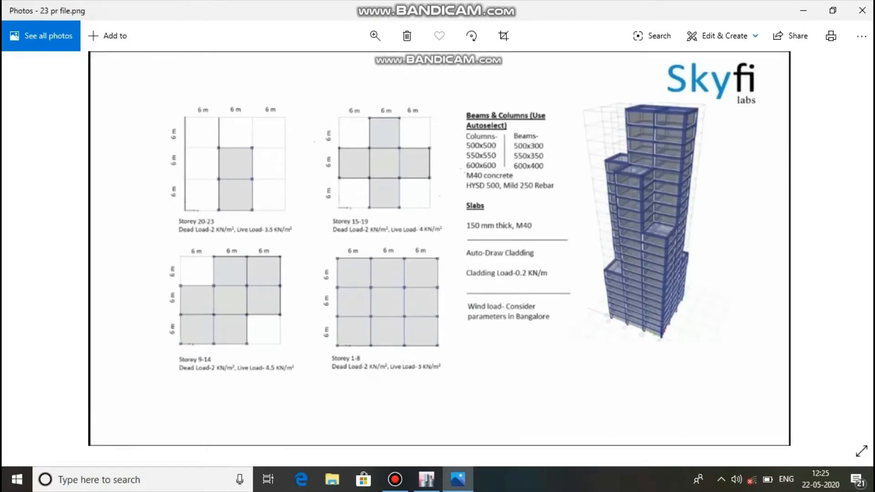
mouse_move(426, 479)
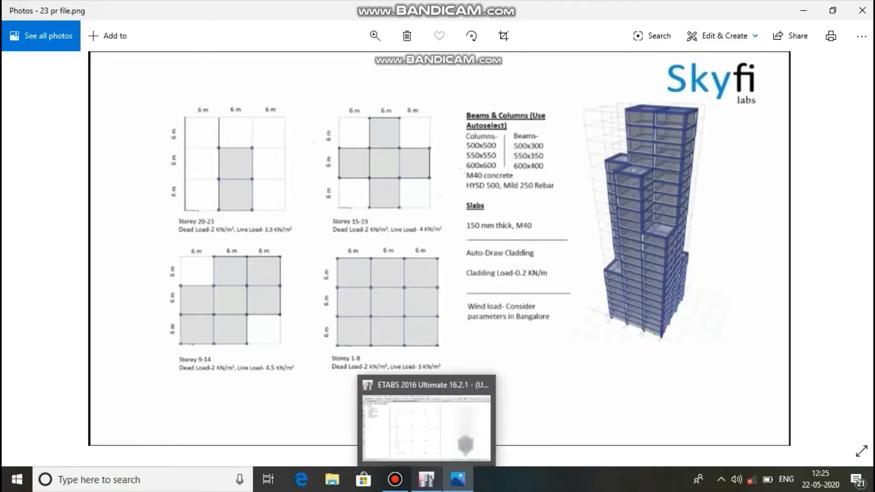
left_click(371, 412)
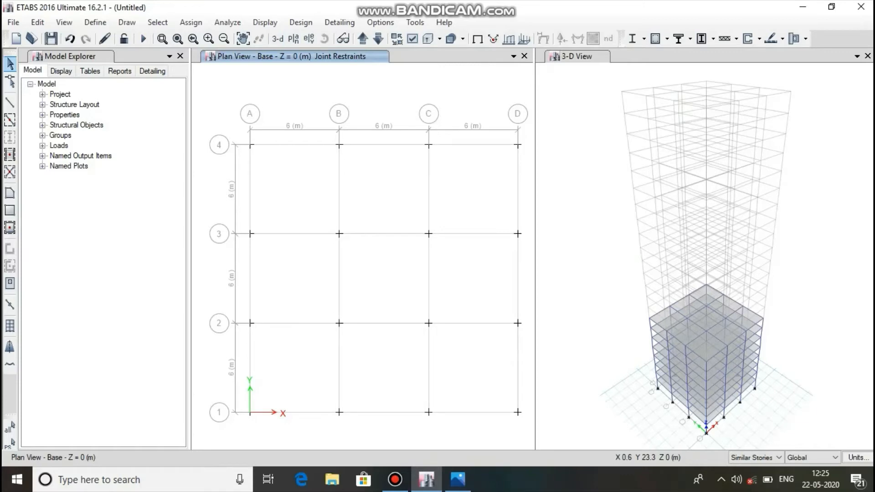
Show the Story9 plan and quick draw "column auto select" columns at every grid intersection except A-4 and D-1.
left_click(293, 38)
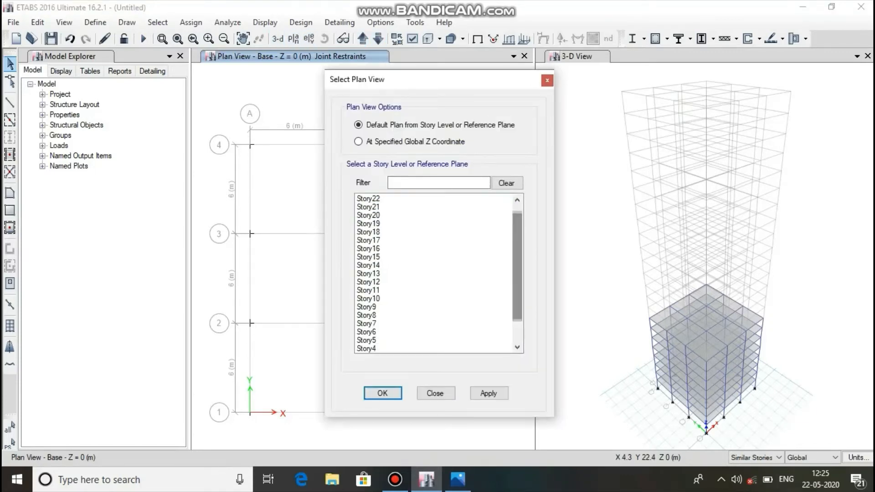
left_click(383, 307)
left_click(489, 394)
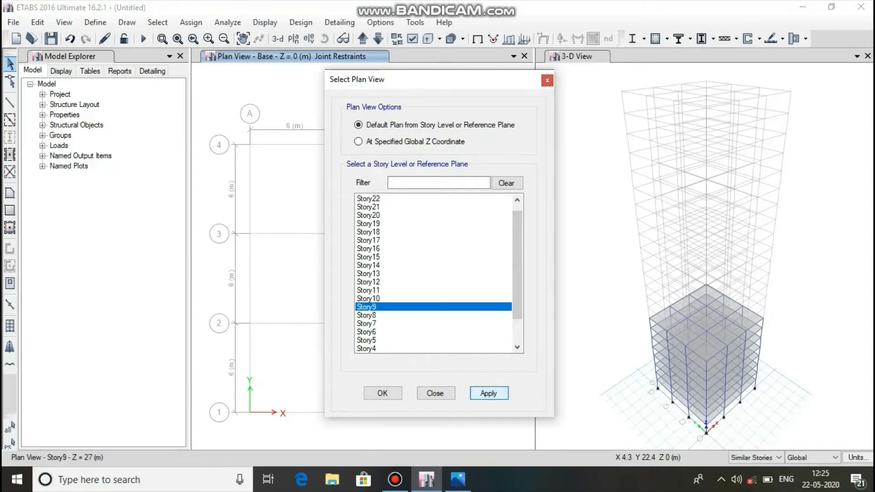
left_click(382, 393)
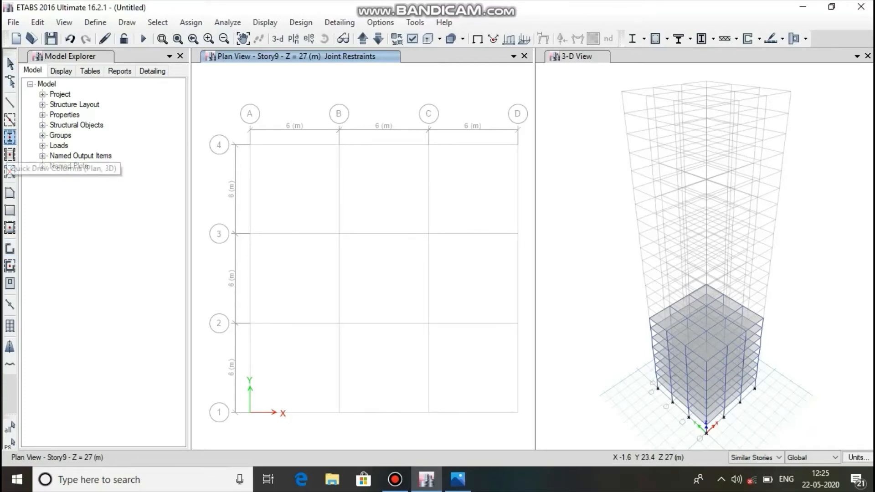
left_click(10, 139)
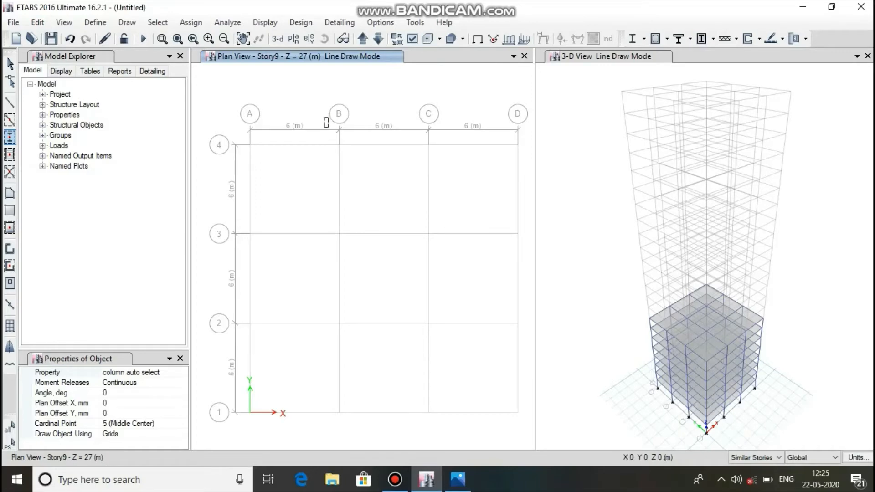
left_click_drag(324, 118, 531, 355)
left_click_drag(199, 211, 322, 346)
left_click_drag(209, 363, 474, 432)
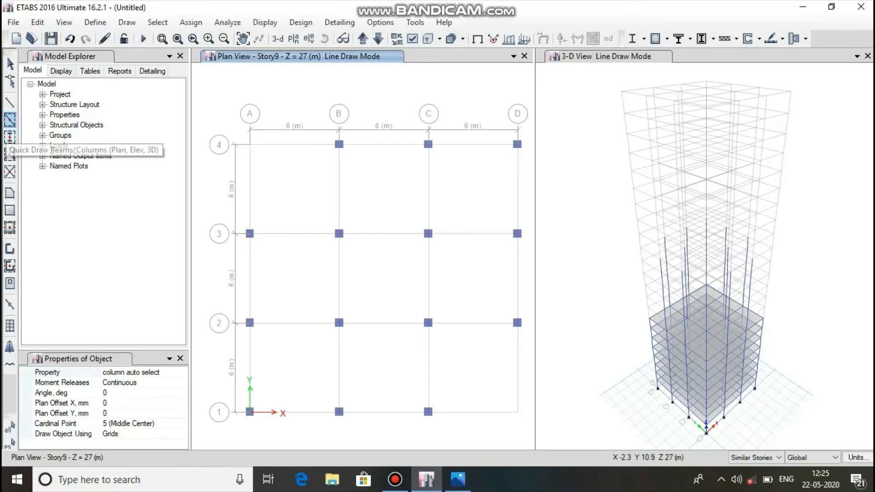
Quick draw beams with the "beam auto select" section between all adjacent columns of the Story9 plan.
left_click(10, 120)
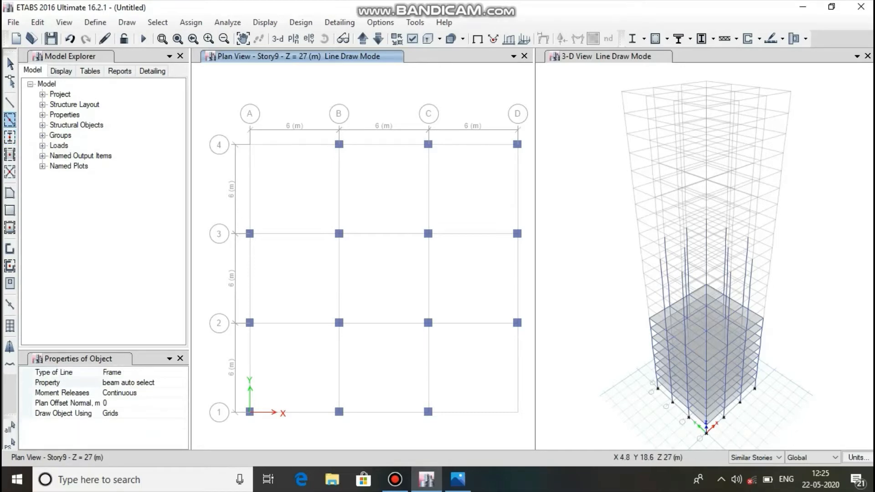
mouse_move(321, 135)
left_mouse_down()
mouse_move(459, 369)
mouse_move(527, 364)
mouse_move(533, 345)
left_mouse_up()
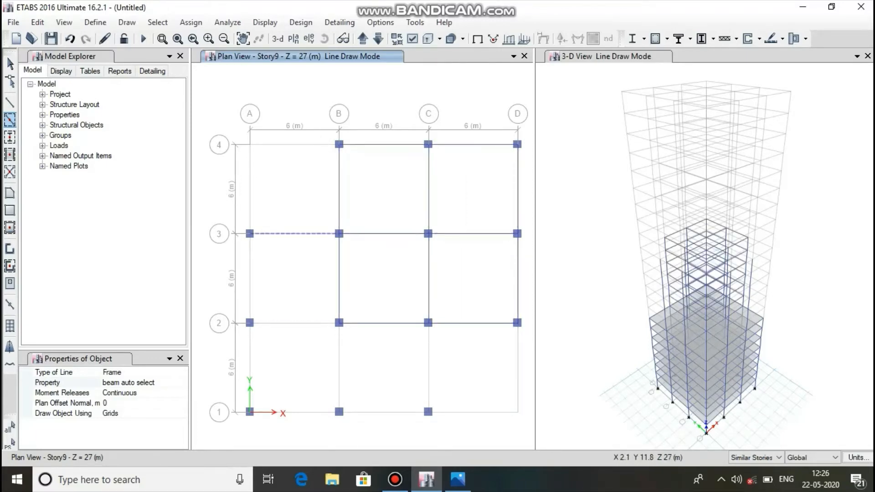
left_click(280, 233)
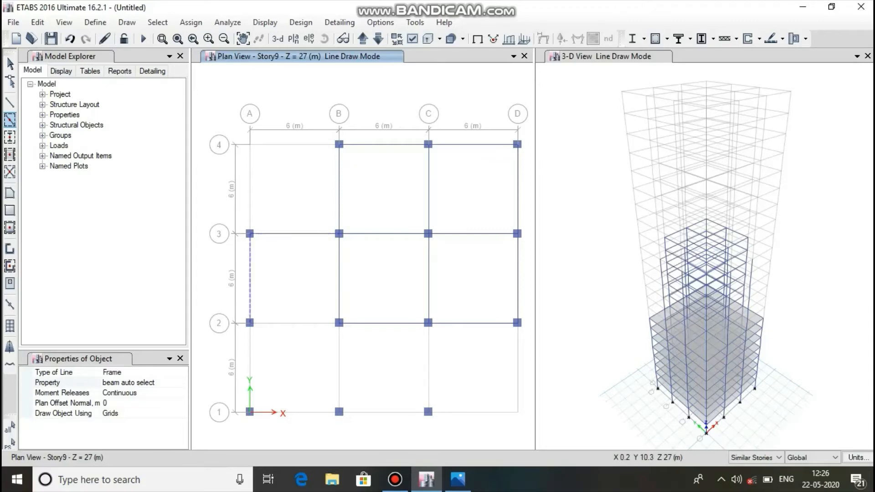
left_click(252, 259)
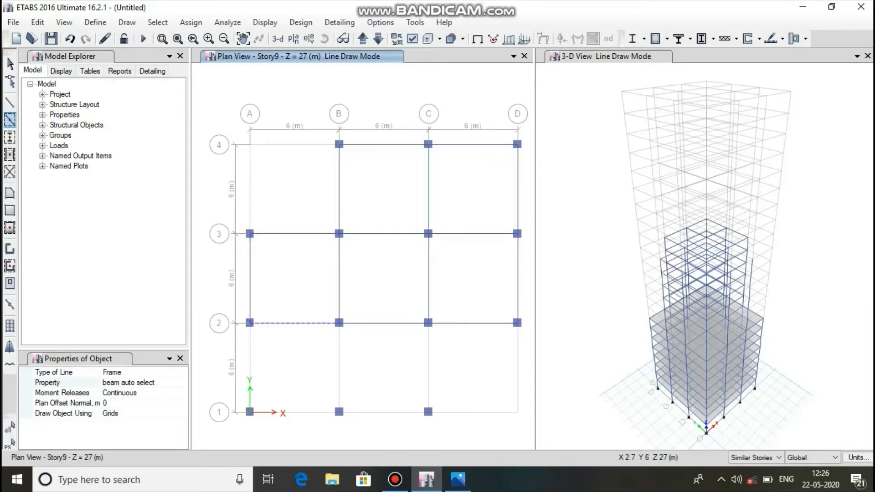
left_click(289, 322)
left_click(251, 364)
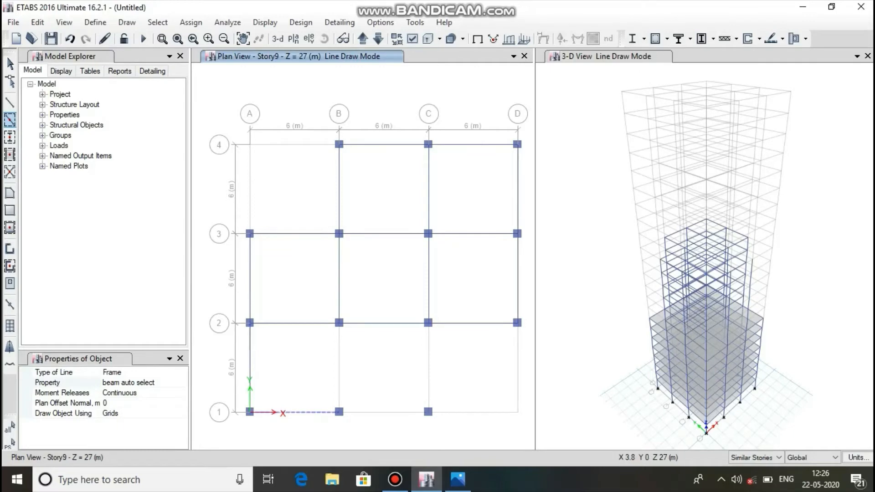
left_click(306, 411)
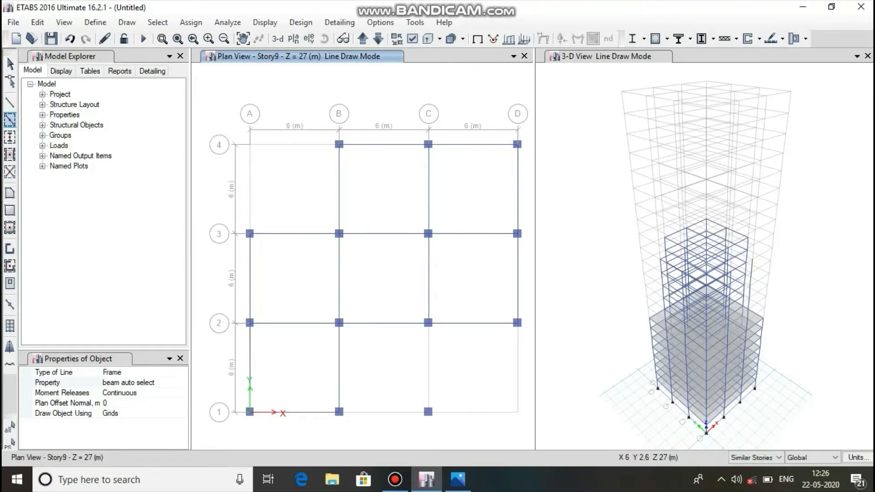
left_click(383, 412)
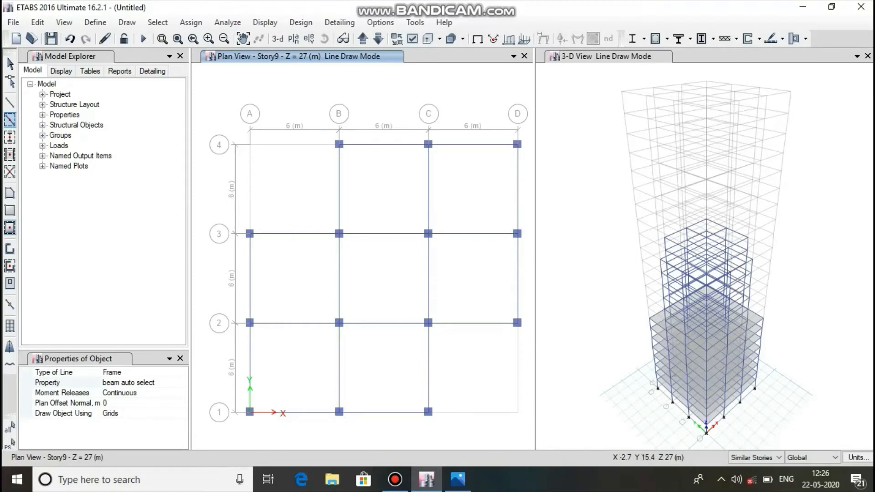
Quick draw Slab 150 floors across the Story9 bays, leaving the A-B/3-4 and C-D/1-2 corner bays open.
left_click(10, 228)
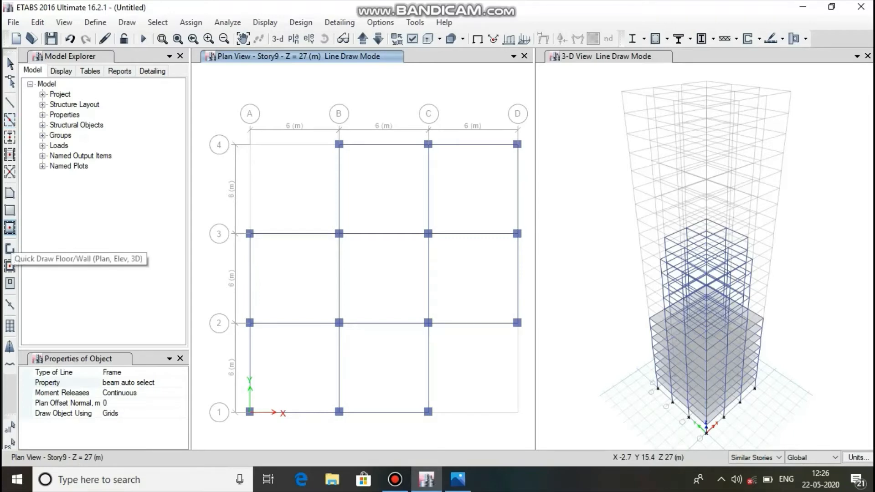
left_click(9, 266)
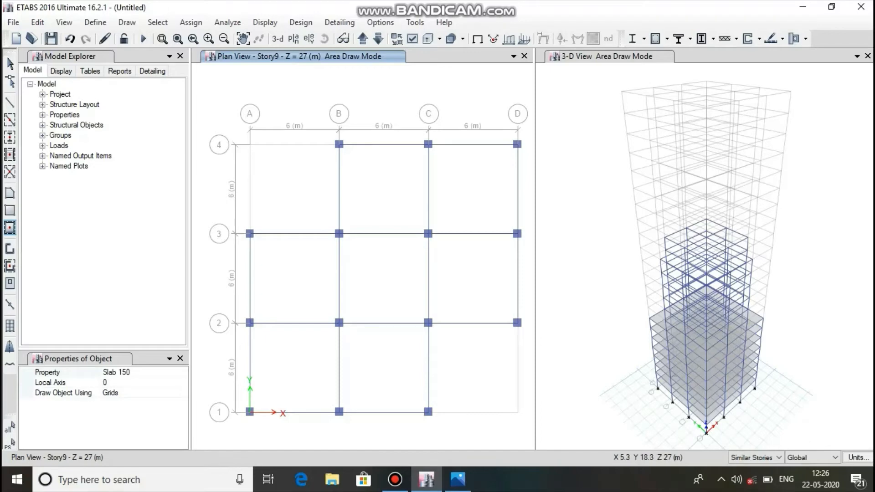
left_click_drag(327, 135, 528, 343)
left_click(296, 280)
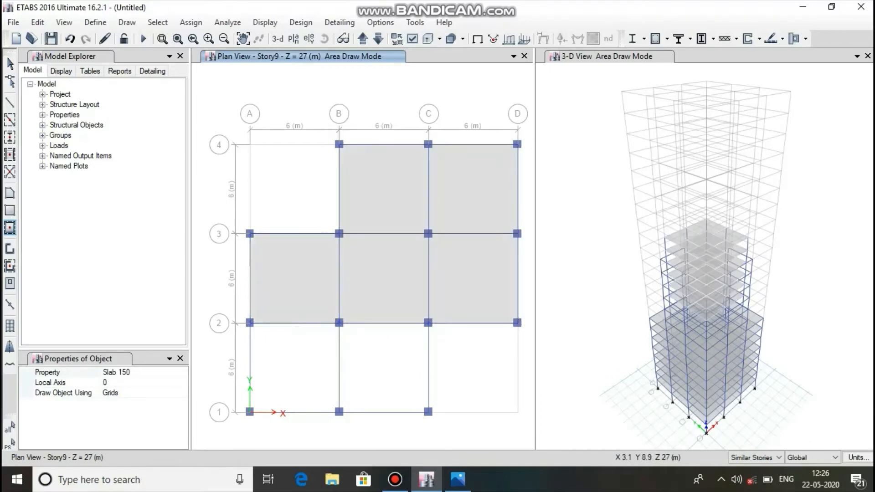
left_click(293, 367)
left_click(404, 361)
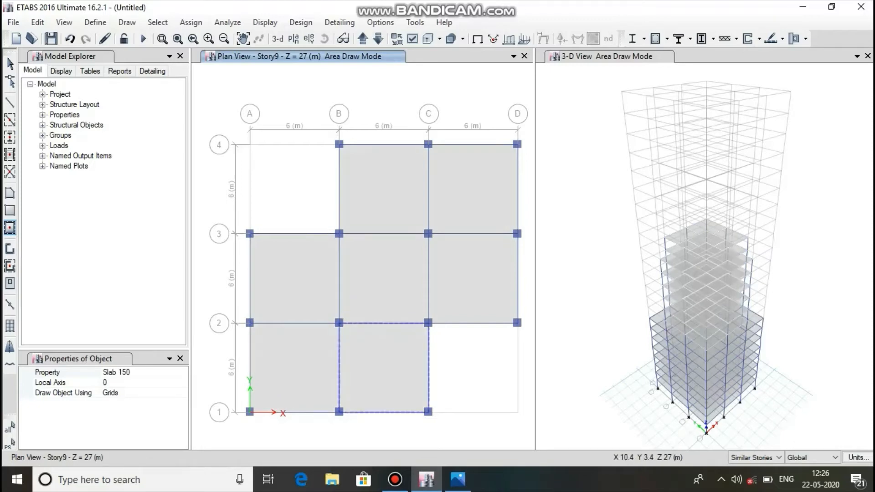
mouse_move(395, 479)
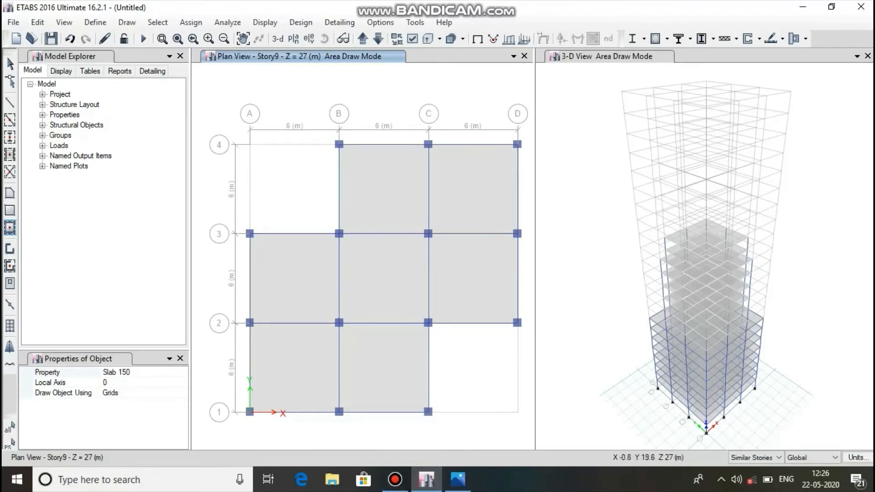
key("Escape")
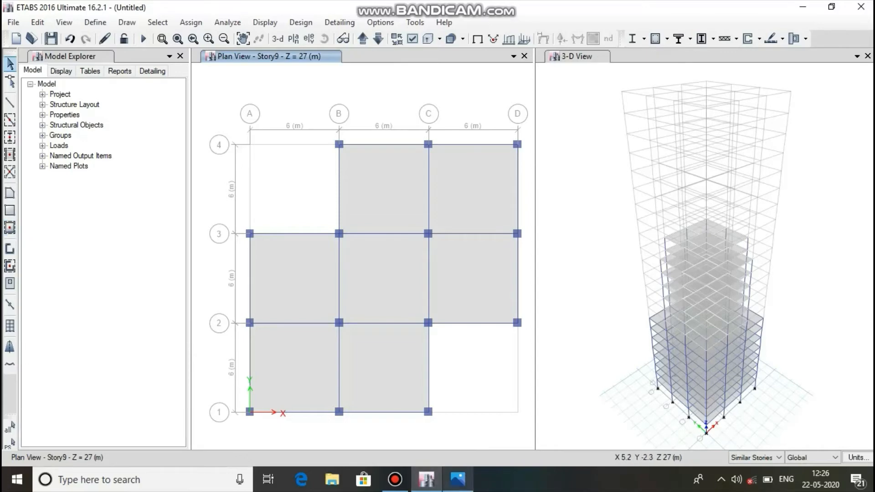
Check the Storey 15-19 layout in the reference image 23 pr file.png and return to the ETABS model.
mouse_move(458, 479)
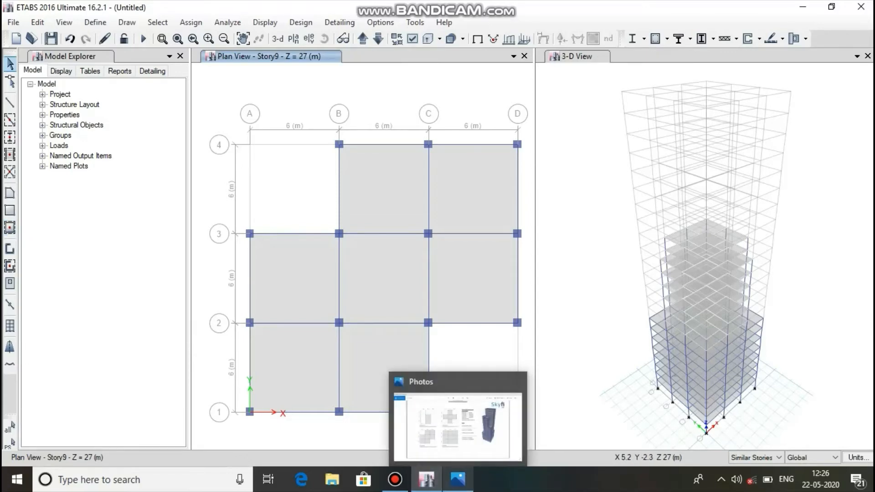
left_click(457, 480)
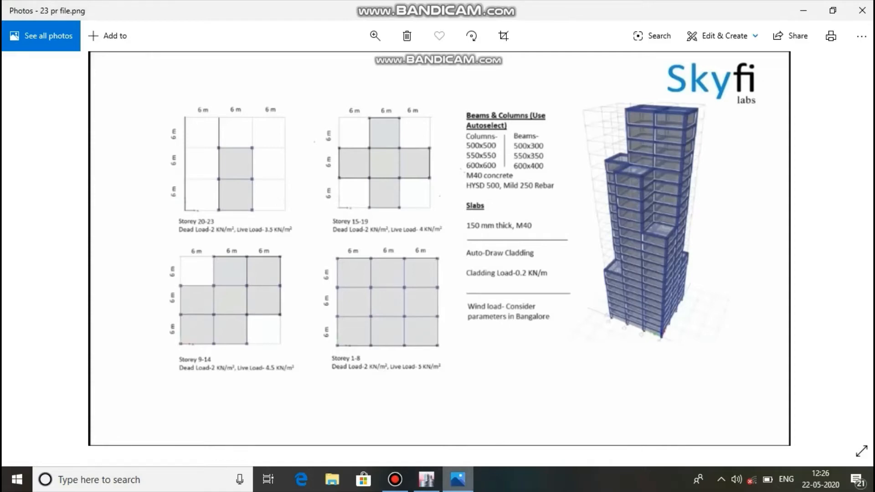
mouse_move(426, 479)
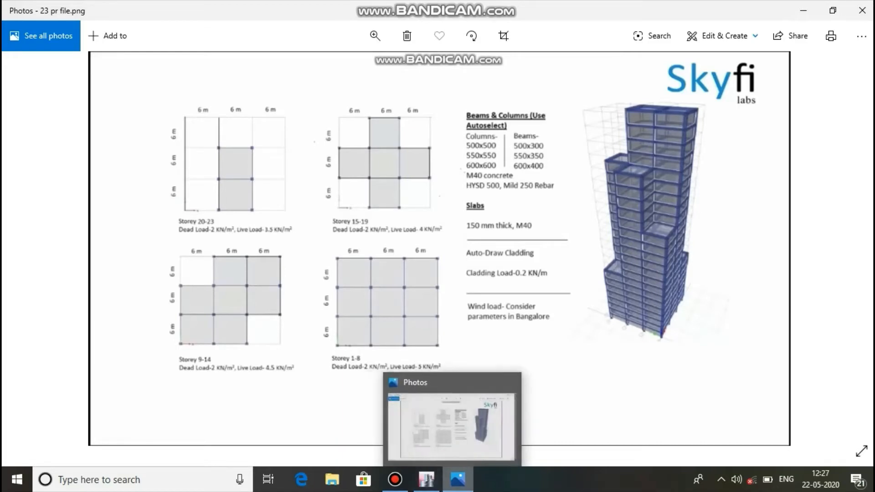
left_click(457, 479)
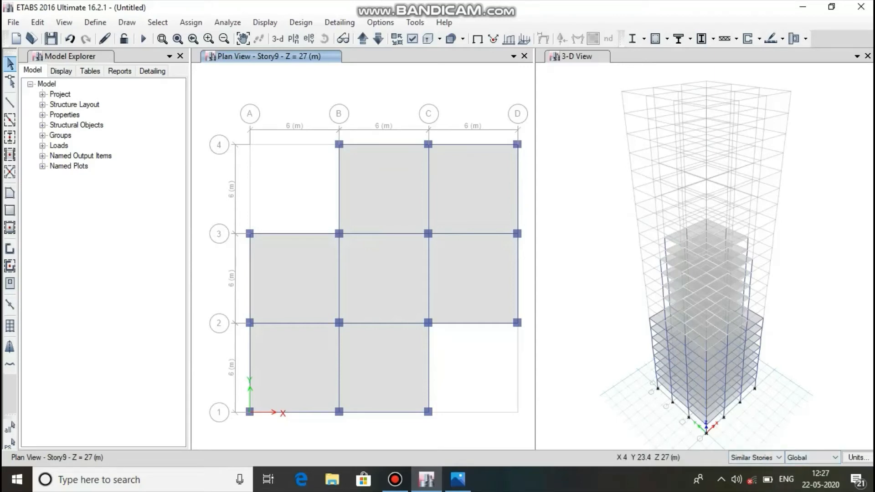
Show the Story15 plan and quick draw "column auto select" columns at every grid intersection except the four outer corners.
left_click(293, 39)
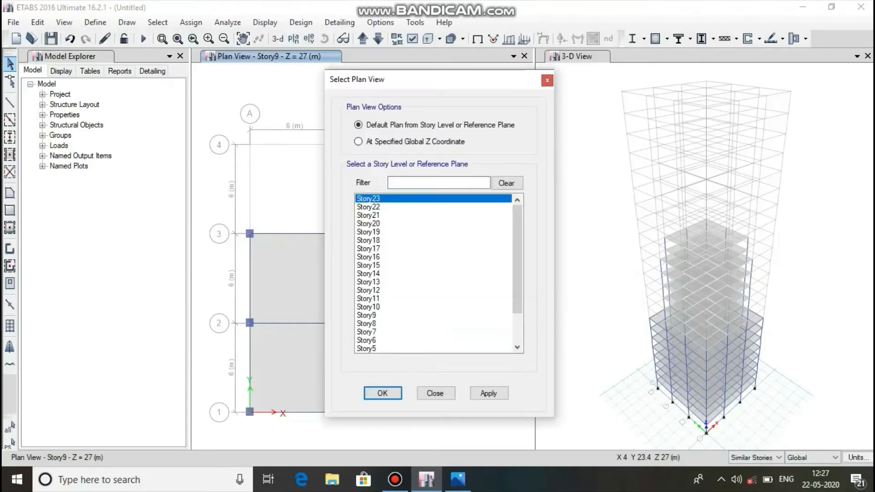
left_click(369, 265)
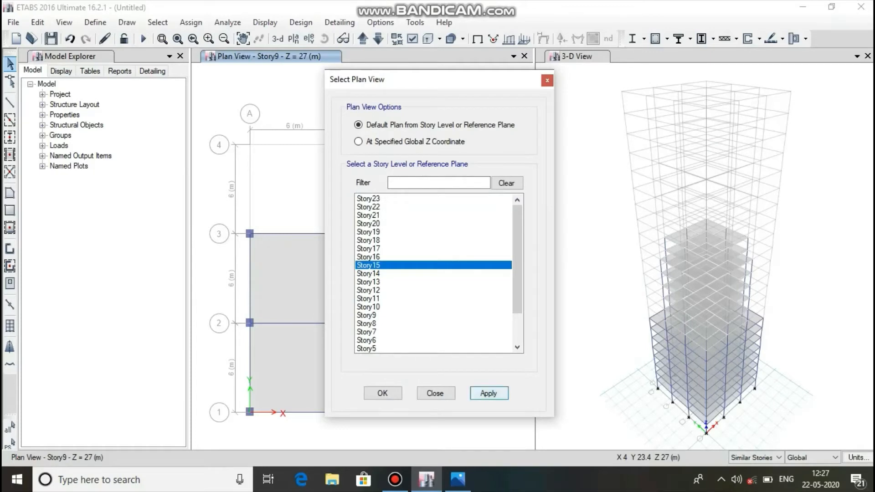
left_click(488, 393)
left_click(392, 390)
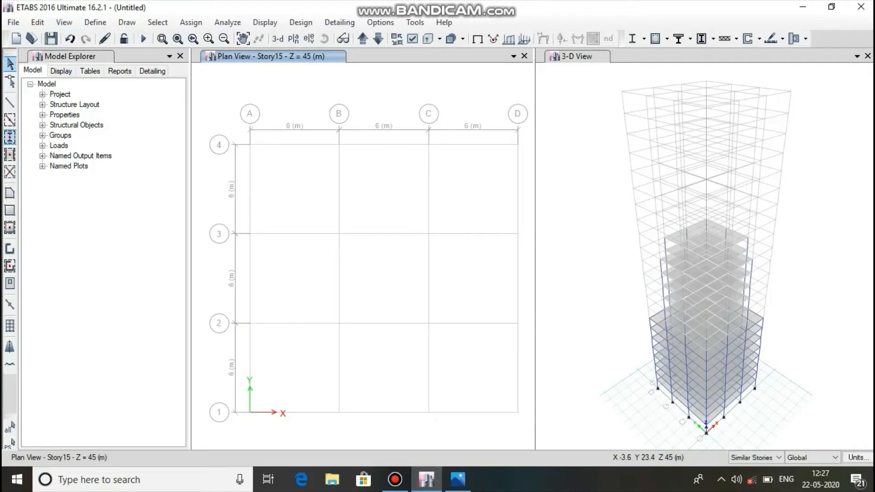
left_click(10, 137)
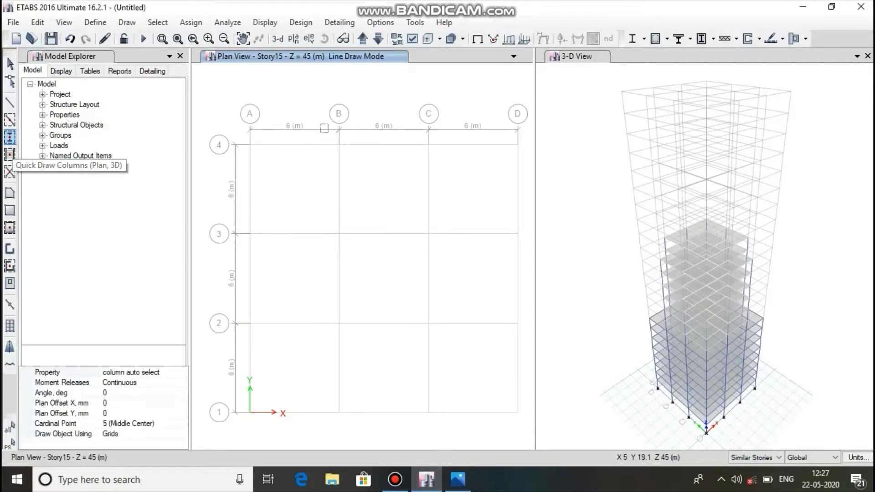
left_click_drag(331, 138, 444, 419)
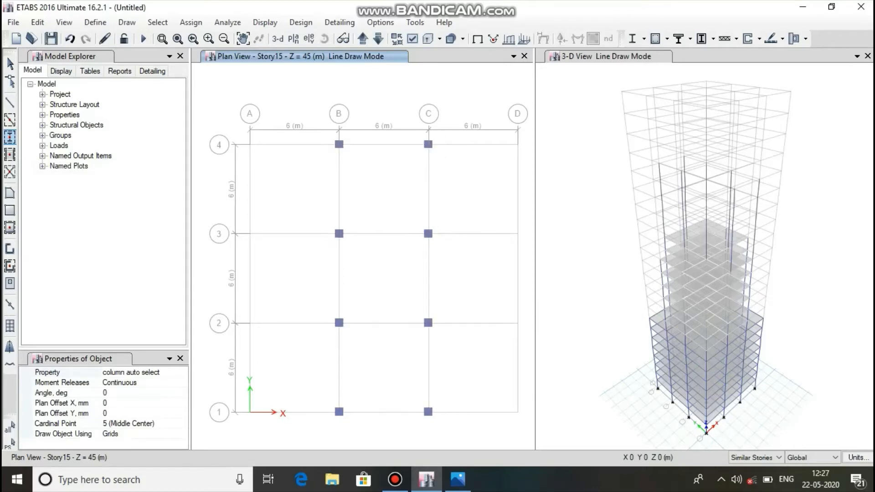
left_click_drag(496, 210, 532, 337)
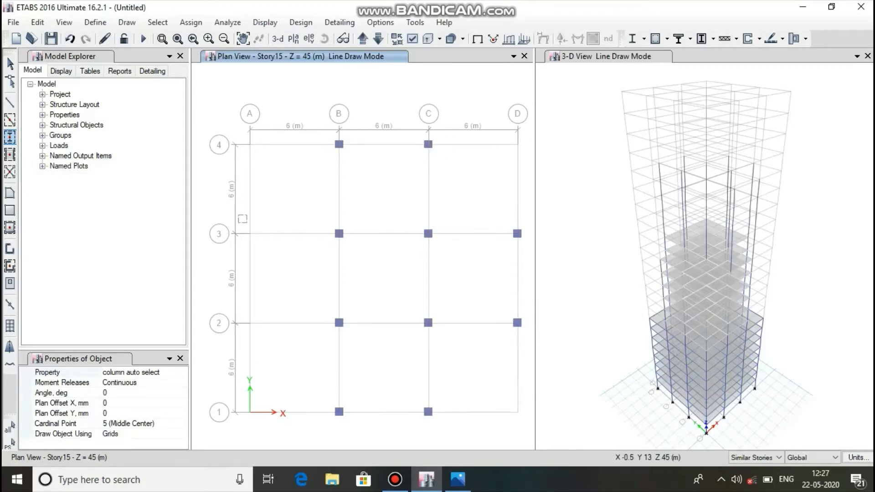
left_click_drag(213, 207, 321, 333)
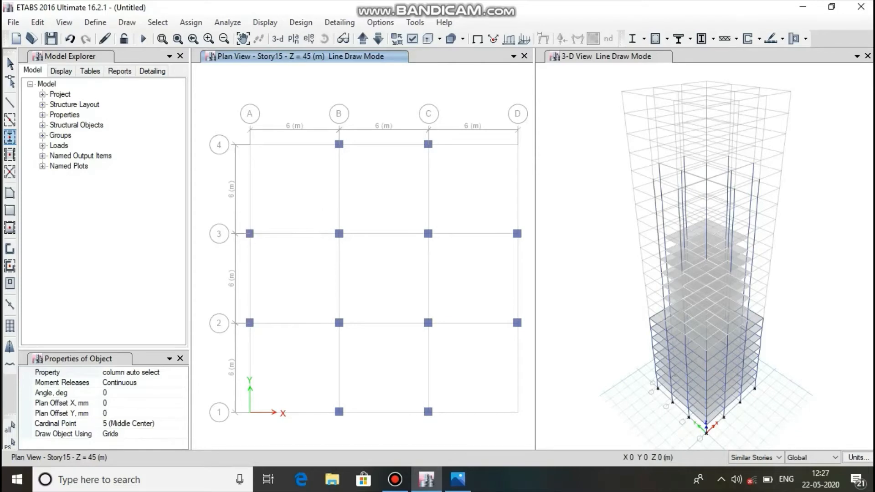
Quick draw beams with the "beam auto select" section around and across the cross-shaped Story15 layout, joining all adjacent columns.
left_click(9, 120)
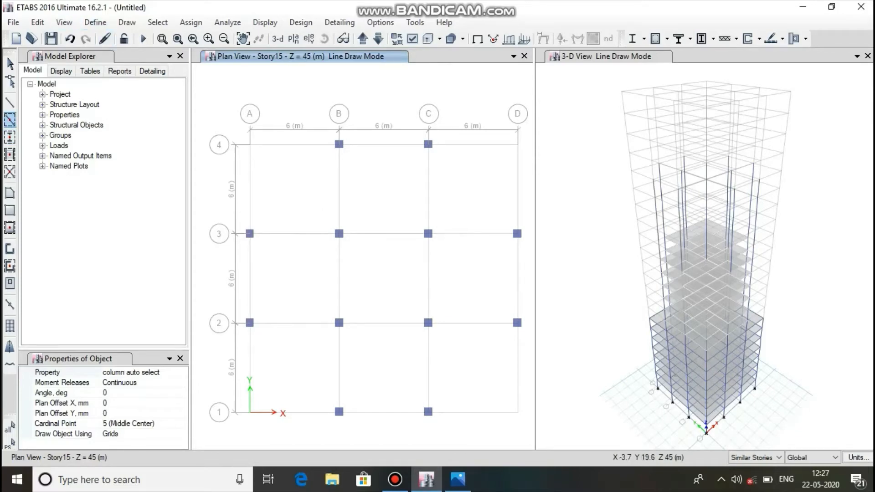
left_click_drag(324, 134, 441, 430)
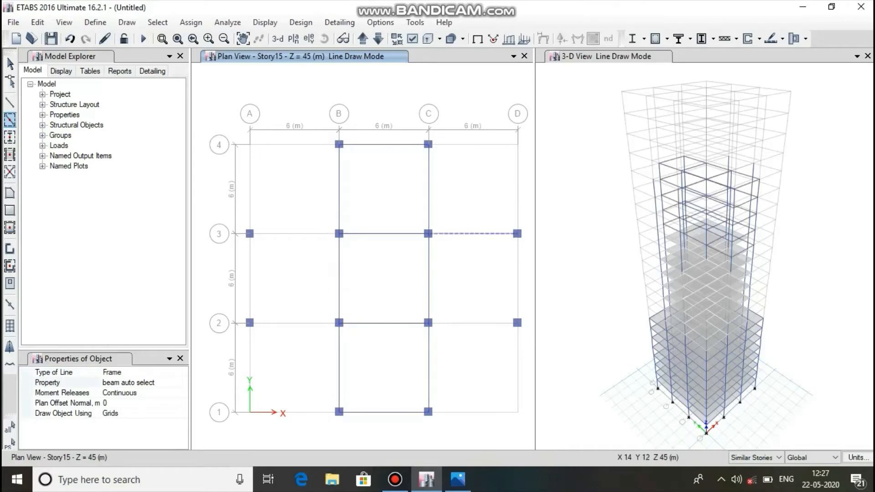
left_click(517, 258)
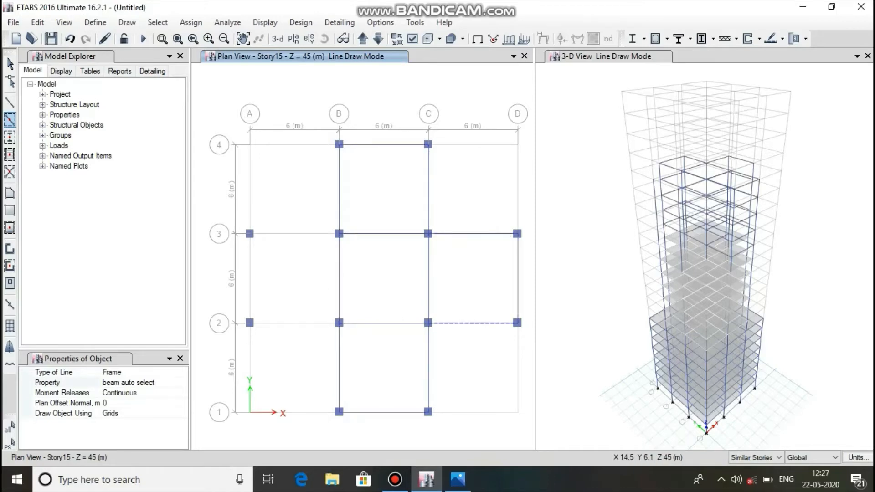
left_click(465, 321)
left_click(294, 323)
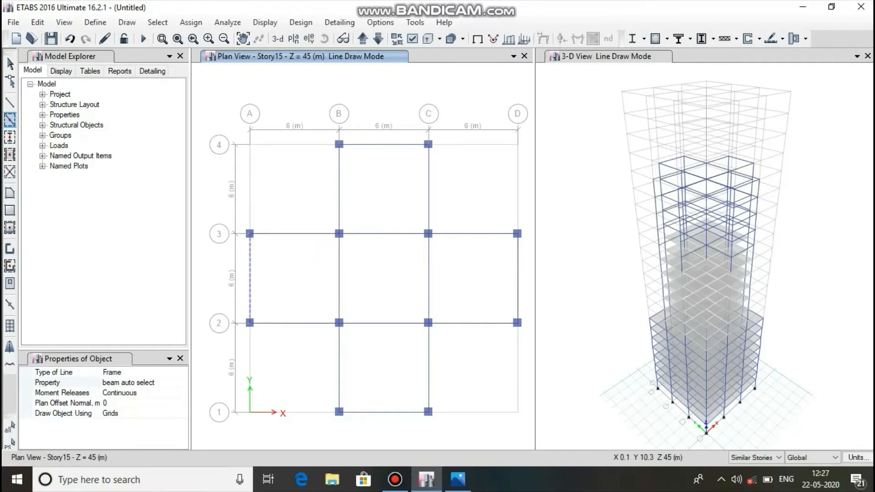
left_click(251, 259)
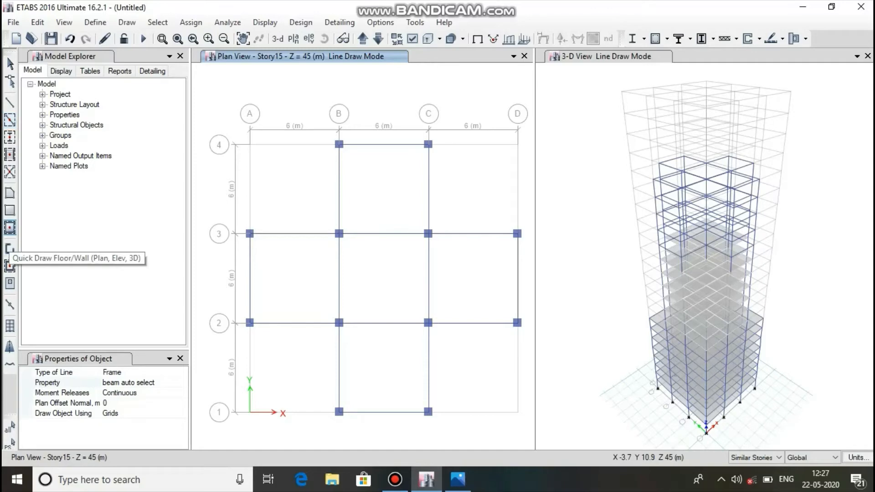
Quick draw Slab 150 floors in the five bays of the cross-shaped Story15 layout, leaving the four corner bays open.
left_click(9, 227)
left_click_drag(329, 135, 458, 430)
left_click(296, 301)
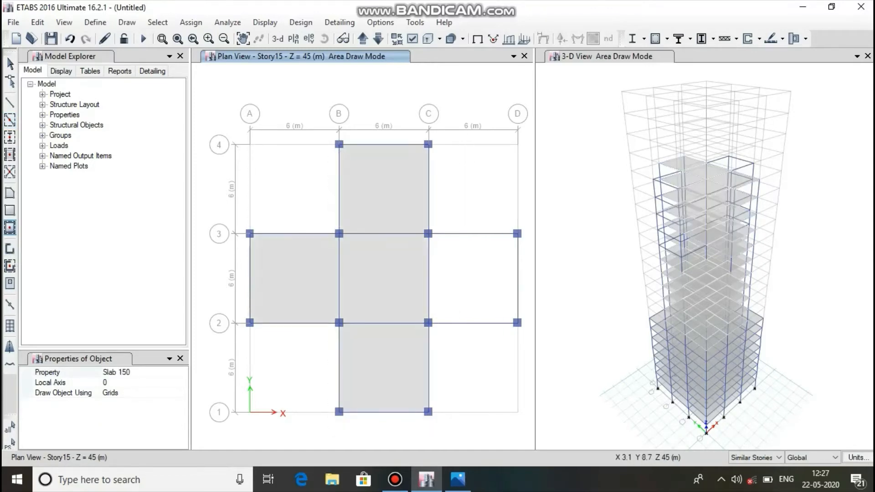
left_click(474, 271)
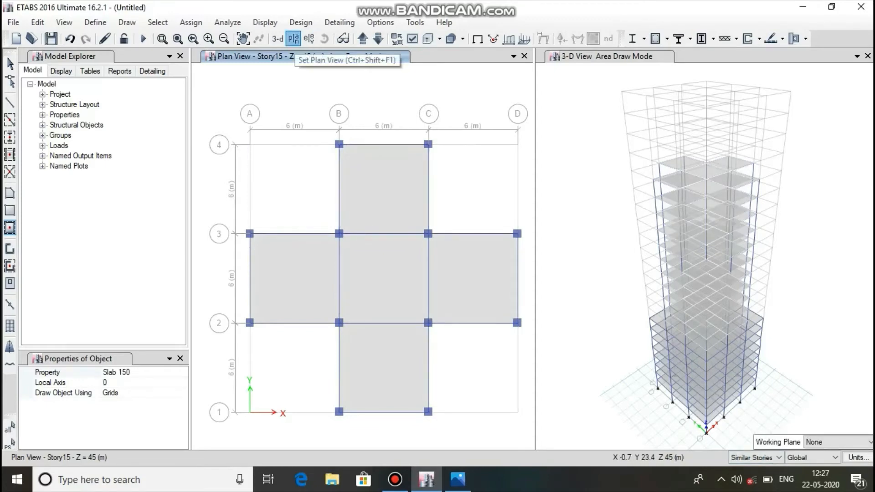
Show the Story20 plan and check the Storey 20-23 layout in the reference image 23 pr file.png.
left_click(294, 38)
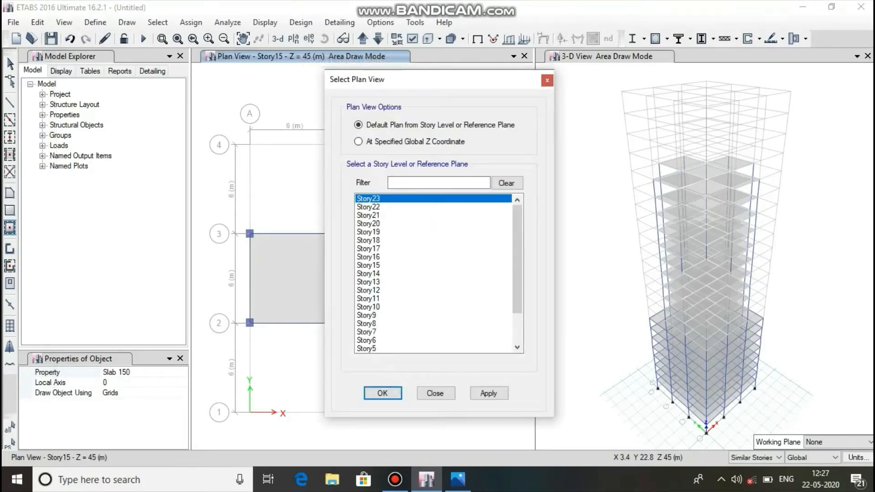
left_click(369, 224)
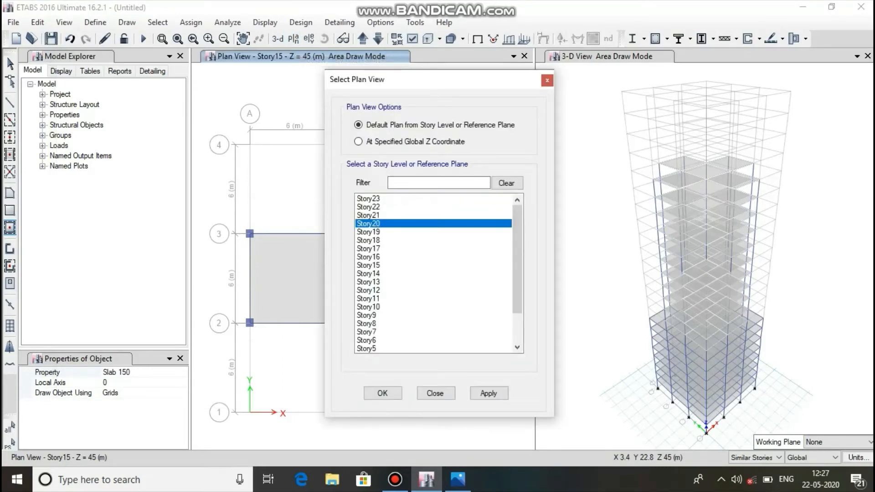
left_click(489, 393)
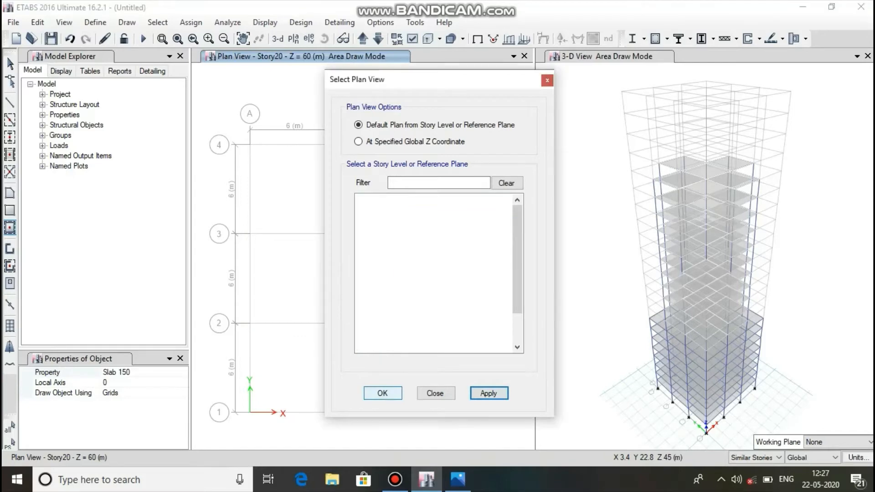
left_click(382, 393)
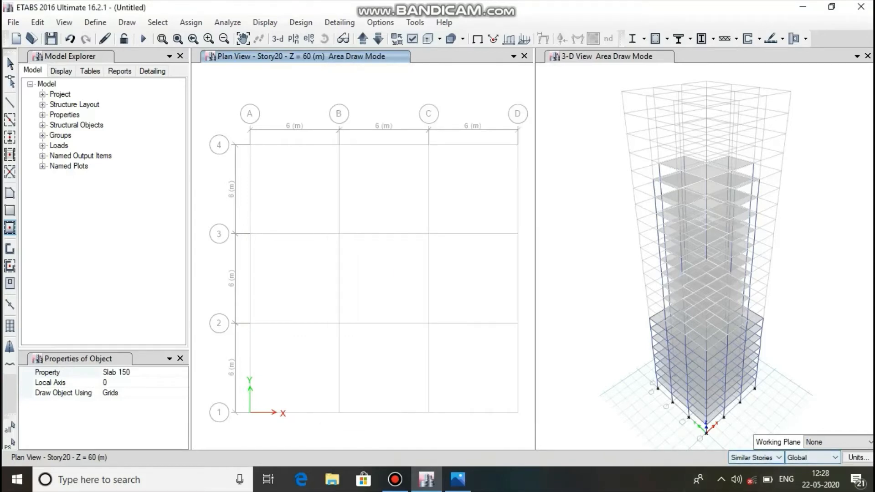
left_click(458, 479)
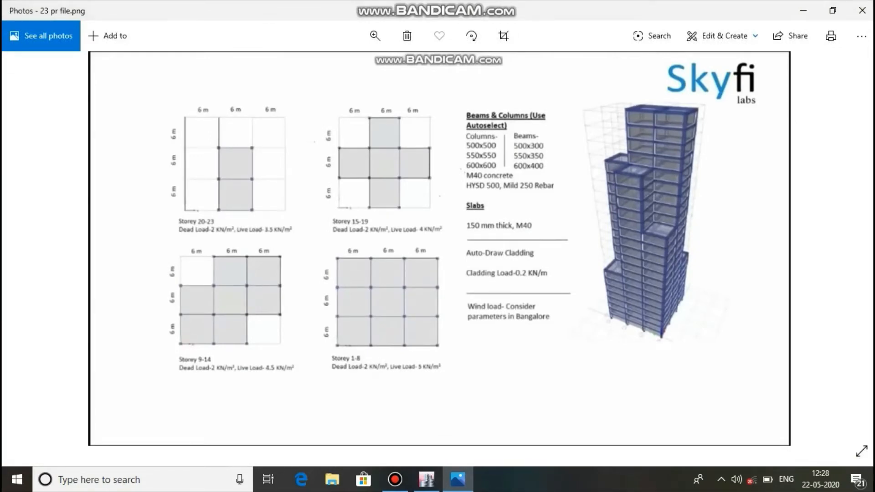
left_click(458, 479)
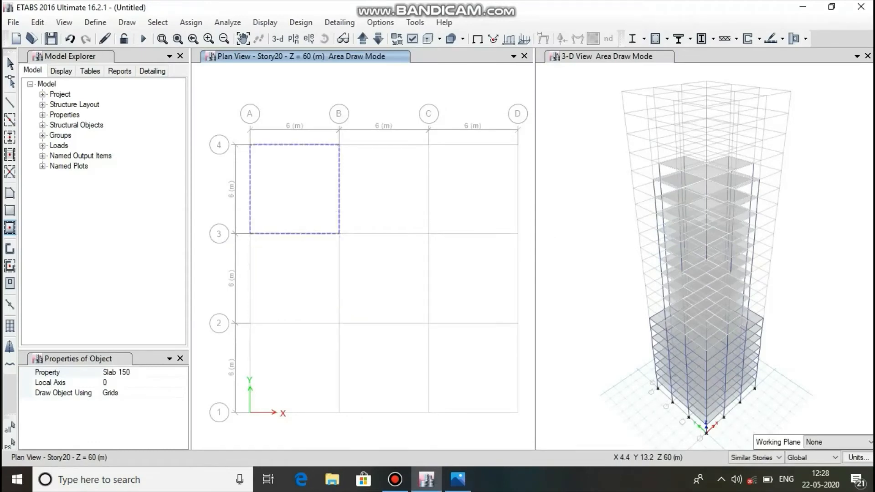
Quick draw "column auto select" columns on Story20 where grids B and C cross grids 1 to 3, and join them with "beam auto select" beams.
left_click(9, 137)
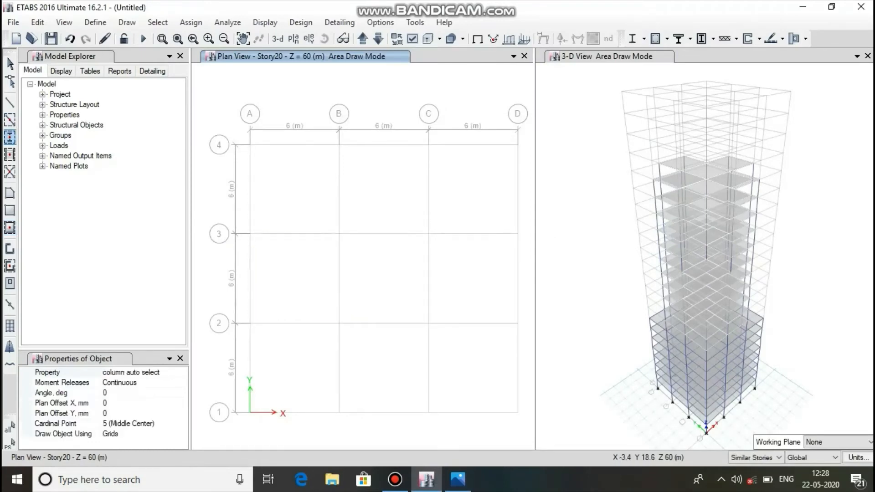
left_click_drag(461, 409, 465, 421)
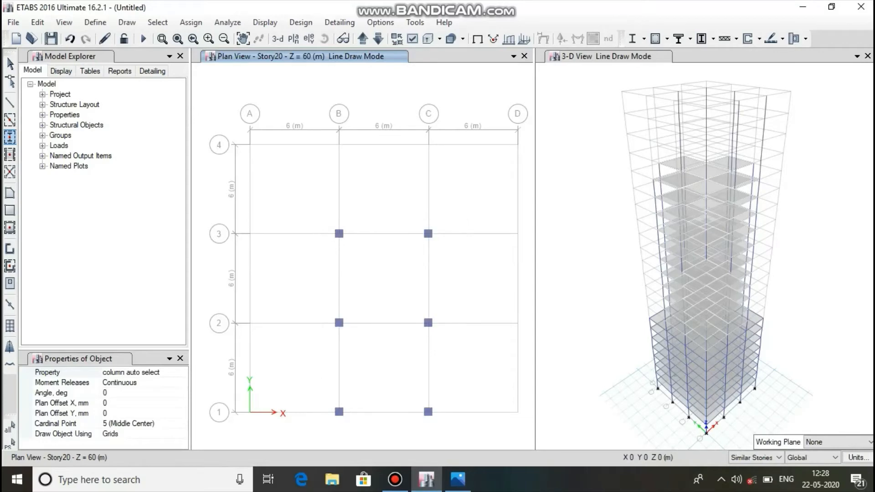
left_click(9, 120)
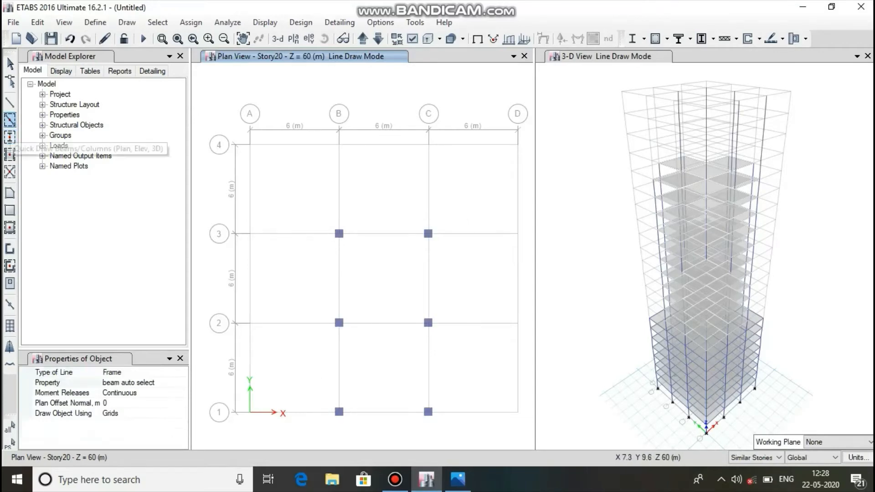
left_click_drag(323, 214, 498, 445)
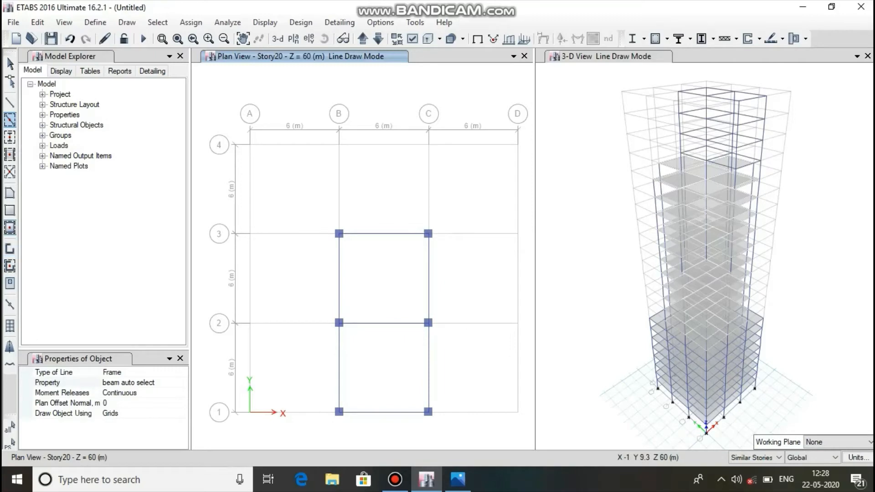
Quick draw Slab 150 floors in the two Story20 bays between grids B-C and 1-3, and end the drawing mode.
left_click(10, 227)
left_click_drag(314, 211, 472, 440)
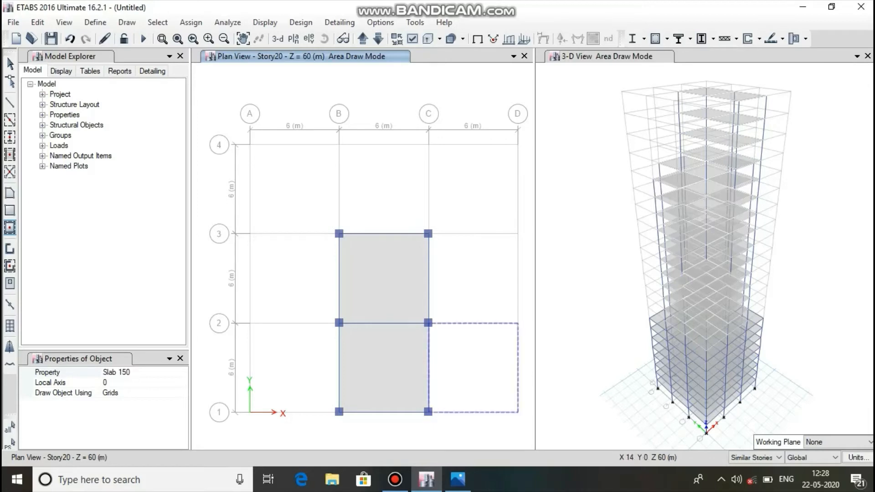
key("Escape")
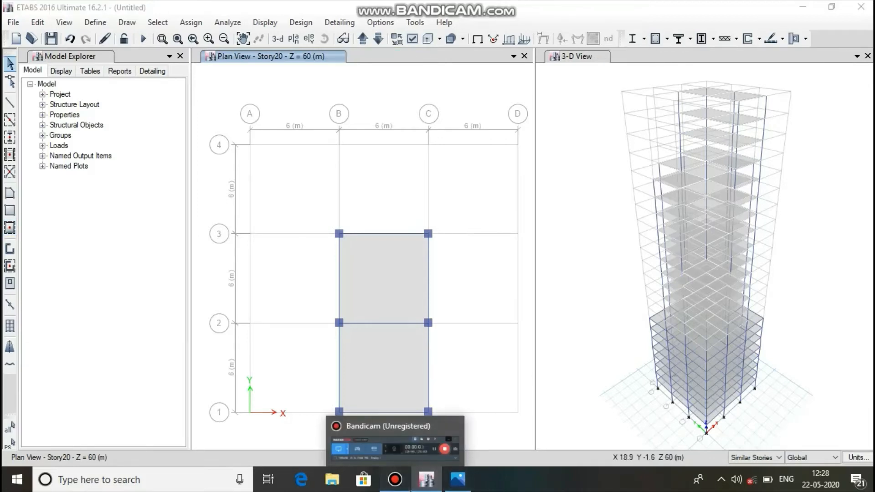
left_click(395, 479)
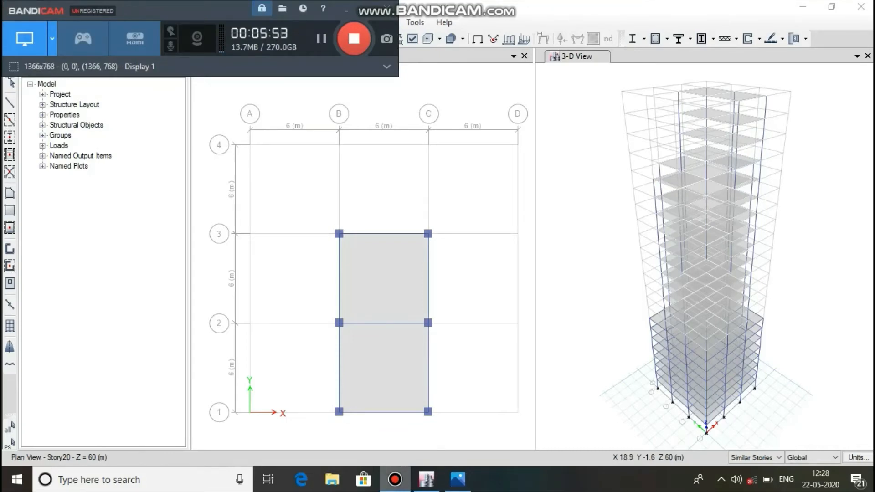
left_click(394, 480)
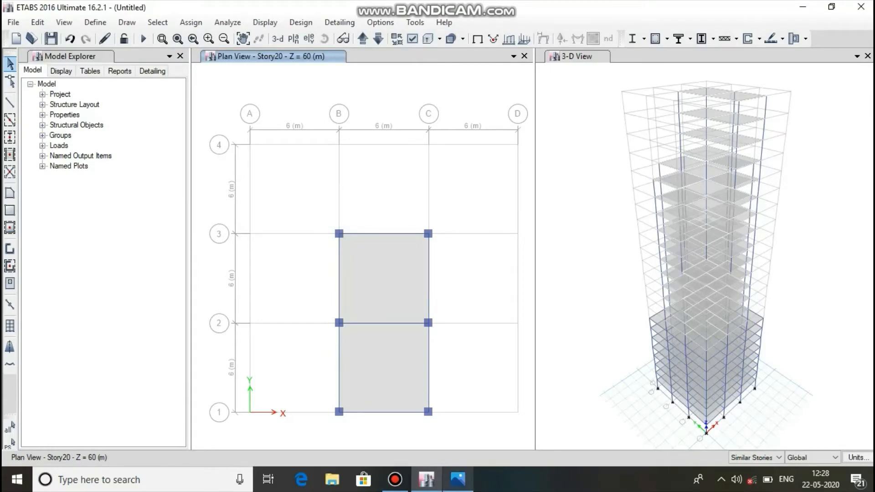
Switch to the reference image 23 pr file.png to check the remaining building specifications.
left_click(457, 480)
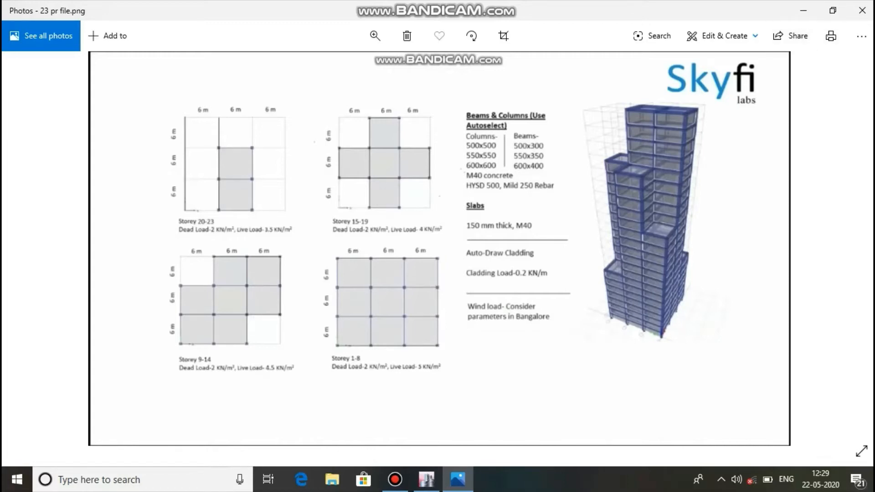
Leave the reference image and return to the ETABS model.
left_click(802, 10)
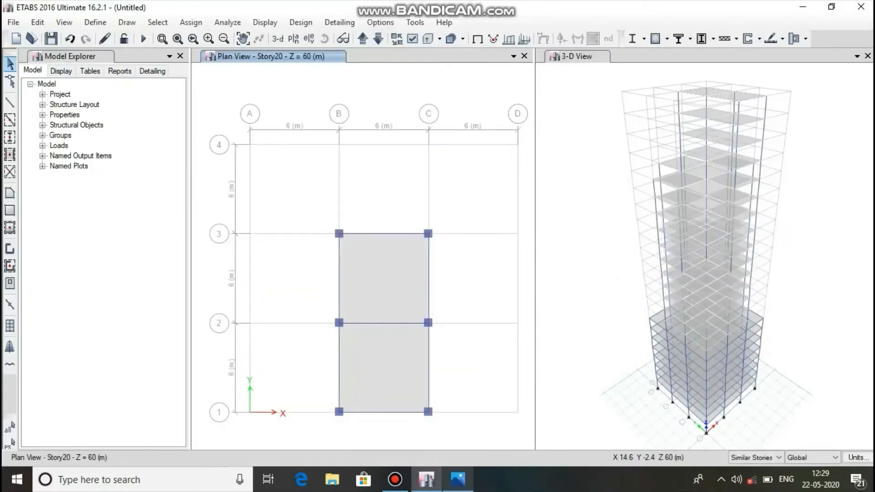
left_click(395, 479)
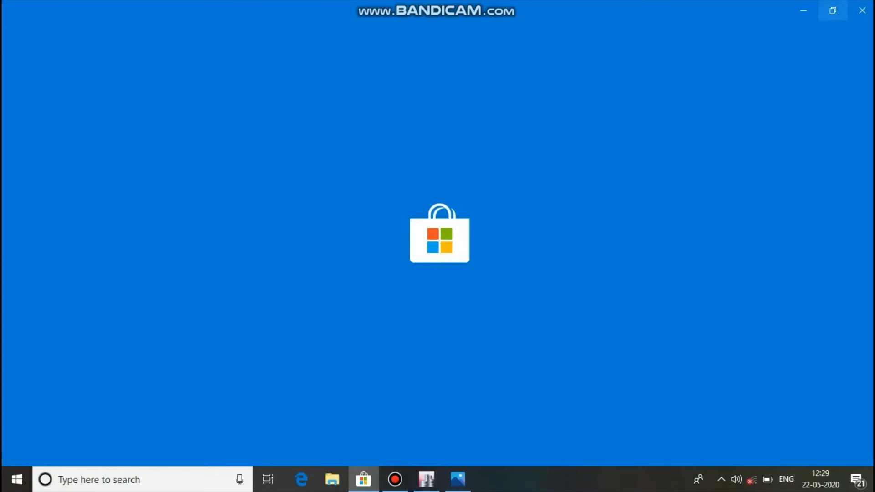
left_click(861, 10)
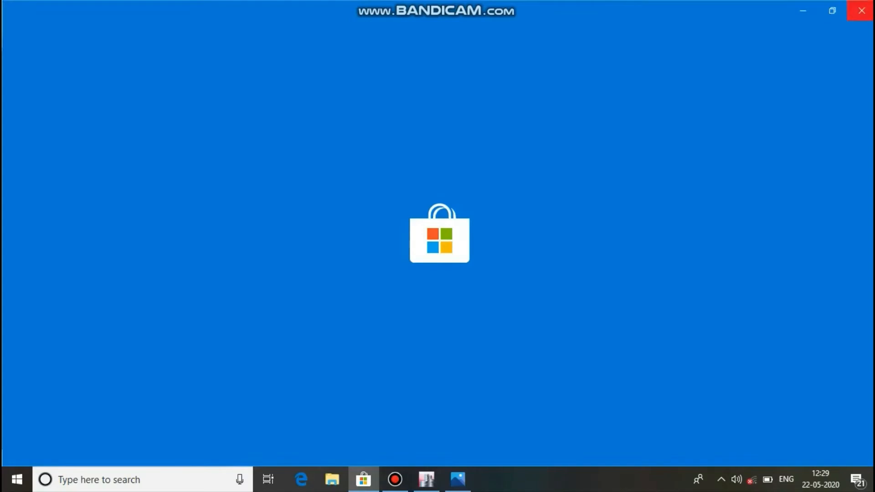
left_click(395, 479)
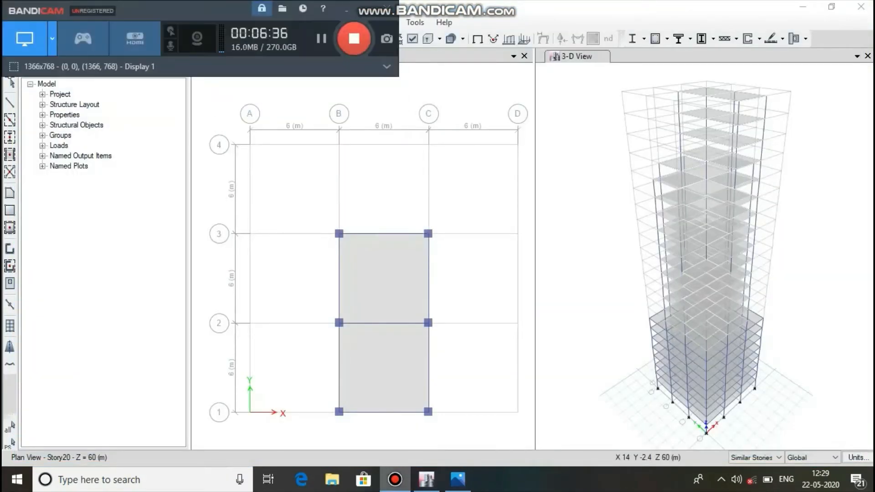
left_click(395, 480)
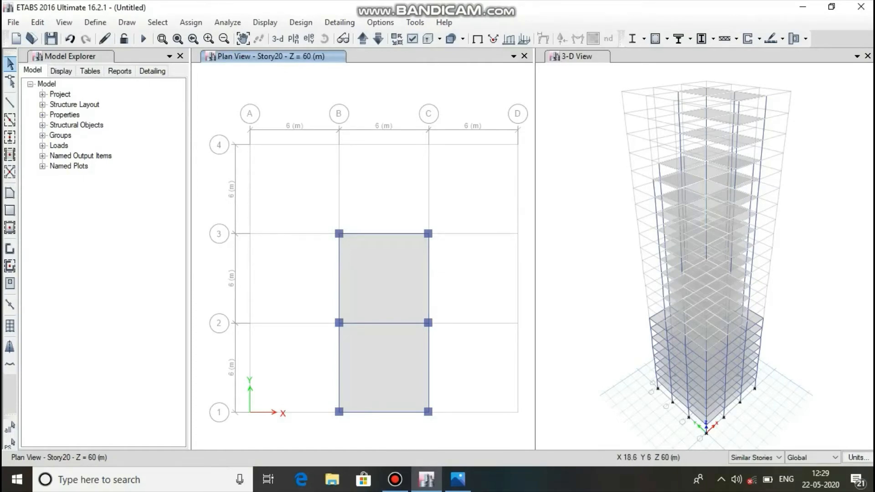
Set the story scope to All Stories and show the Story1 plan.
left_click(755, 457)
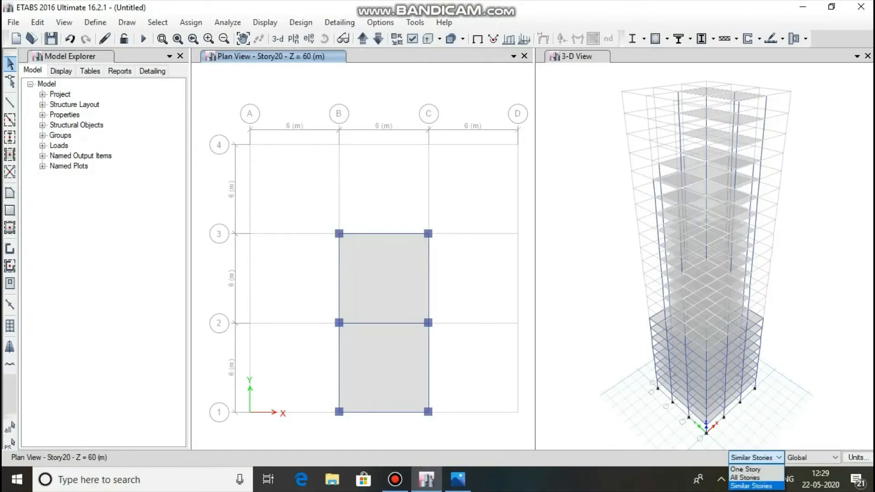
left_click(746, 477)
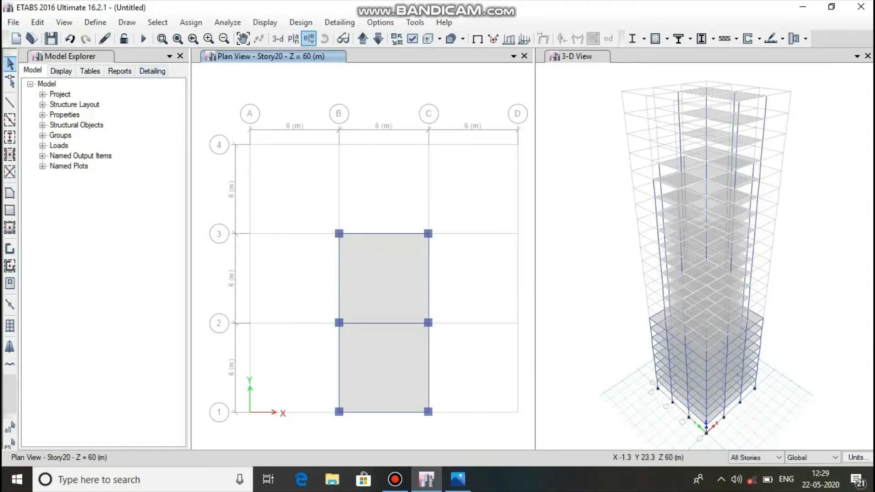
left_click(294, 39)
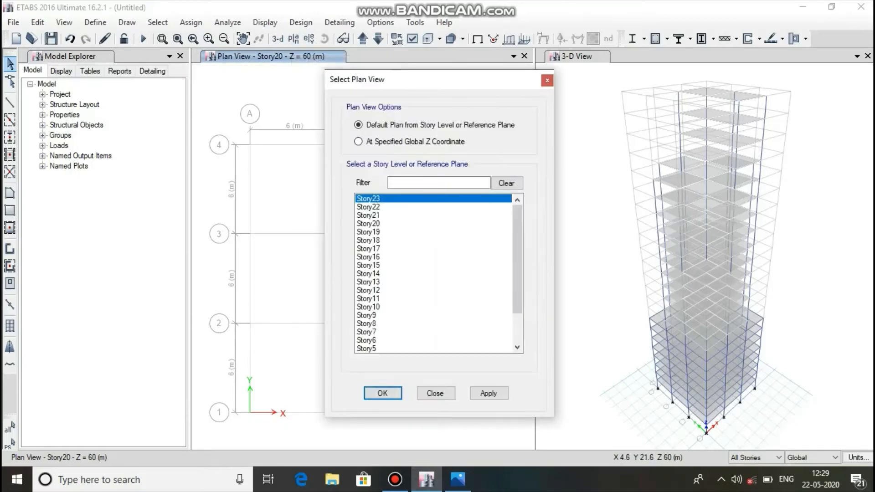
scroll(437, 273, "down", 2)
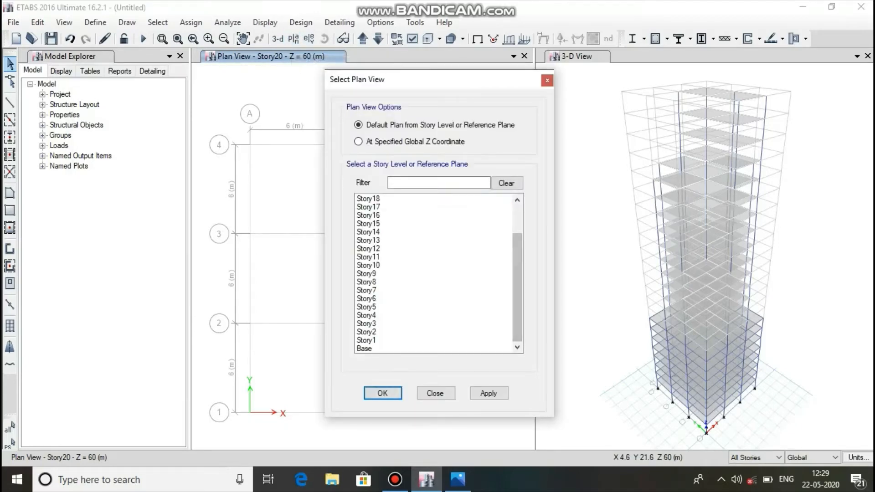
left_click(366, 341)
left_click(489, 394)
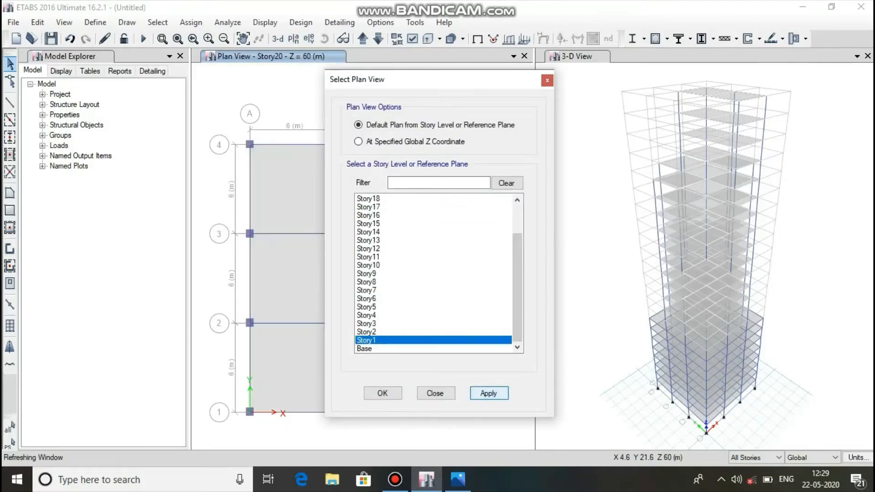
left_click(382, 393)
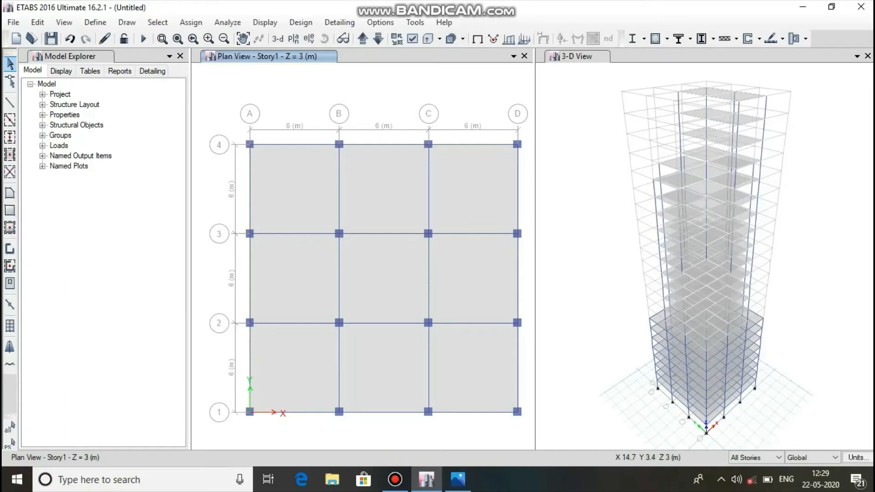
Select the slabs in all nine bays of the Story1 plan, including the matching slabs on all stories.
left_click(470, 361)
left_click(476, 280)
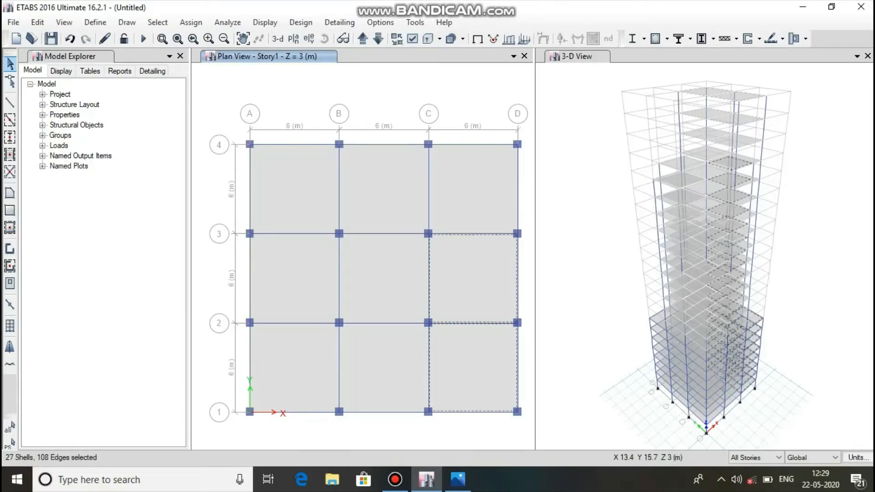
left_click(449, 179)
left_click(402, 181)
left_click(296, 174)
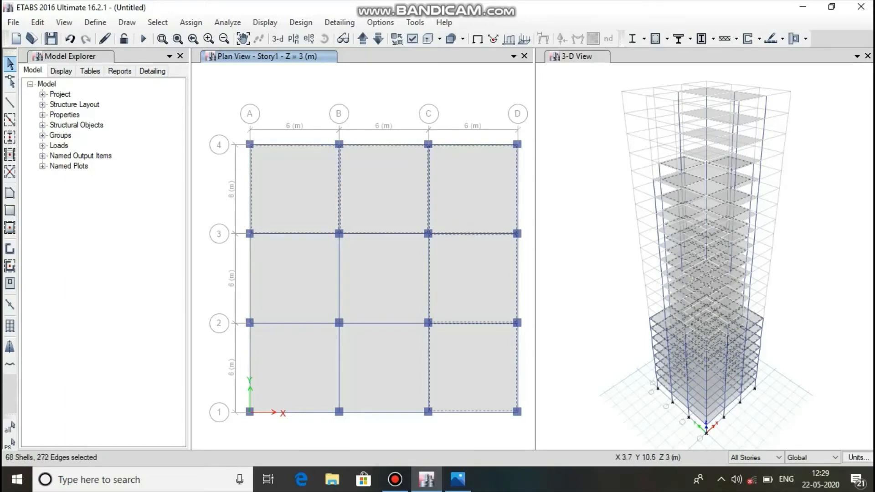
left_click(304, 256)
left_click(381, 263)
left_click(385, 347)
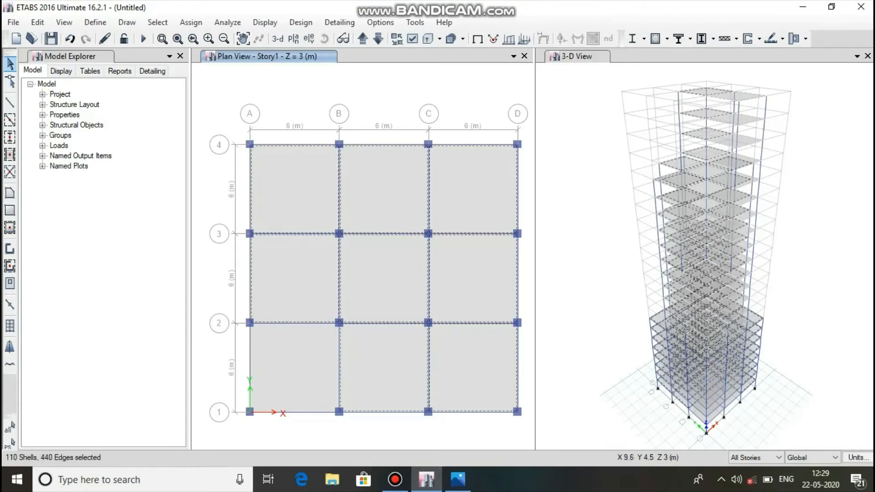
left_click(330, 362)
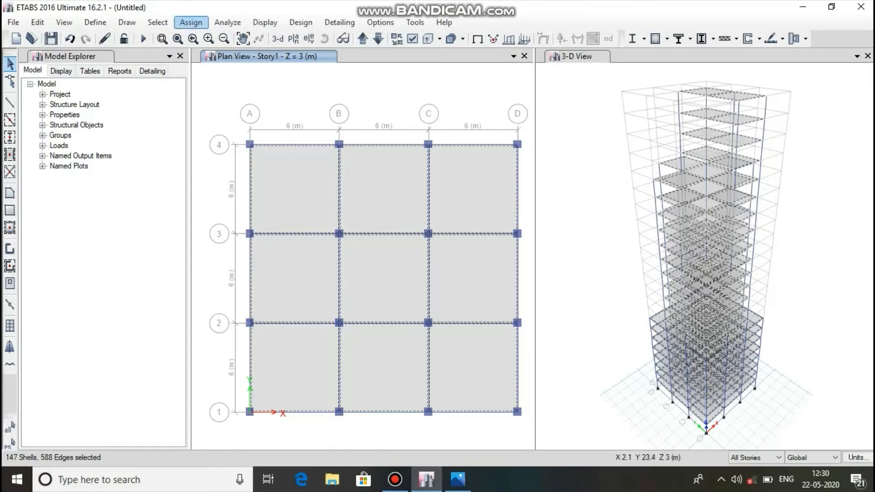
Assign a uniform shell load of 2 kN/m² in the gravity direction to the selected slabs under the Dead pattern, replacing existing loads.
left_click(191, 22)
mouse_move(219, 158)
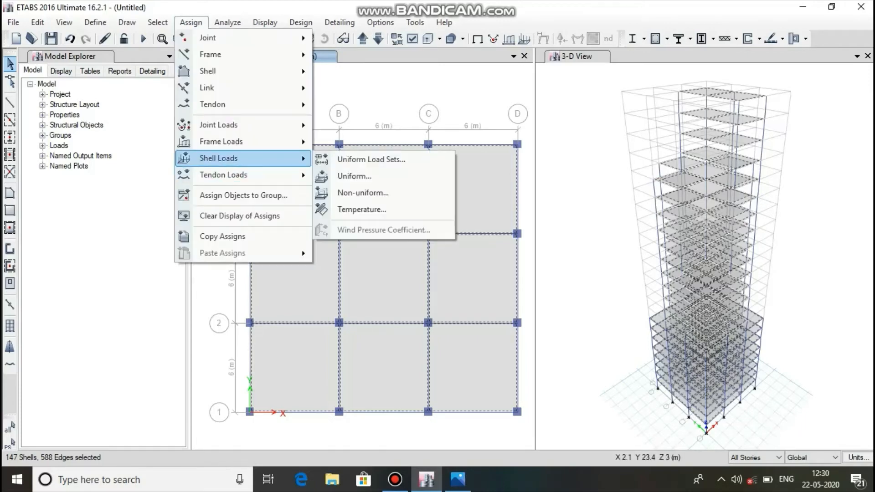
left_click(354, 176)
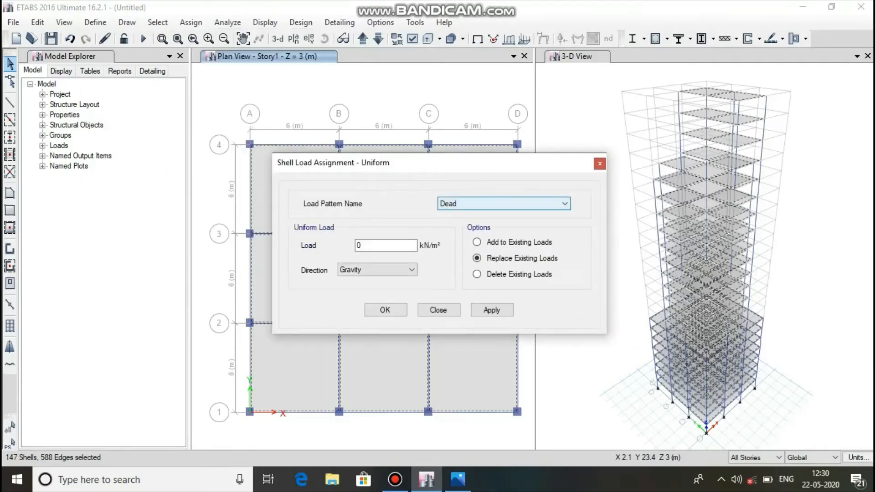
key("Tab")
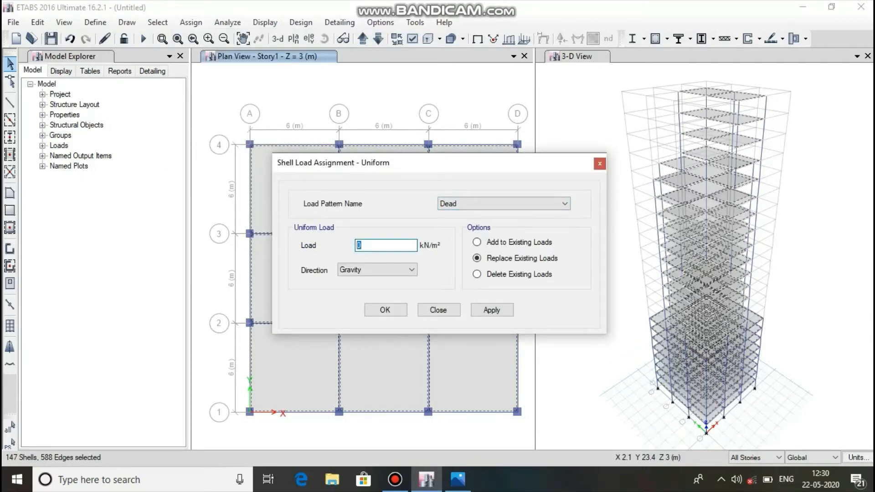
type("2")
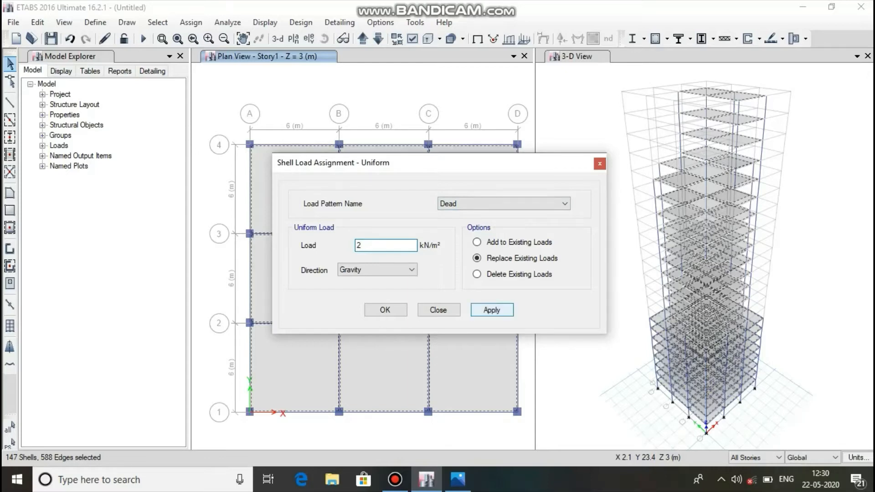
left_click(491, 309)
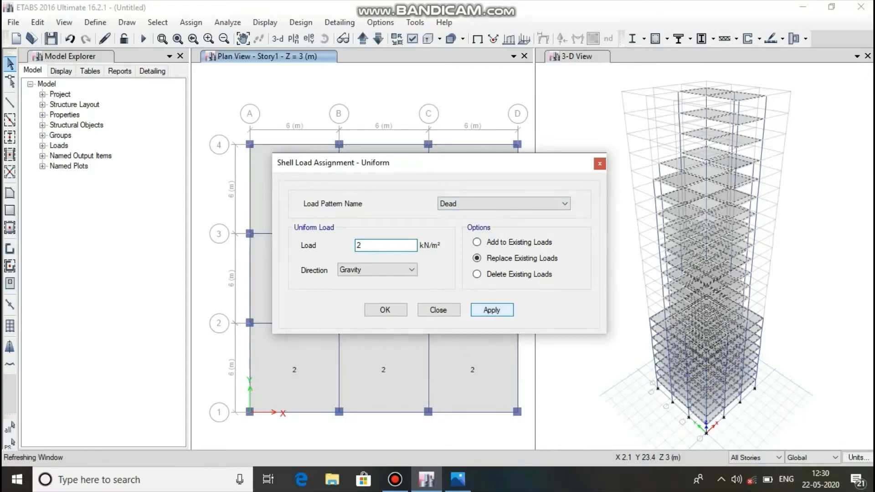
left_click(385, 309)
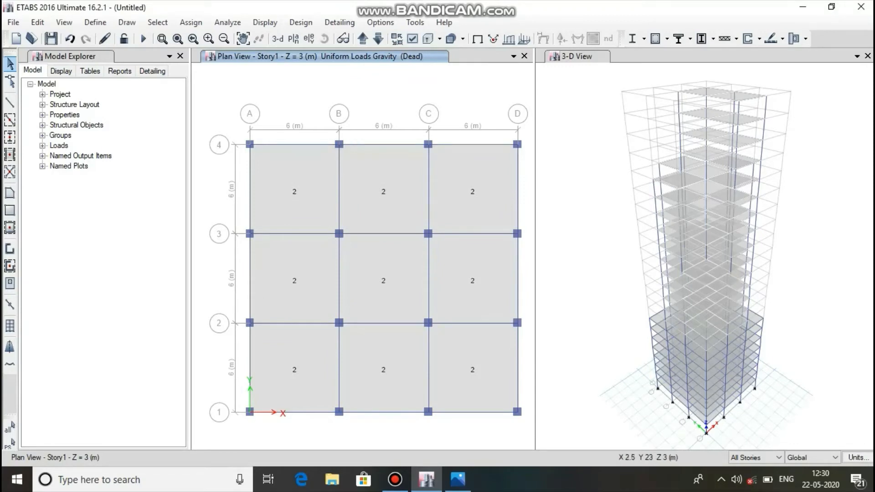
Check the dead load assigned to the slabs on the Story11, Story17 and Story23 plans.
left_click(293, 38)
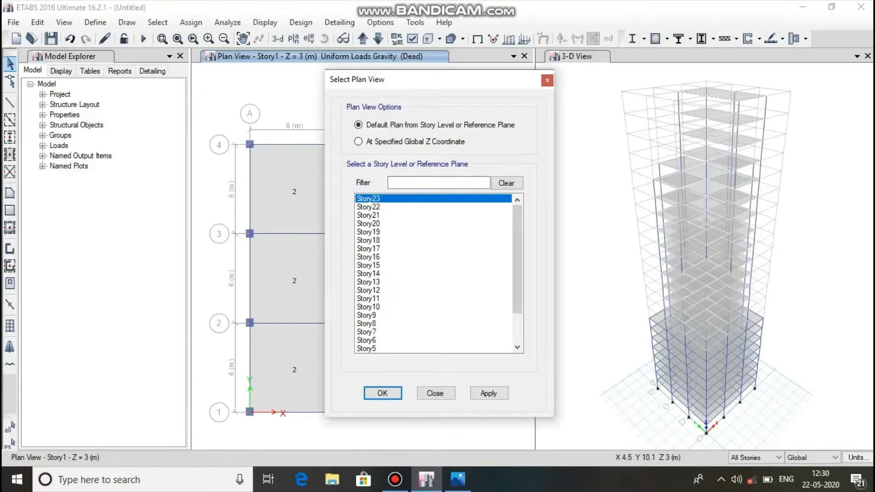
left_click(368, 299)
left_click(488, 393)
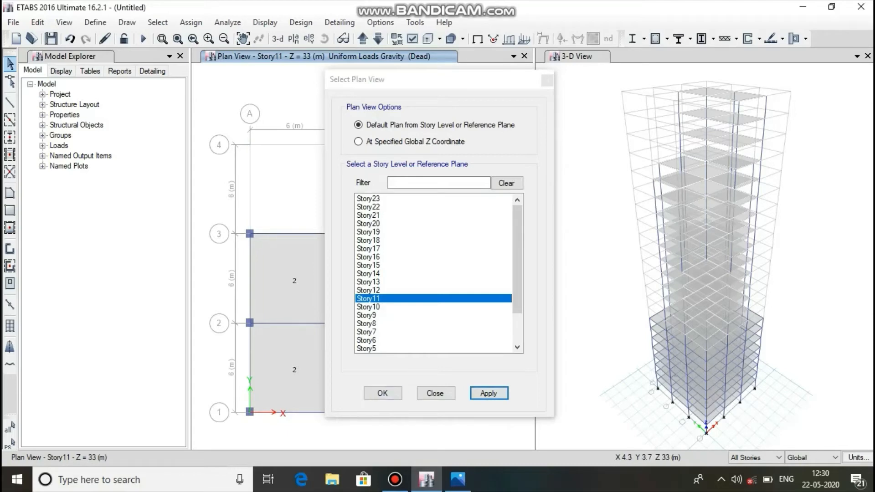
left_click_drag(467, 82, 643, 82)
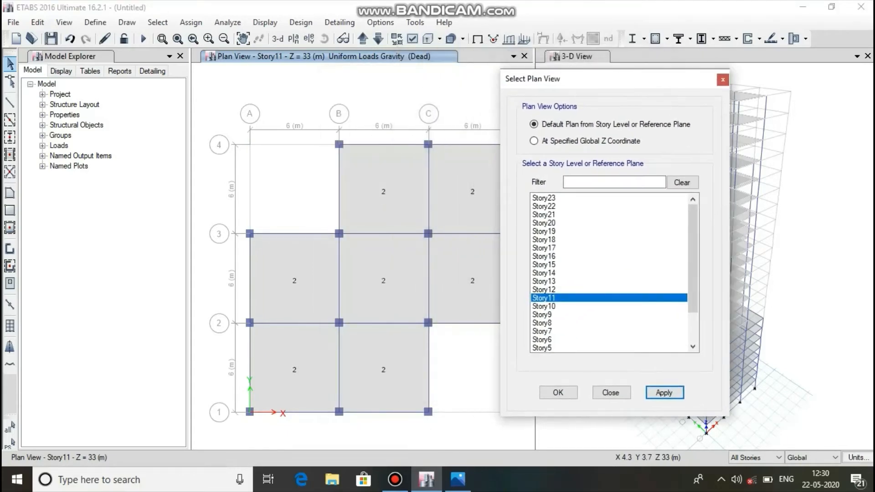
left_click(547, 248)
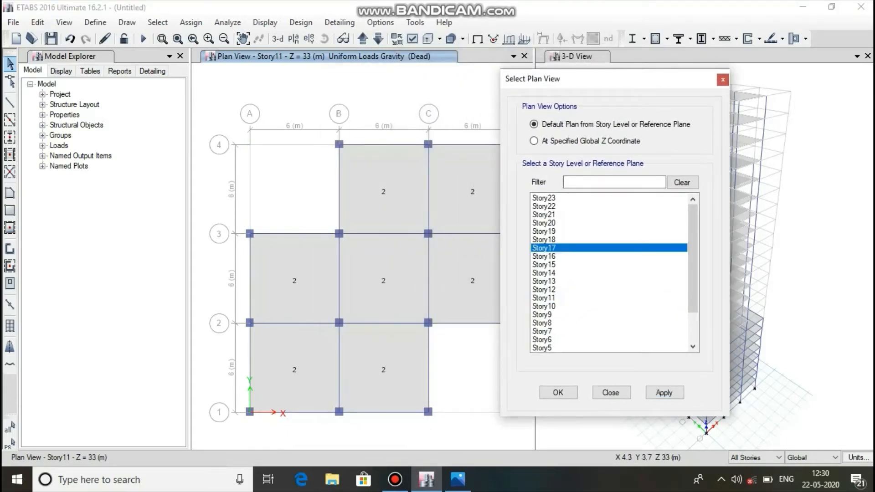
left_click(664, 393)
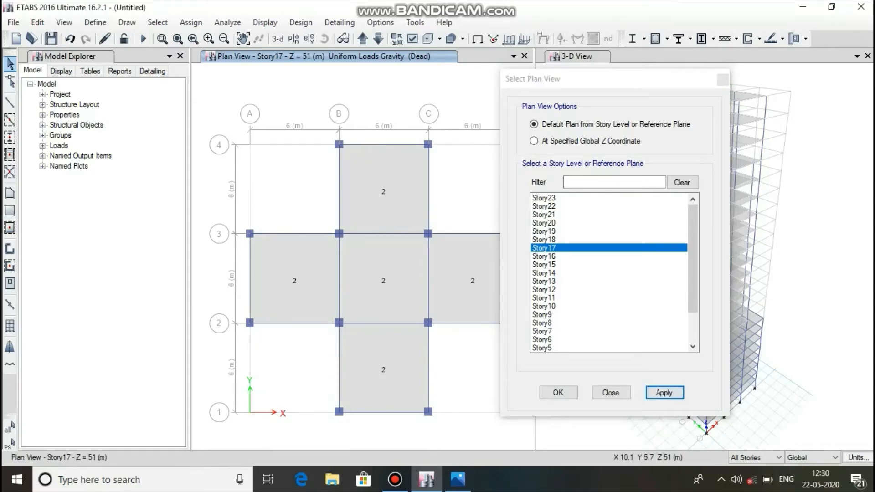
left_click(546, 198)
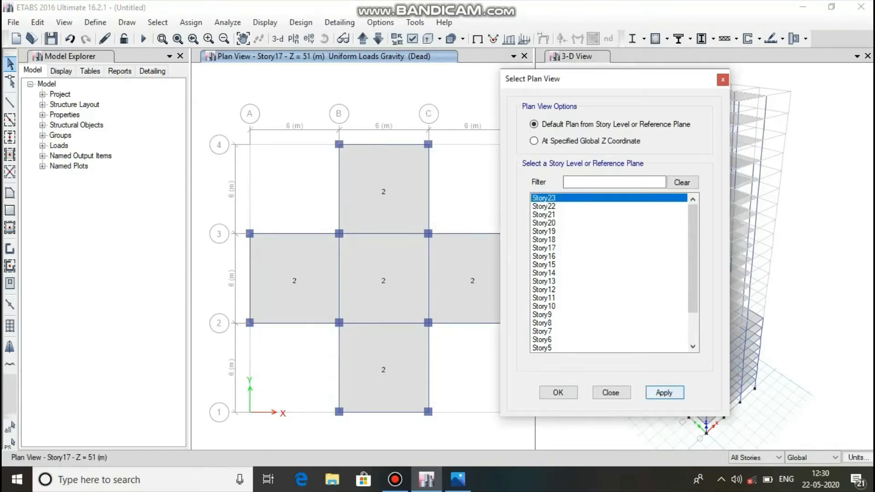
left_click(664, 392)
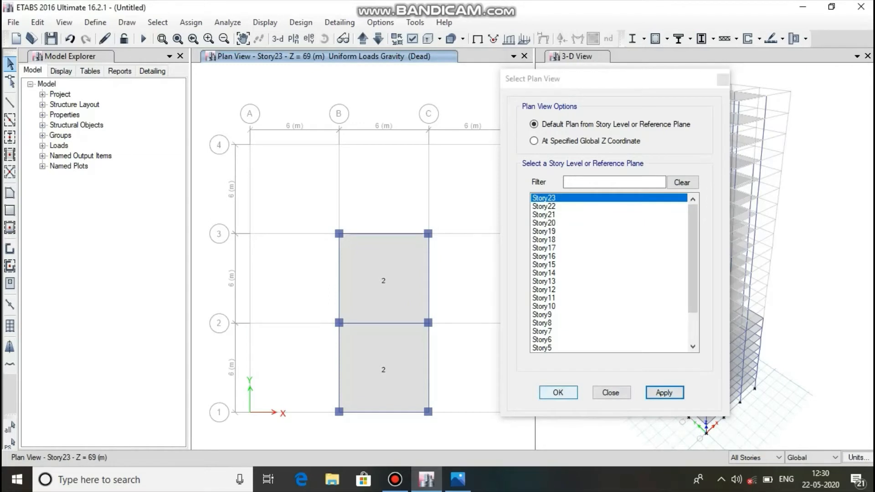
Return to the Story1 plan and close the plan selection.
left_click_drag(692, 264, 693, 296)
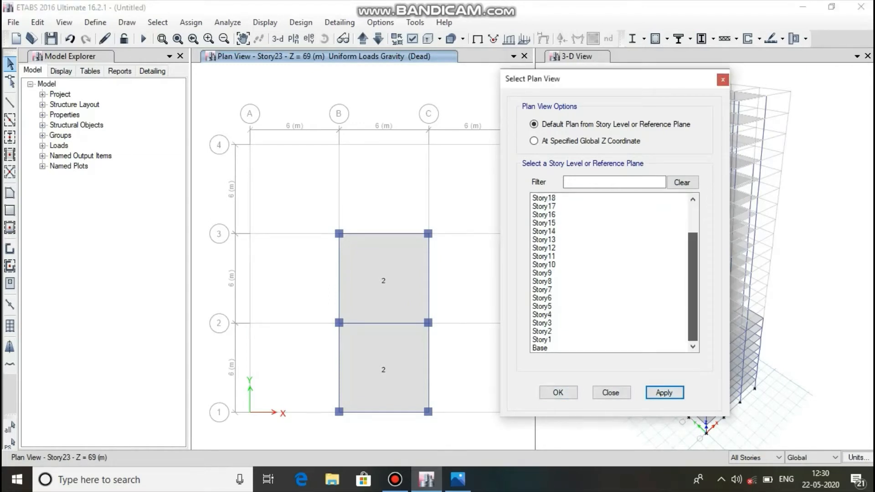
left_click(587, 339)
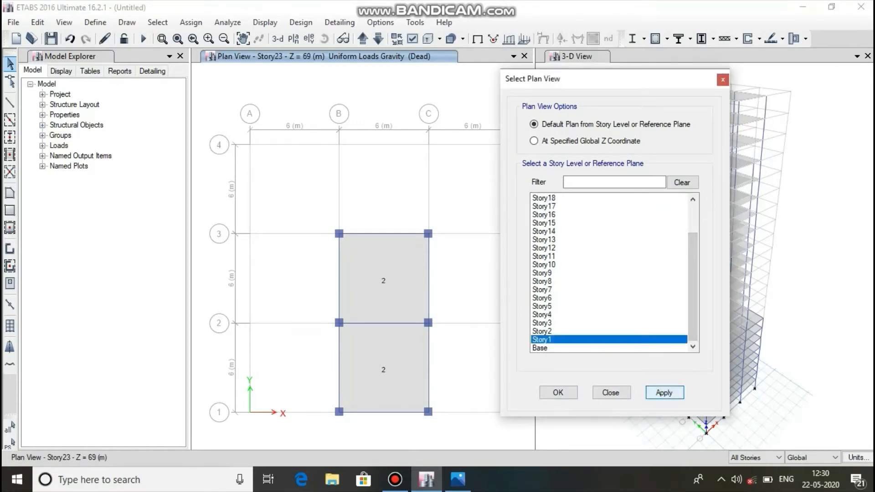
left_click(664, 393)
left_click(558, 393)
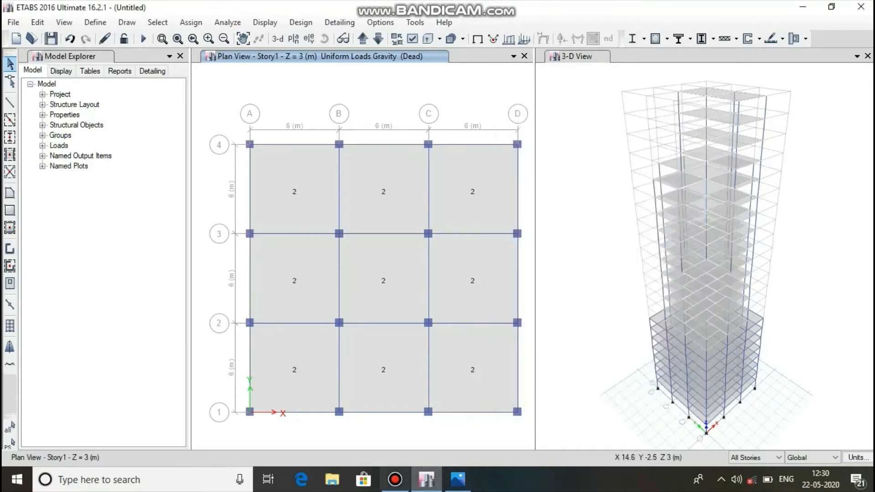
Set the story scope to Similar Stories and switch to the reference image 23 pr file.png to check the live loads.
mouse_move(394, 479)
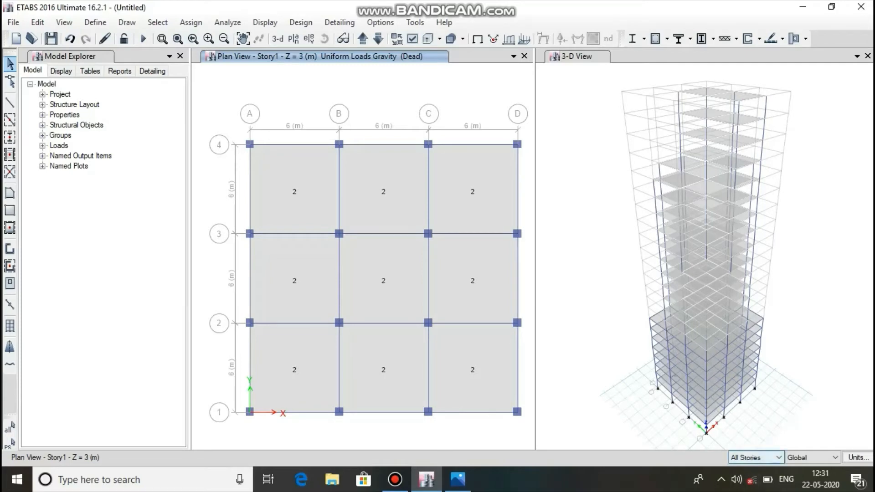
left_click(756, 456)
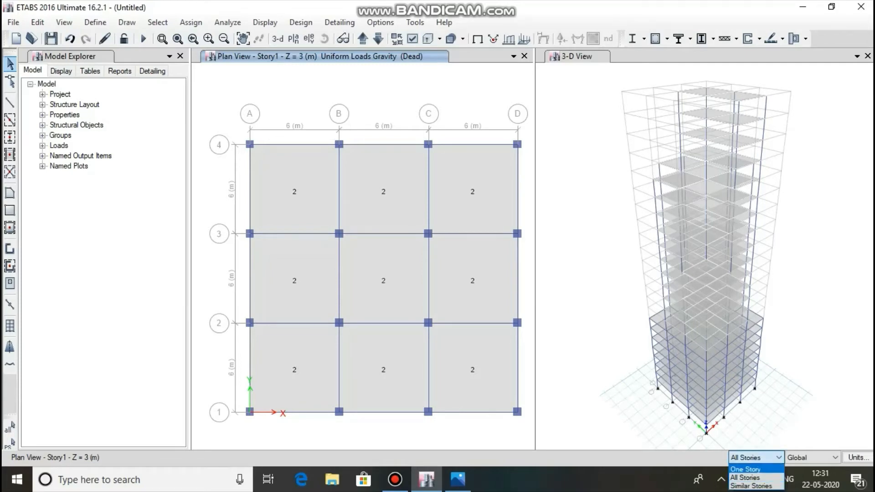
left_click(751, 485)
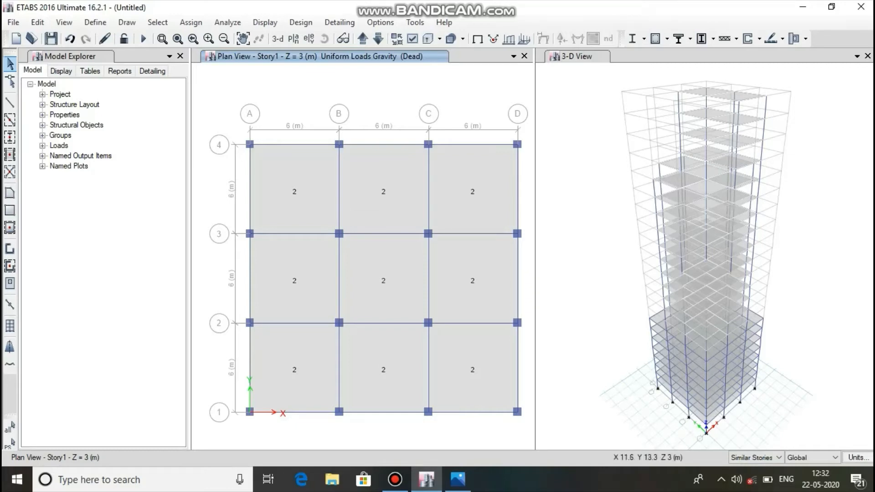
left_click(457, 479)
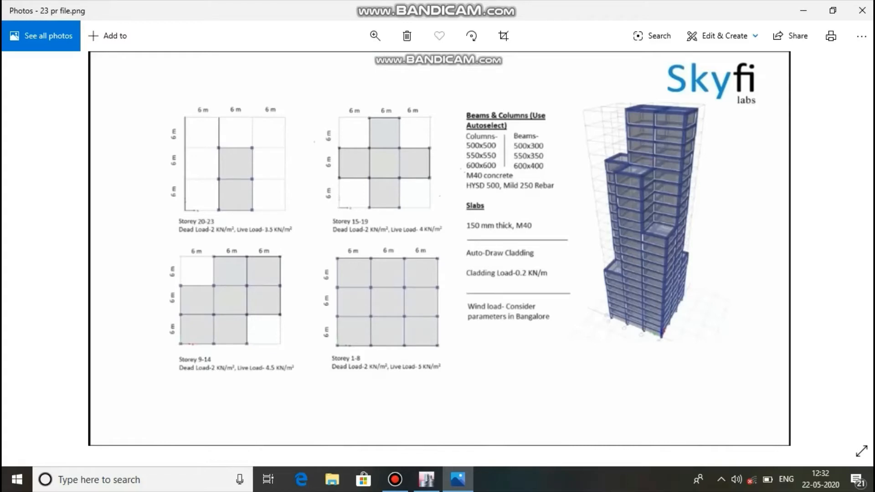
Switch back to ETABS and select all nine slab panels on the Story1 plan.
left_click(427, 479)
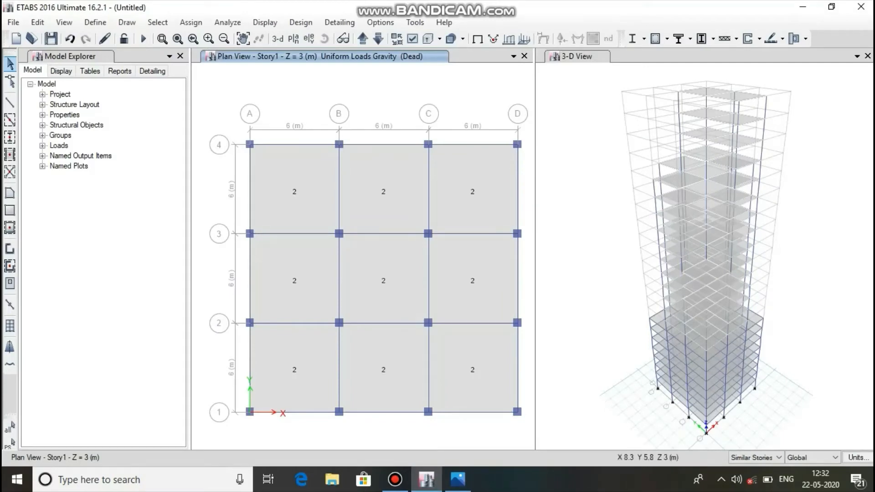
left_click(303, 192)
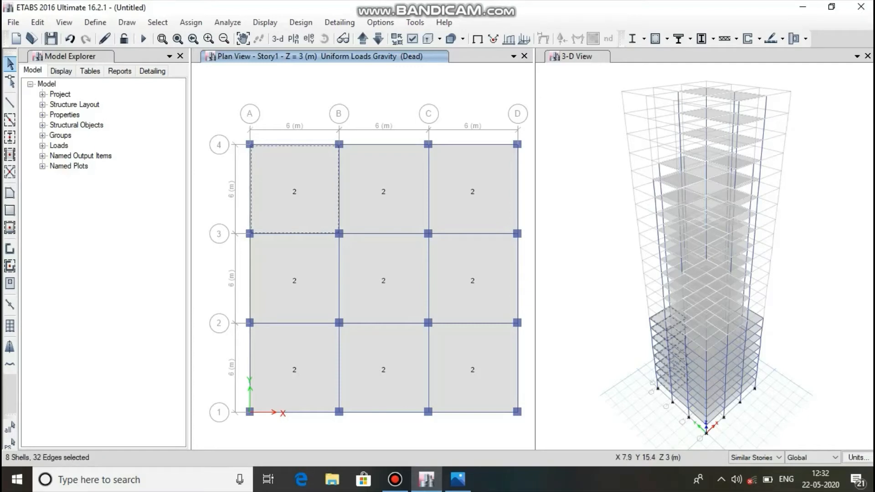
left_click(370, 186)
left_click(455, 210)
left_click(318, 262)
left_click(384, 259)
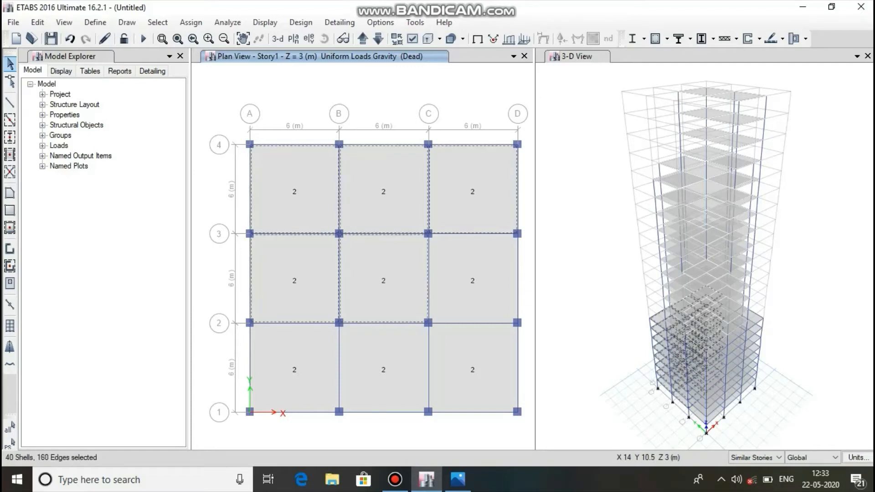
left_click(459, 257)
left_click(284, 336)
left_click(370, 335)
left_click(434, 332)
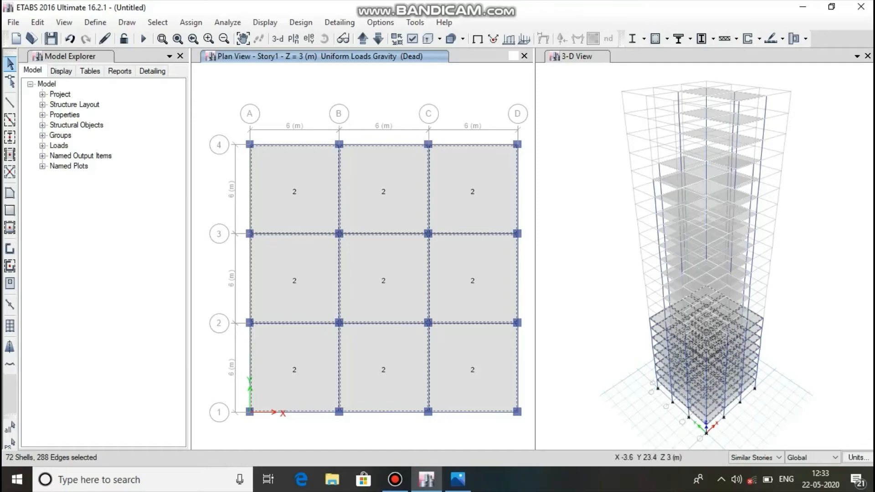
Assign a uniform shell load of 5 kN/m² in the gravity direction to the selected Story1 slabs under the Live pattern, replacing existing loads.
left_click(191, 23)
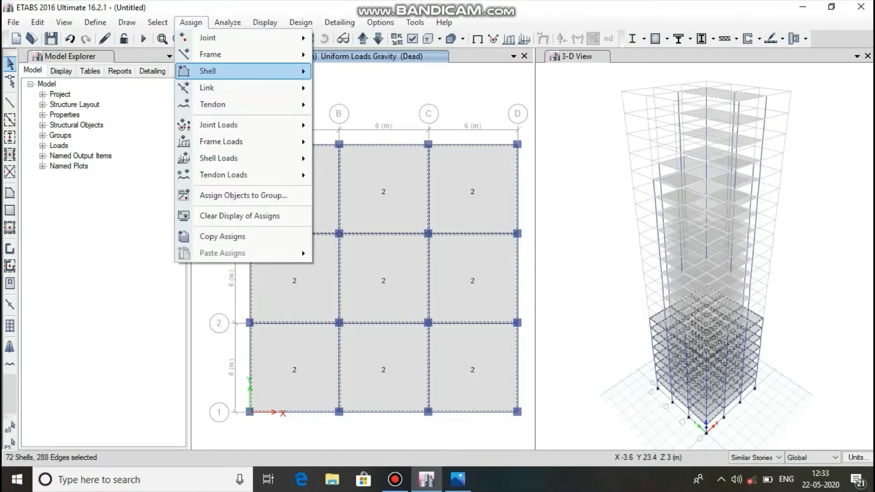
mouse_move(223, 175)
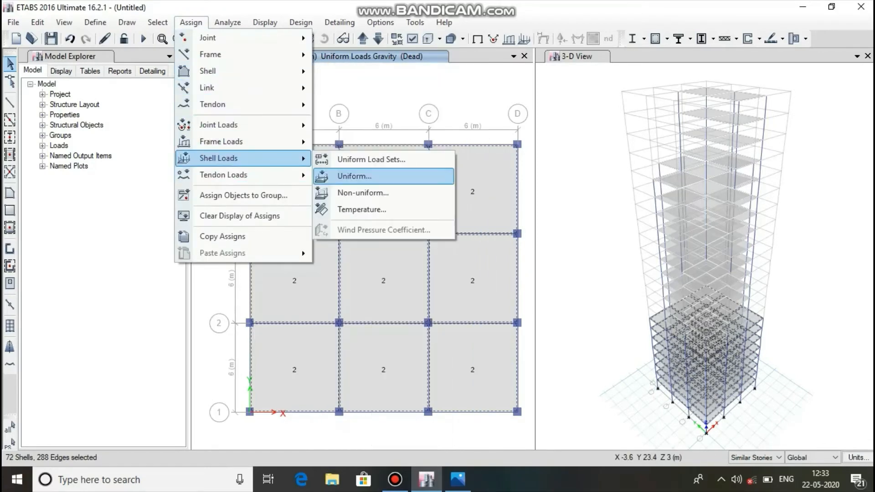
left_click(354, 174)
left_click(564, 204)
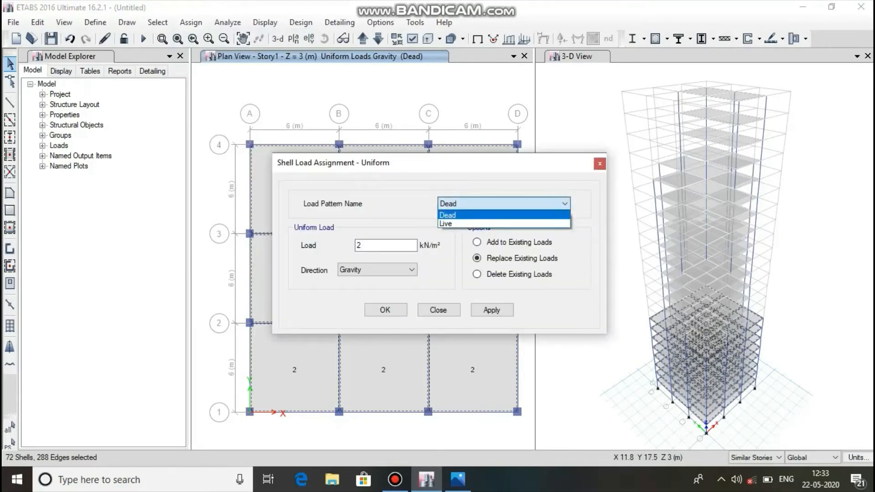
left_click(503, 225)
double_click(360, 245)
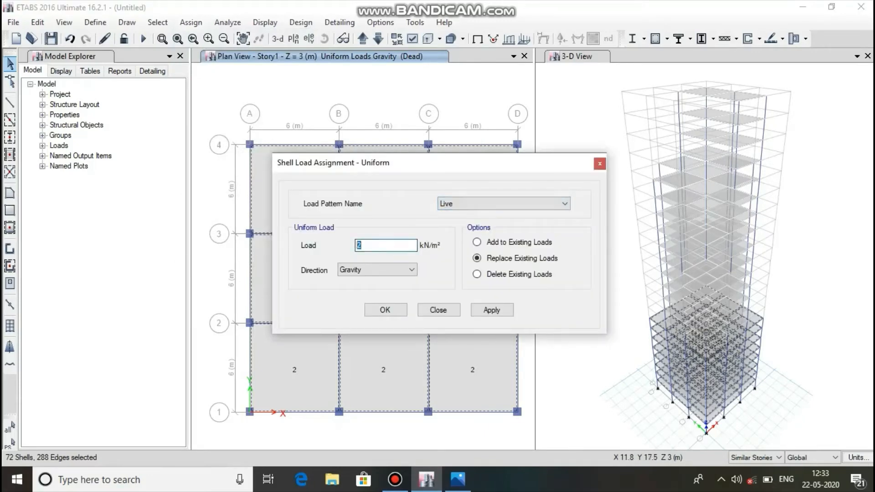
type("5")
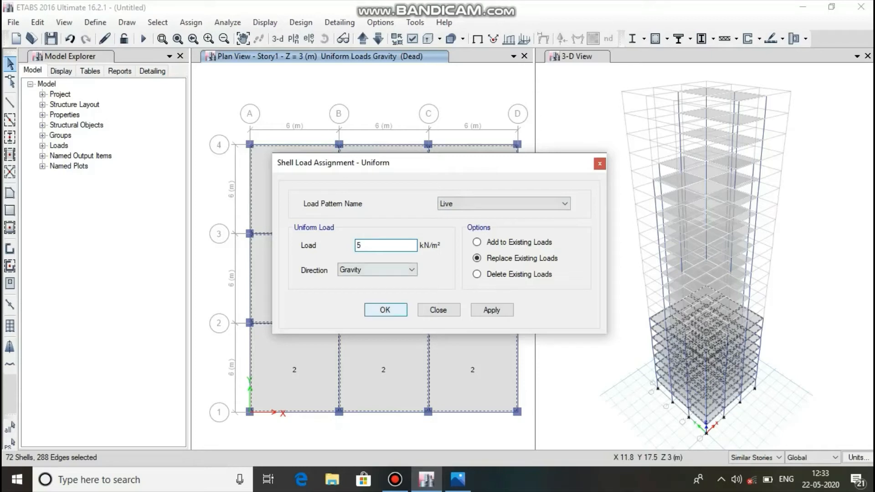
left_click(491, 310)
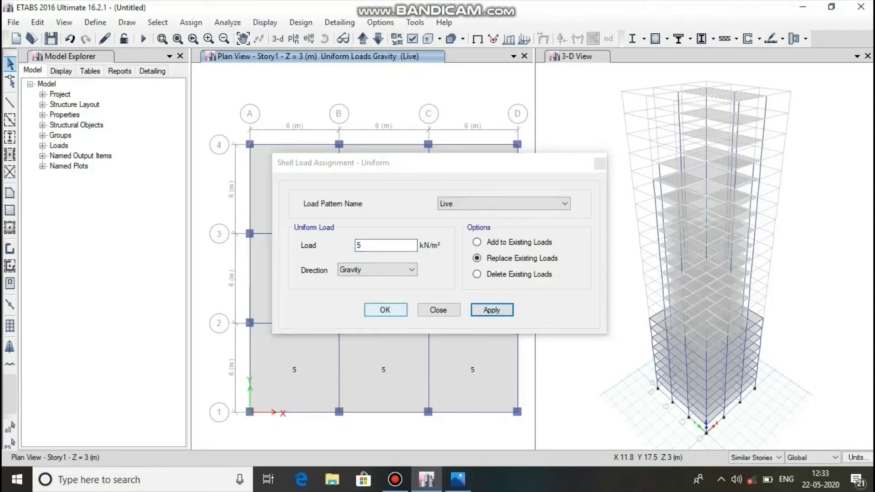
left_click(385, 310)
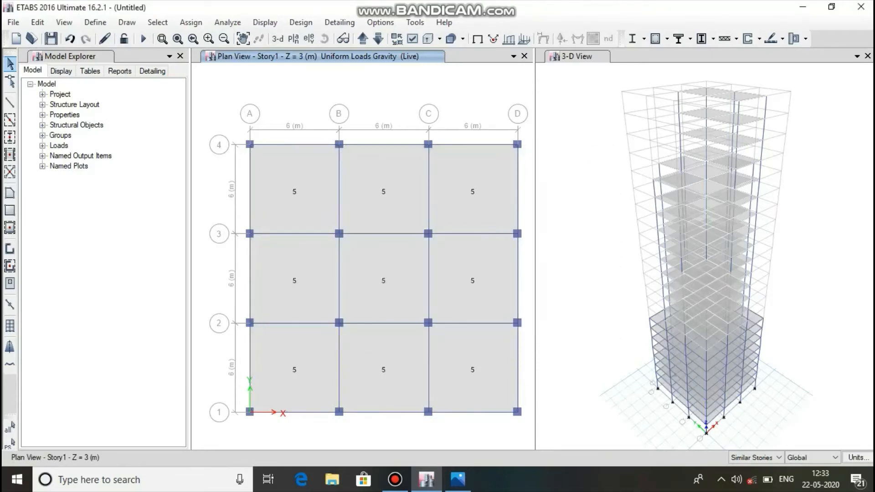
Switch the plan view to Story9.
left_click(293, 38)
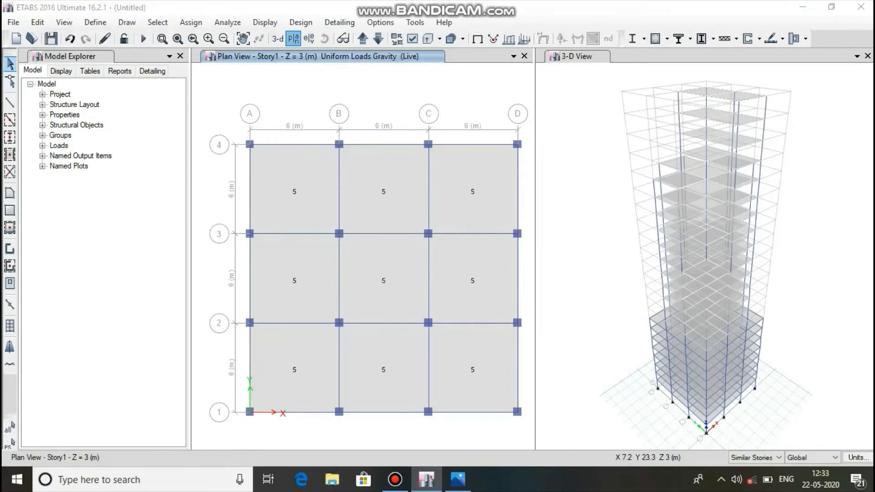
left_click(543, 314)
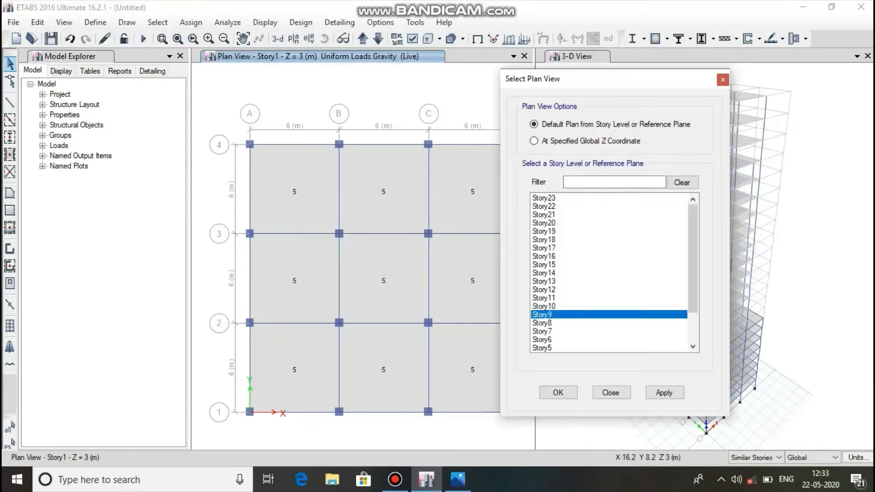
left_click(664, 392)
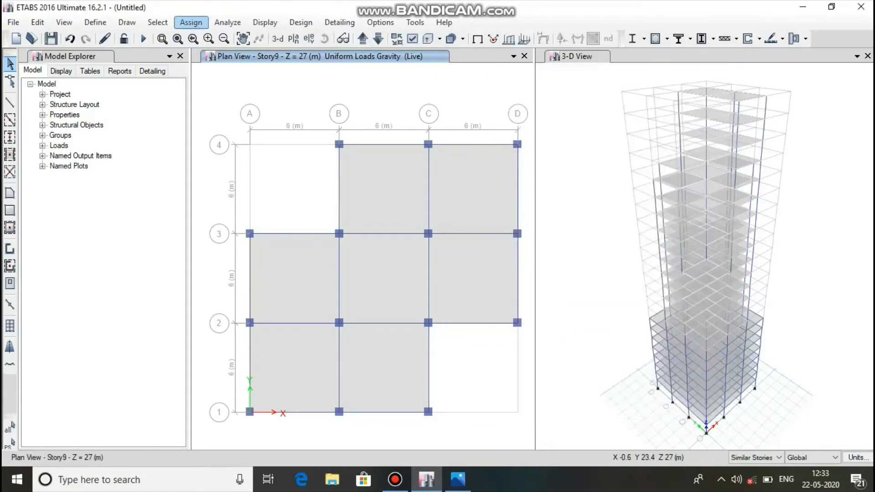
Set the uniform shell load to 4.5 kN/m² under the Live pattern and try to apply it on the Story9 plan without a selection.
left_click(190, 22)
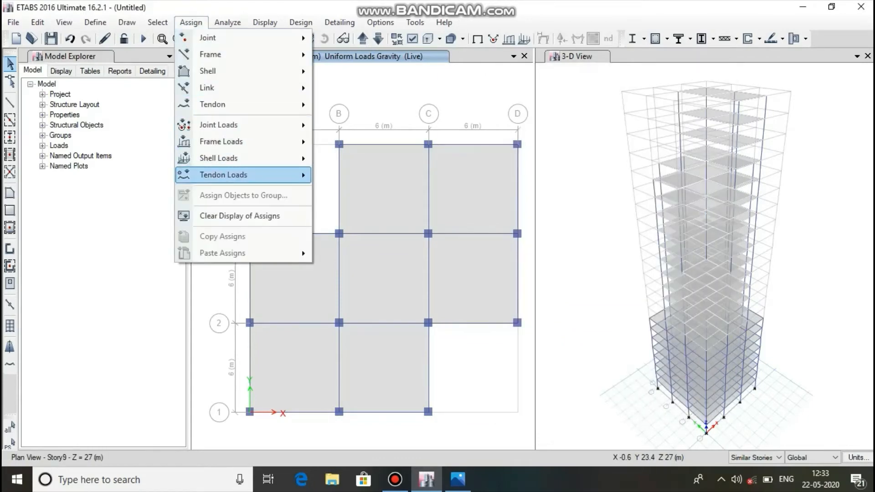
mouse_move(219, 158)
left_click(354, 176)
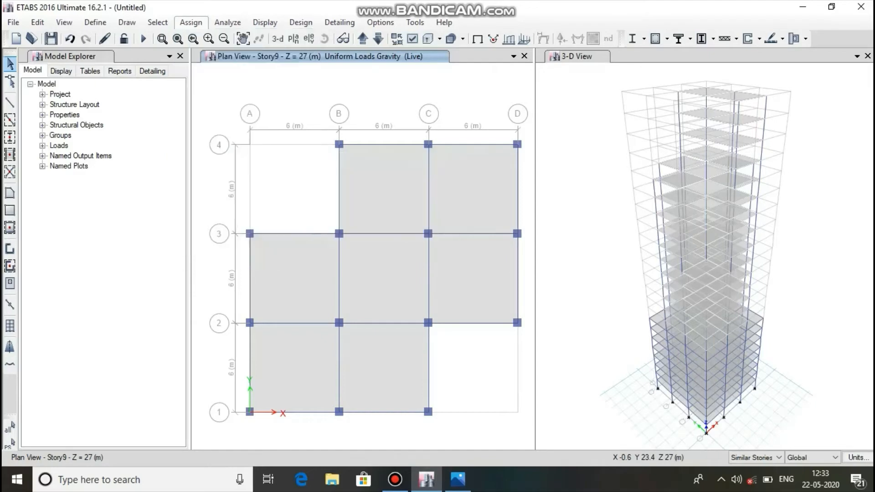
left_click_drag(379, 246, 262, 247)
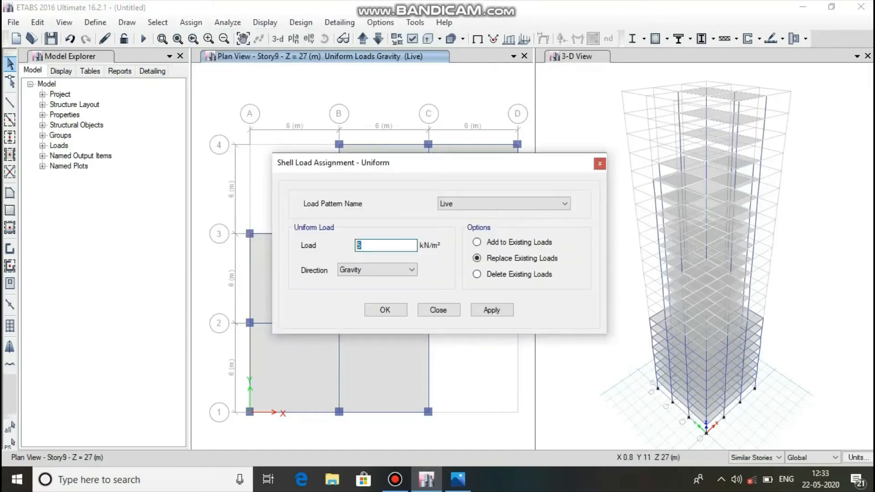
type("4")
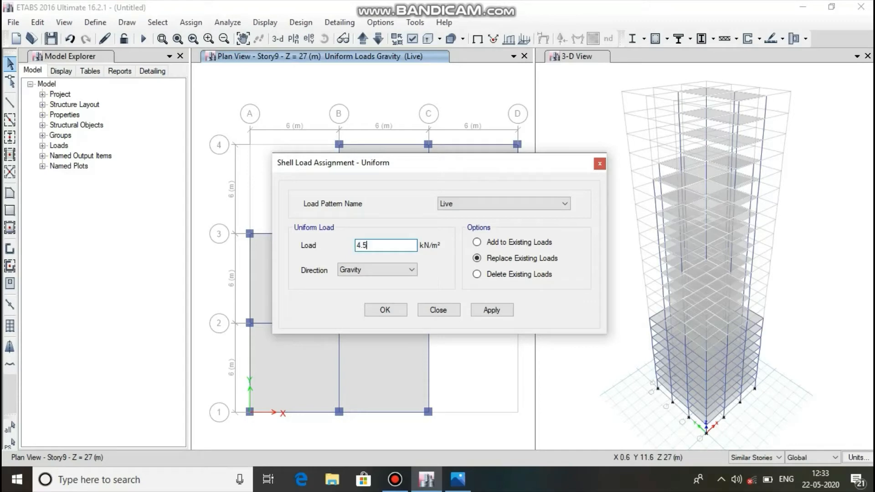
type(".5")
left_click(491, 310)
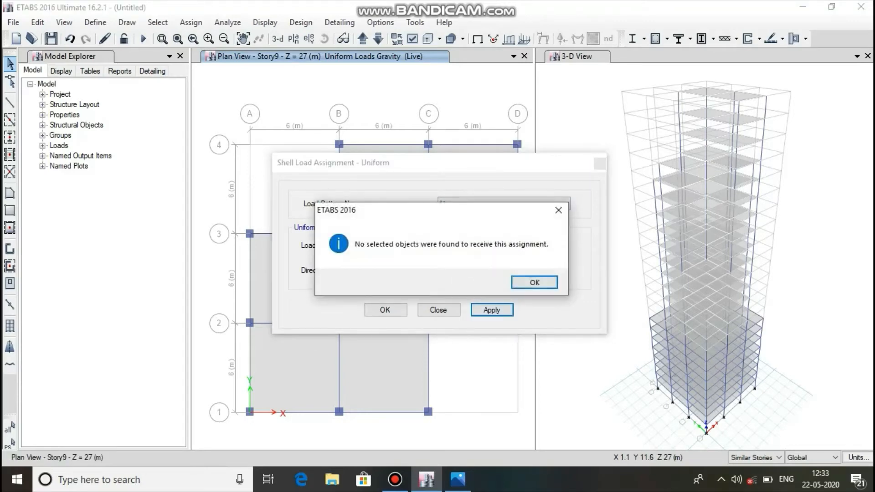
left_click(534, 282)
left_click(438, 310)
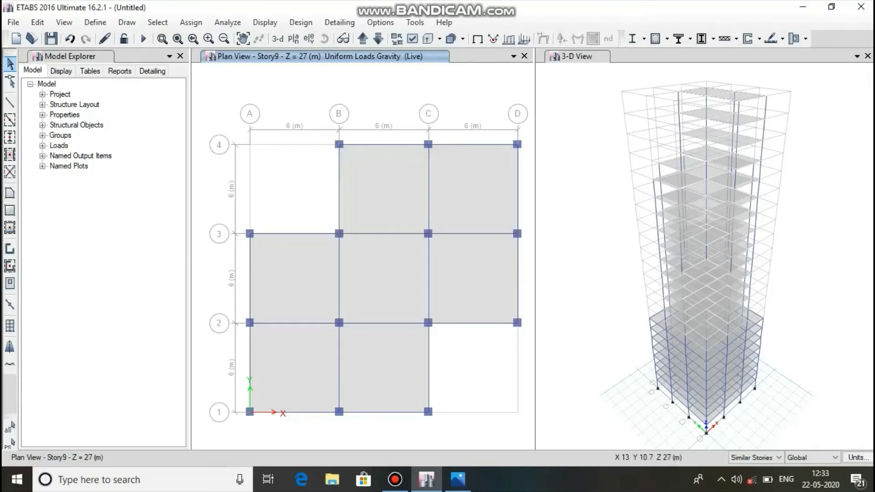
Select all seven slab panels on the Story9 plan.
left_click(457, 286)
left_click(459, 205)
left_click(403, 191)
left_click(388, 252)
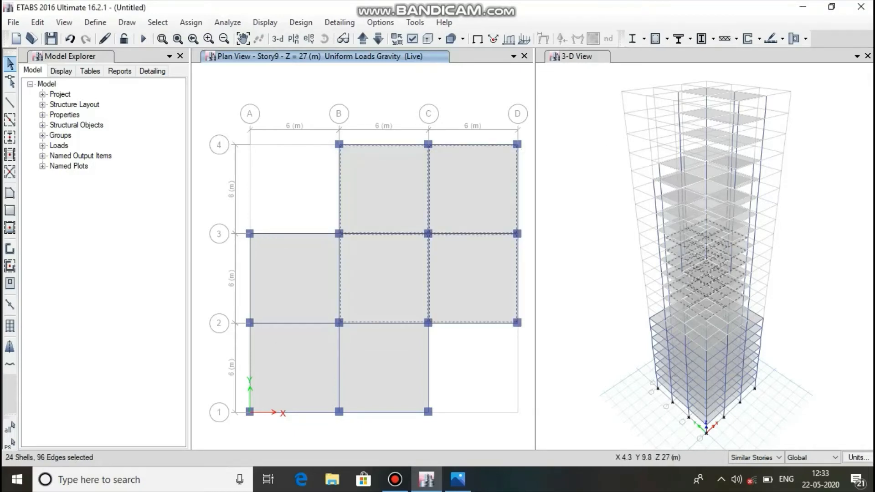
left_click(313, 267)
left_click(304, 335)
left_click(373, 350)
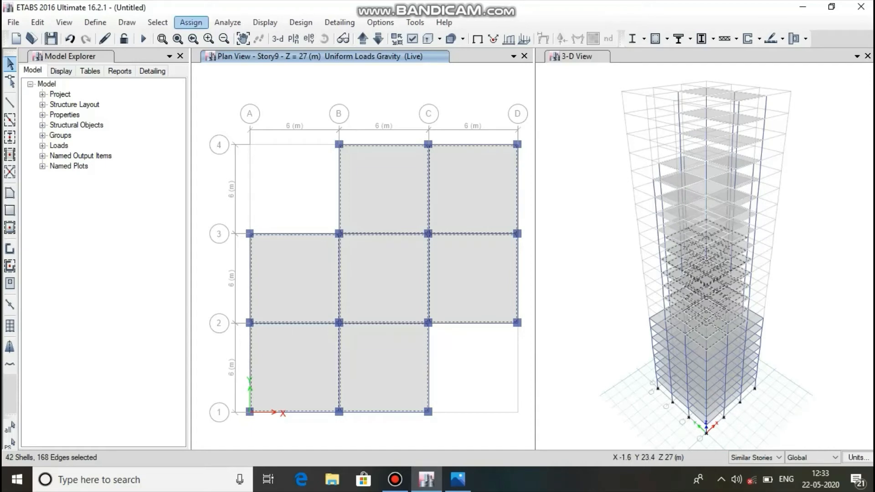
Assign the 4.5 kN/m² uniform Live load in the gravity direction to the selected Story9 slabs, replacing existing loads.
left_click(191, 22)
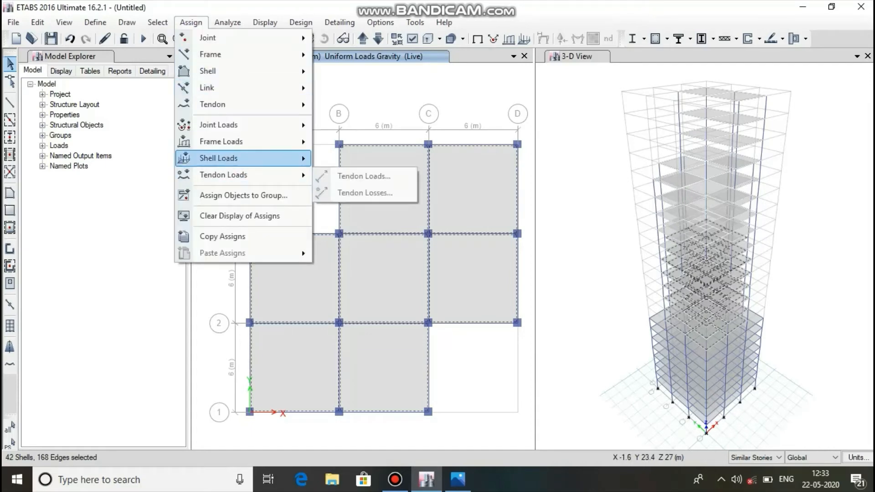
mouse_move(255, 159)
left_click(364, 172)
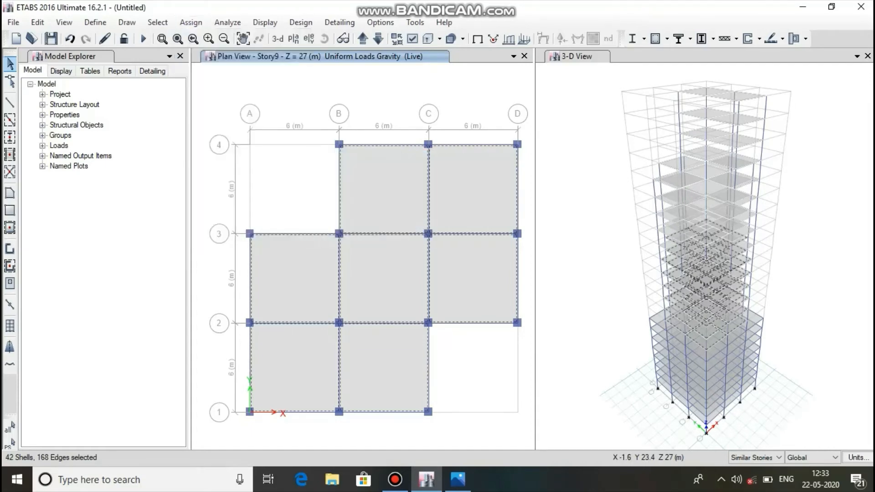
left_click(492, 310)
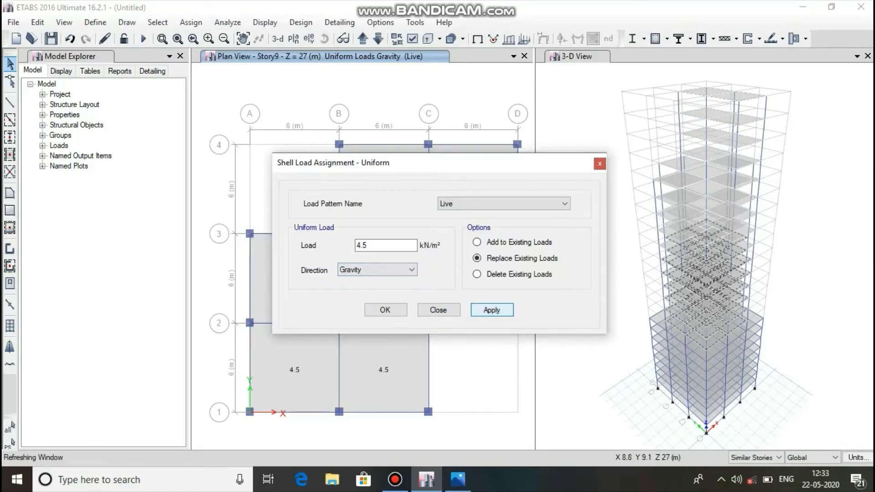
left_click(386, 311)
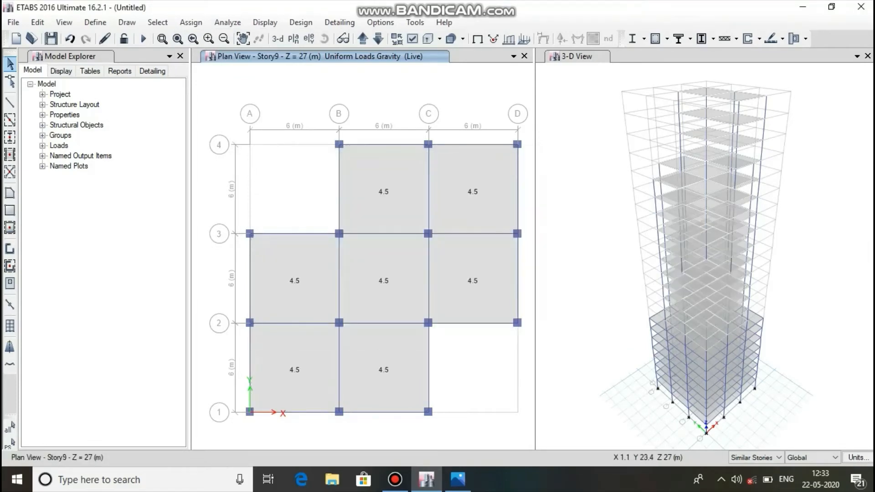
Switch the plan view to Story15 and select all five slab panels of the cross-shaped floor.
left_click(293, 38)
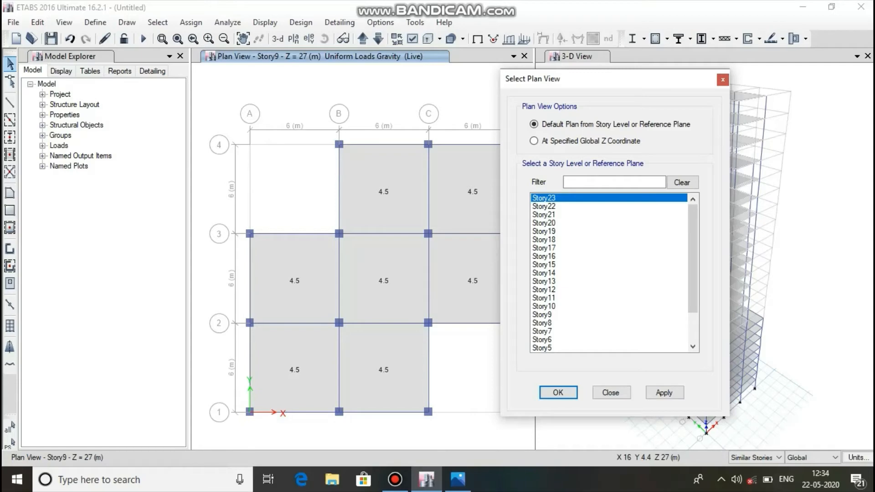
left_click(543, 265)
left_click(664, 392)
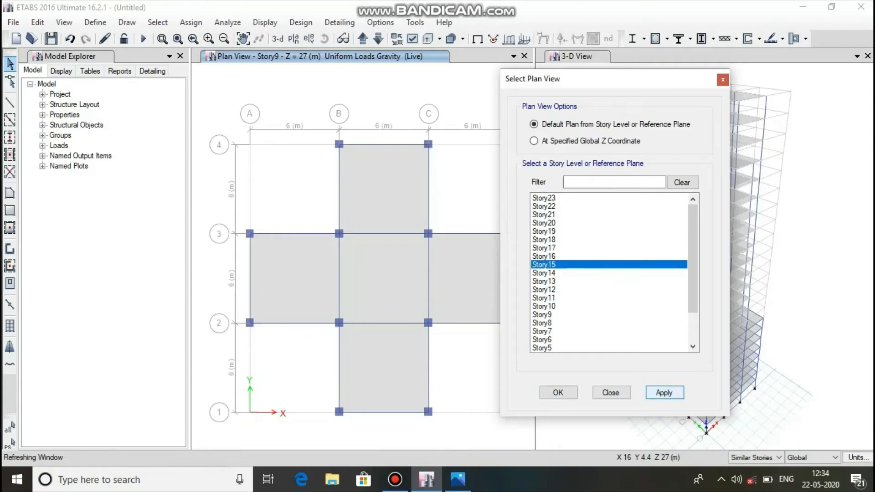
left_click(558, 393)
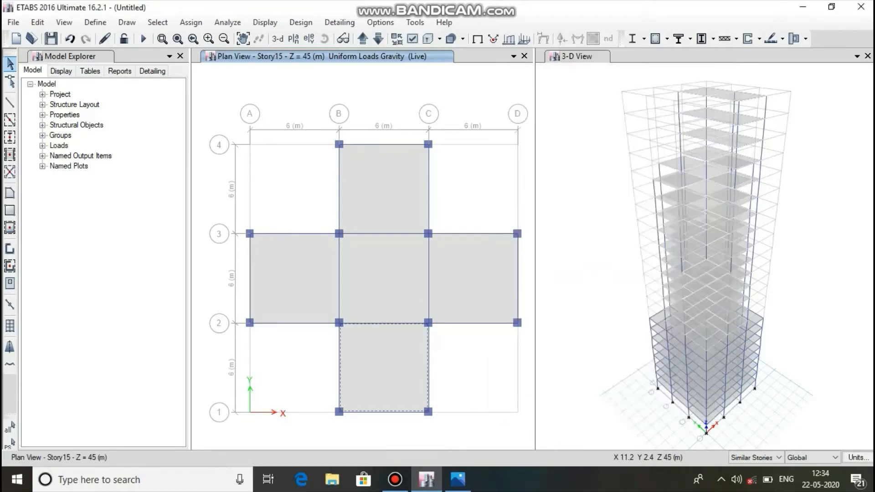
left_click(386, 292)
left_click(368, 195)
left_click(311, 259)
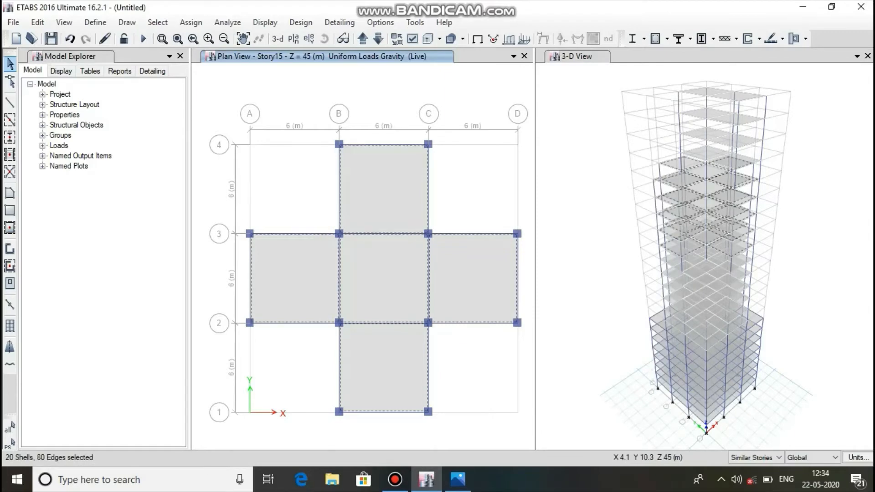
Assign a uniform Live shell load of 4 kN/m² in the gravity direction to the selected Story15 slabs, replacing existing loads.
left_click(191, 22)
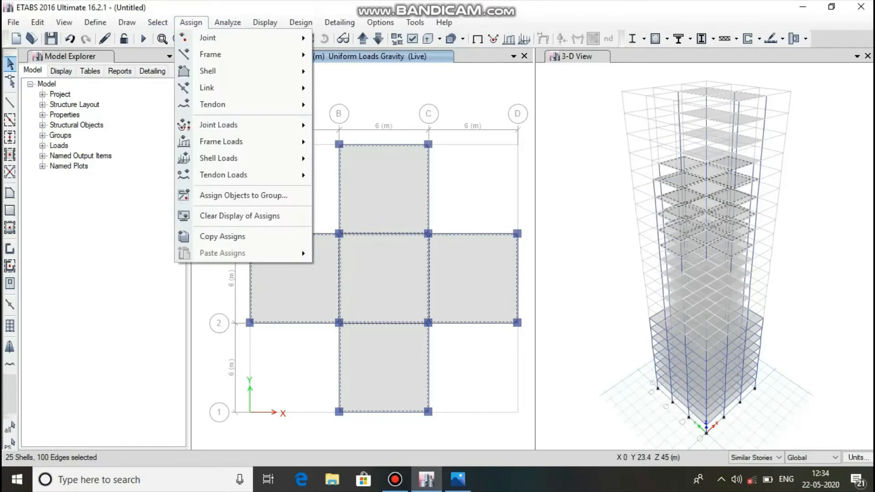
mouse_move(243, 159)
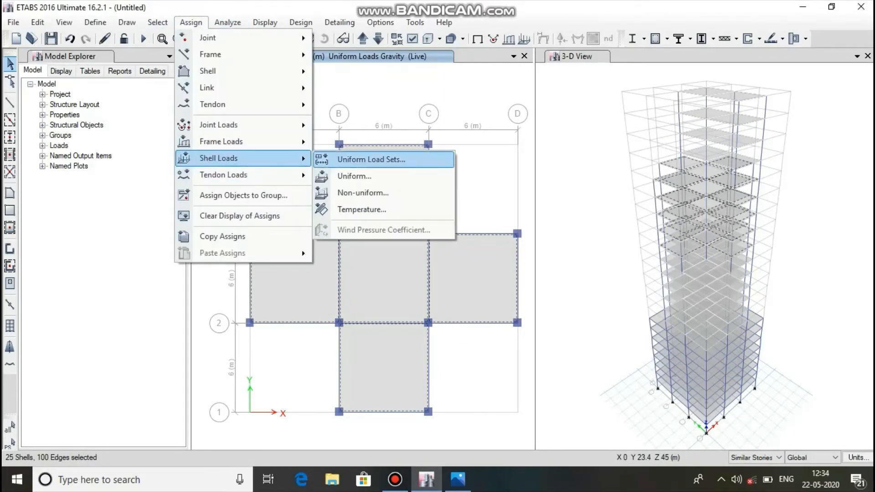
left_click(354, 176)
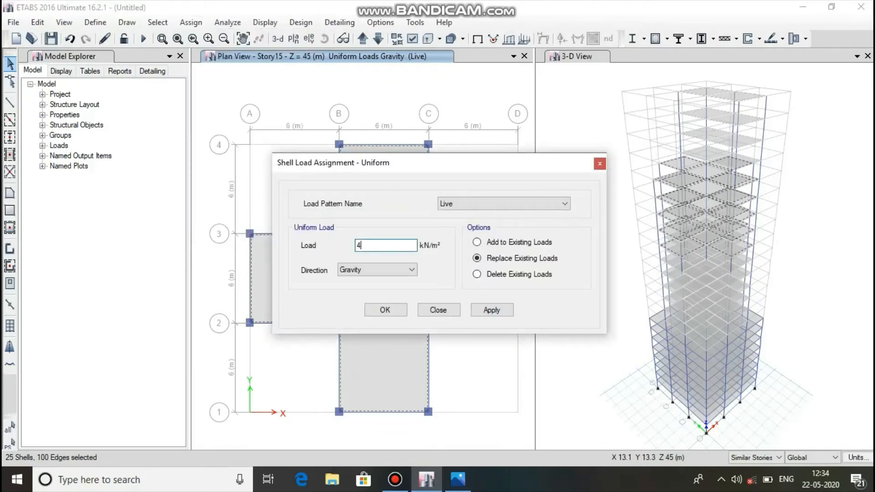
left_click(491, 310)
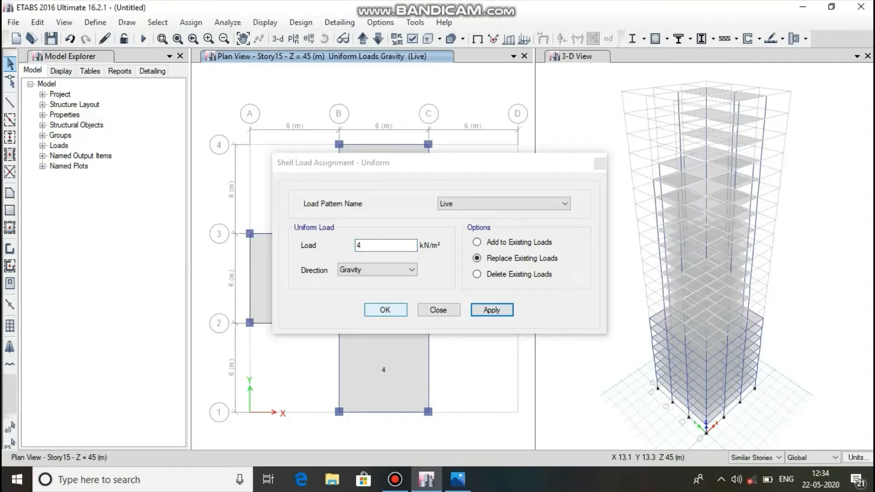
left_click(385, 309)
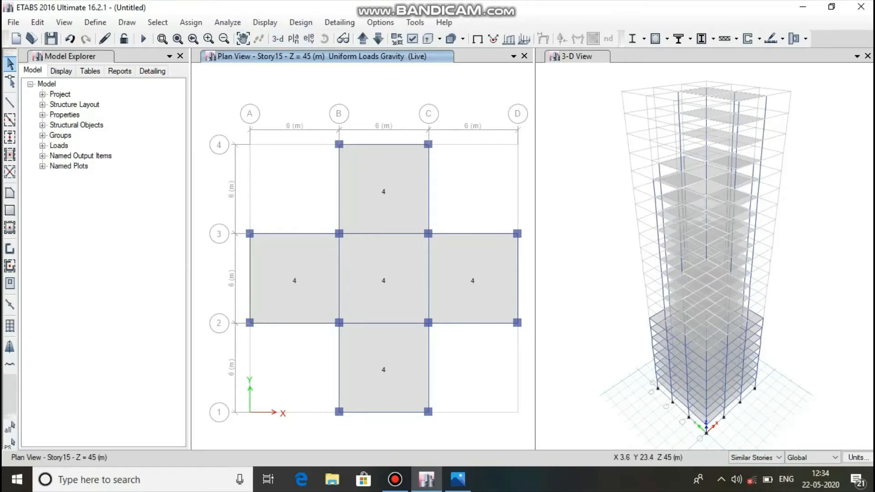
Switch the plan view to Story20 and select both slab panels between grids B and C.
left_click(362, 39)
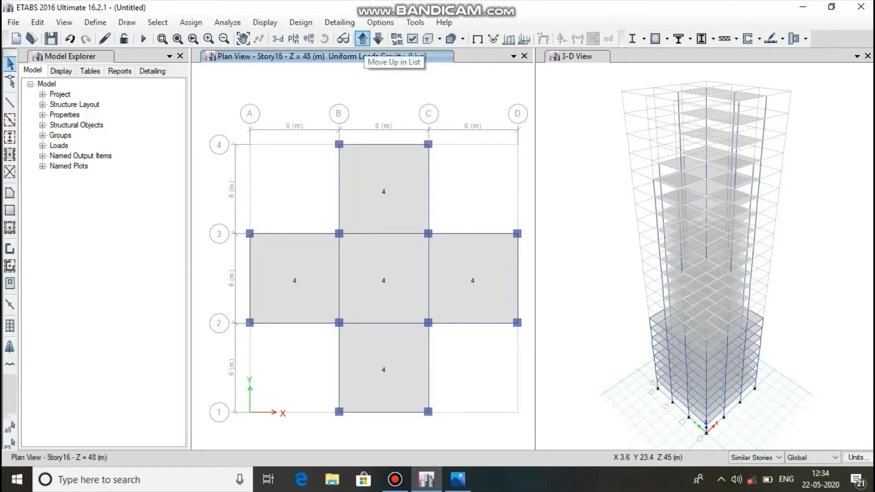
left_click(362, 39)
left_click(362, 39)
left_click(362, 39)
left_click(362, 39)
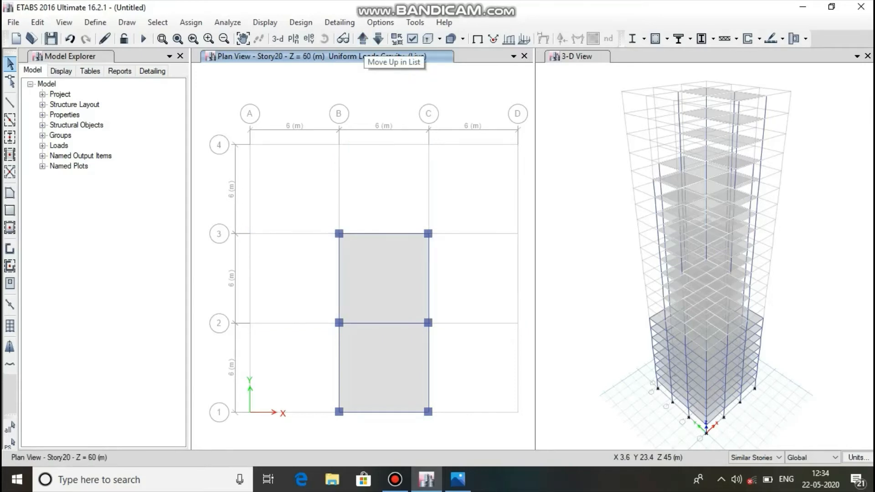
left_click(191, 22)
left_click(191, 22)
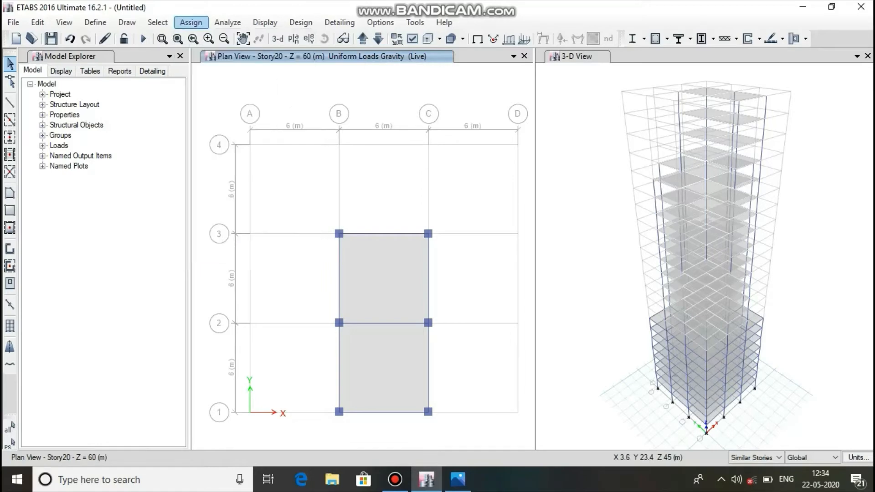
left_click(411, 254)
left_click(403, 377)
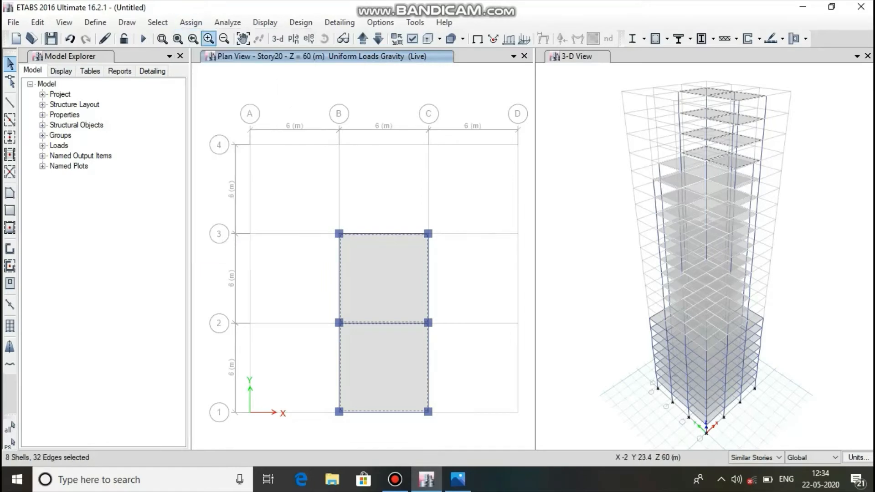
Assign a uniform Live shell load of 3.5 kN/m² in the gravity direction to the selected Story20 slabs, replacing existing loads.
left_click(191, 23)
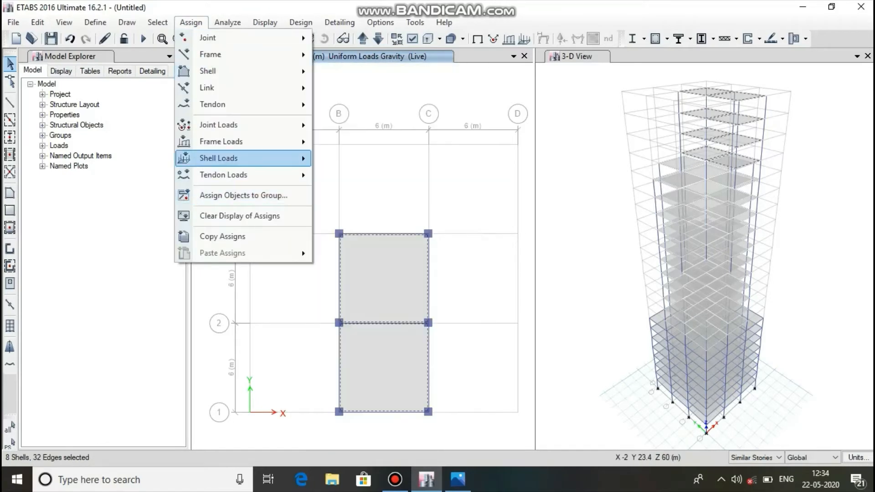
mouse_move(219, 158)
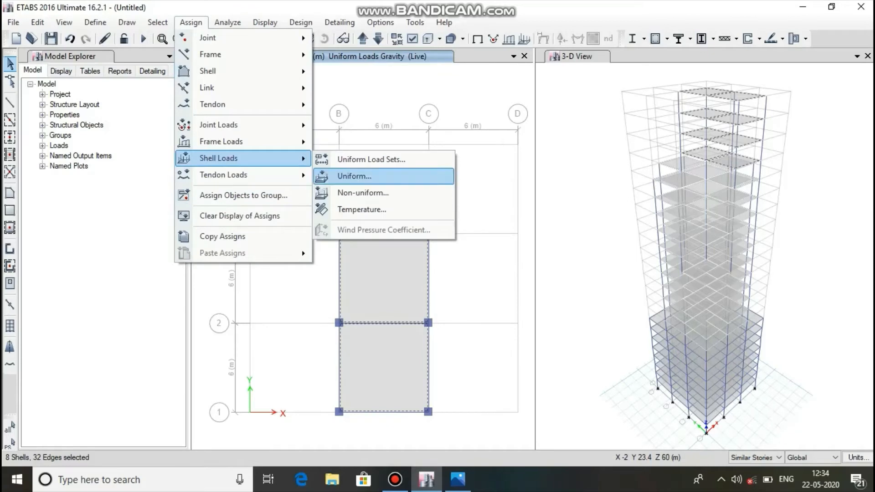
left_click(354, 176)
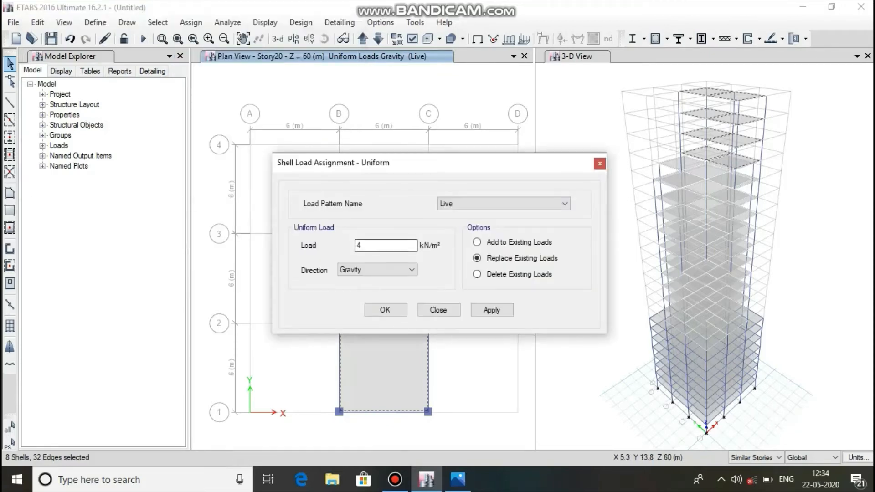
type("3.5")
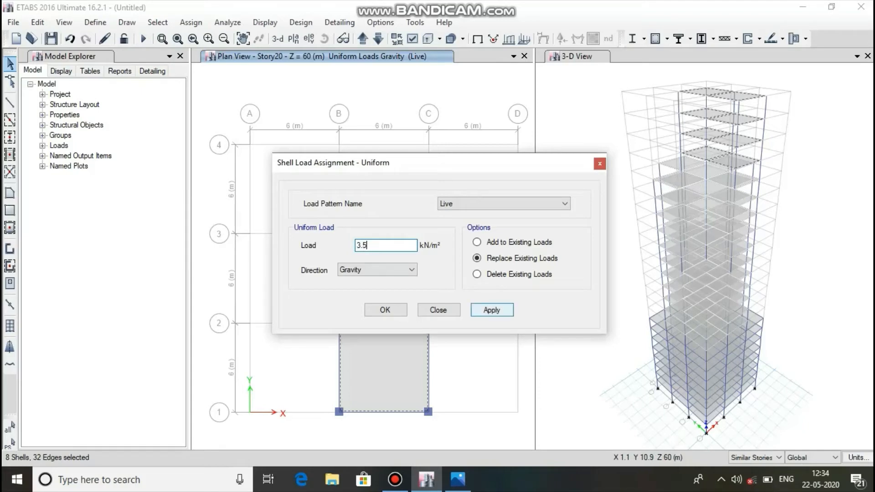
left_click(491, 310)
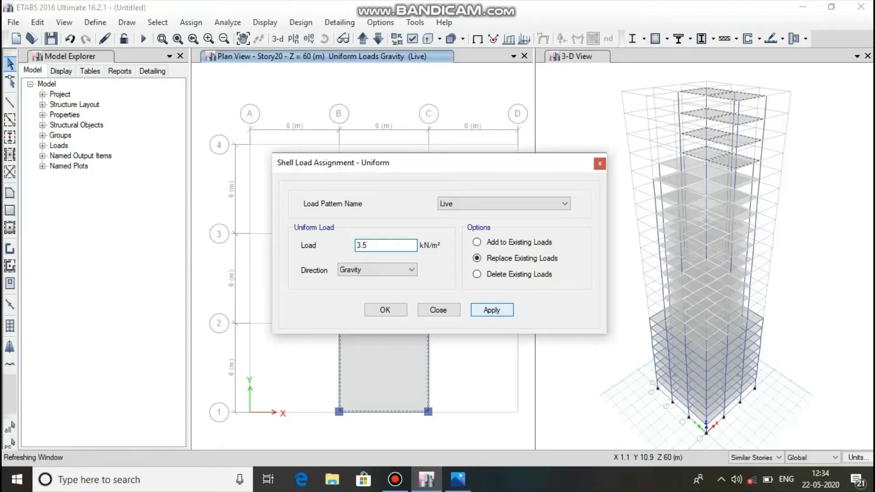
left_click(370, 310)
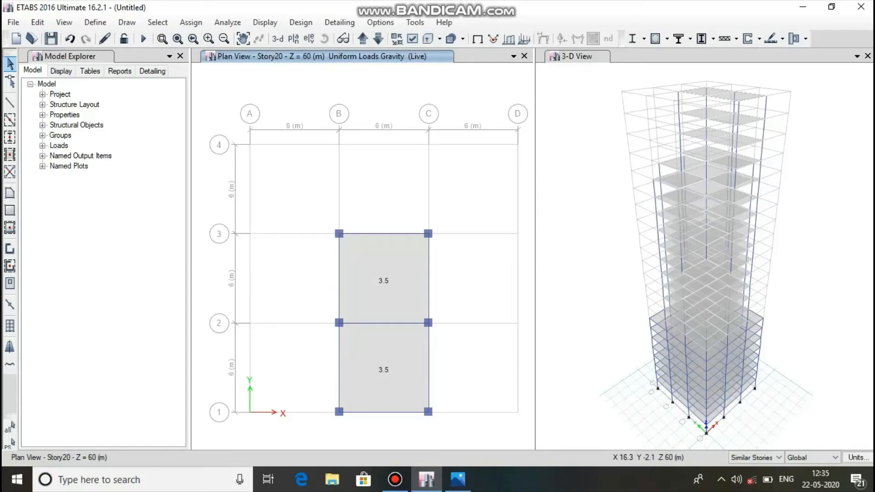
Check the reference plan, set the story scope to All Stories, and switch the plan view to Story1.
left_click(457, 478)
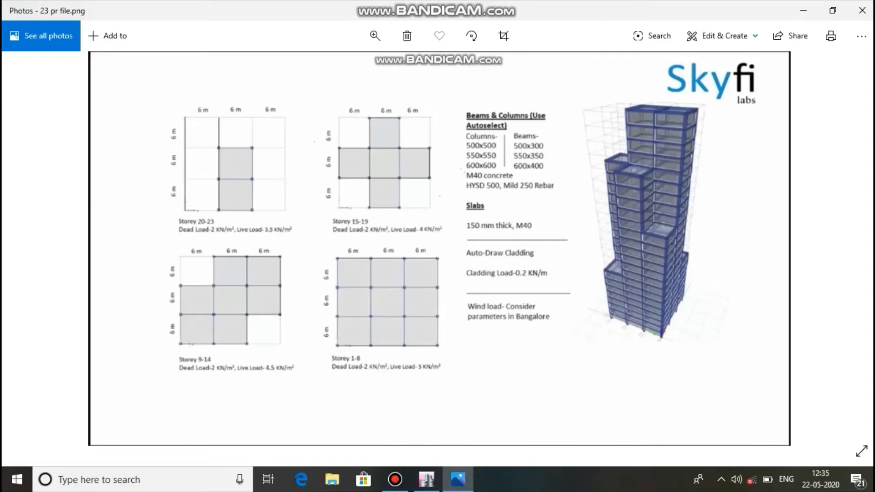
left_click(427, 479)
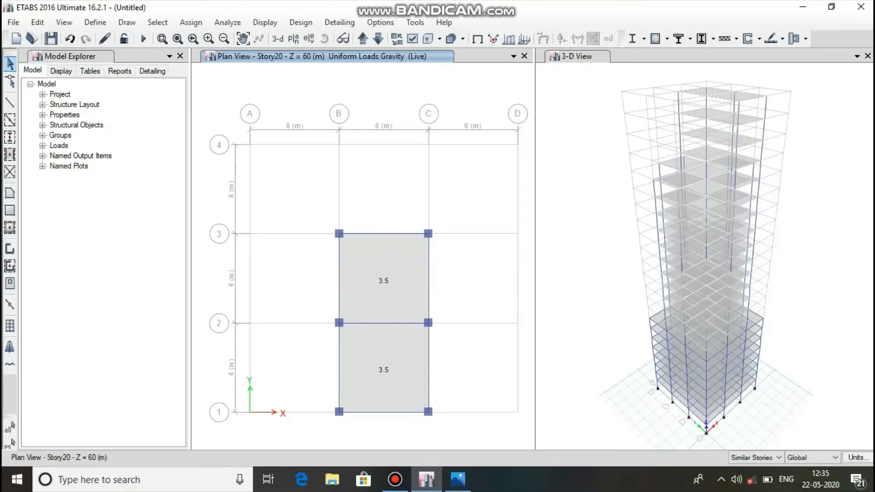
left_click(762, 457)
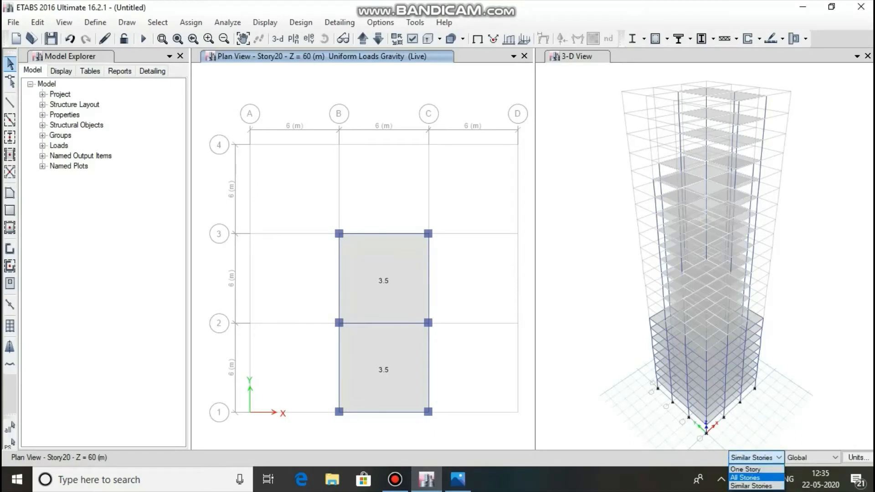
left_click(745, 477)
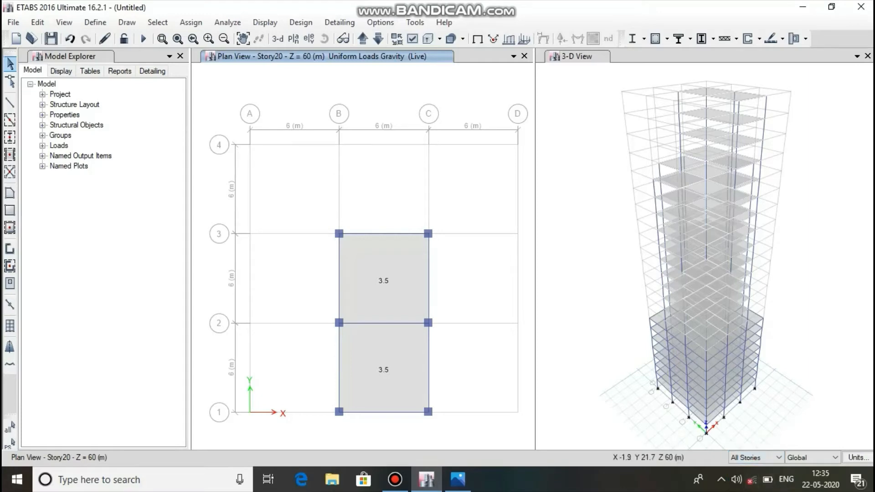
left_click(293, 38)
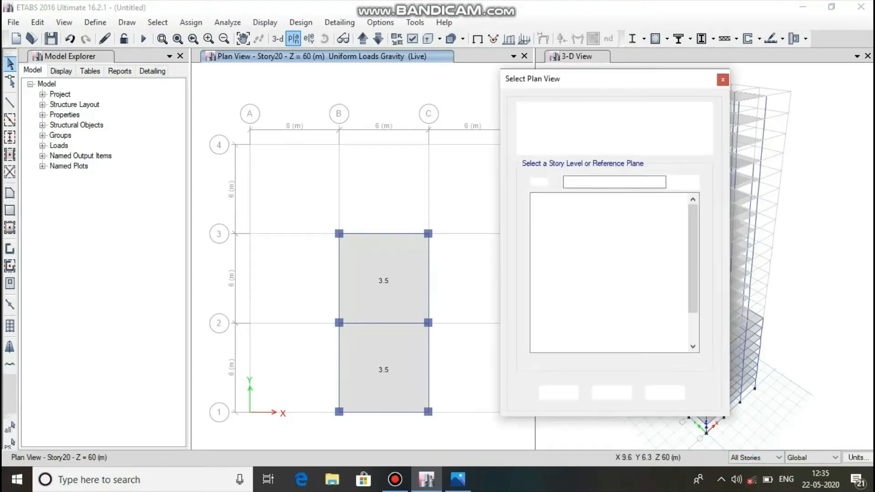
left_click_drag(693, 269, 693, 299)
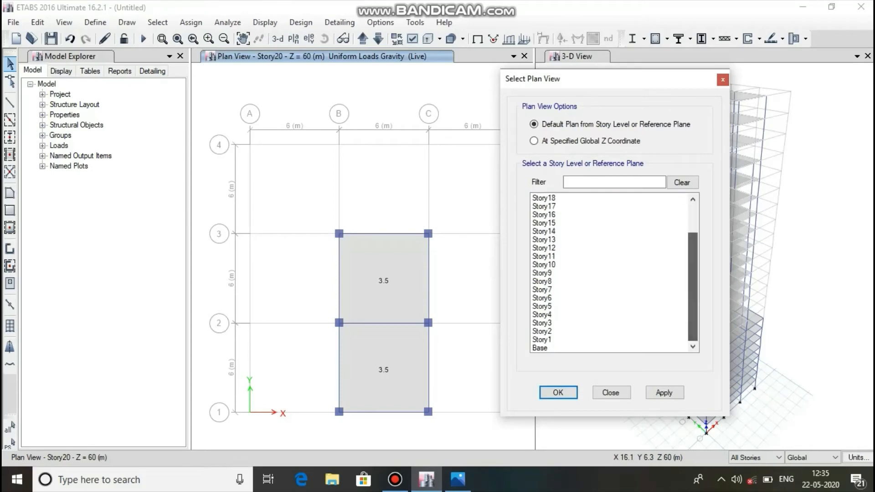
left_click(592, 339)
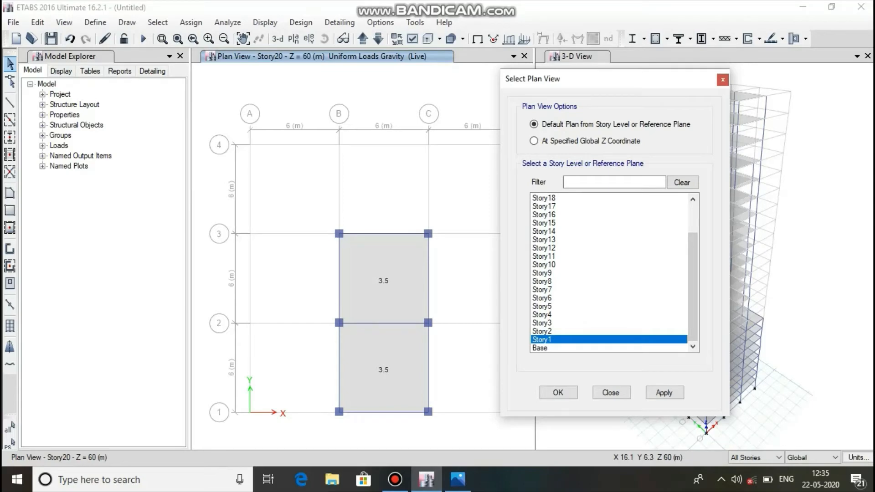
left_click(664, 392)
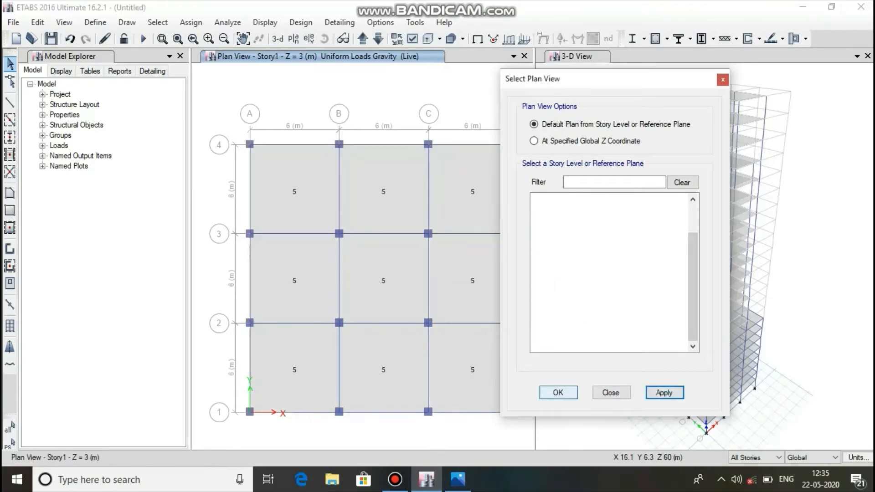
left_click(558, 392)
left_click(395, 480)
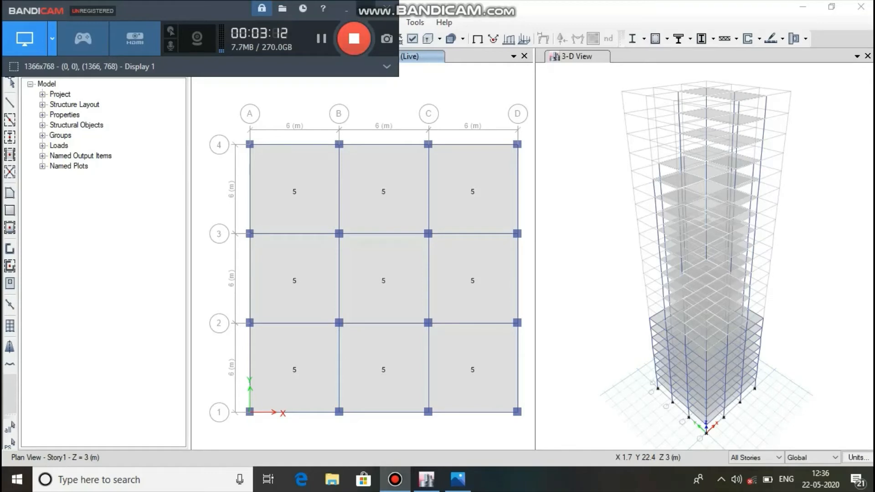
left_click(366, 9)
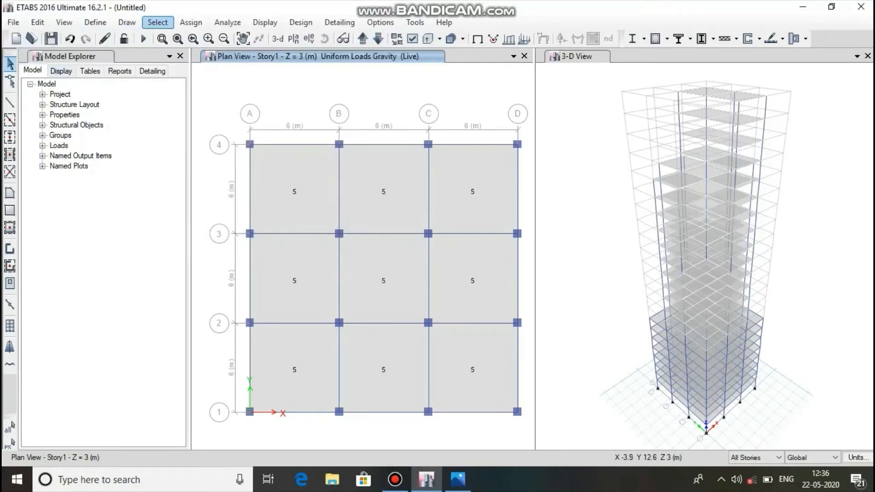
Auto-draw cladding around the whole building using the floors.
left_click(127, 22)
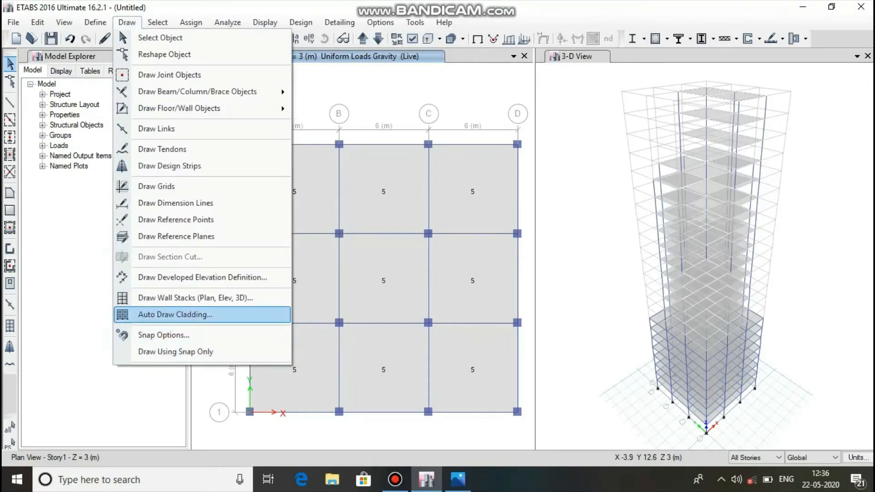
left_click(175, 315)
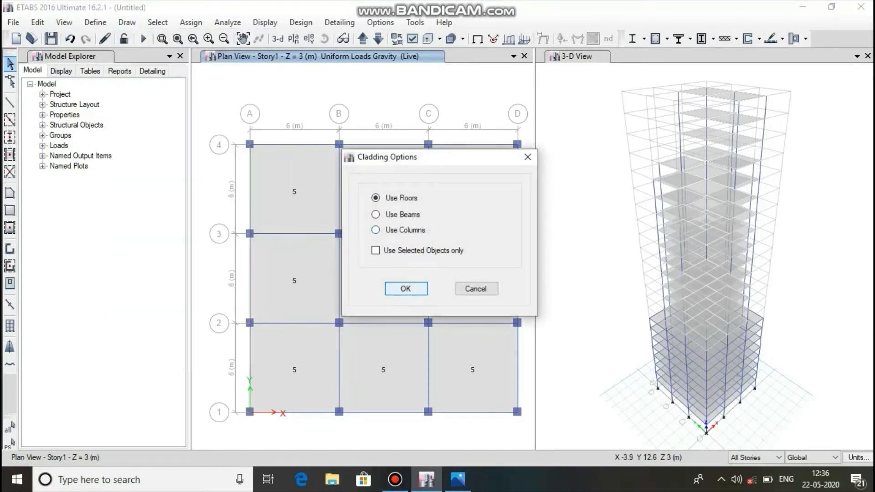
key("Return")
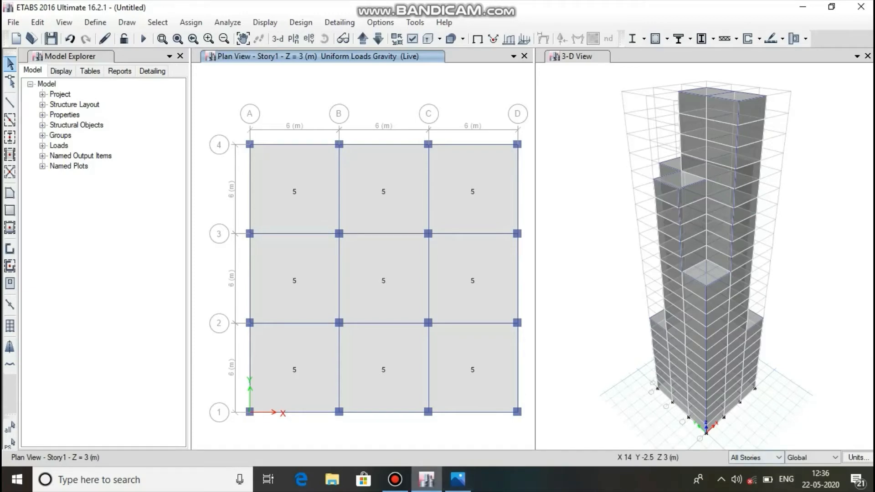
Check the cladding load in the reference plan and set the story scope to Similar Stories.
left_click(458, 479)
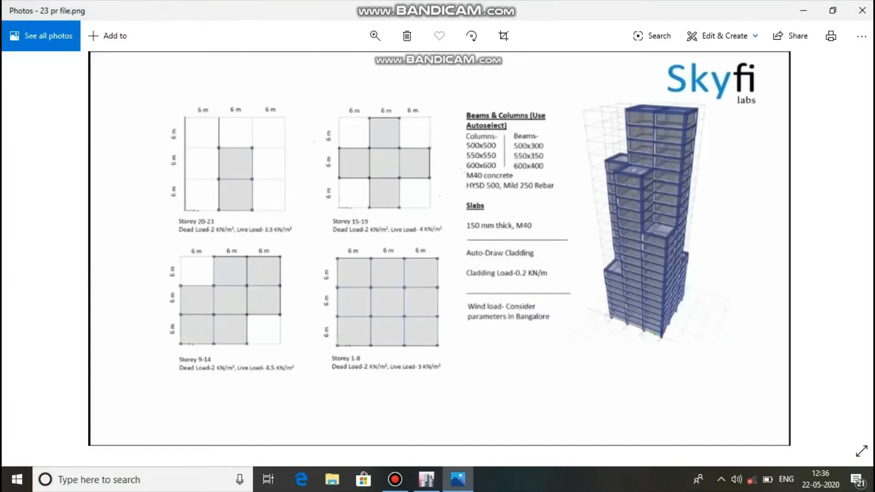
mouse_move(457, 480)
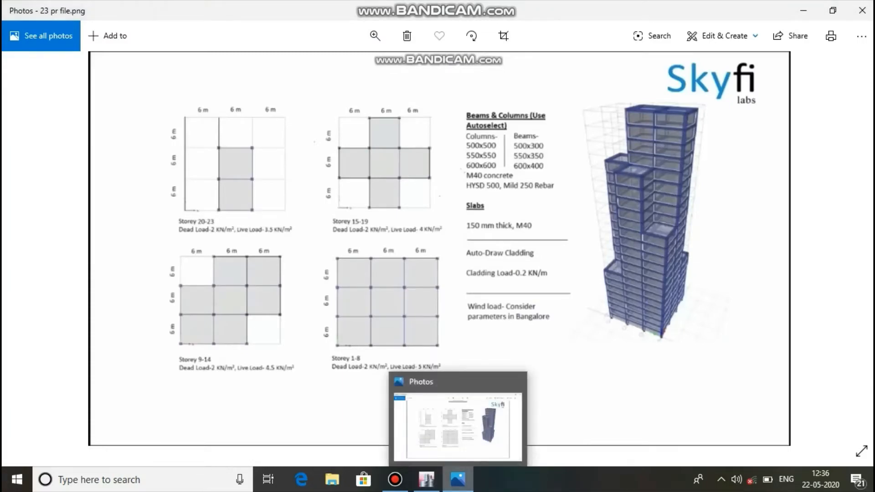
left_click(426, 479)
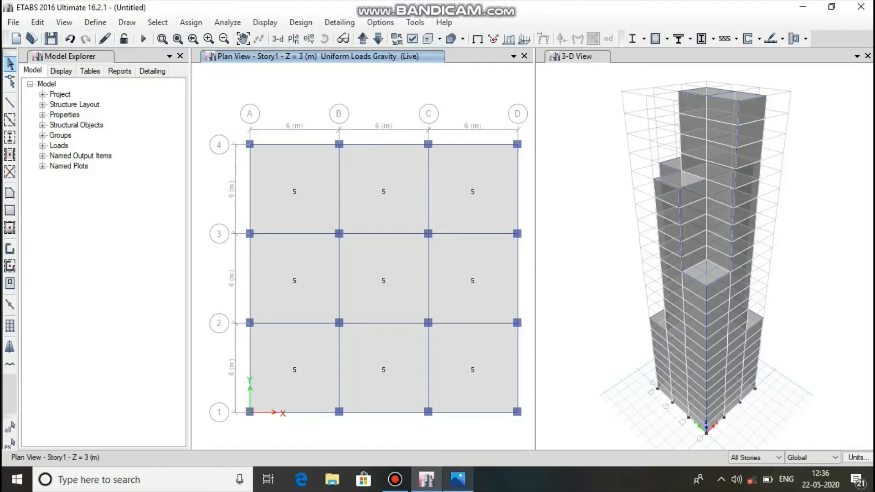
left_click(778, 457)
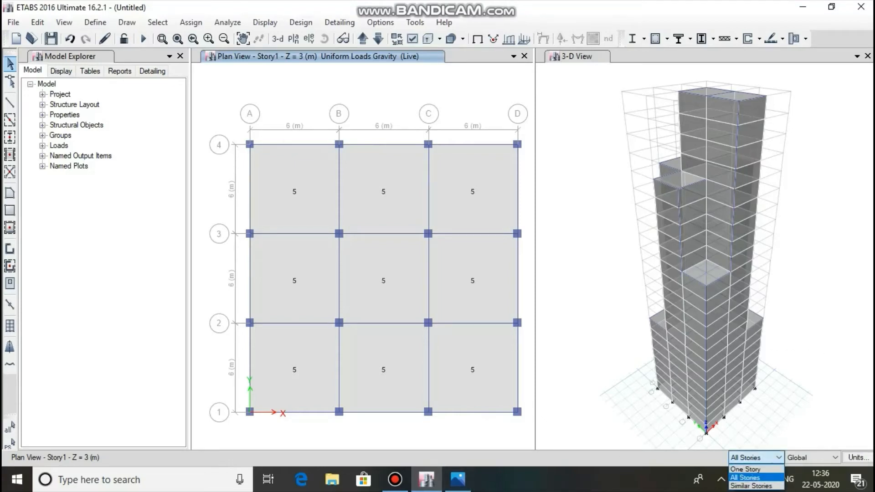
left_click(750, 486)
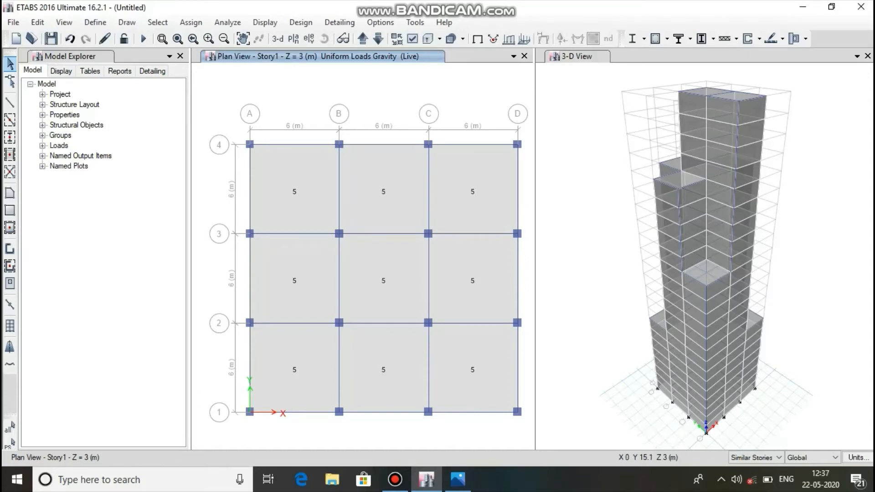
Select all perimeter beams along grids A, D, 1 and 4 on the Story1 plan.
left_click(249, 187)
left_click(273, 144)
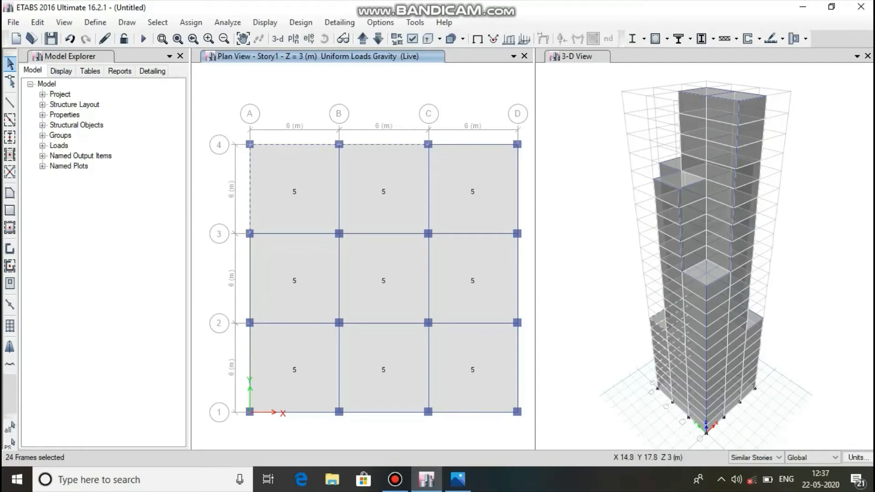
left_click(473, 144)
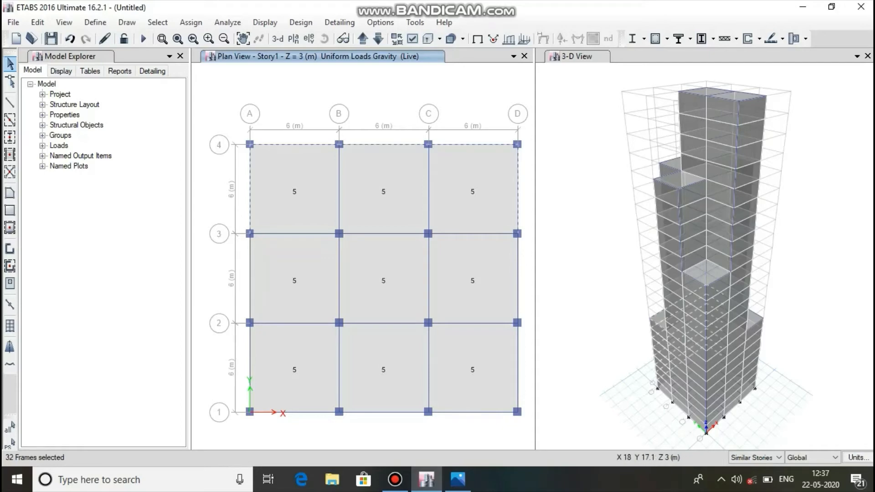
left_click(517, 158)
left_click(518, 259)
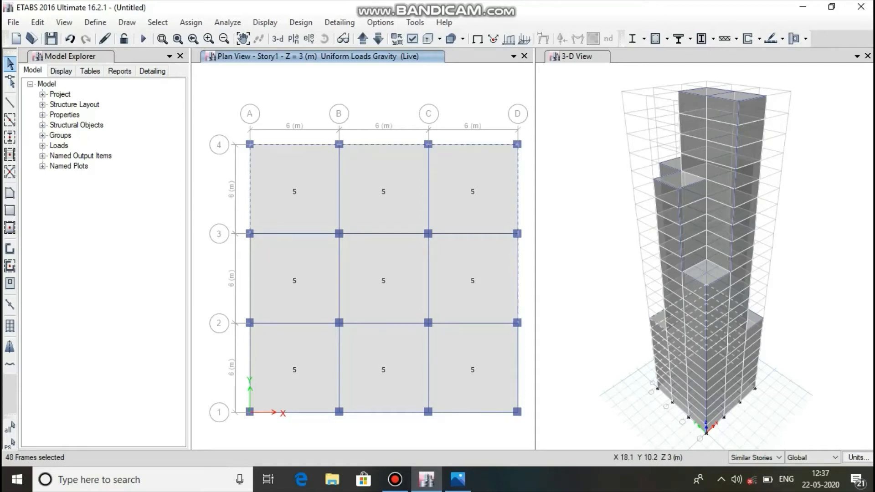
left_click(517, 391)
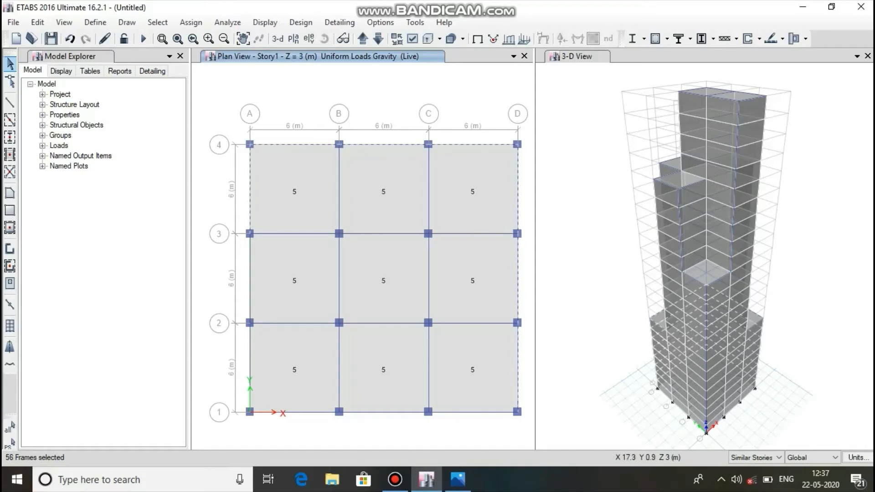
left_click(498, 413)
left_click(312, 413)
left_click(249, 302)
Assign a 0.2 kN/m uniform distributed Dead load in the gravity direction to the selected Story1 perimeter beams, replacing existing loads.
left_click(191, 22)
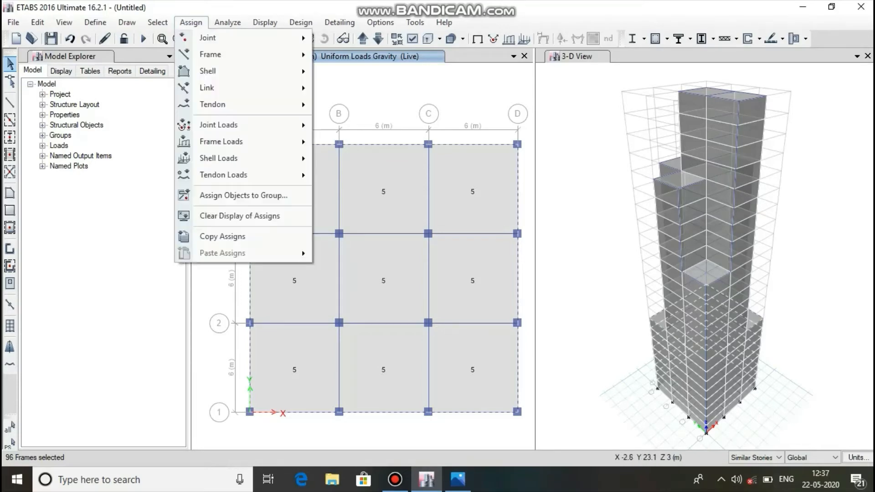
mouse_move(221, 141)
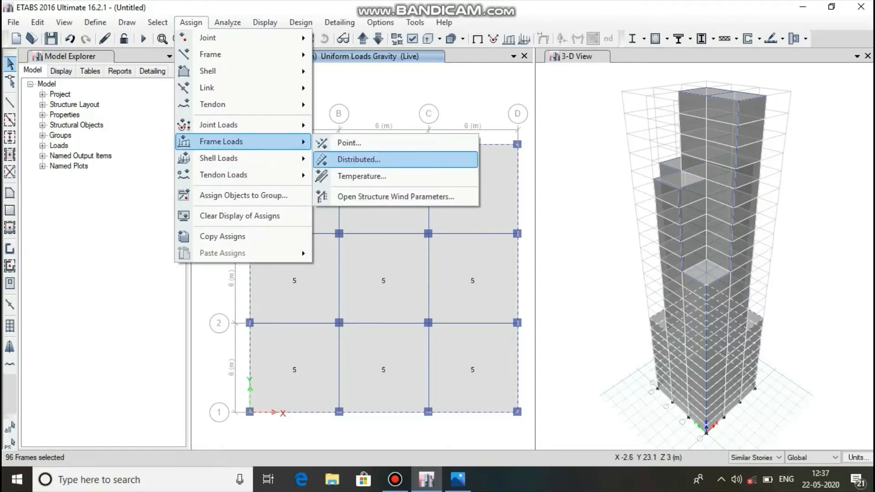
left_click(359, 159)
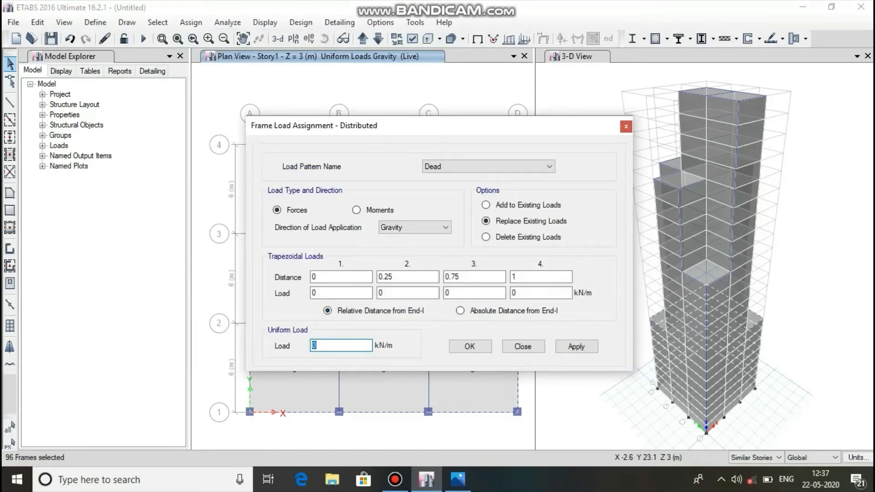
type("0.2")
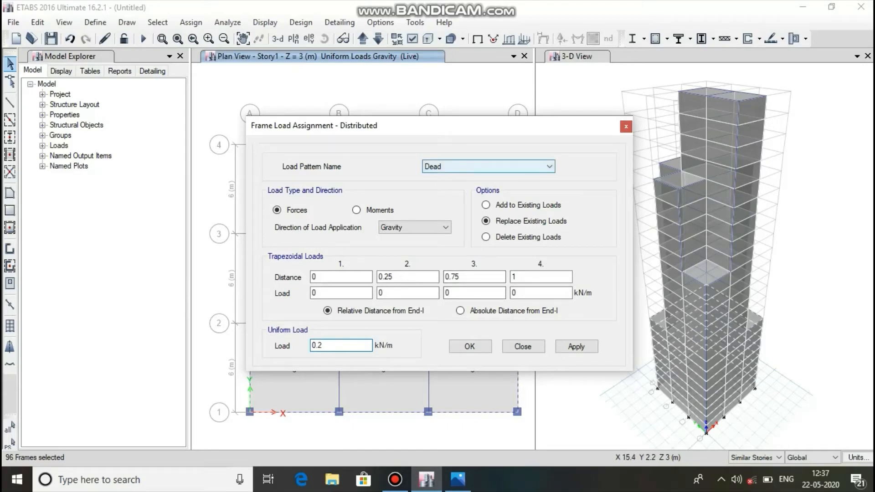
left_click(575, 347)
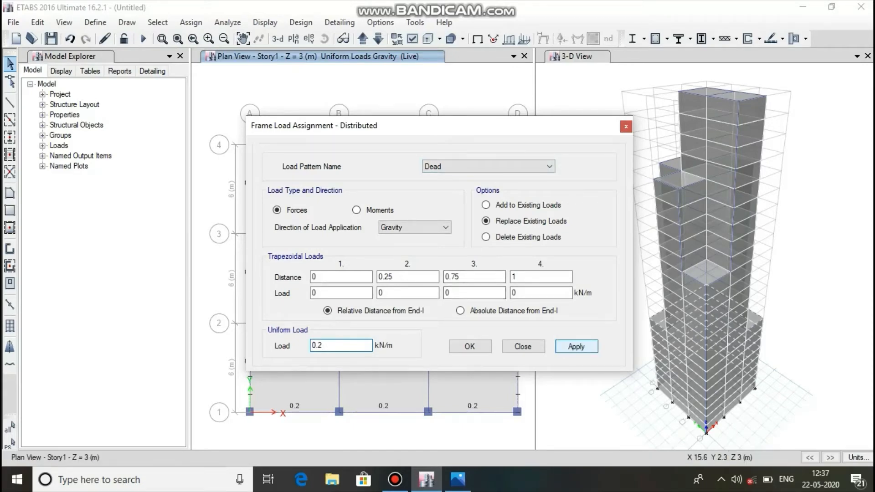
left_click(470, 346)
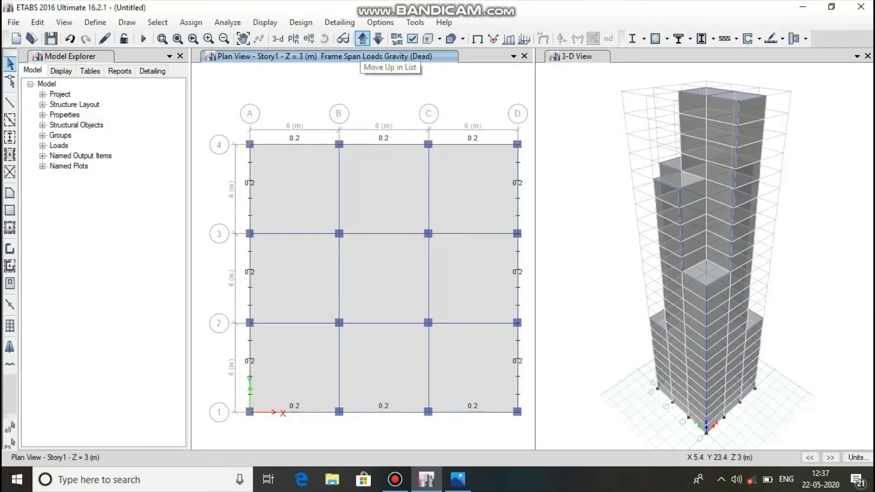
Move the plan view up to Story9 and restore its undeformed shape display.
left_click(362, 39)
left_click(363, 39)
left_click(362, 39)
left_click(362, 40)
left_click(362, 40)
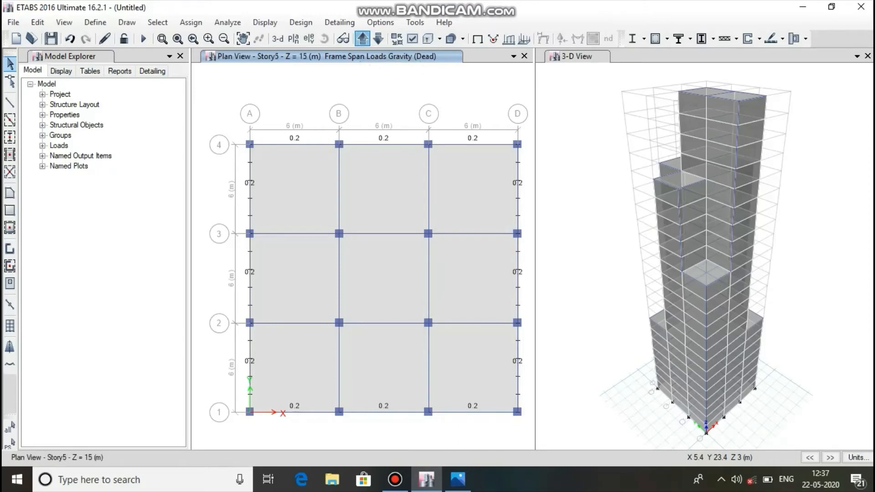
left_click(362, 39)
left_click(362, 39)
left_click(362, 39)
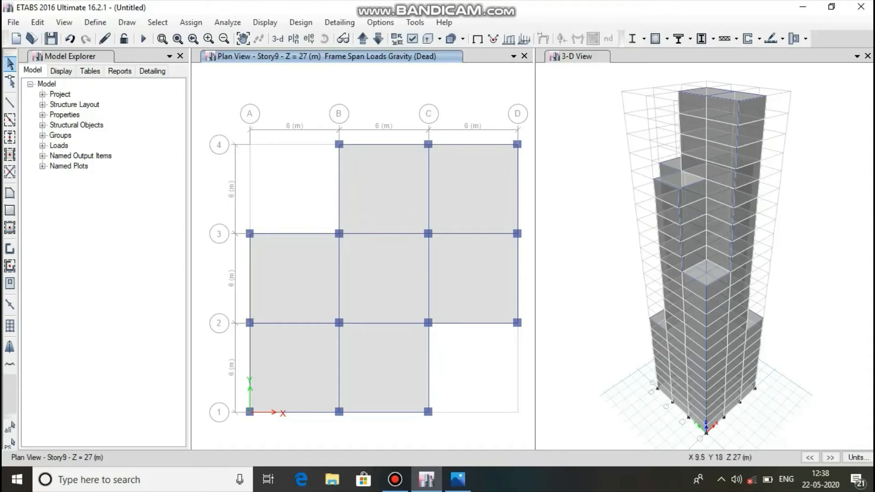
left_click(392, 145)
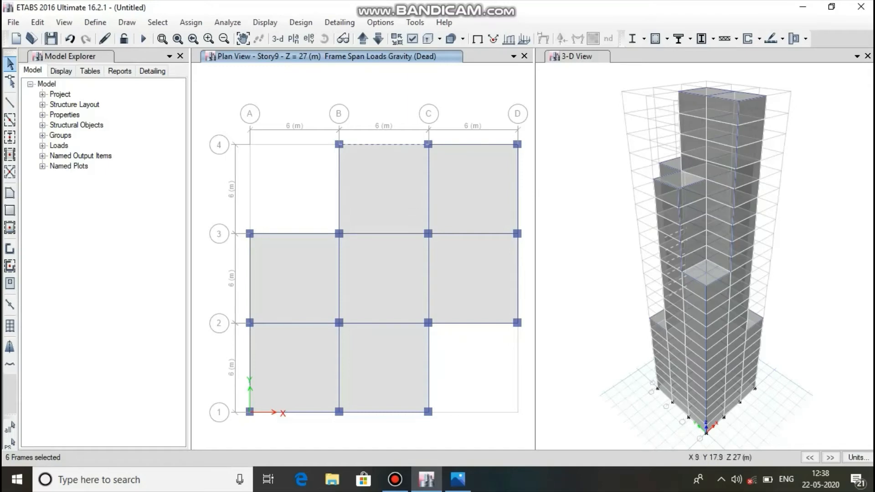
left_click(384, 145)
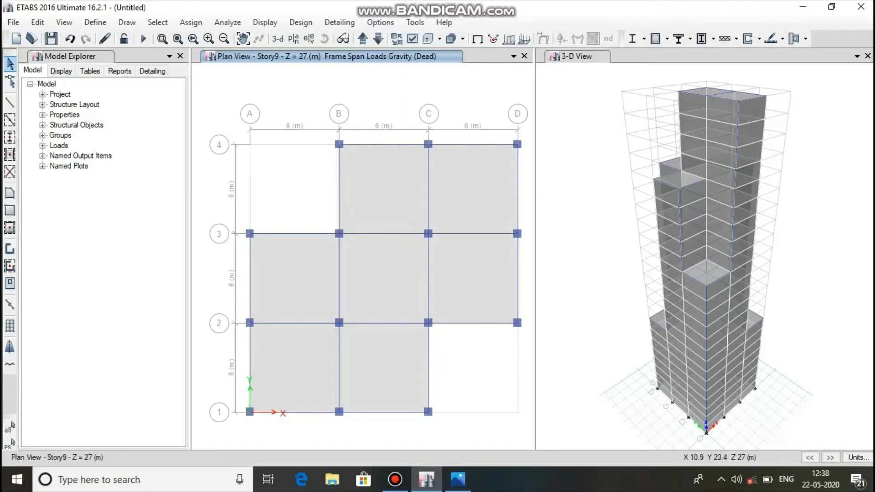
left_click(264, 22)
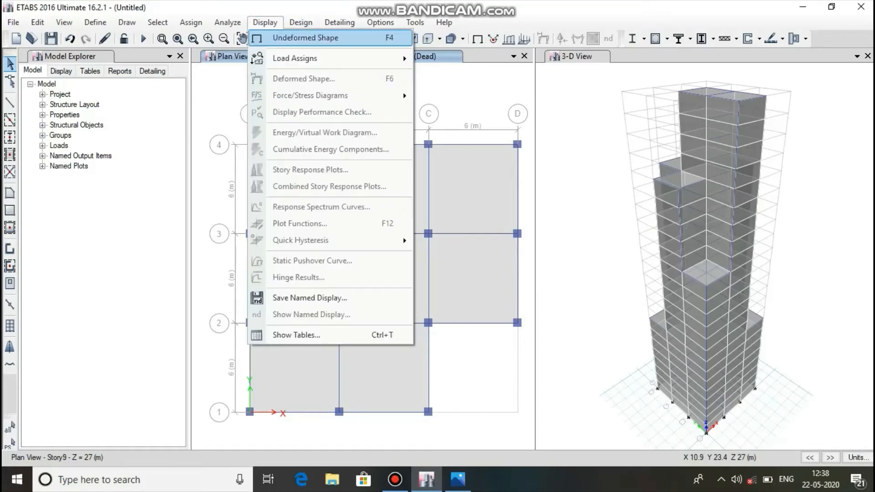
left_click(255, 38)
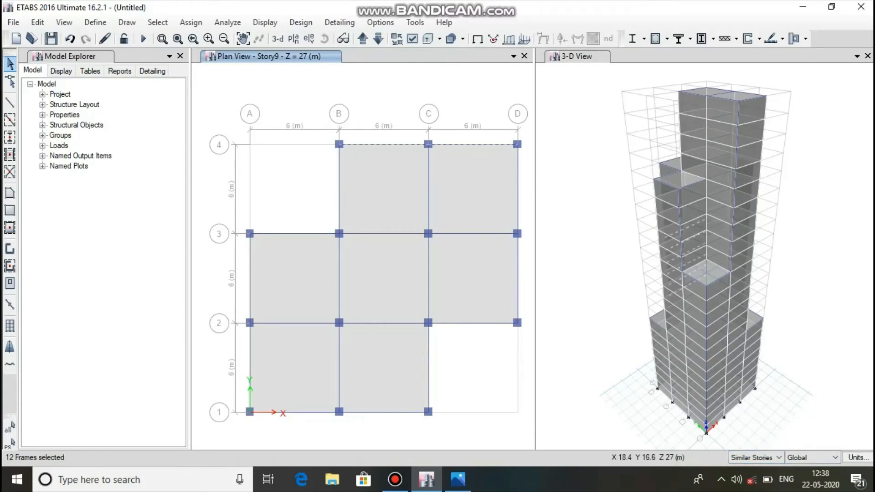
Select all beams along the stepped outer perimeter of the Story9 plan, including the edges around the two missing corner bays.
left_click(517, 170)
left_click(487, 323)
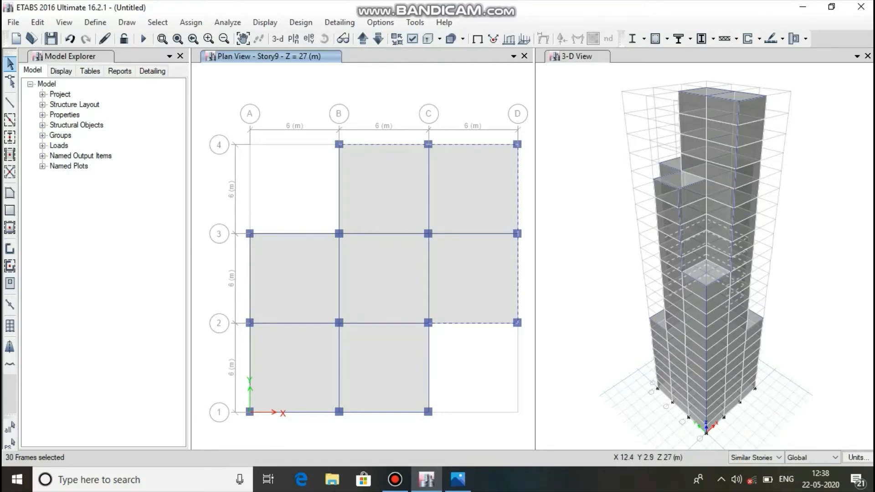
left_click(383, 411)
left_click(251, 348)
left_click(248, 285)
left_click(290, 233)
left_click(338, 200)
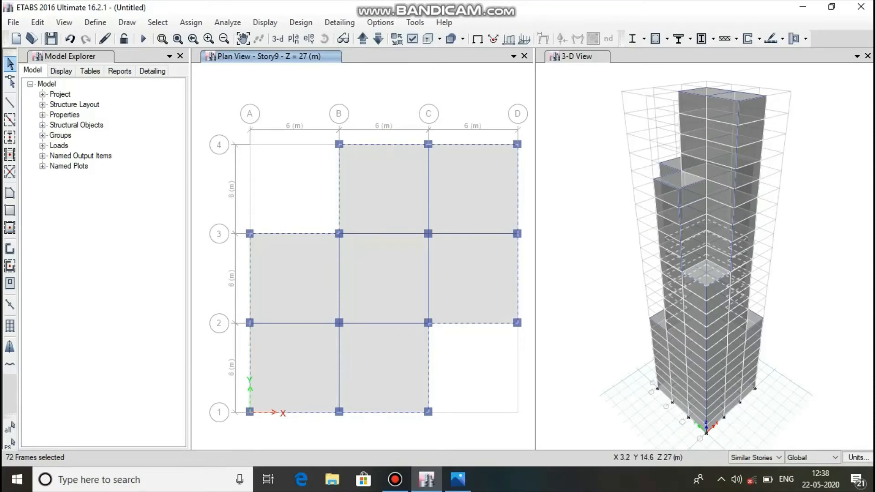
Assign a 0.2 kN/m uniform distributed Dead load in the gravity direction to the selected Story9 perimeter beams.
left_click(190, 21)
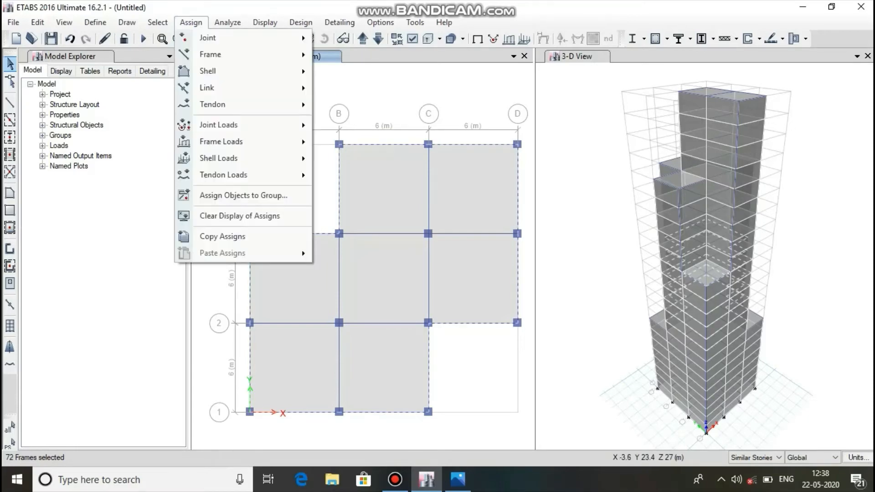
mouse_move(283, 141)
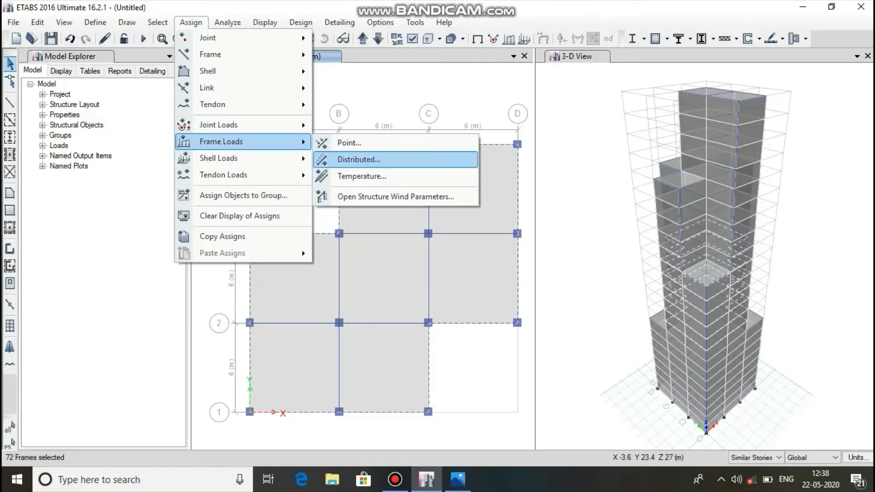
left_click(353, 158)
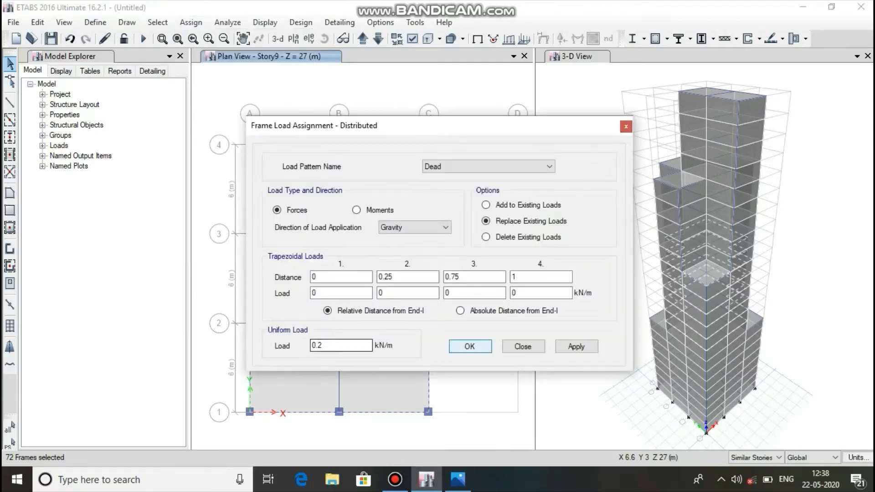
left_click(576, 347)
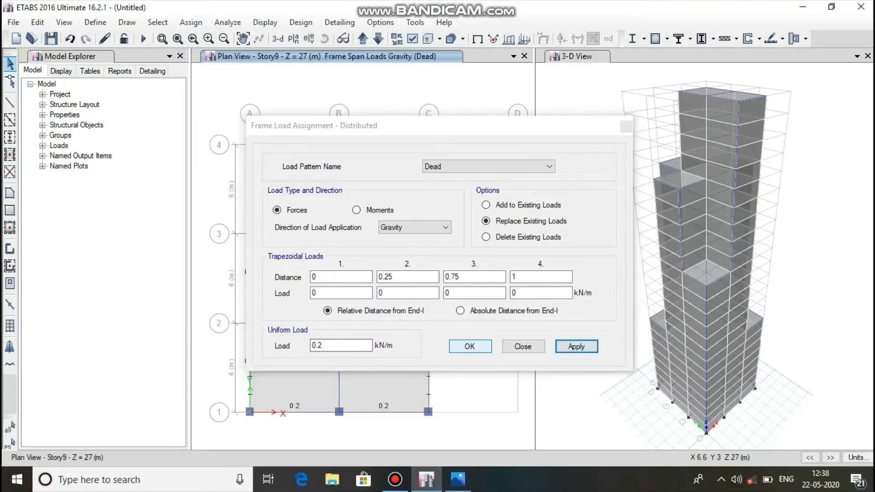
left_click(470, 346)
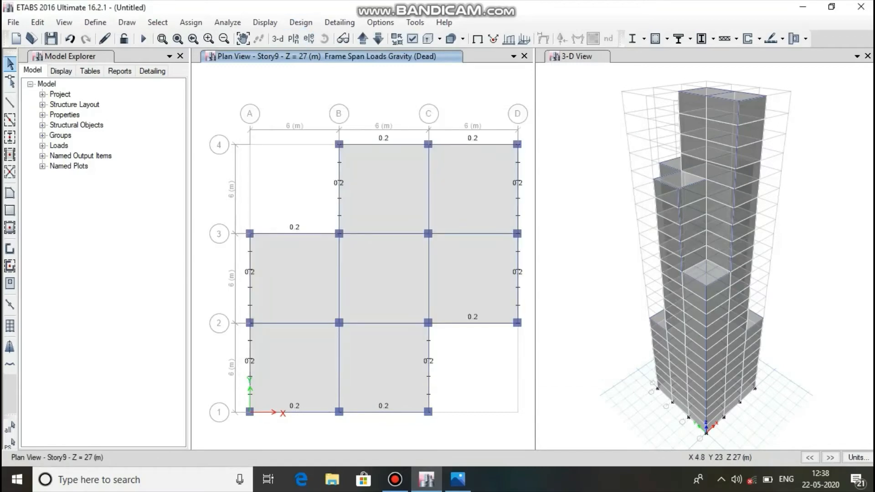
Switch the plan view to Story15 and show its undeformed shape.
left_click(293, 38)
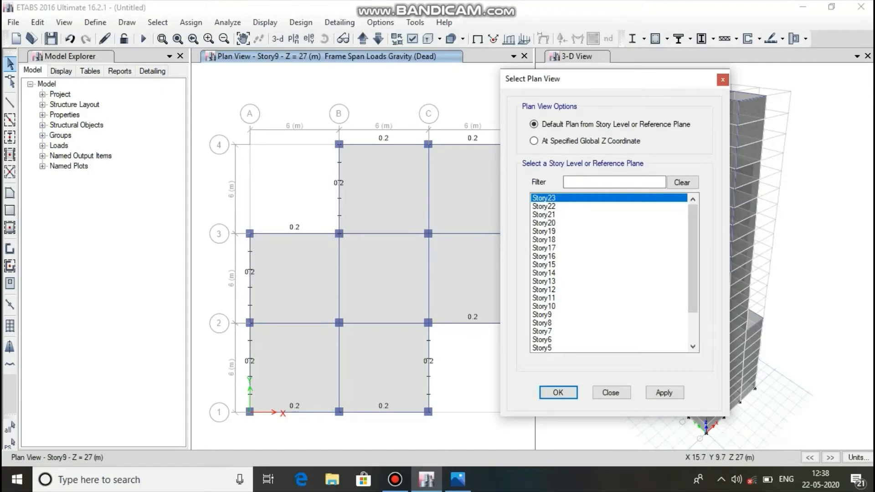
left_click(549, 265)
left_click(663, 392)
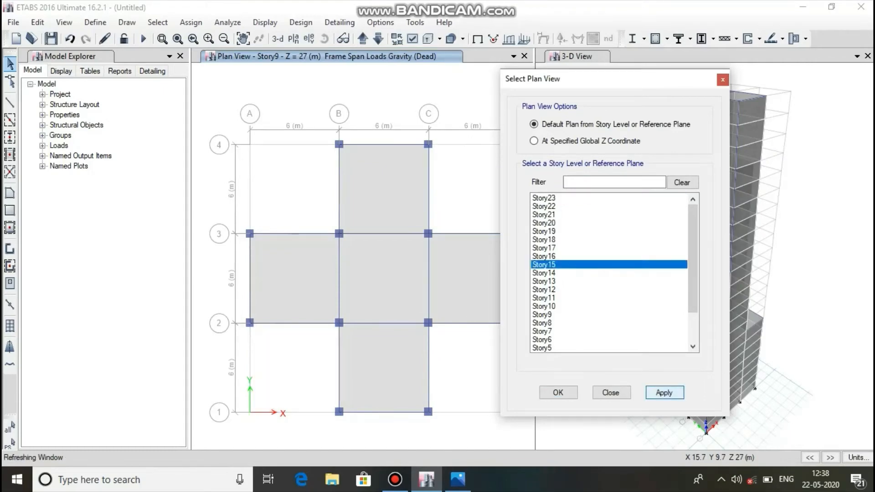
left_click(558, 392)
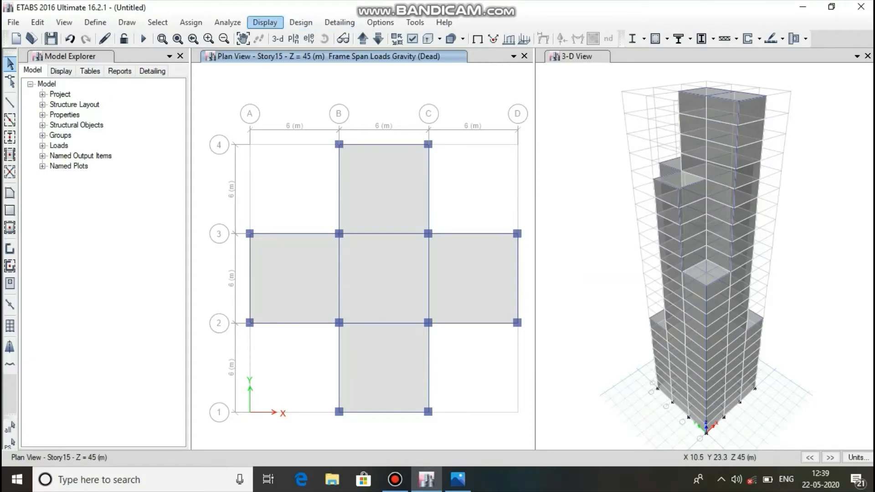
left_click(265, 22)
left_click(305, 38)
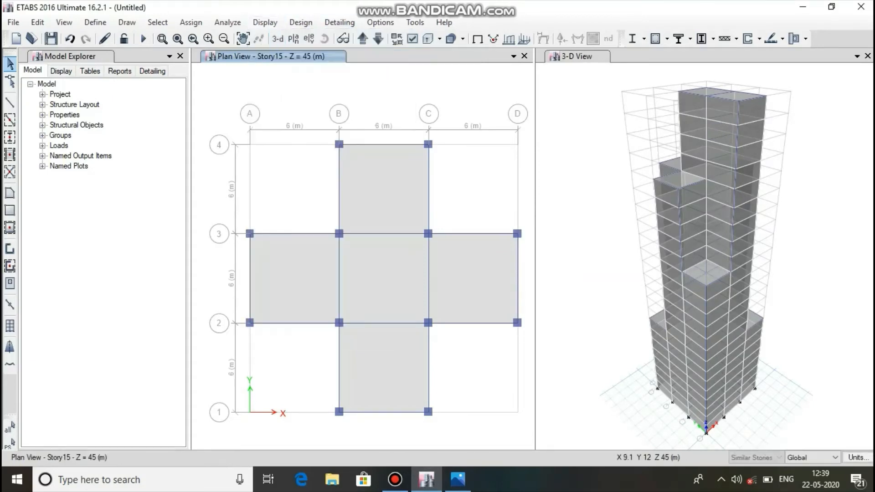
Select all outer perimeter beams of the cross-shaped Story15 plan.
left_click(428, 348)
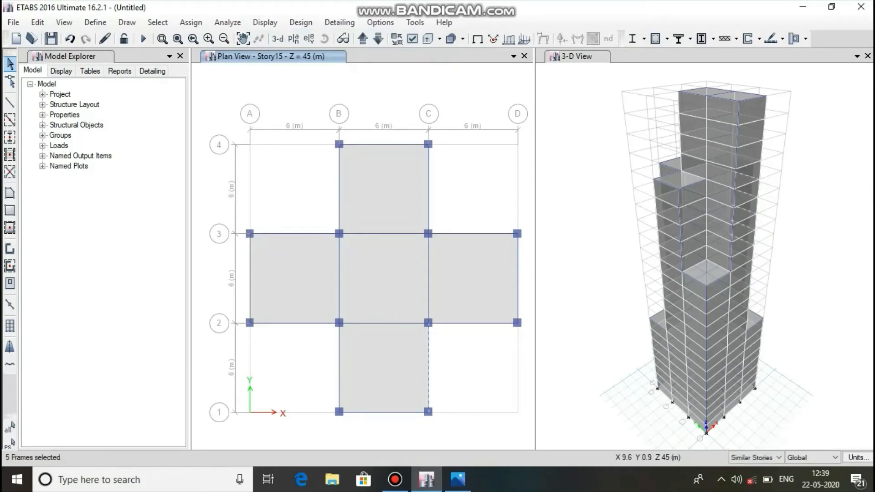
left_click(391, 411)
left_click(339, 365)
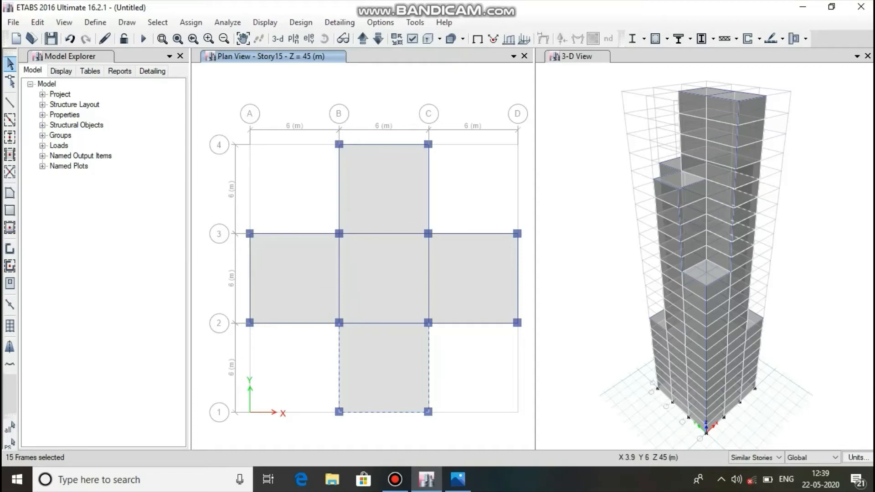
left_click(307, 323)
left_click(249, 282)
left_click(338, 195)
left_click(365, 141)
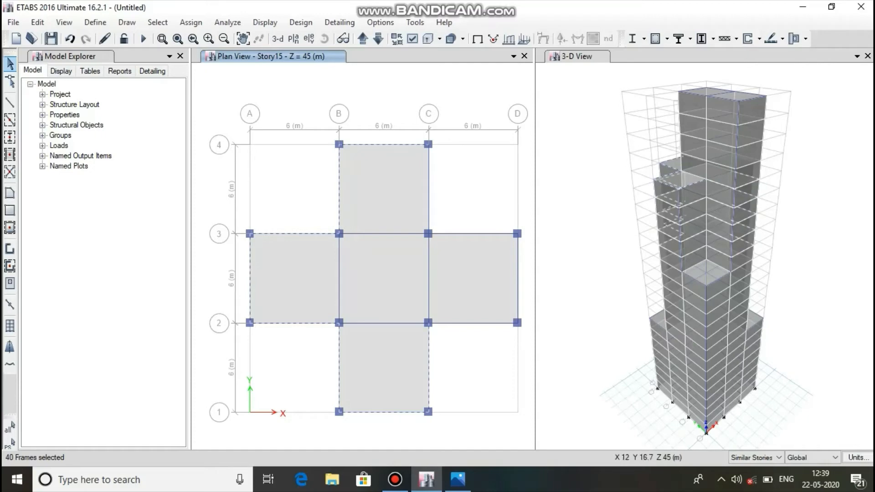
left_click(478, 233)
left_click(517, 271)
left_click(494, 323)
Assign a 0.2 kN/m uniform distributed Dead load in the gravity direction to the selected Story15 perimeter beams.
left_click(190, 23)
mouse_move(241, 141)
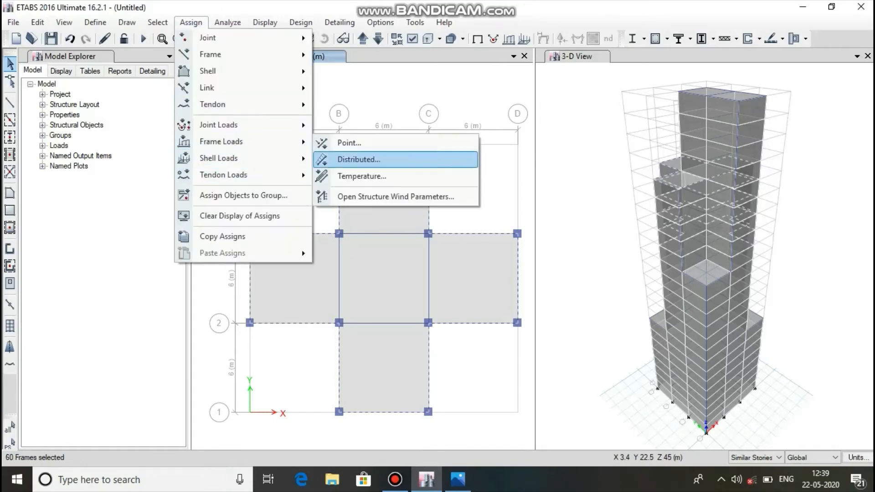
left_click(364, 158)
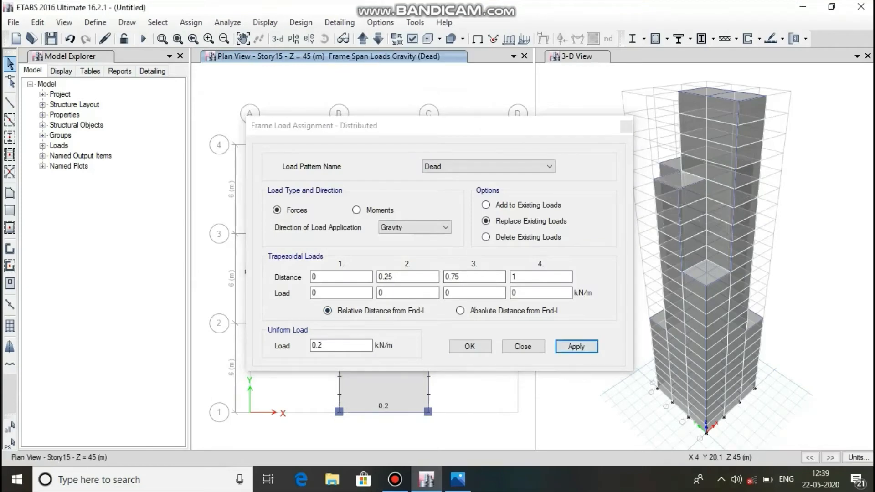
left_click(470, 346)
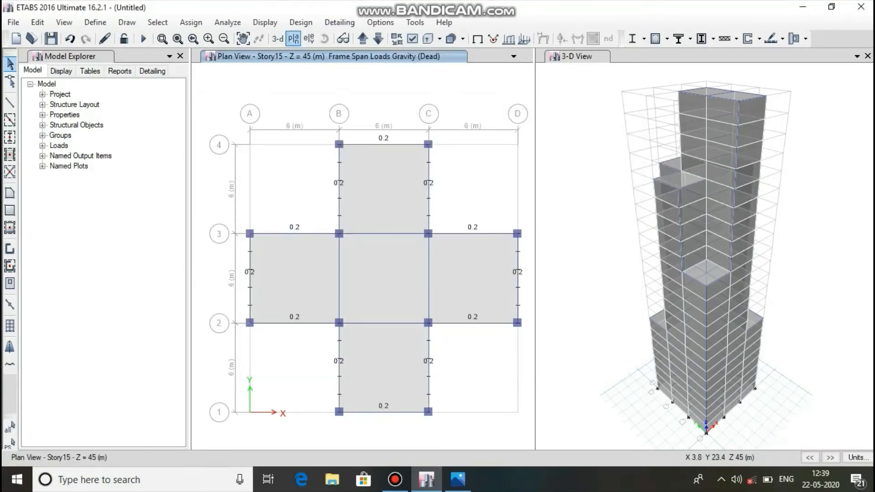
Switch the plan view to Story20.
left_click(294, 40)
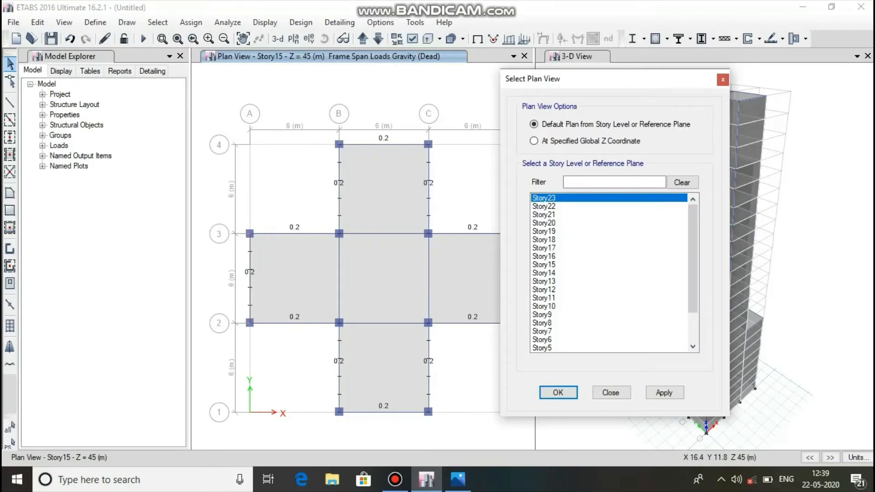
left_click(553, 223)
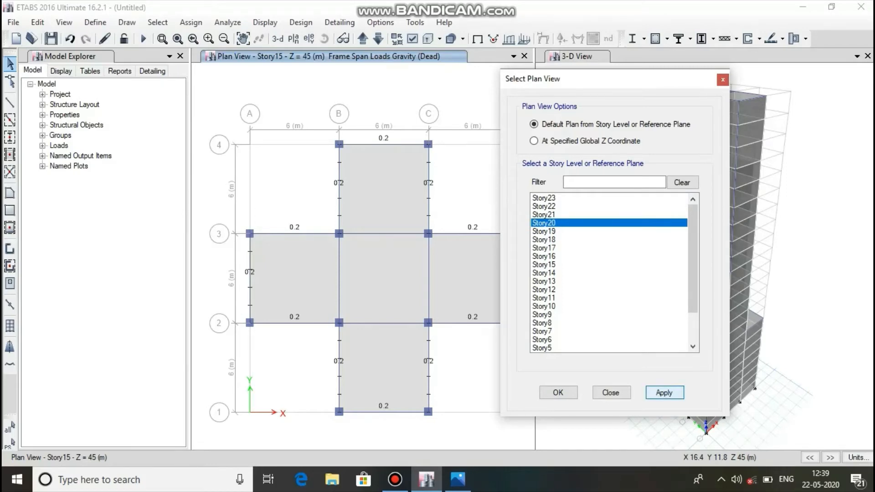
left_click(664, 393)
left_click(558, 393)
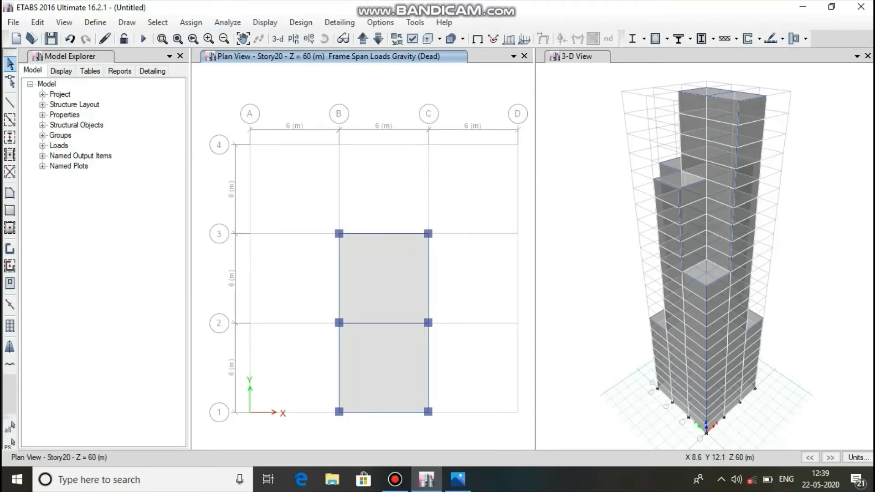
Select all perimeter beams of the Story20 plan along grids B, C, 1 and 3.
left_click(378, 233)
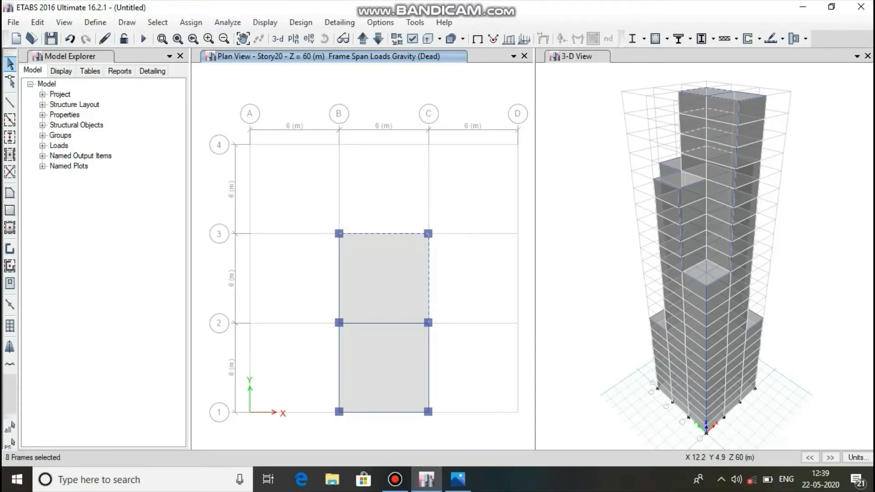
left_click(428, 345)
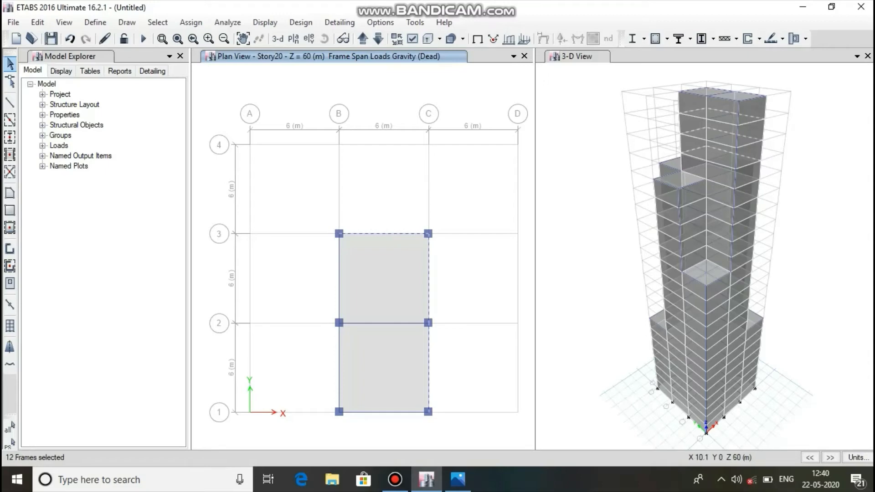
left_click(399, 412)
left_click(338, 365)
left_click(338, 290)
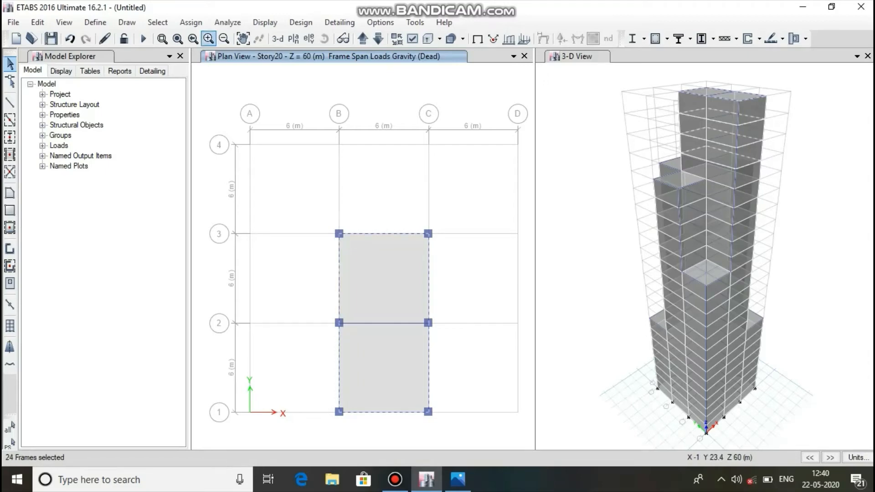
Assign a 0.2 kN/m uniform distributed Dead load in the gravity direction to the selected Story20 perimeter beams.
left_click(190, 22)
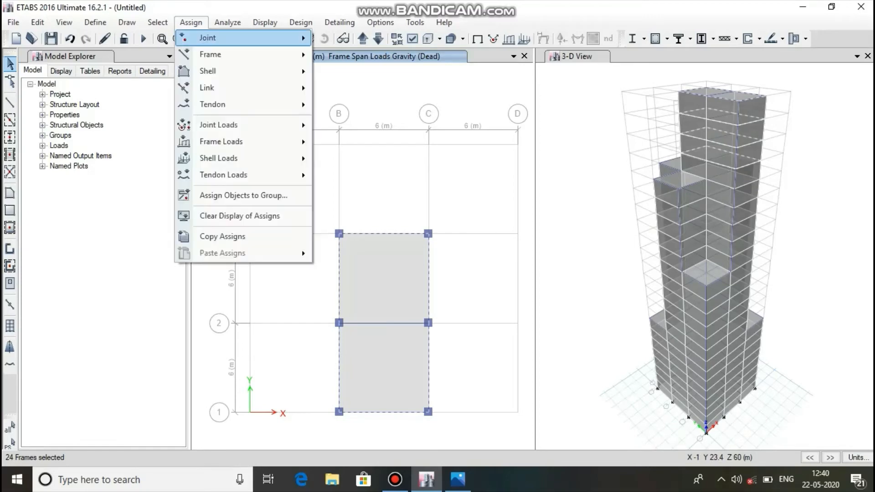
mouse_move(221, 141)
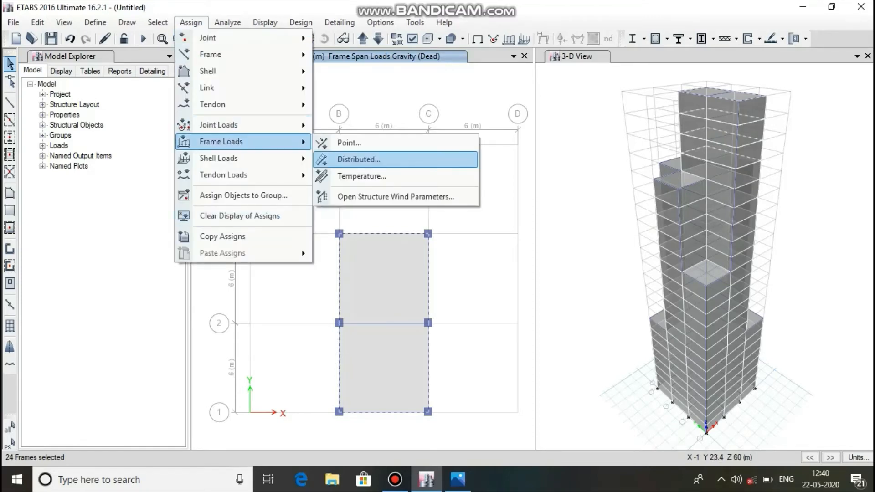
left_click(358, 159)
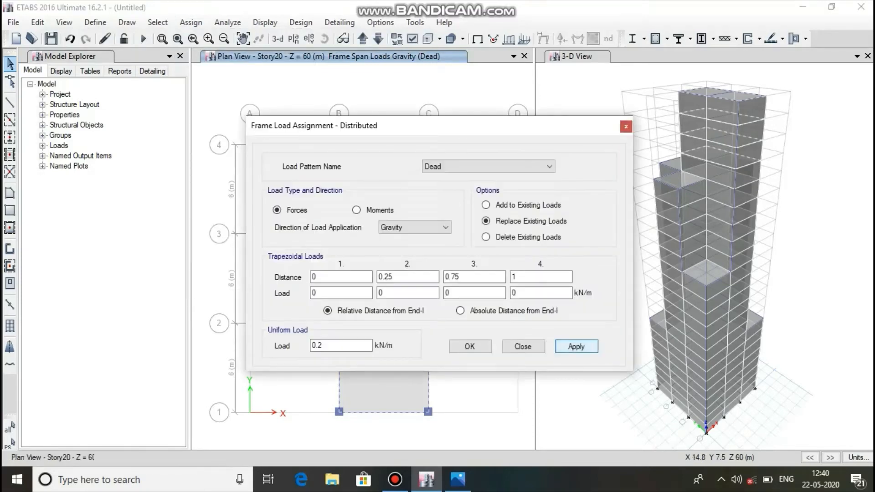
left_click(469, 346)
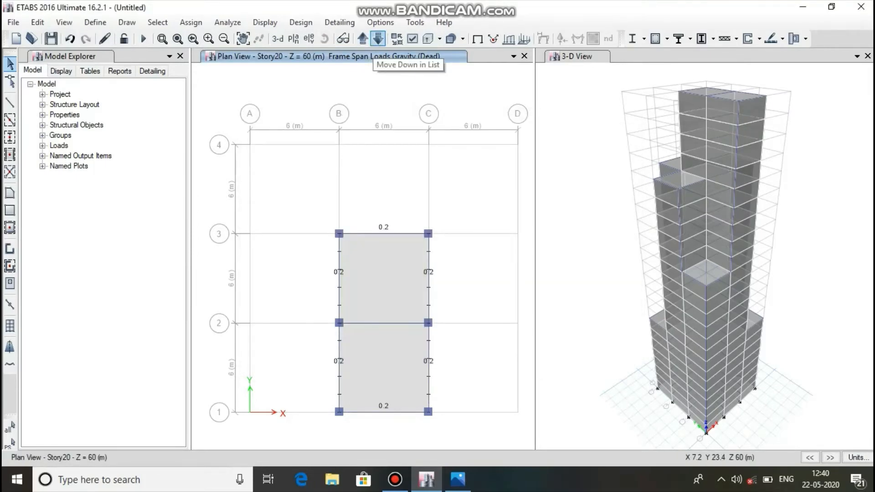
Check the perimeter beam cladding loads storey by storey in the plan view, from Story22 down to Story6.
left_click(378, 38)
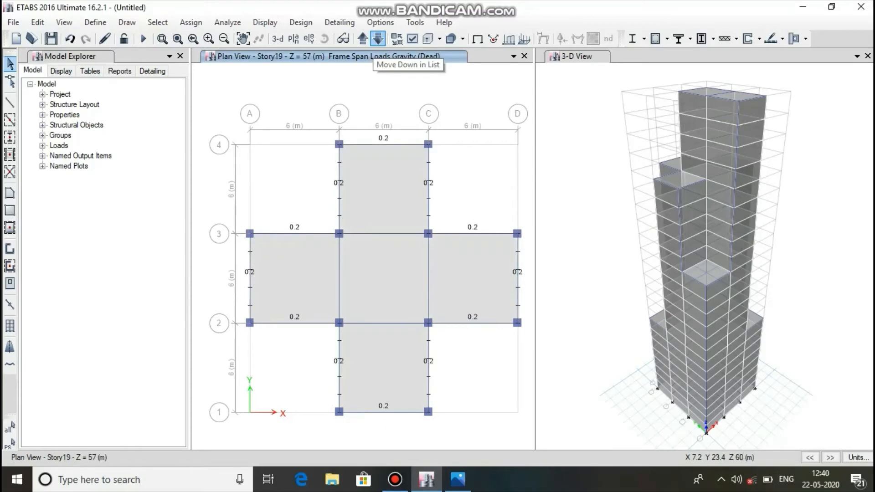
left_click(362, 38)
left_click(362, 39)
left_click(362, 38)
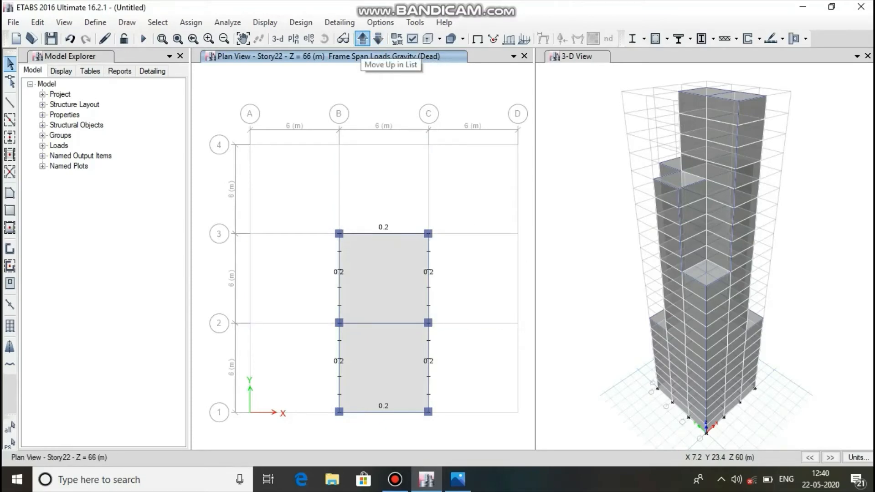
left_click(378, 38)
left_click(377, 39)
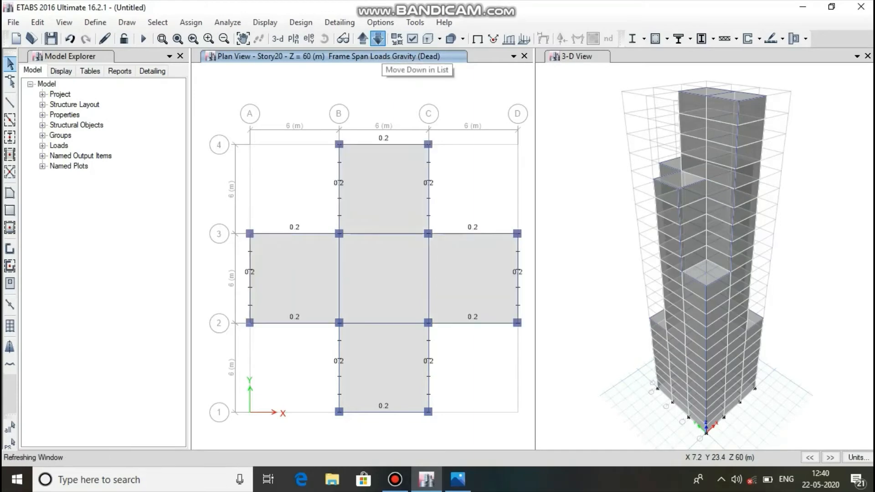
left_click(378, 39)
left_click(378, 38)
left_click(378, 38)
left_click(378, 39)
left_click(378, 39)
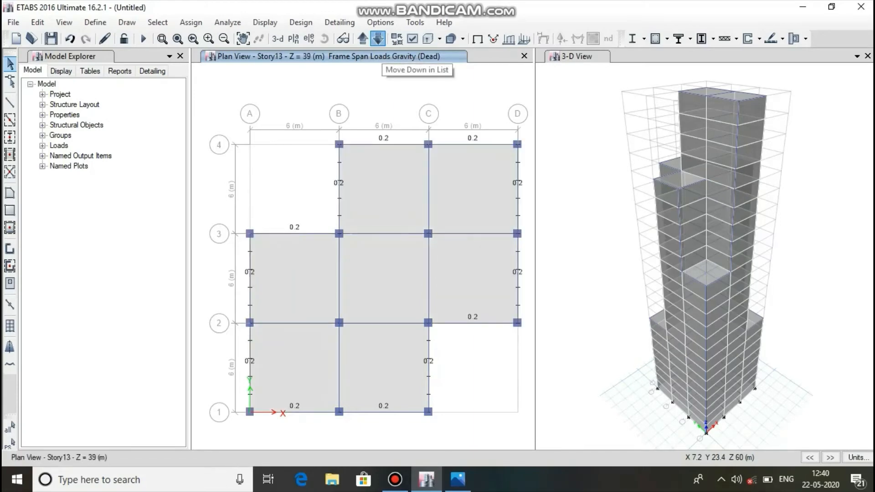
left_click(377, 38)
left_click(377, 39)
left_click(378, 39)
left_click(377, 39)
left_click(378, 39)
left_click(378, 39)
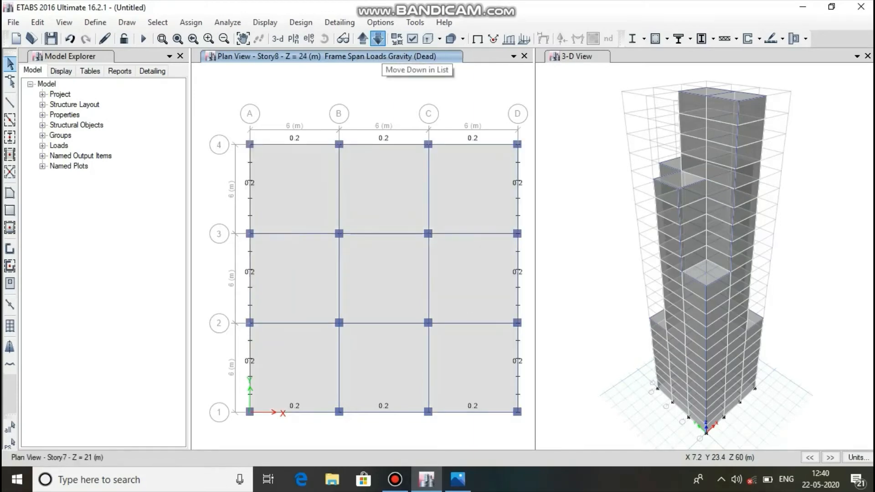
left_click(378, 39)
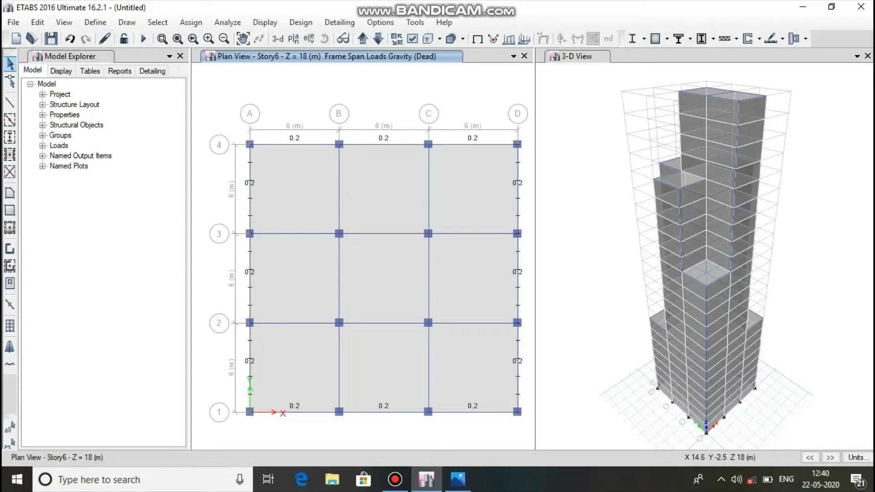
Review the wind load requirement in the reference image 23 pr file.png in Photos, and return to ETABS.
left_click(457, 480)
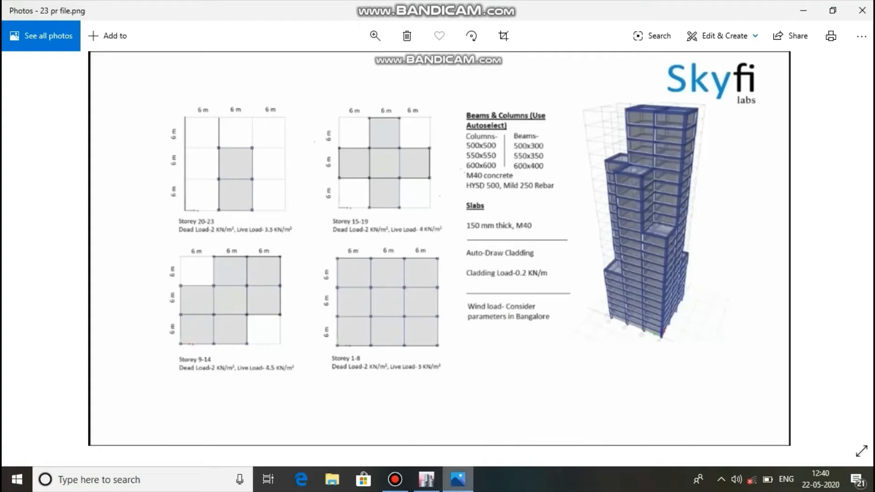
mouse_move(458, 479)
mouse_move(426, 479)
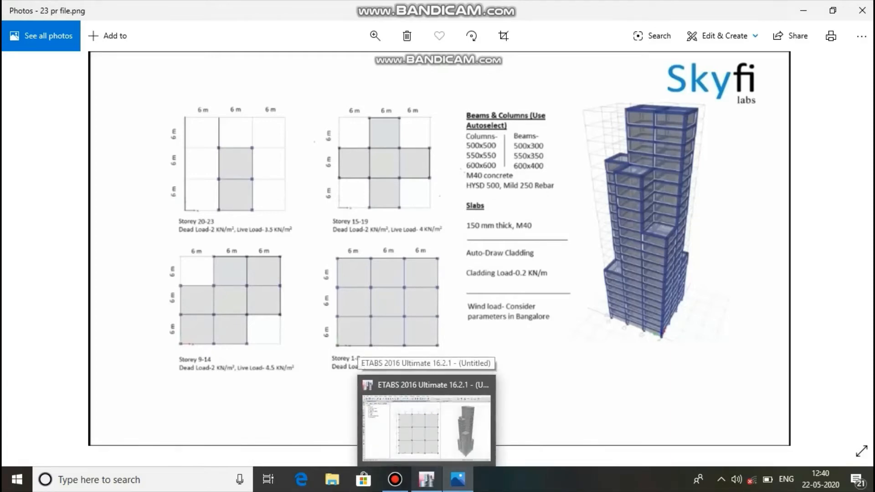
left_click(426, 479)
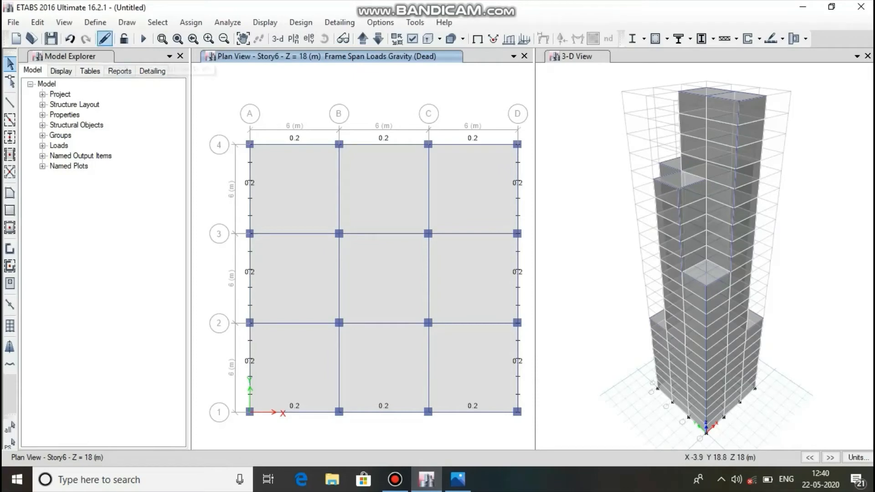
Add a load pattern named wind with type Wind and auto lateral load Indian IS875:1987.
left_click(95, 22)
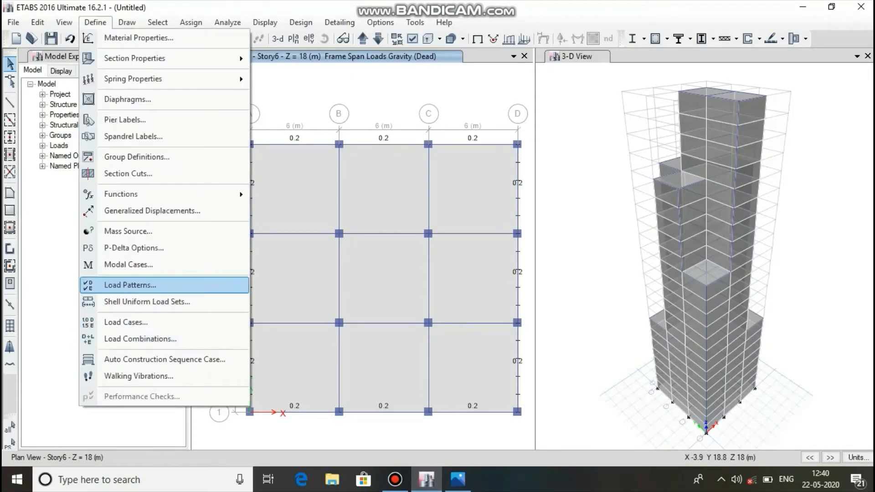
key("Return")
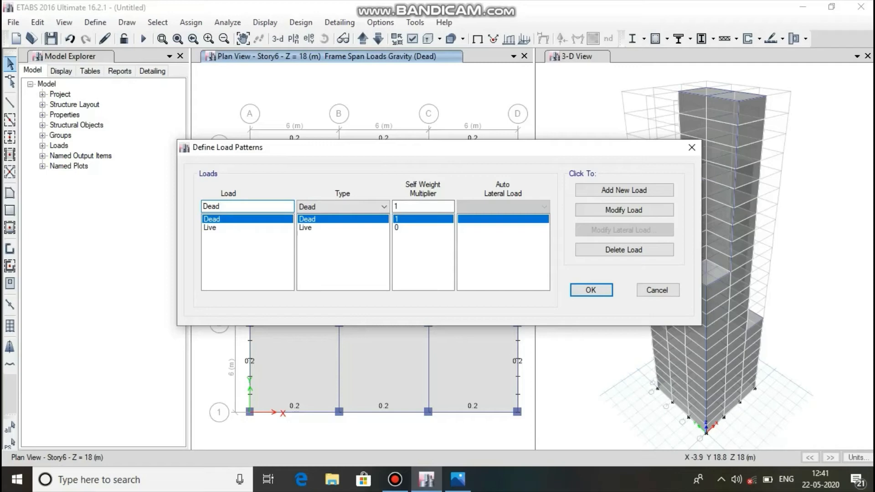
key("BackSpace")
key("BackSpace")
key("BackSpace")
key("BackSpace")
type("wind")
left_click(384, 207)
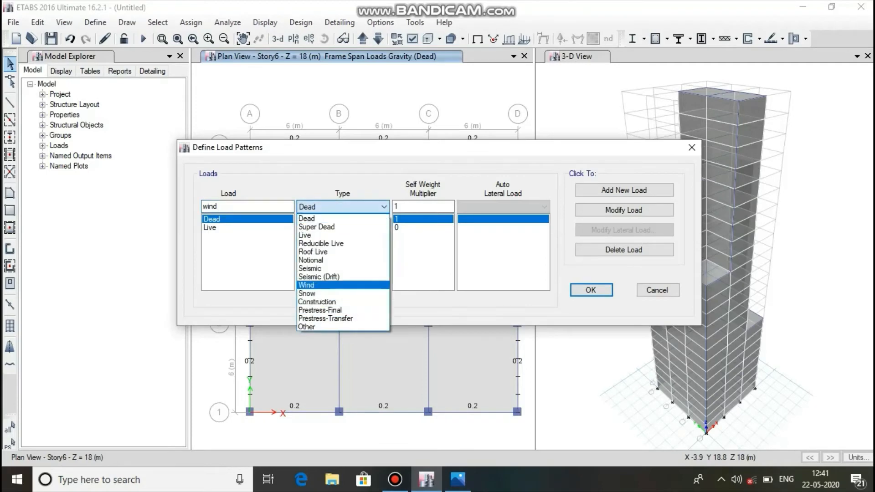
left_click(343, 285)
left_click(503, 207)
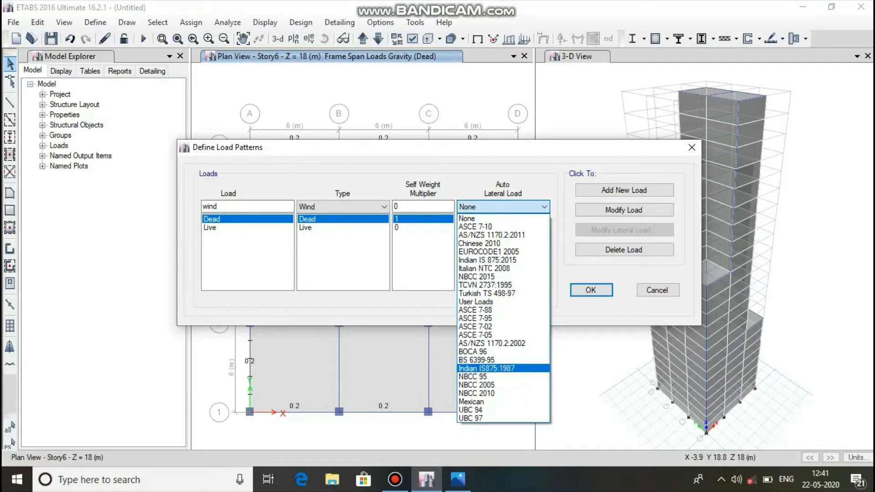
key("Return")
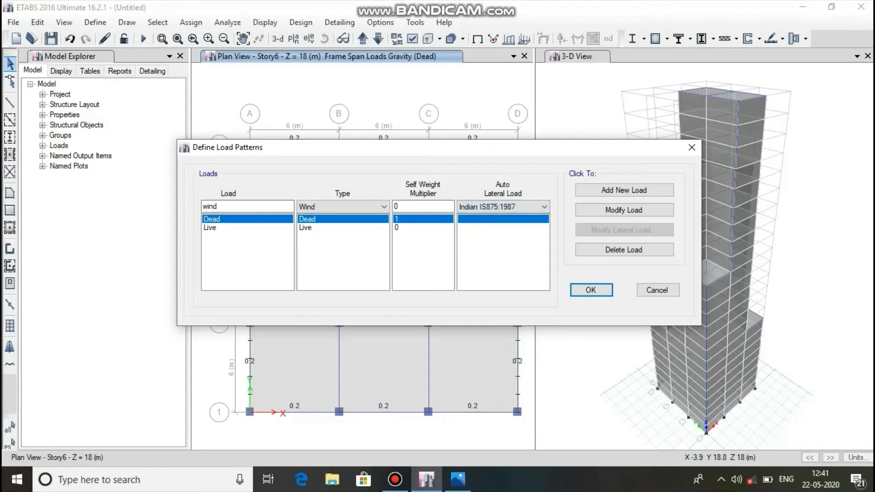
left_click(624, 190)
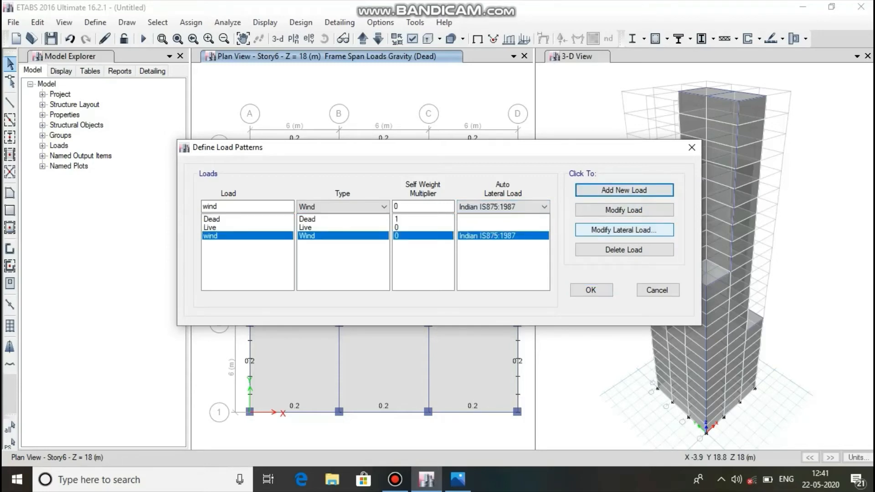
Open the lateral load settings of the wind pattern and set the wind speed Vb to 33 m/s.
left_click(624, 230)
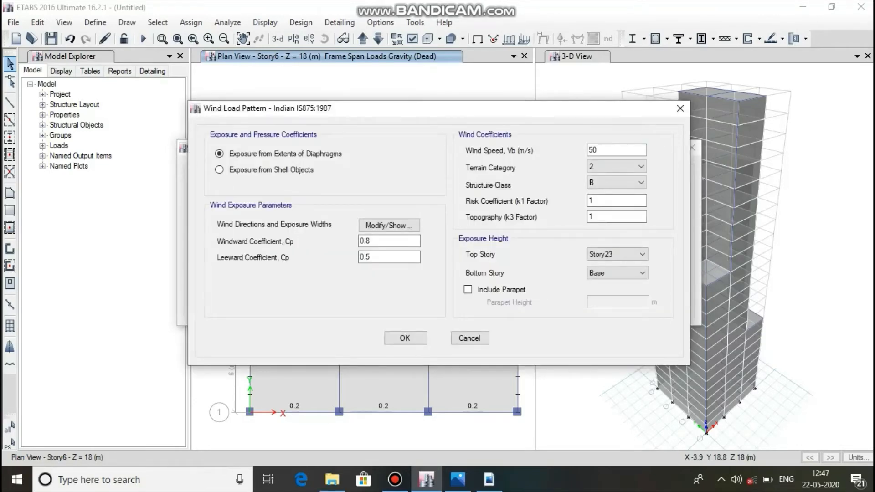
left_click(597, 150)
double_click(597, 149)
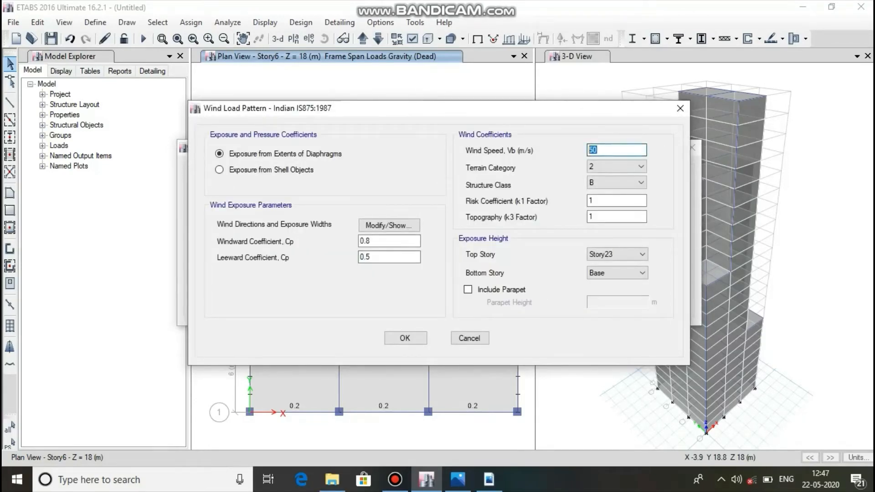
type("33")
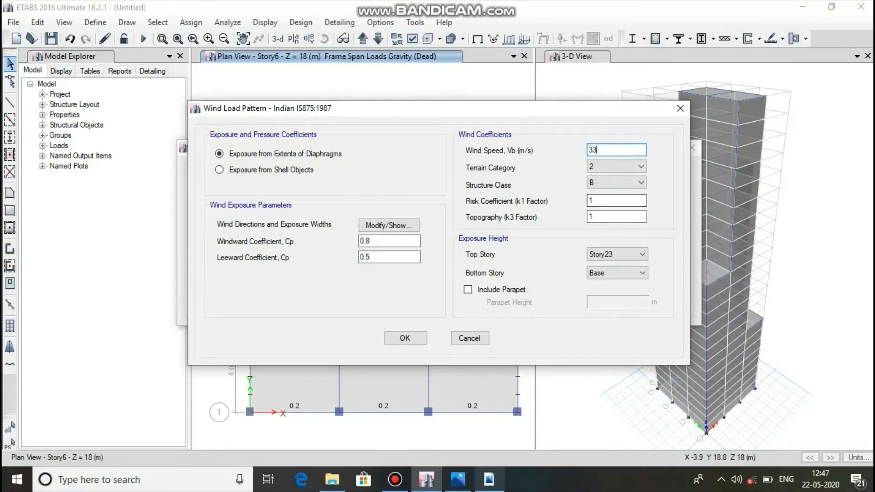
Examine the basic wind speed map of India in is.875.3.pdf in Adobe Reader for Bangalore's zone, and return to the wind speed setting in ETABS.
left_click(489, 479)
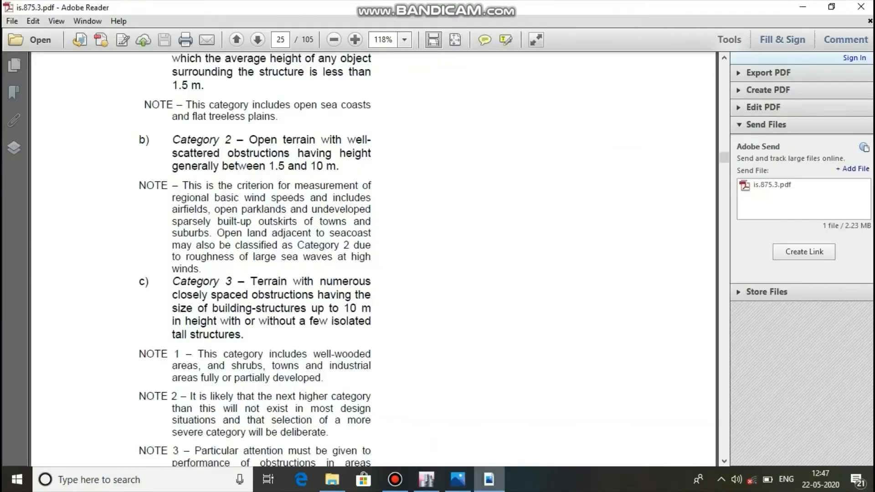
scroll(378, 260, "up", 10)
scroll(372, 260, "up", 20)
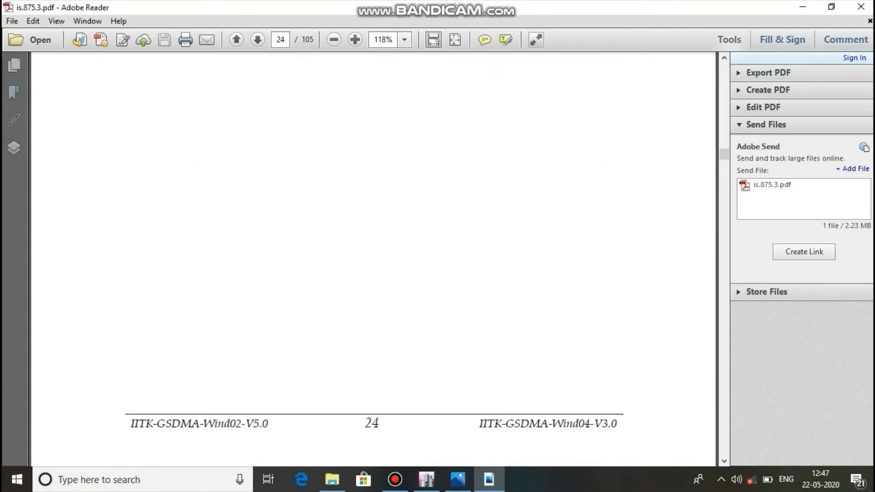
scroll(373, 260, "up", 20)
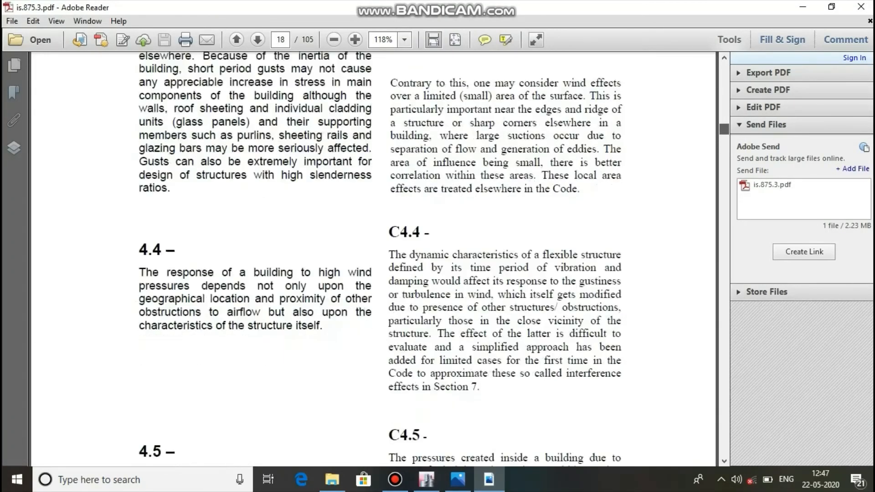
scroll(373, 260, "down", 20)
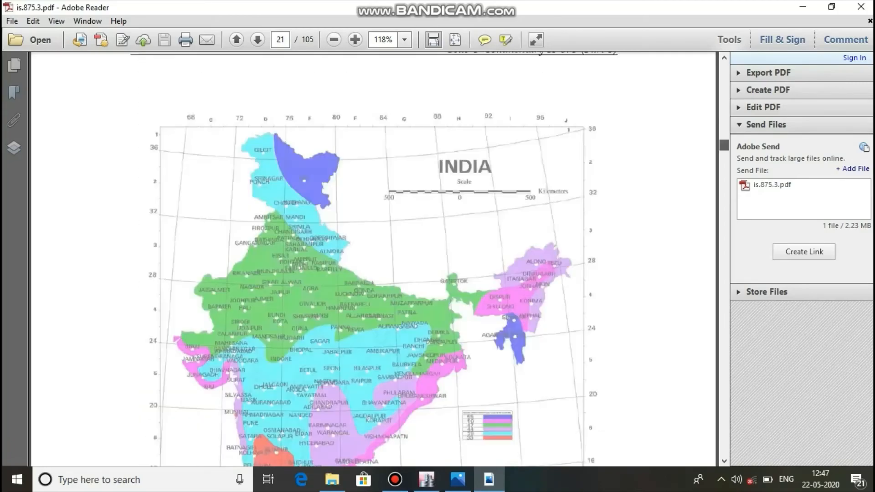
scroll(373, 258, "down", 20)
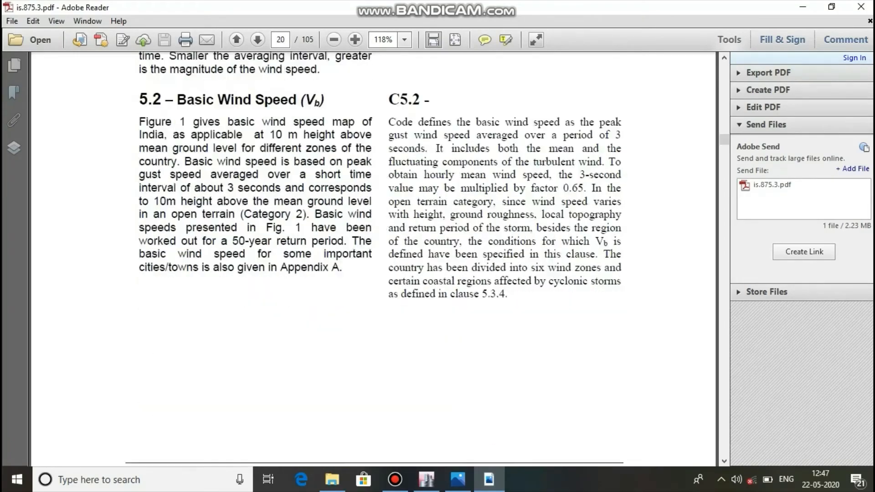
scroll(373, 260, "down", 15)
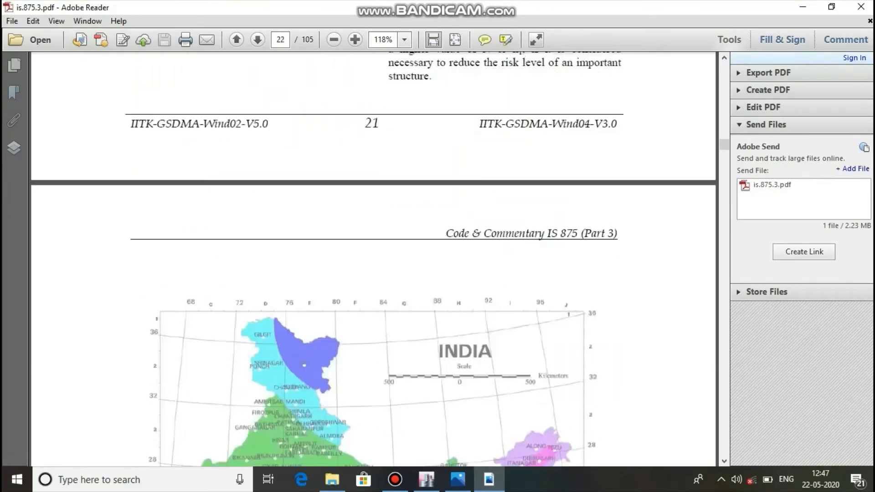
scroll(373, 260, "down", 3)
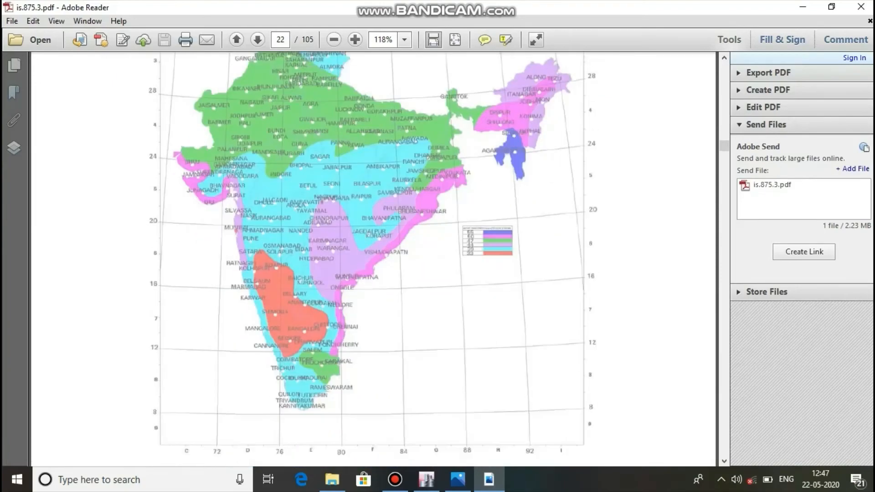
scroll(373, 259, "up", 1)
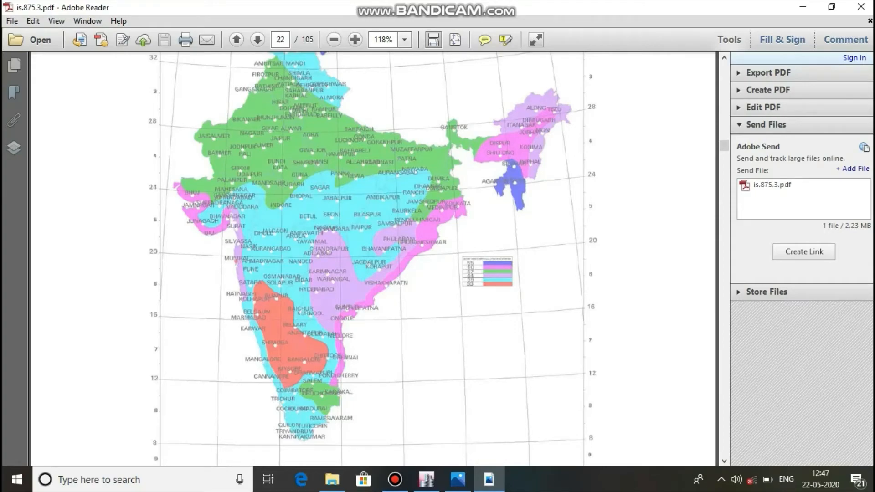
scroll(372, 259, "down", 4)
left_click(802, 7)
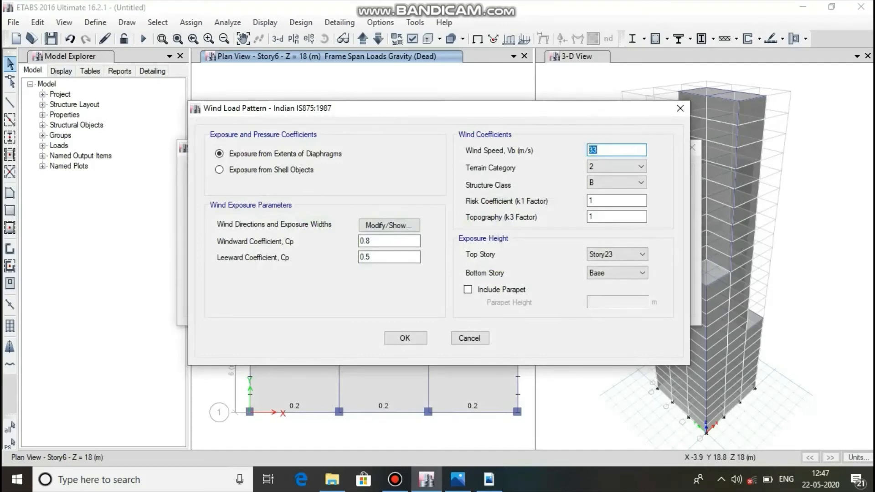
left_click(597, 150)
Examine the terrain category definitions of clause 5.3.2 in is.875.3.pdf in Adobe Reader, and return to the wind load settings in ETABS.
left_click(489, 480)
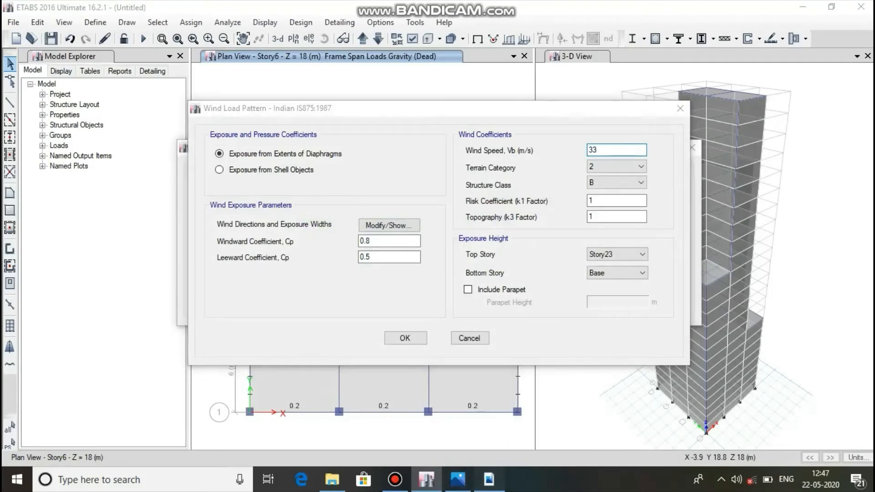
scroll(371, 260, "up", 10)
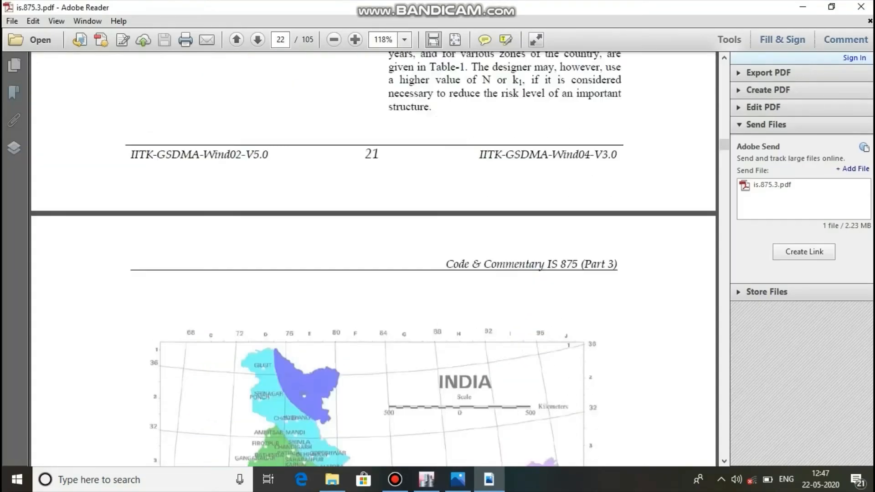
scroll(372, 260, "up", 15)
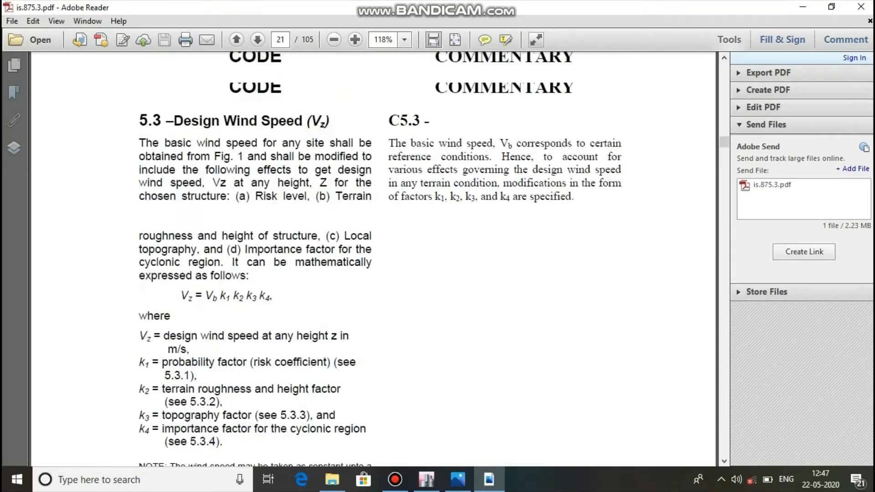
scroll(371, 260, "up", 5)
scroll(371, 260, "down", 6)
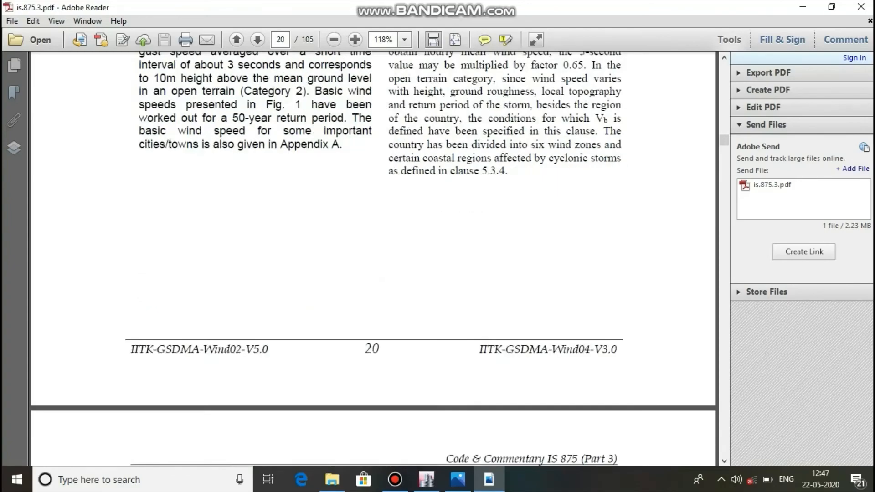
scroll(371, 260, "down", 20)
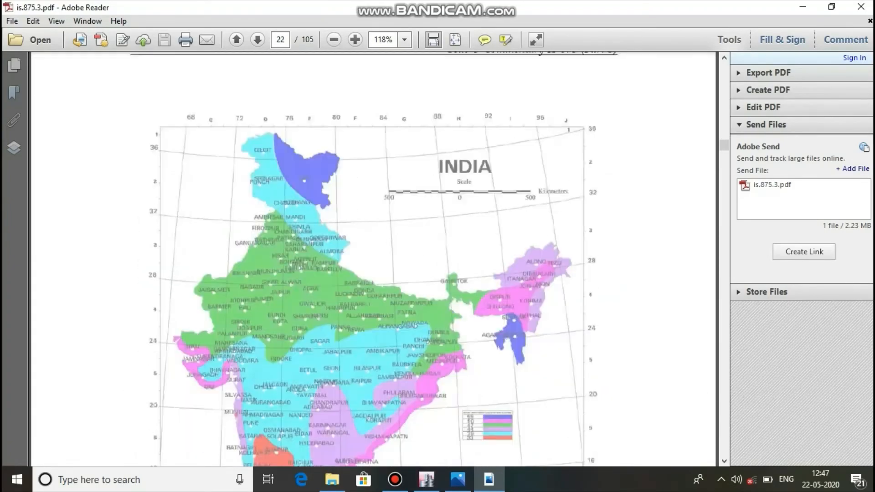
scroll(372, 260, "down", 20)
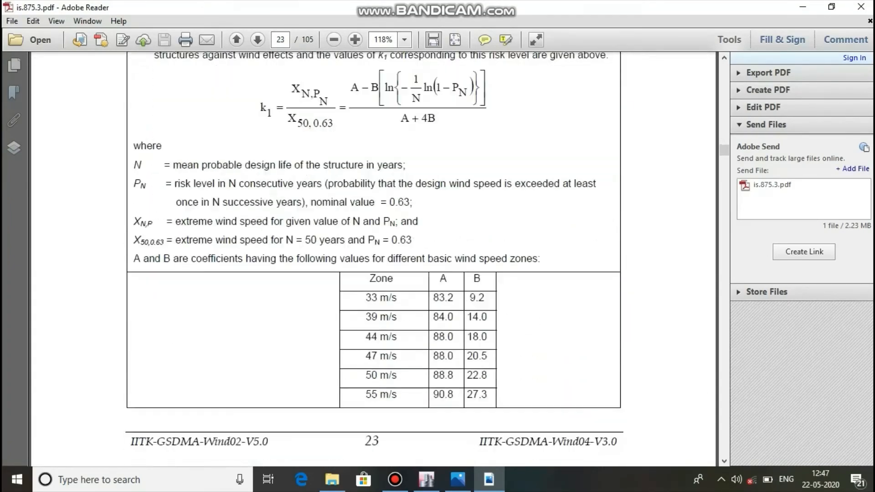
scroll(371, 260, "down", 20)
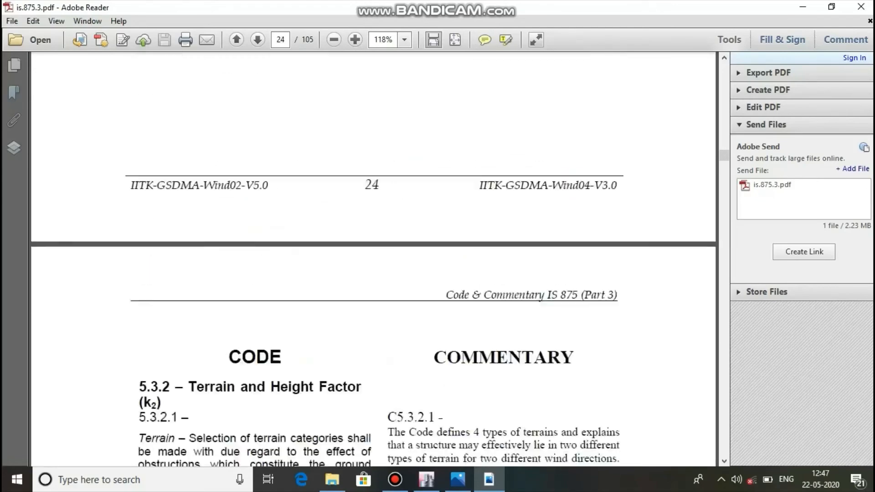
scroll(371, 260, "down", 4)
scroll(372, 259, "down", 5)
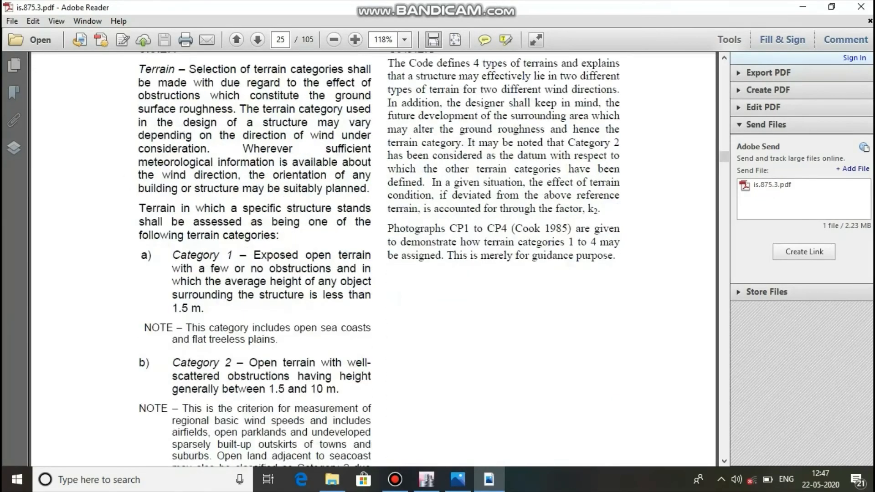
scroll(371, 260, "down", 5)
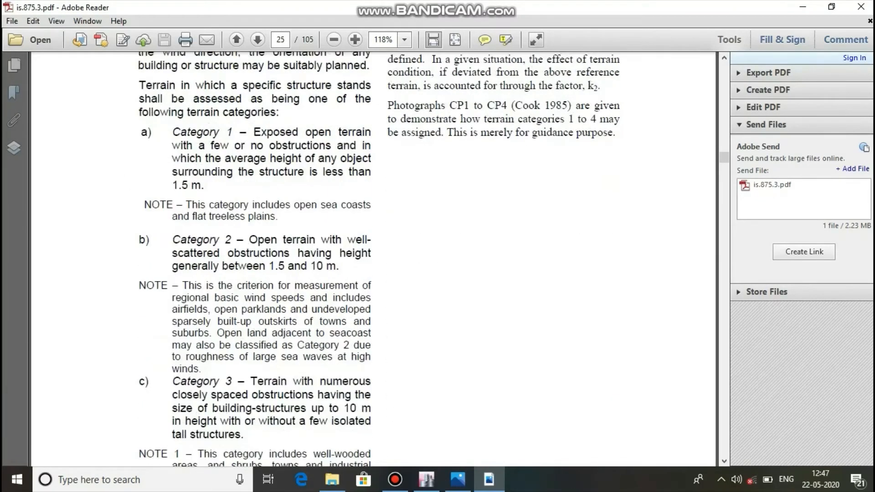
scroll(371, 259, "down", 4)
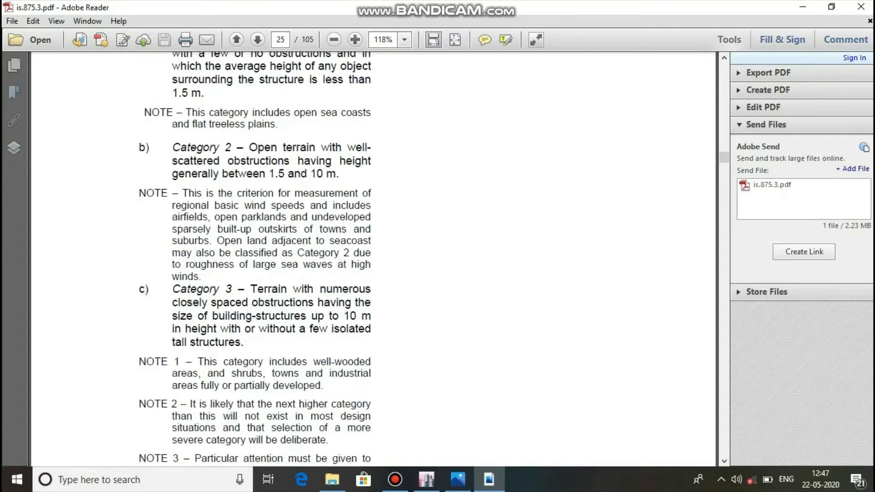
scroll(255, 260, "down", 1)
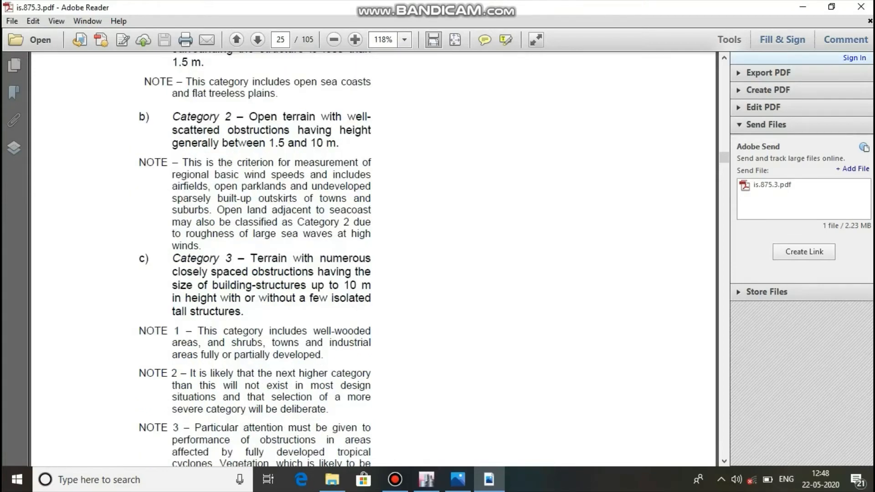
left_click(426, 479)
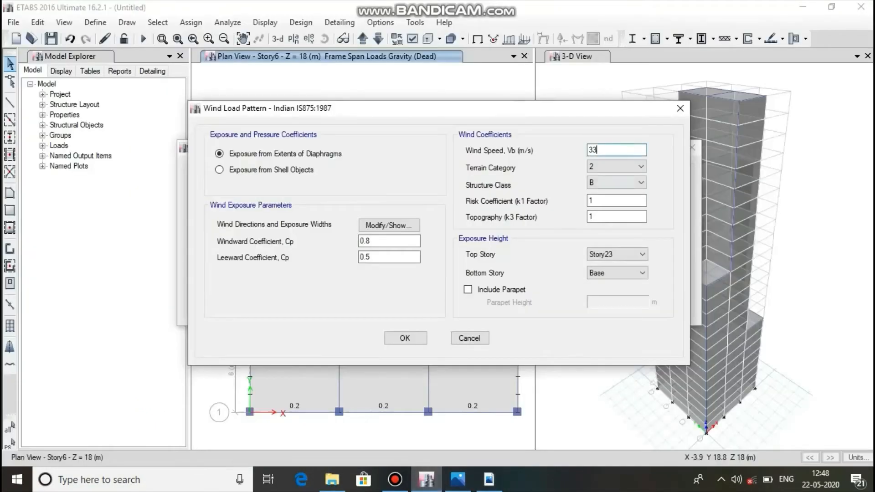
Set the terrain category to 3 and the structure class to C for the wind load pattern.
left_click(617, 167)
left_click(615, 194)
left_click(616, 182)
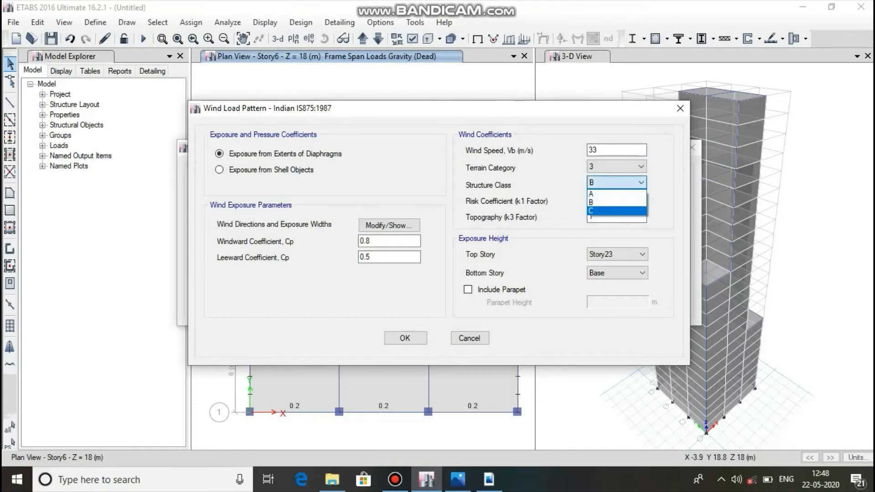
left_click(616, 210)
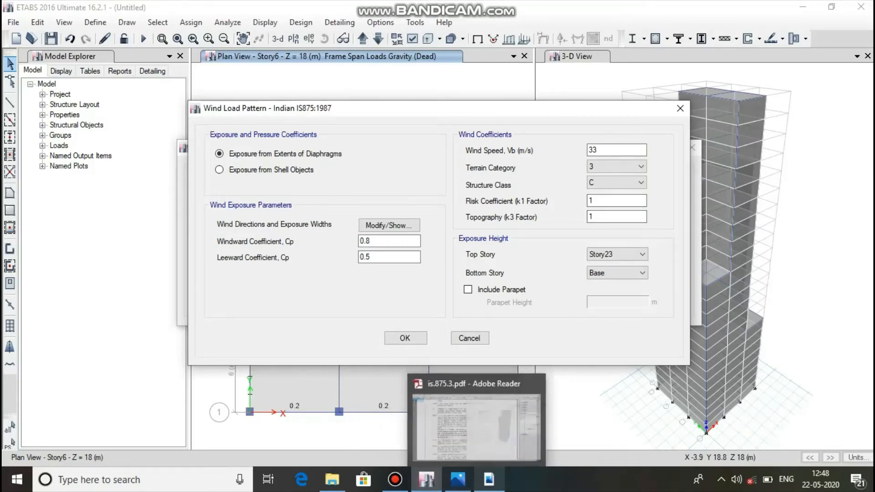
Examine the k1 risk coefficient and k2 terrain factor tables in is.875.3.pdf in Adobe Reader, and return to ETABS.
left_click(488, 479)
scroll(378, 255, "down", 15)
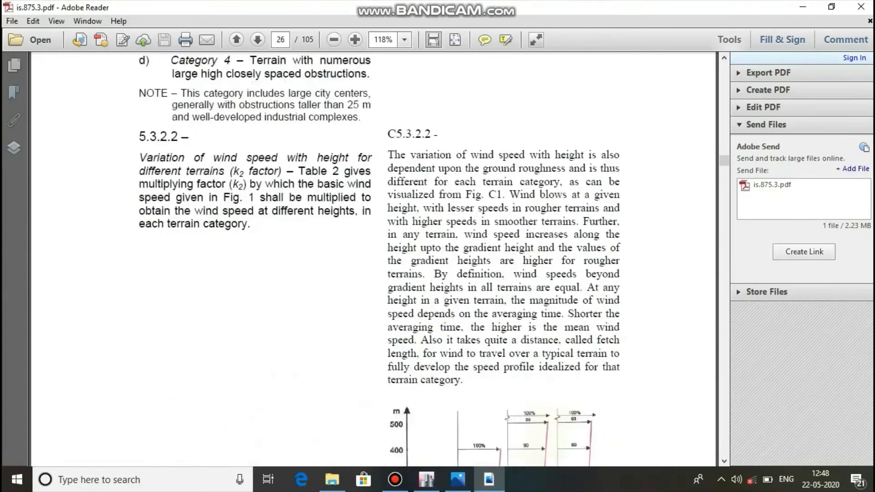
scroll(378, 256, "down", 20)
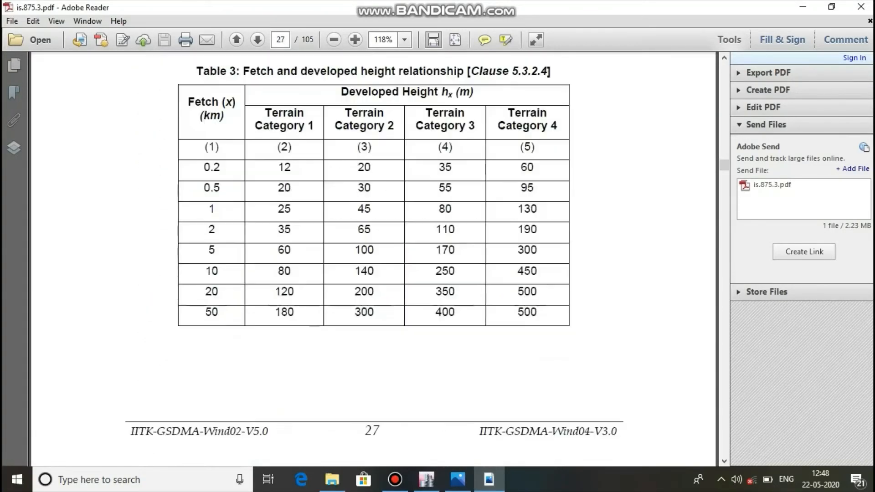
scroll(373, 274, "up", 15)
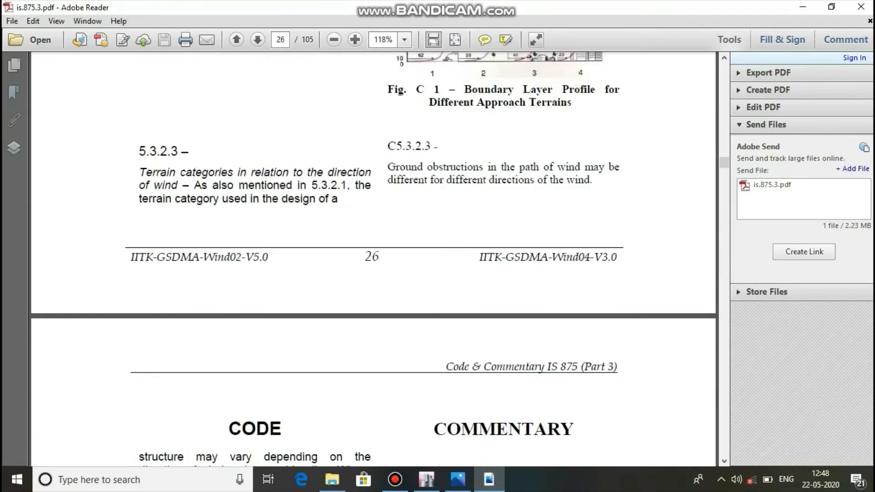
scroll(373, 273, "up", 20)
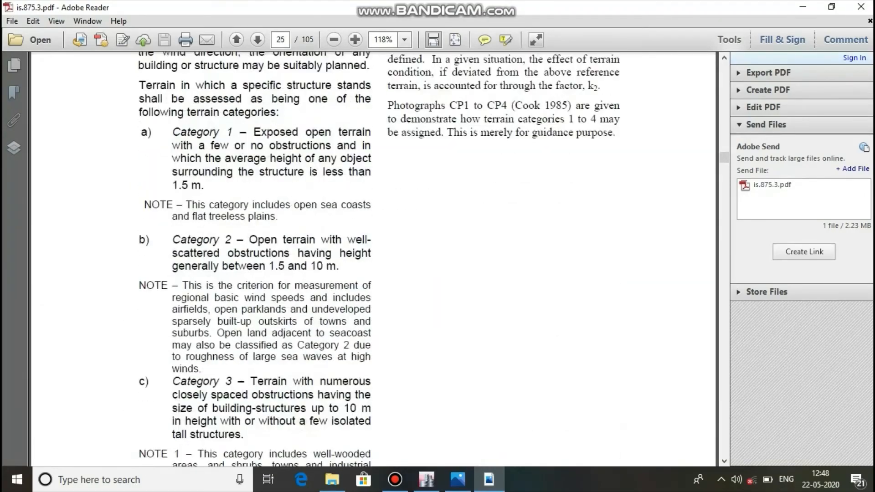
scroll(373, 273, "up", 20)
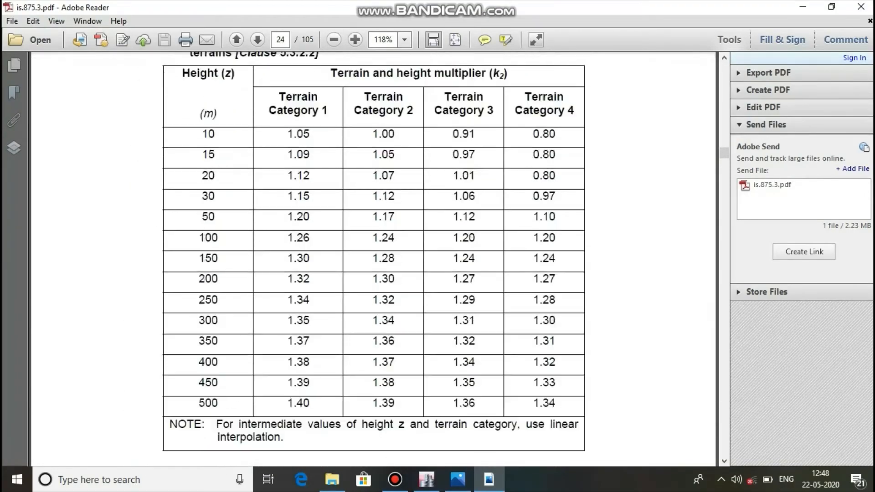
scroll(373, 273, "up", 20)
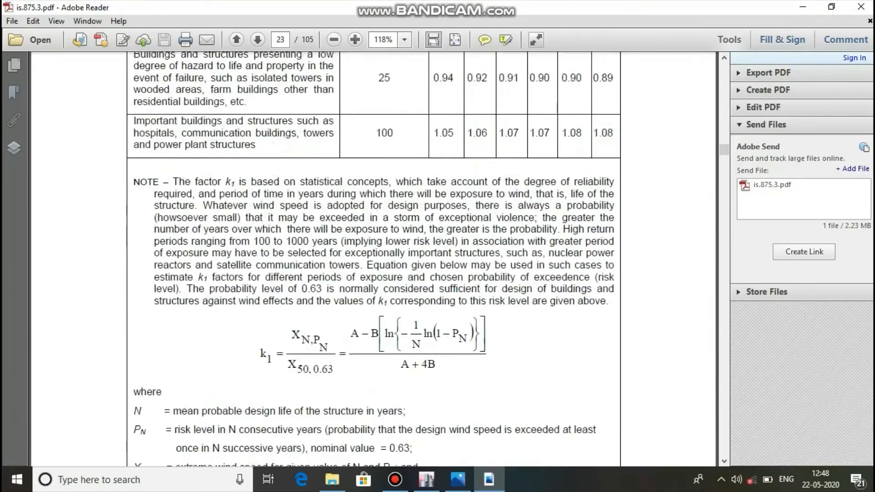
scroll(373, 274, "up", 5)
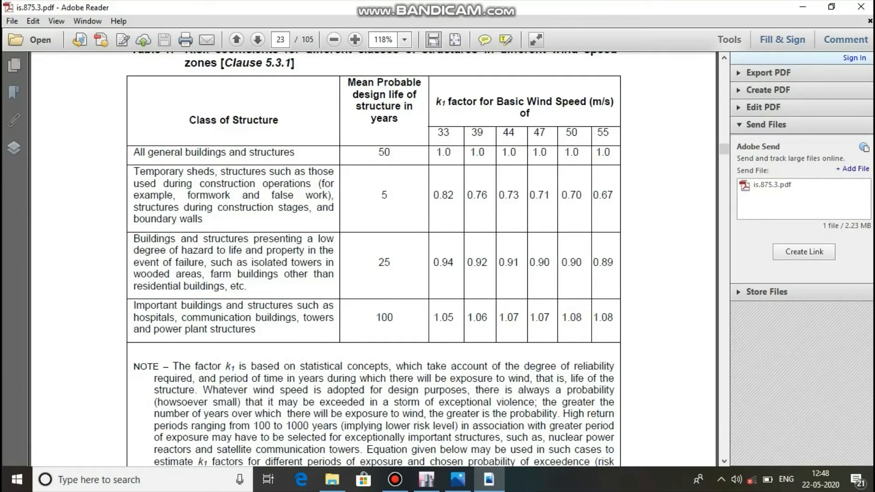
scroll(373, 273, "down", 15)
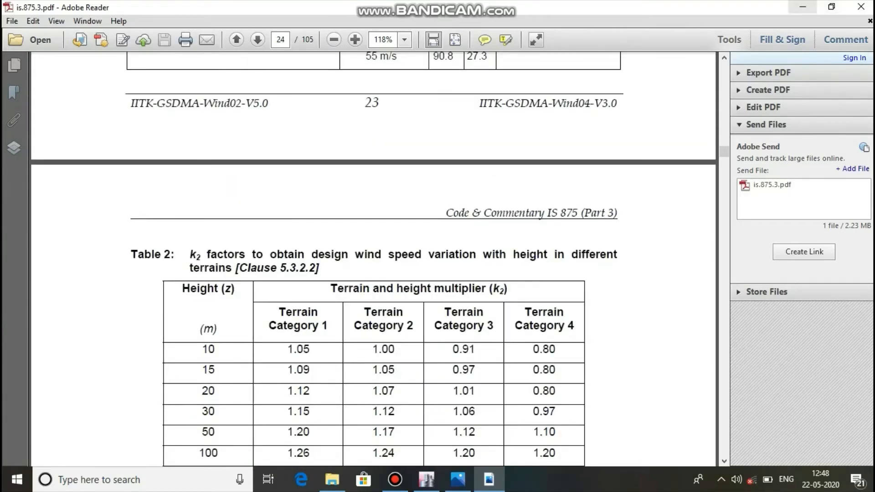
left_click(802, 7)
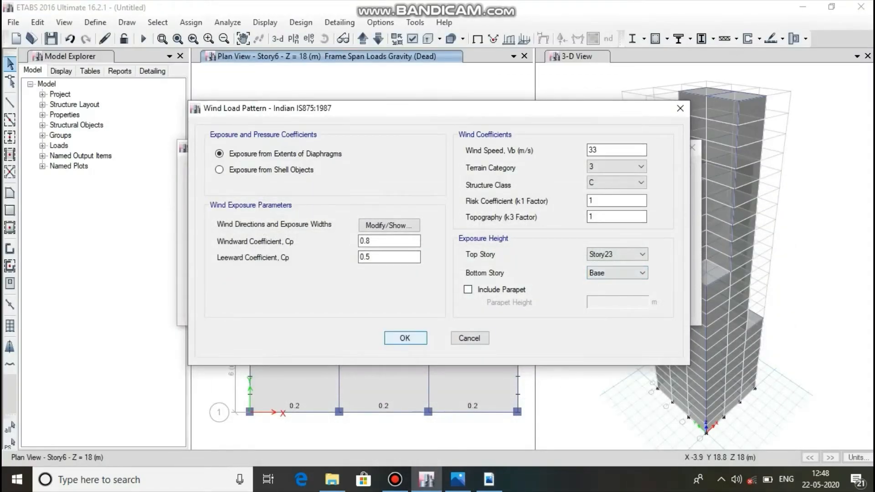
Accept the wind load settings and load patterns, and open the shell wind pressure coefficient assignment.
left_click(405, 338)
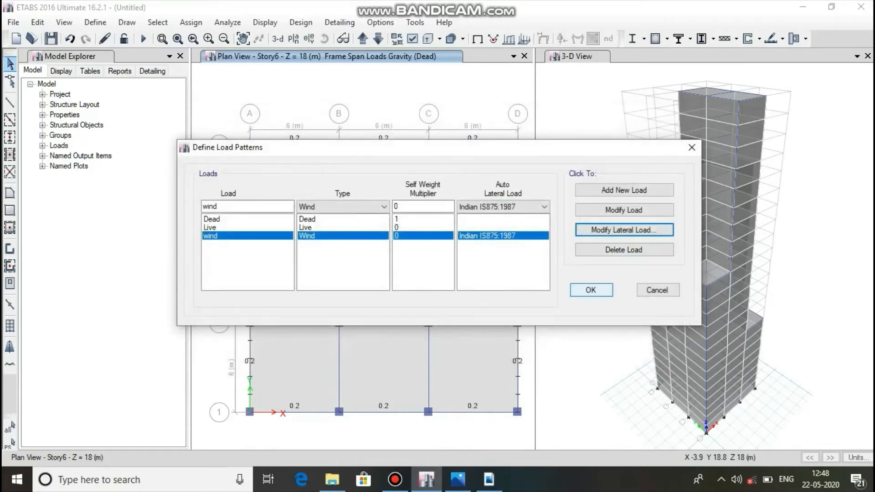
left_click(590, 290)
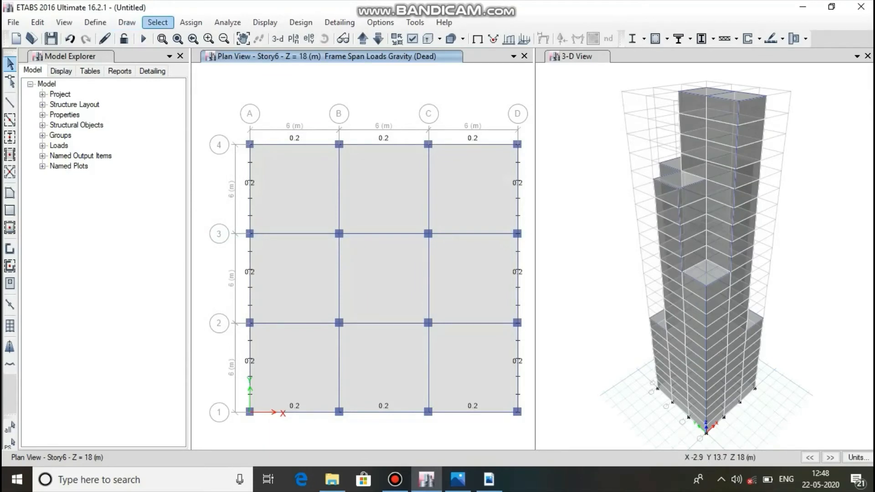
left_click(191, 22)
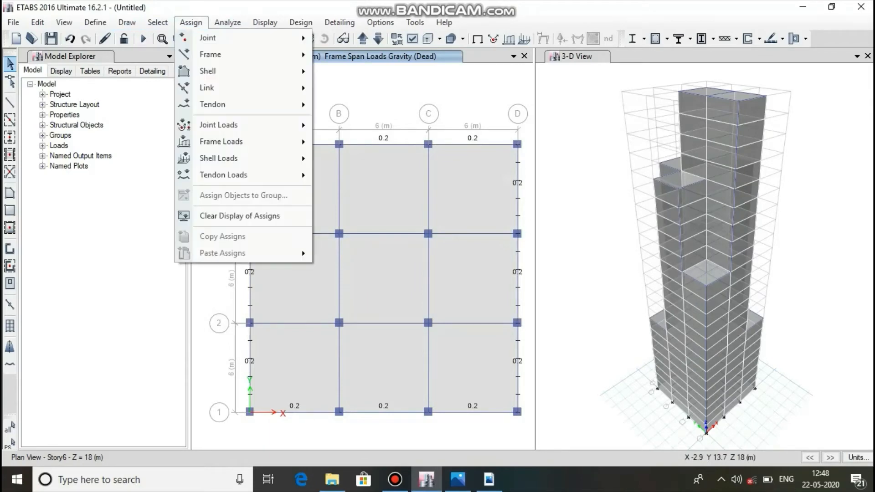
mouse_move(228, 158)
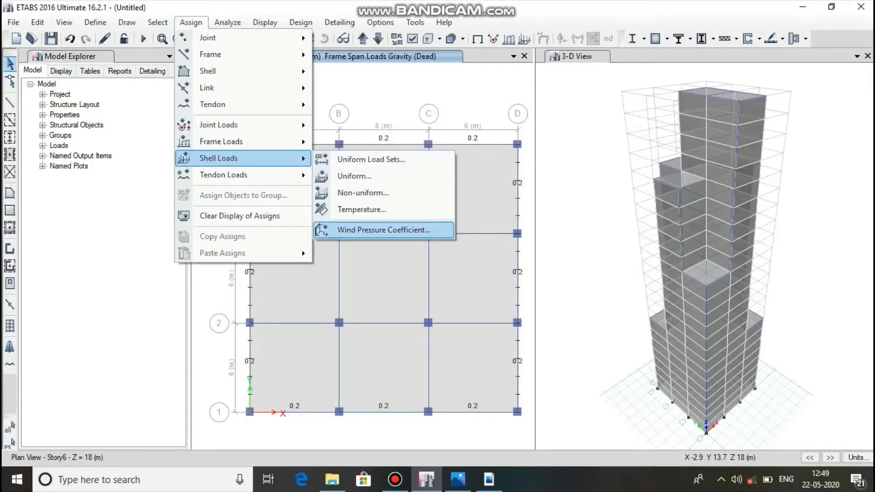
left_click(384, 230)
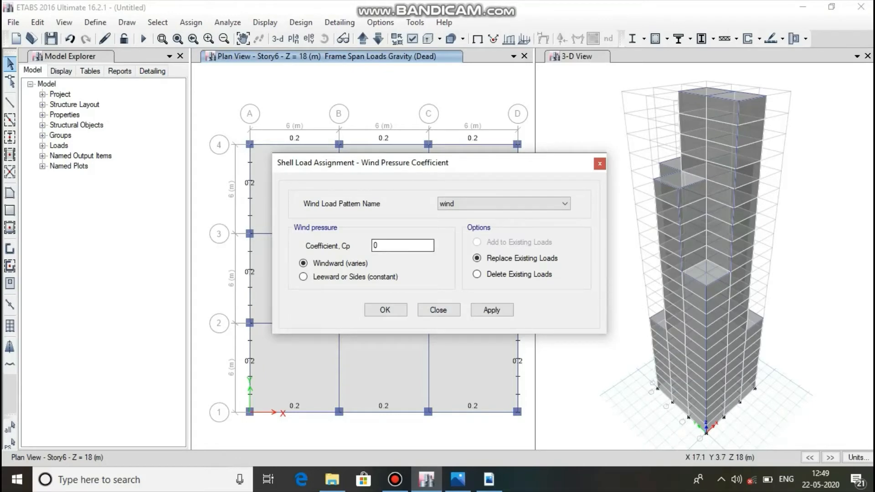
Examine Table 5 with the external pressure coefficients for walls of rectangular clad buildings in is.875.3.pdf in Adobe Reader.
left_click(488, 480)
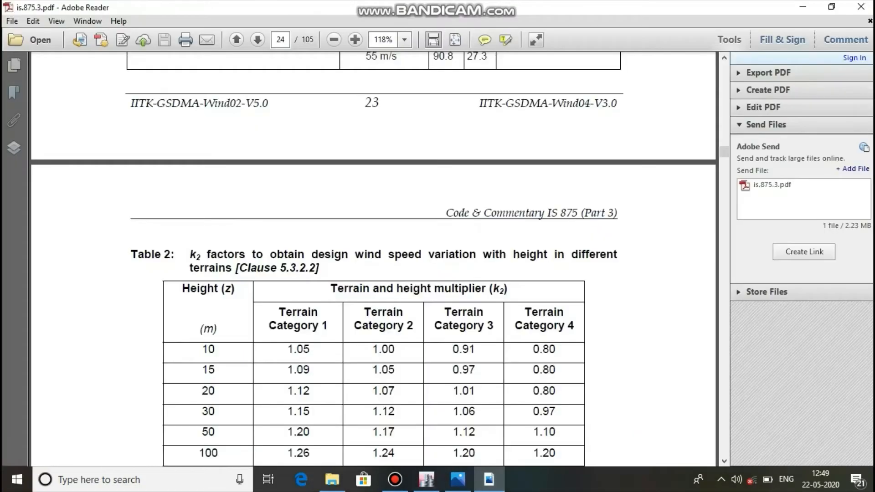
left_click_drag(724, 152, 724, 219)
scroll(373, 258, "up", 6)
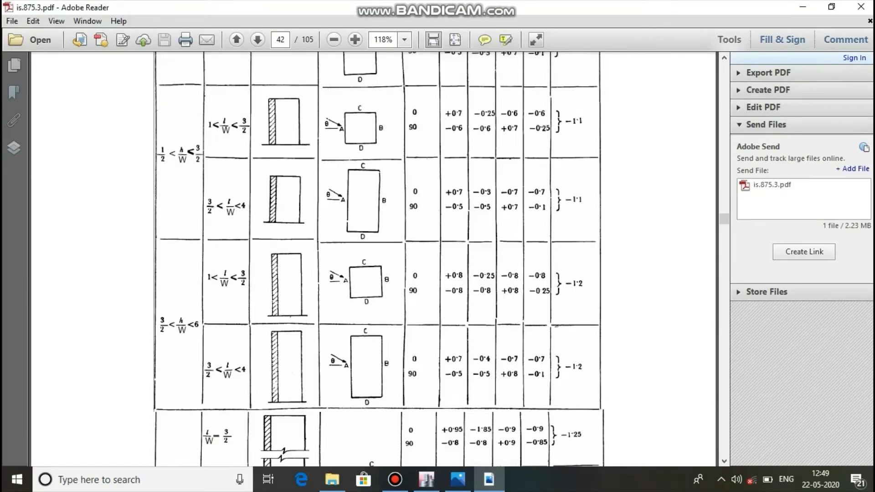
scroll(378, 259, "up", 2)
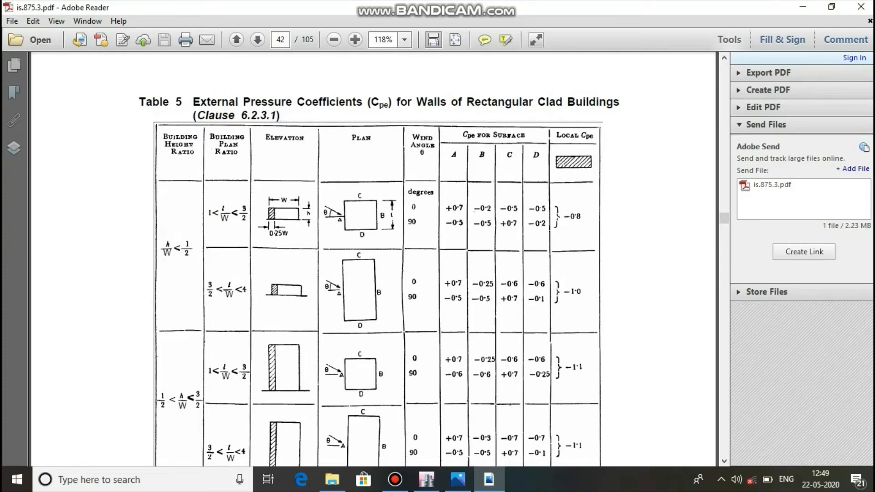
scroll(378, 260, "down", 3)
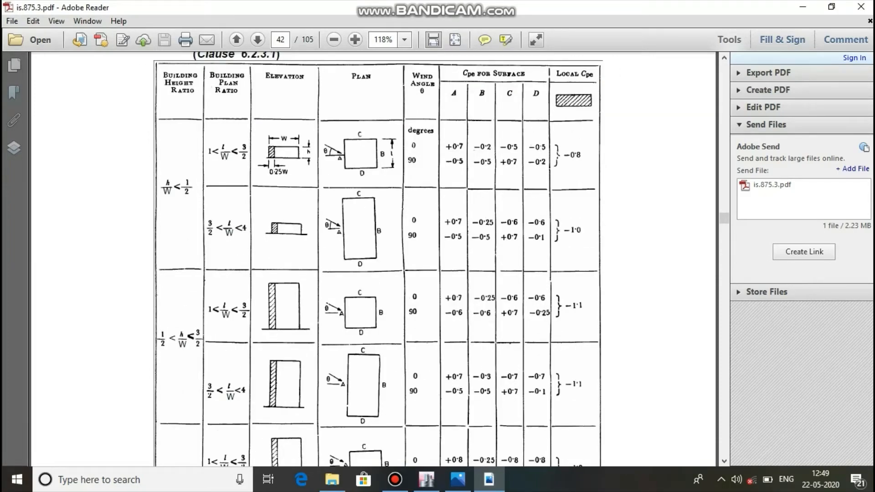
scroll(378, 260, "down", 10)
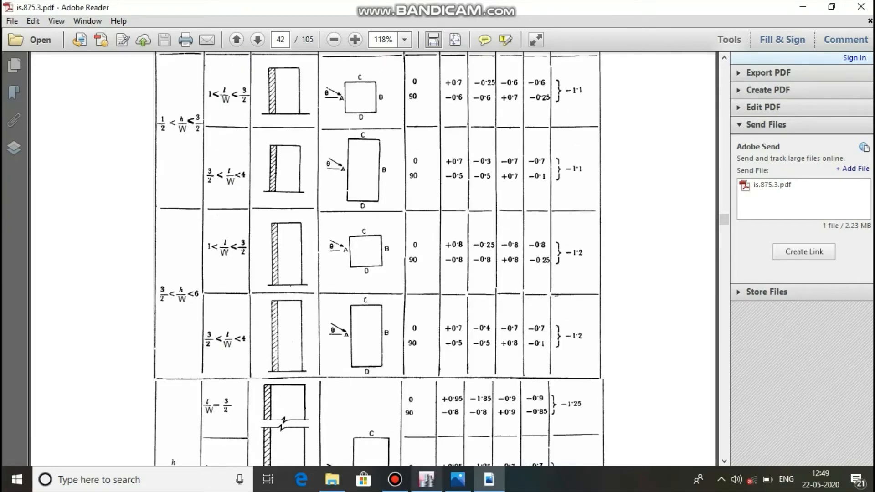
left_click(395, 480)
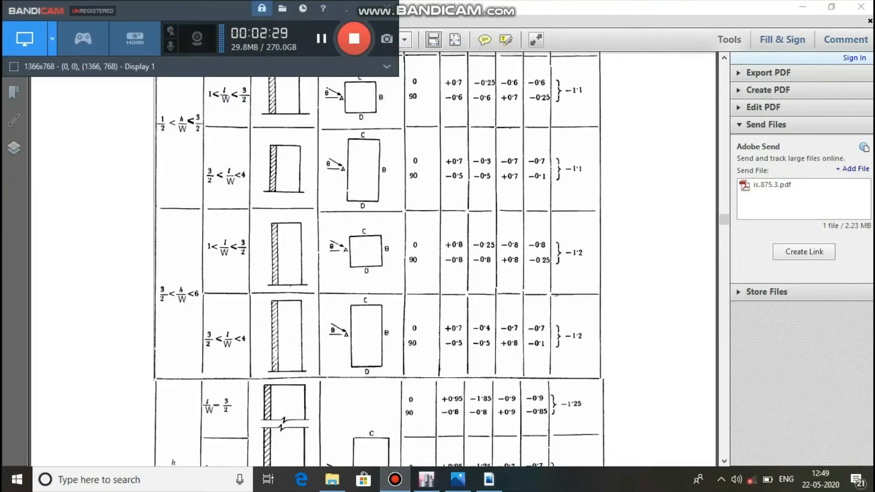
left_click(346, 9)
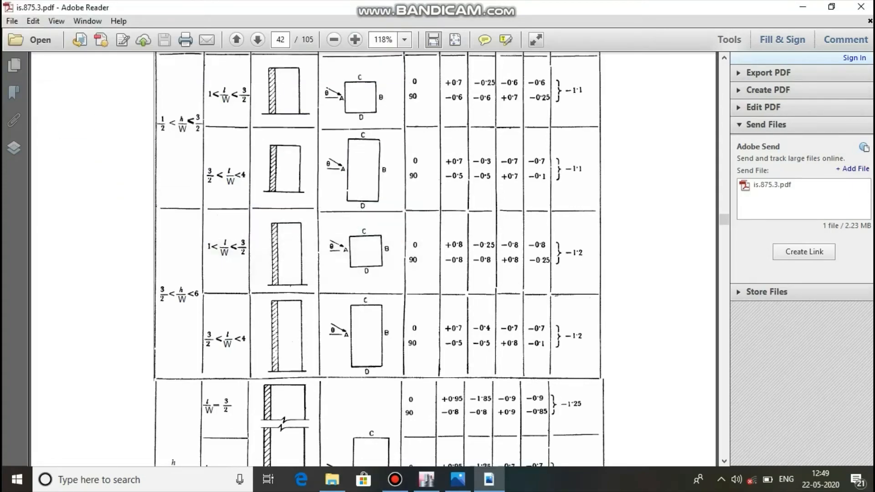
scroll(378, 259, "down", 3)
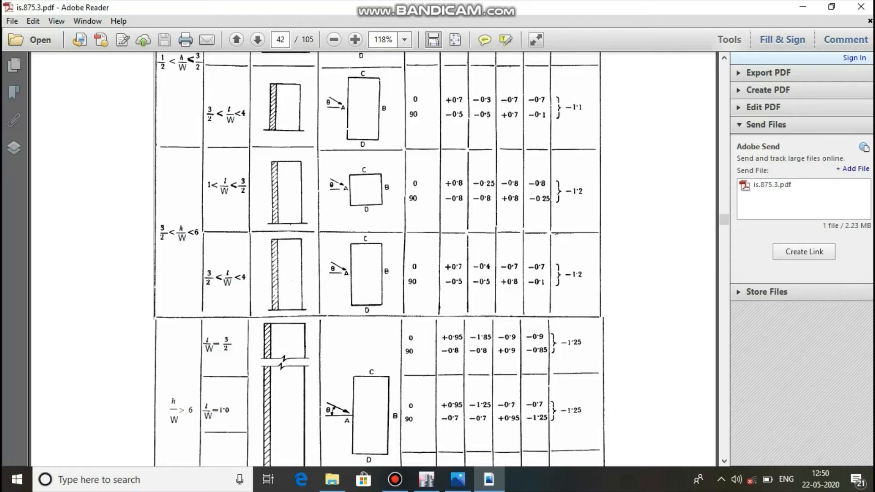
Examine the Table 5 wall pressure coefficients for the different height and plan ratios in is.875.3.pdf, and return to ETABS.
scroll(373, 260, "up", 10)
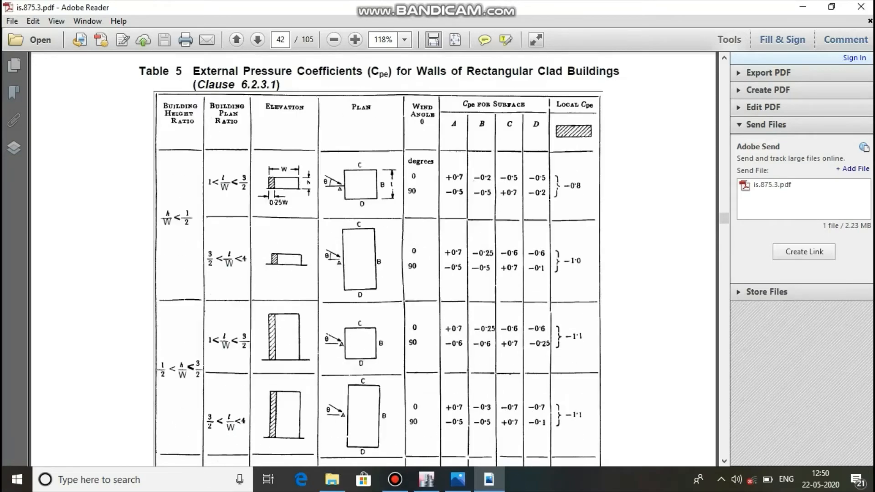
scroll(373, 260, "down", 10)
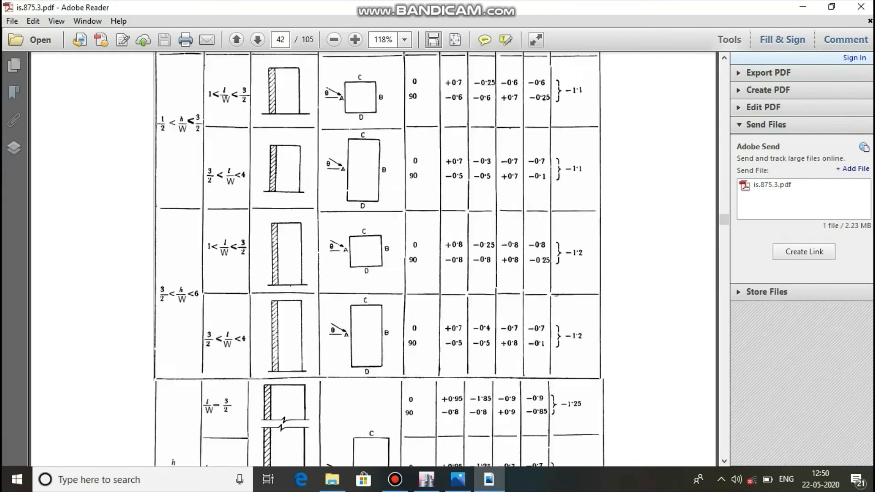
scroll(377, 259, "up", 10)
scroll(377, 259, "down", 10)
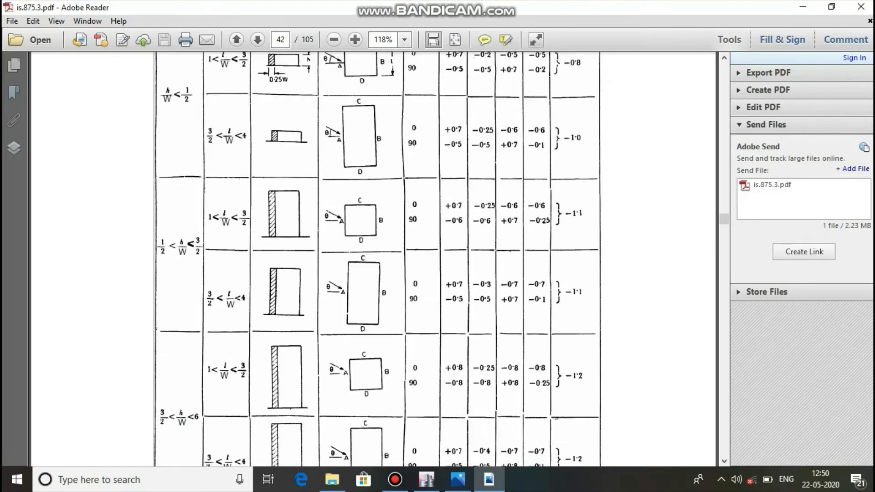
scroll(377, 258, "up", 8)
scroll(378, 259, "down", 12)
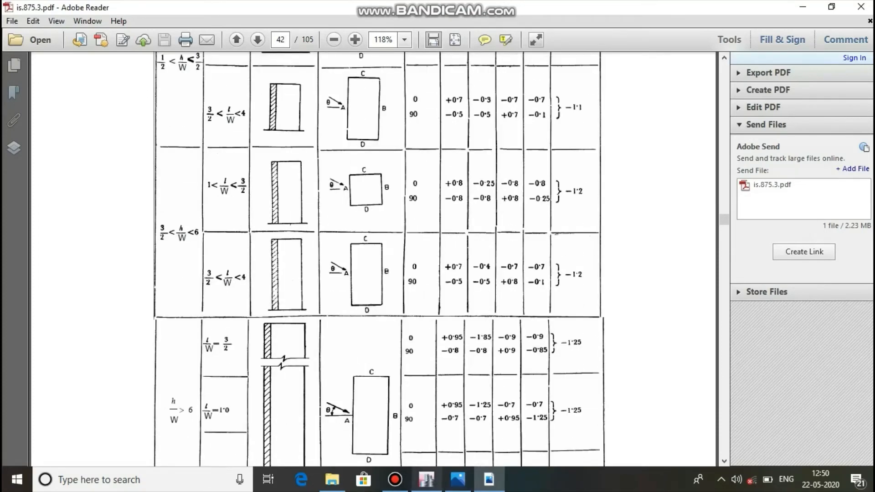
left_click(426, 479)
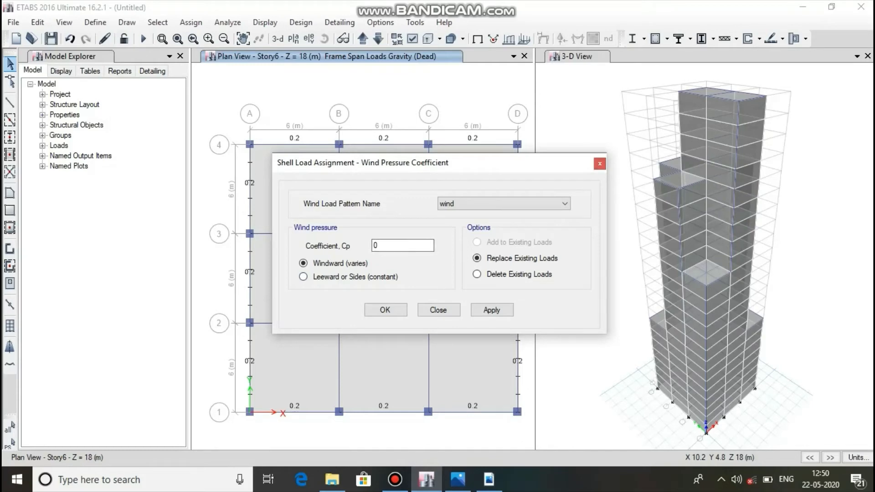
left_click(488, 479)
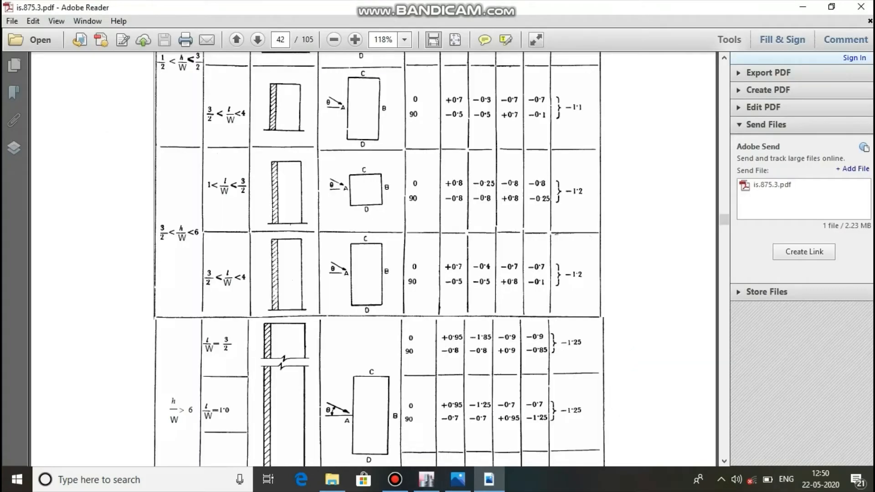
left_click(427, 480)
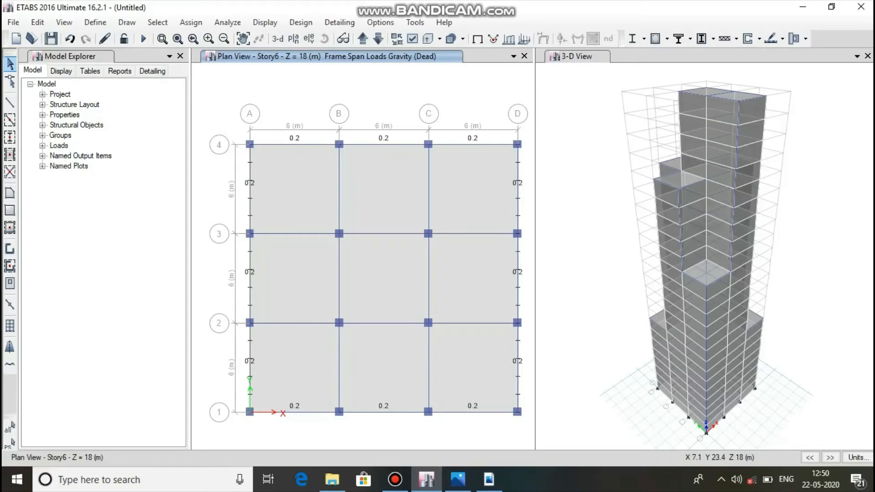
Display elevation A in place of the Story6 plan and clear the displayed load assignments.
left_click(309, 39)
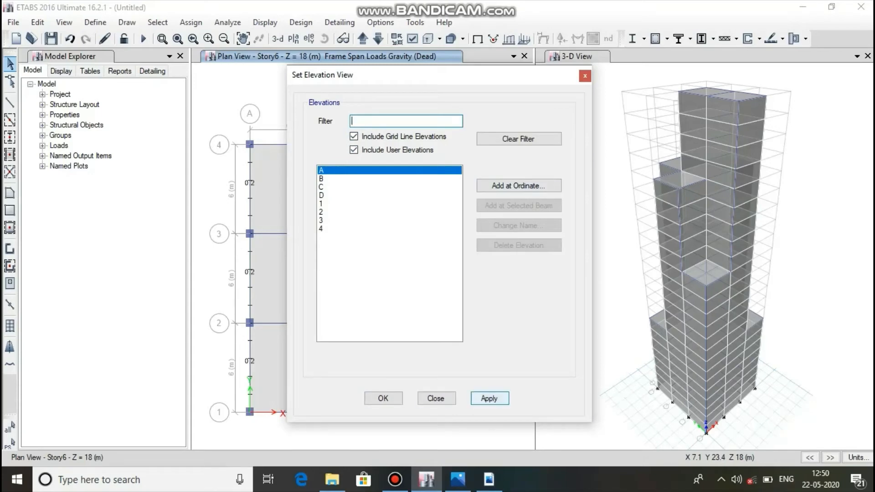
left_click(489, 399)
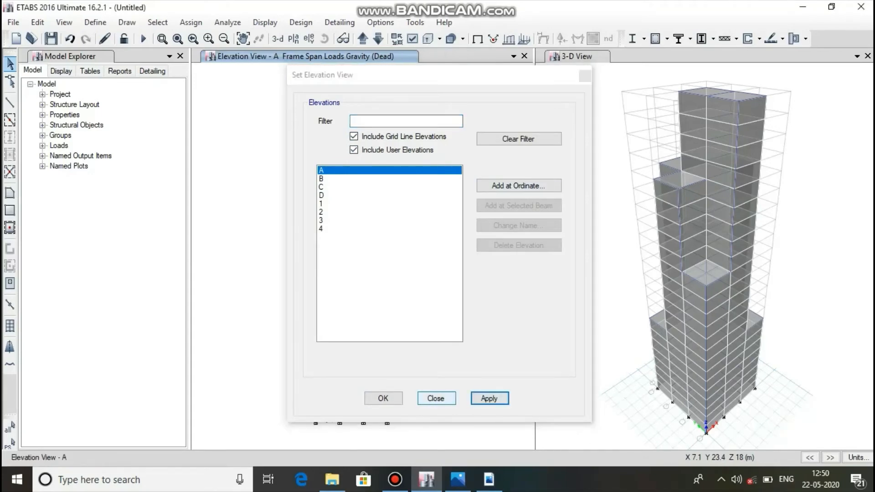
left_click(383, 398)
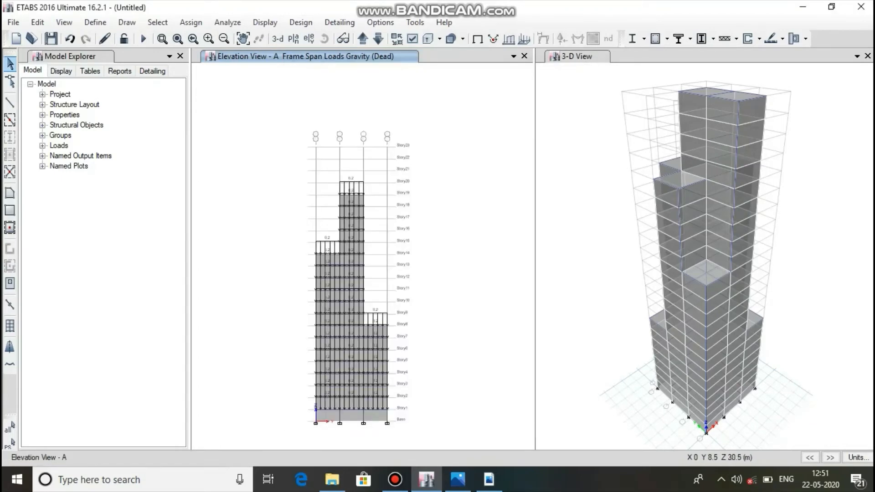
scroll(339, 235, "up", 5)
scroll(339, 246, "down", 5)
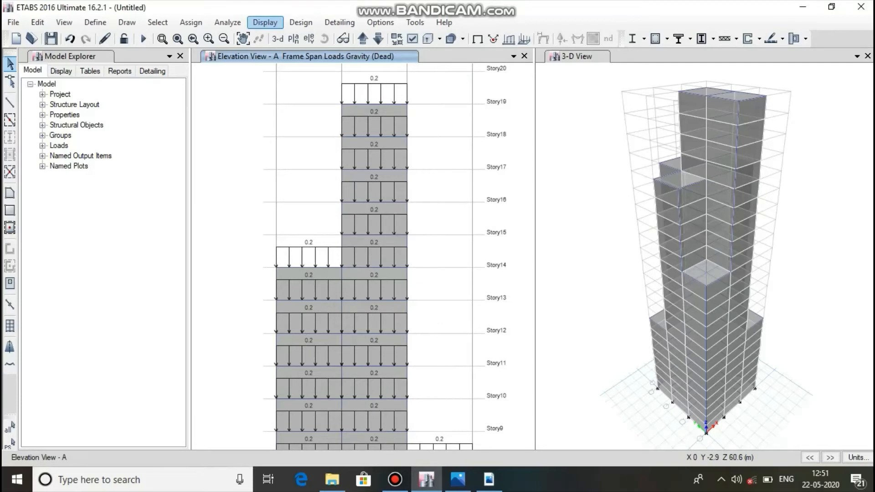
left_click(264, 22)
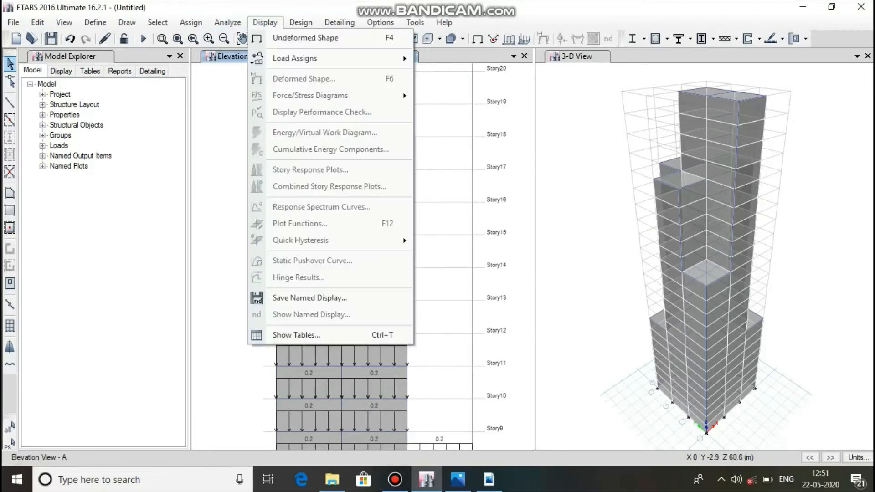
left_click(264, 22)
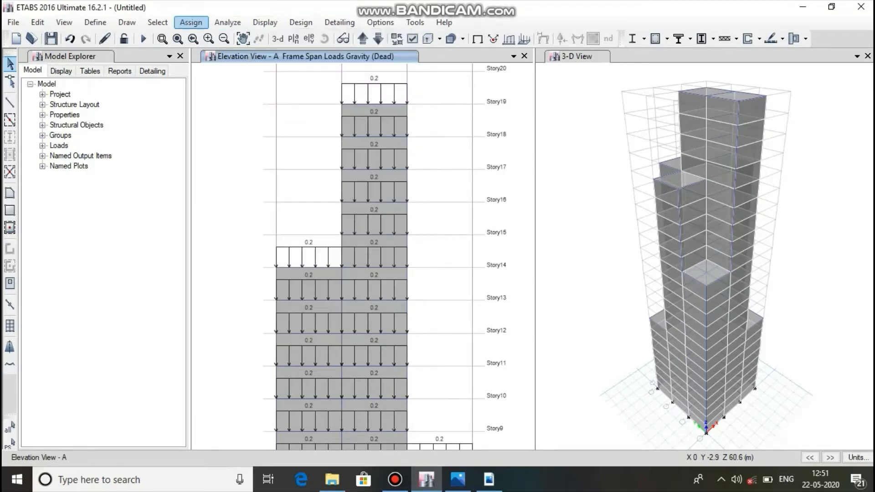
left_click(190, 21)
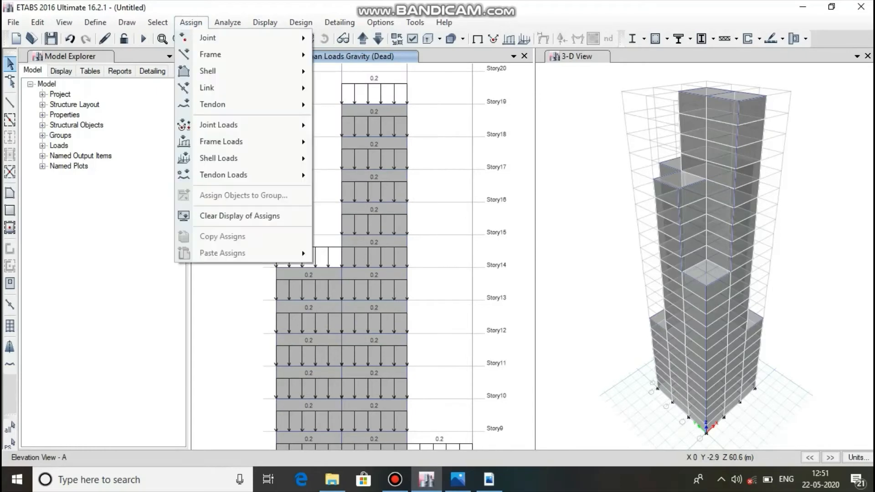
left_click(239, 215)
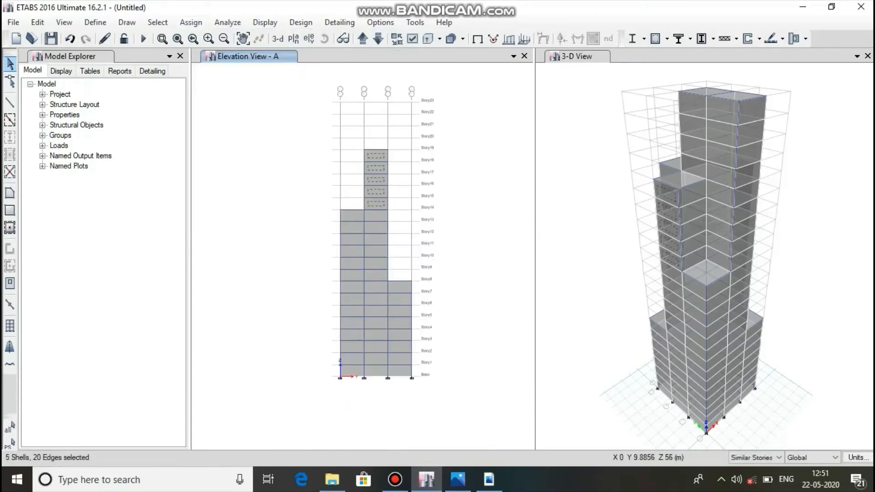
Select all the cladding shells on elevation A in the three bays, from the base up to Story19.
left_click(350, 213)
left_click(379, 212)
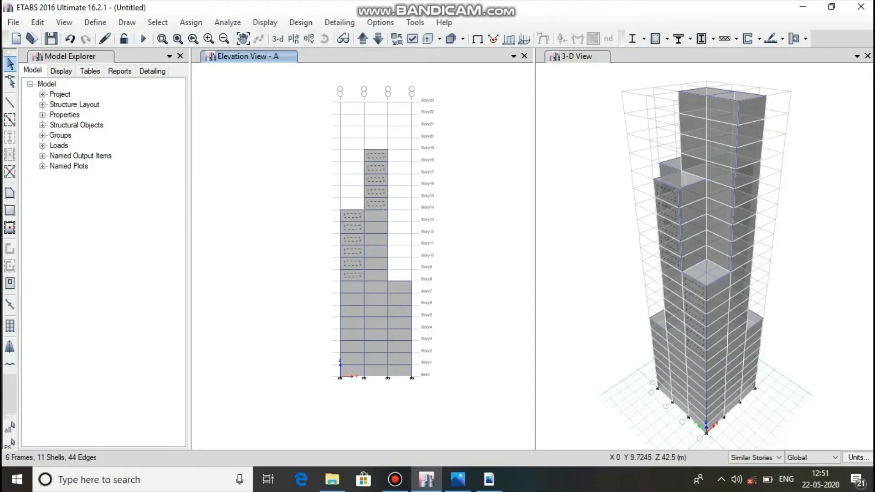
left_click(382, 214)
left_click(353, 283)
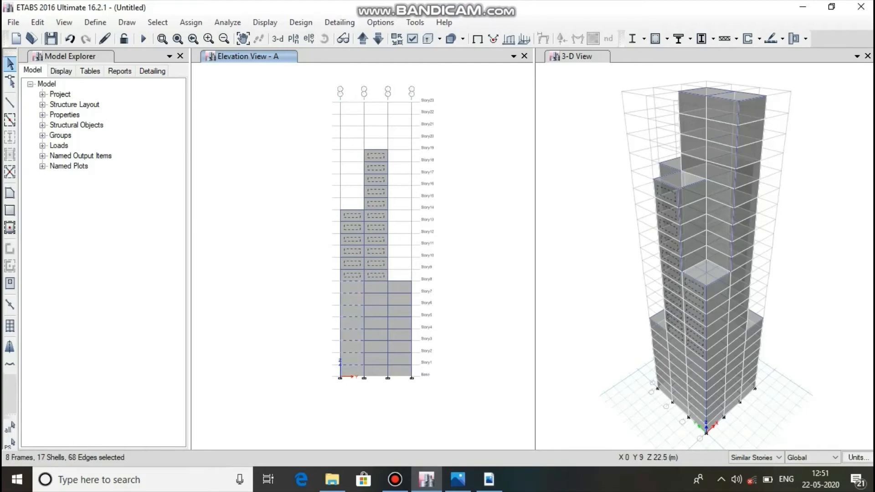
left_click(374, 287)
left_click(353, 282)
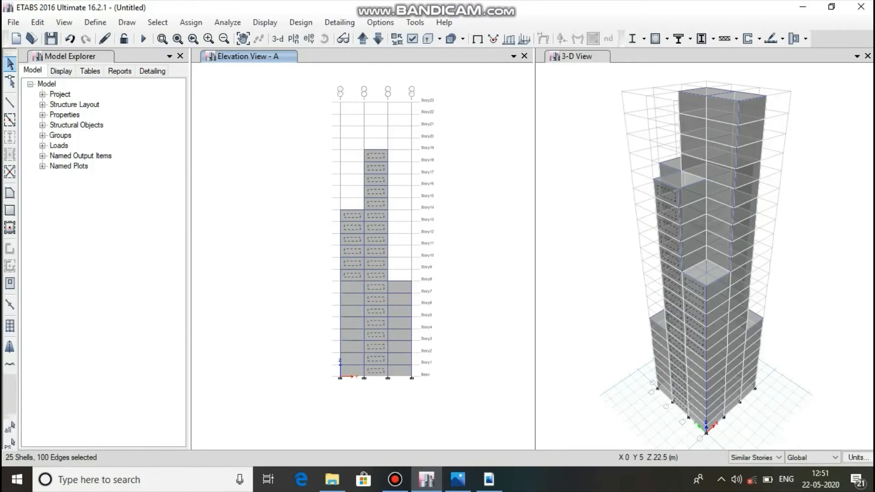
left_click(360, 287)
left_click(398, 286)
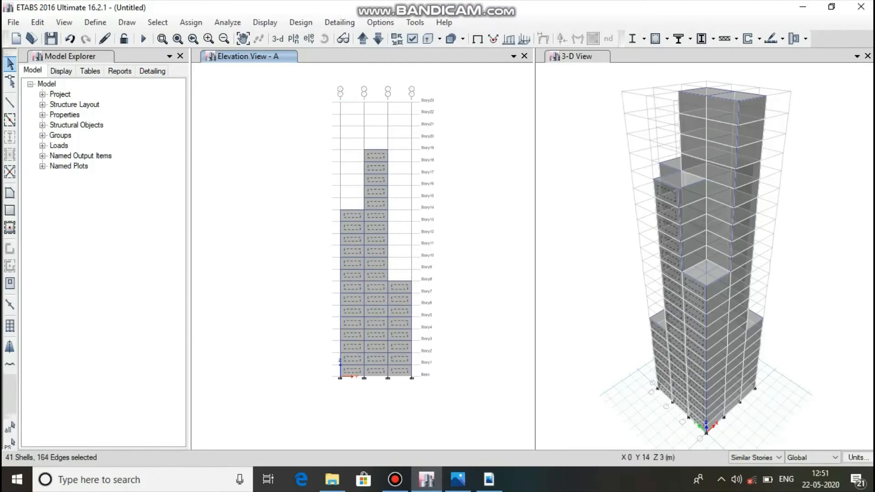
left_click(395, 479)
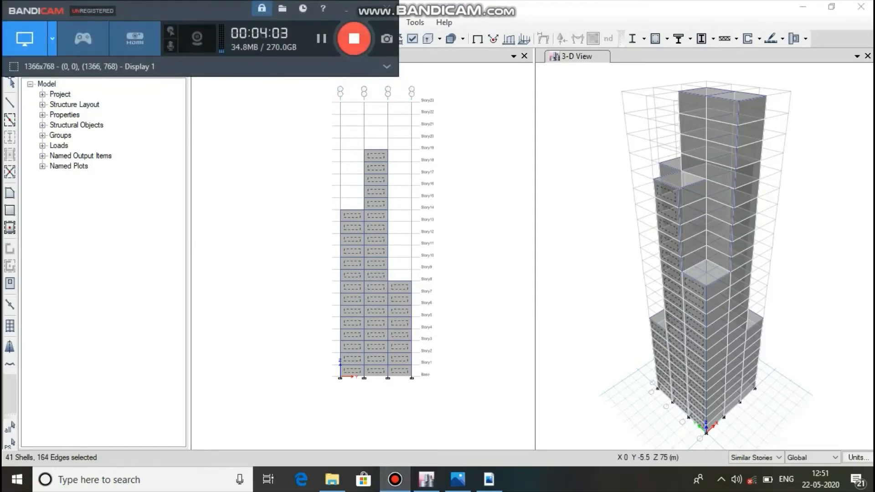
left_click(346, 9)
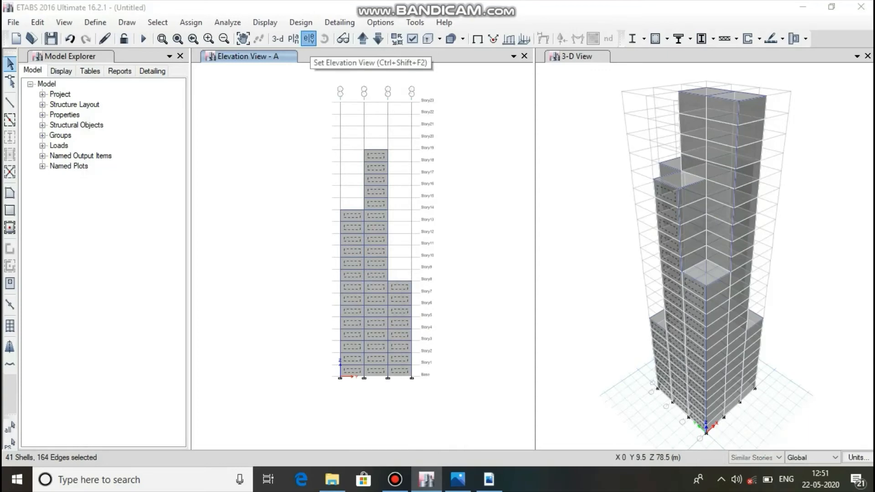
Display elevation B and add the cladding shells of Story9 to Story19 in the bay between grids 3 and 4 to the selection.
left_click(309, 38)
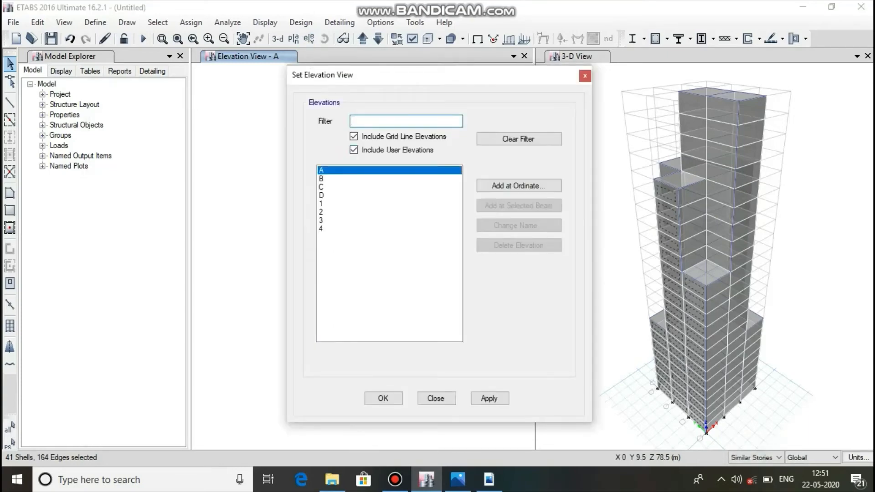
left_click(322, 178)
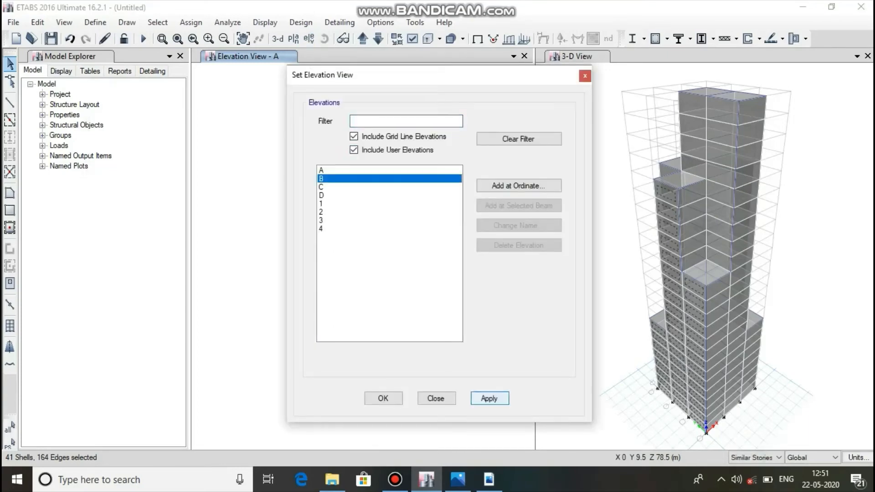
left_click(489, 399)
left_click(383, 399)
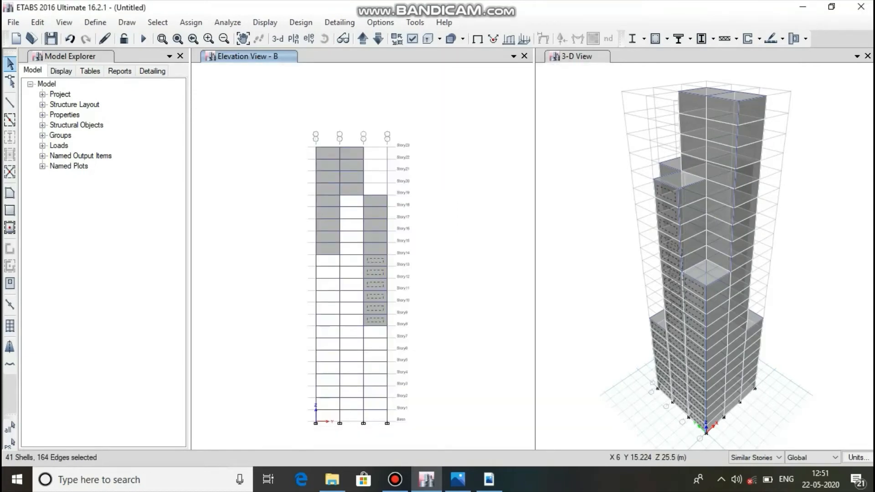
left_click(376, 320)
left_click(376, 308)
left_click(376, 296)
left_click(376, 284)
left_click(375, 272)
left_click(376, 260)
left_click(375, 248)
left_click(375, 236)
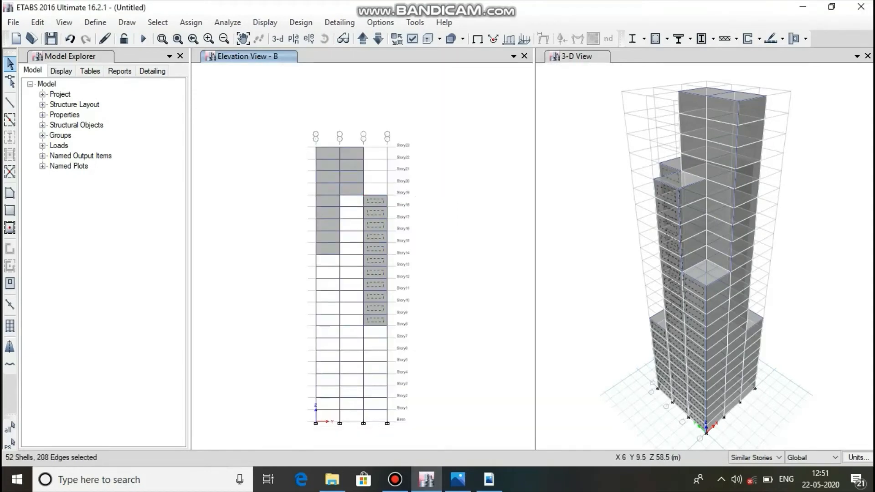
Add elevation B's Story20 to Story23 shells between grids 2 and 3 and Story15 to Story23 shells between grids 1 and 2 to the selection.
left_click(351, 189)
left_click(351, 177)
left_click(351, 165)
left_click(352, 153)
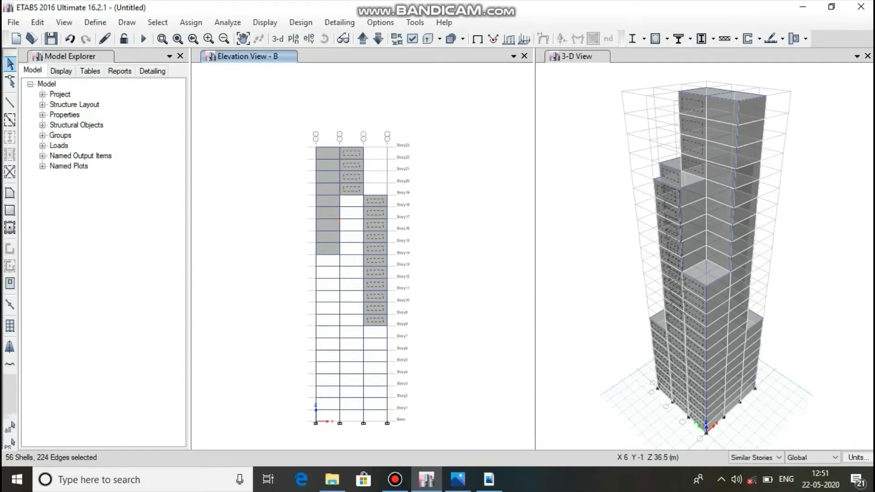
left_click(333, 246)
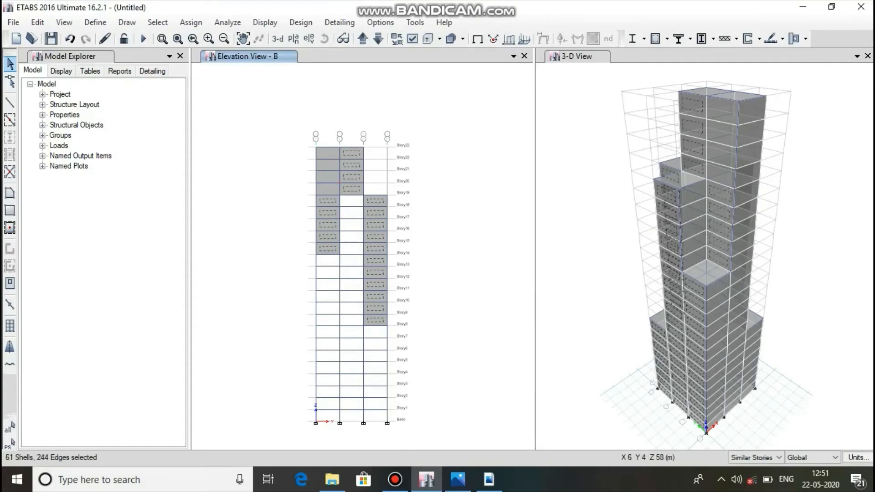
left_click(329, 189)
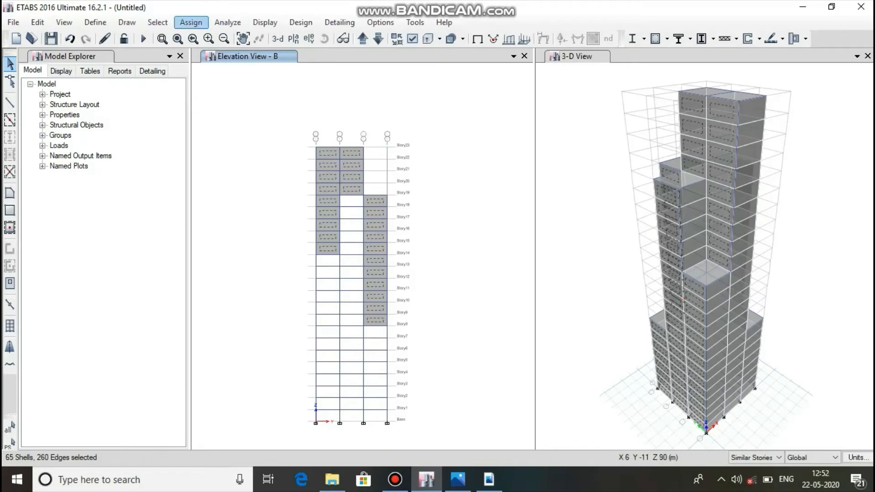
Assign a windward wind pressure coefficient of 0.8 for the wind load pattern to the selected shells, replacing existing loads.
left_click(190, 23)
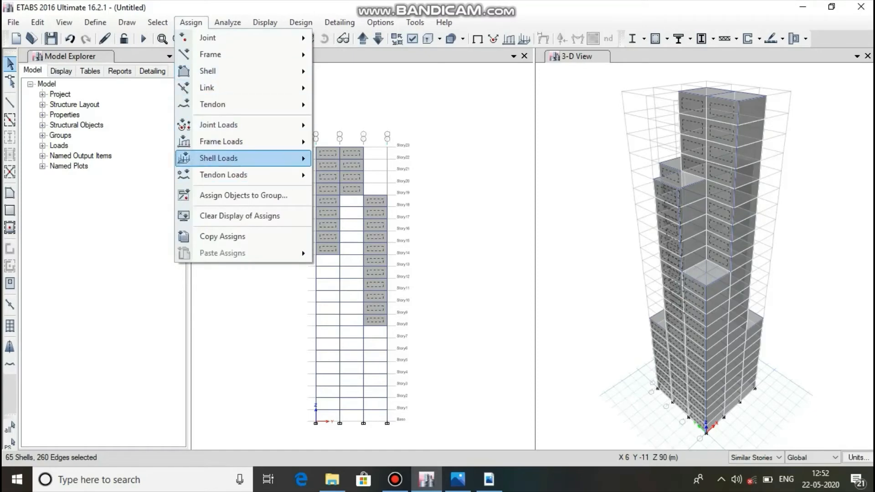
mouse_move(219, 158)
left_click(383, 230)
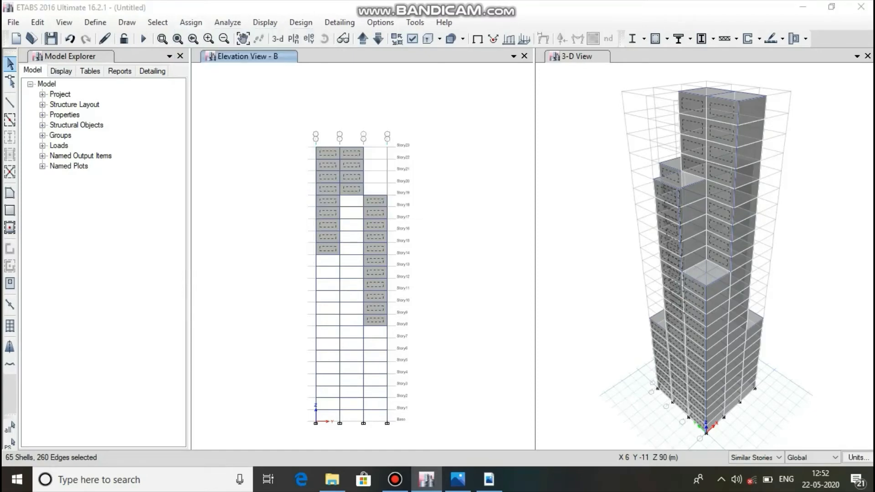
double_click(380, 246)
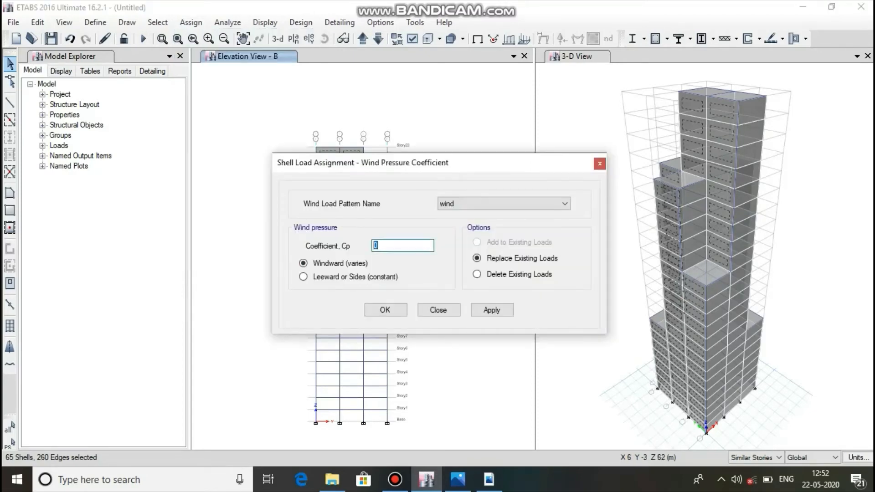
type("0.8")
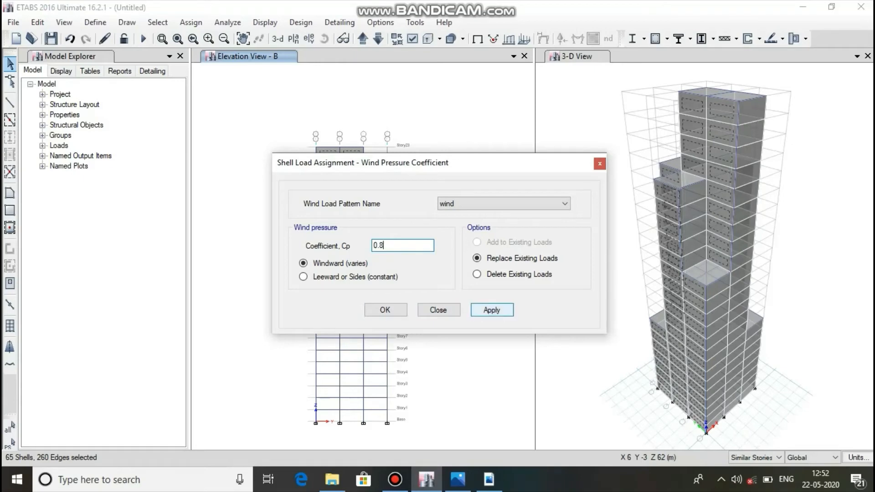
left_click(491, 310)
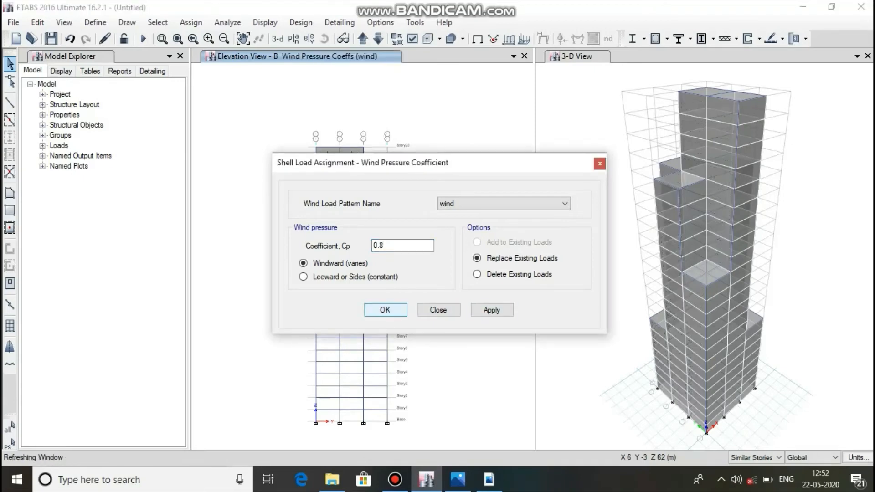
left_click(385, 310)
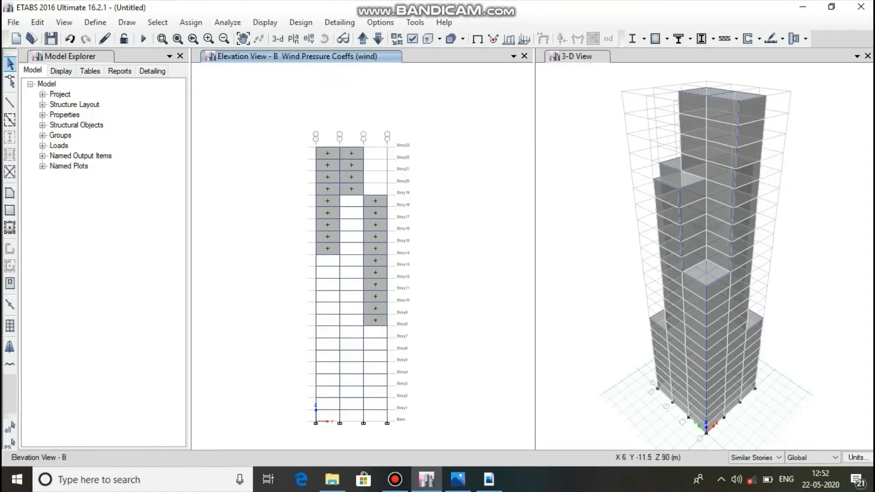
Display the Story1 plan and the Story9 plan to check the windward pressure coefficients on the outer faces.
left_click(294, 39)
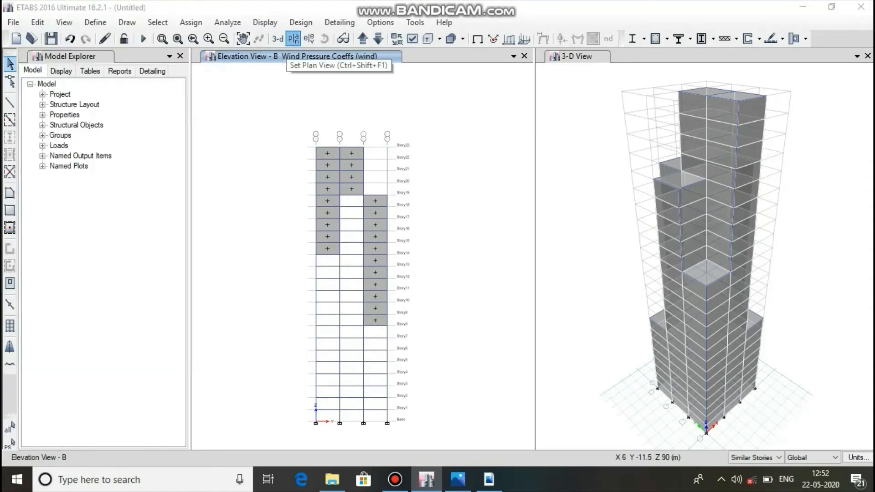
left_click_drag(692, 269, 692, 301)
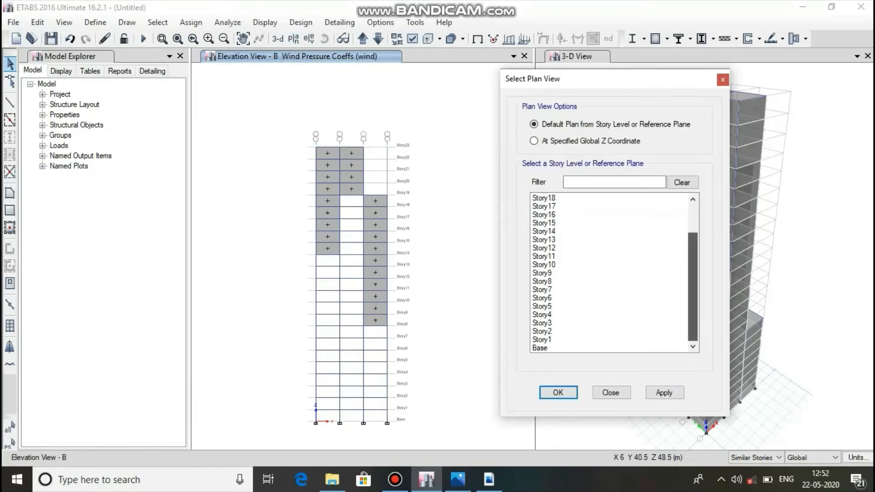
left_click(542, 339)
left_click(664, 393)
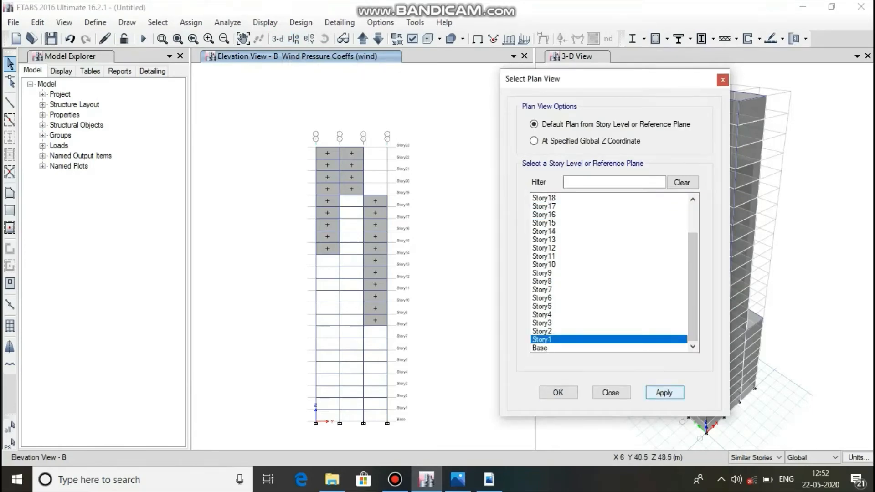
left_click(558, 393)
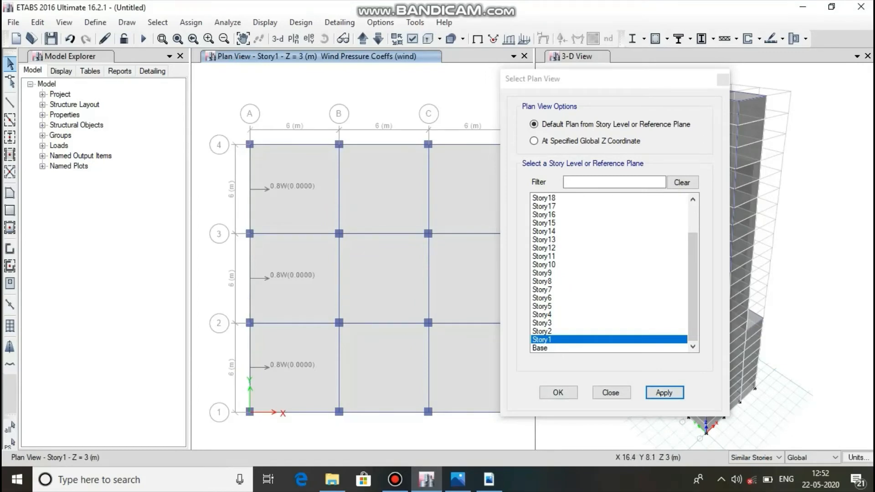
left_click(542, 273)
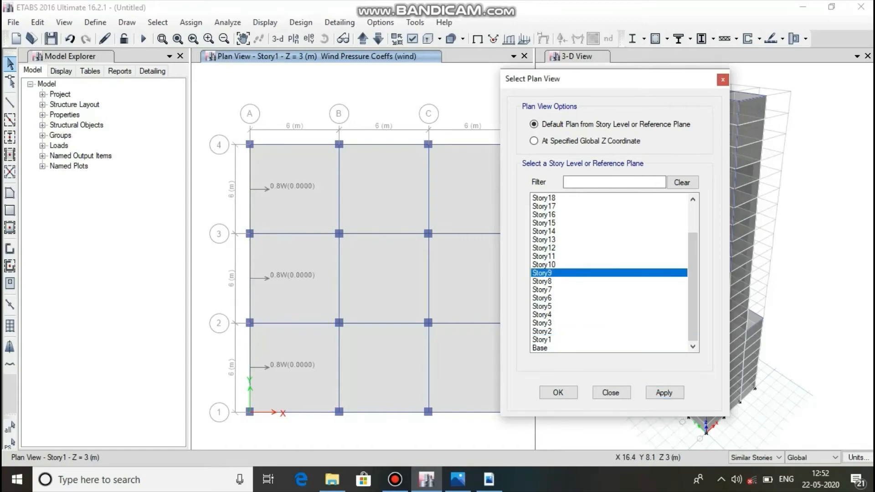
left_click(664, 392)
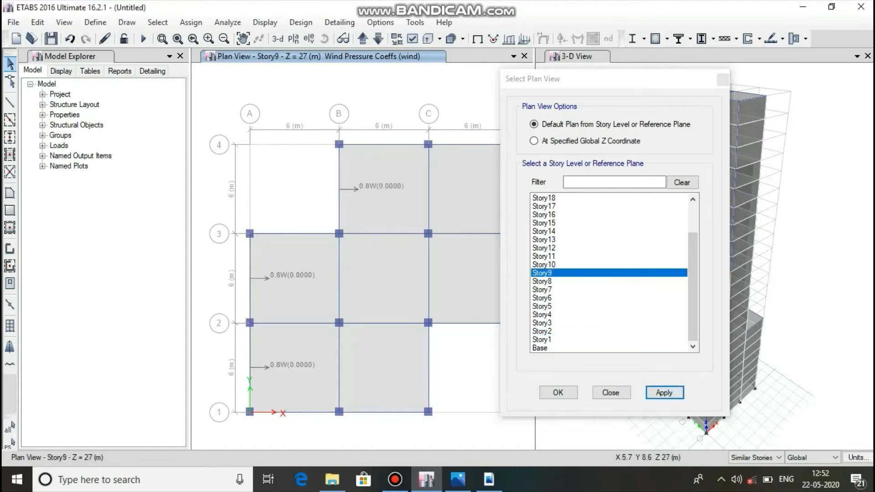
Review the windward pressure coefficients on the Story14, Story17 and Story22 plans.
left_click(544, 232)
left_click(663, 392)
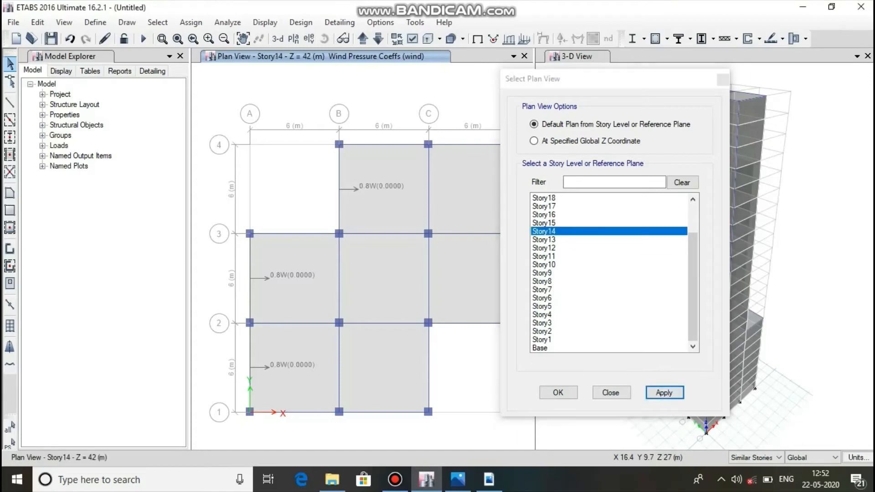
left_click(544, 206)
left_click(664, 393)
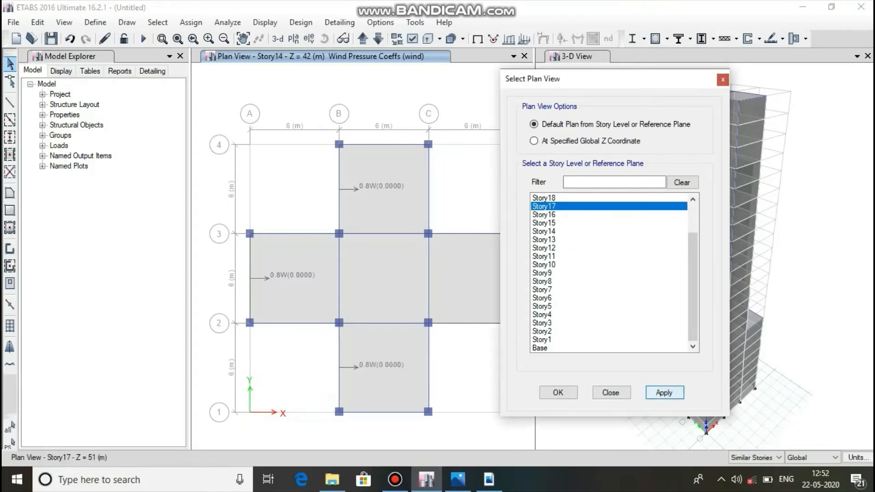
left_click_drag(692, 291, 693, 260)
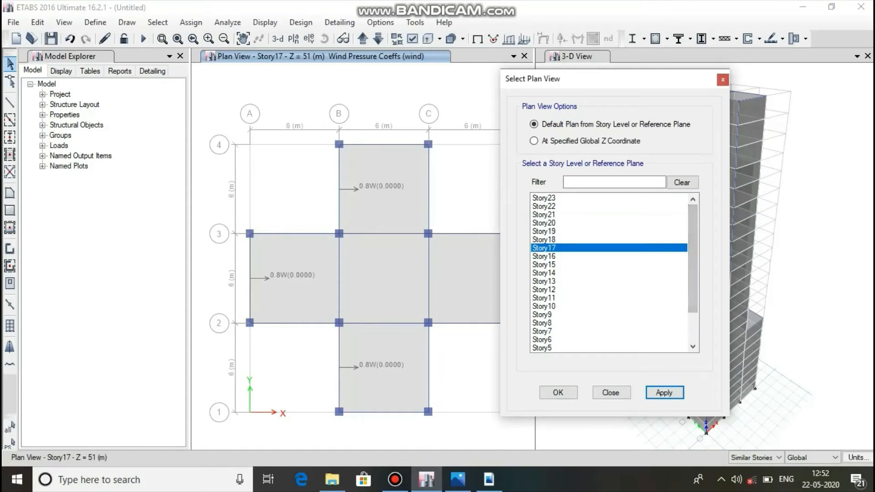
left_click(544, 206)
left_click(663, 393)
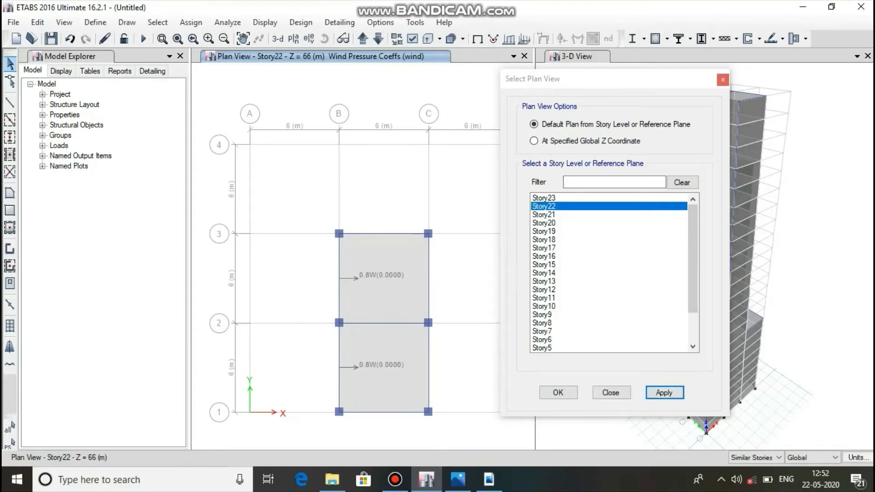
left_click(722, 79)
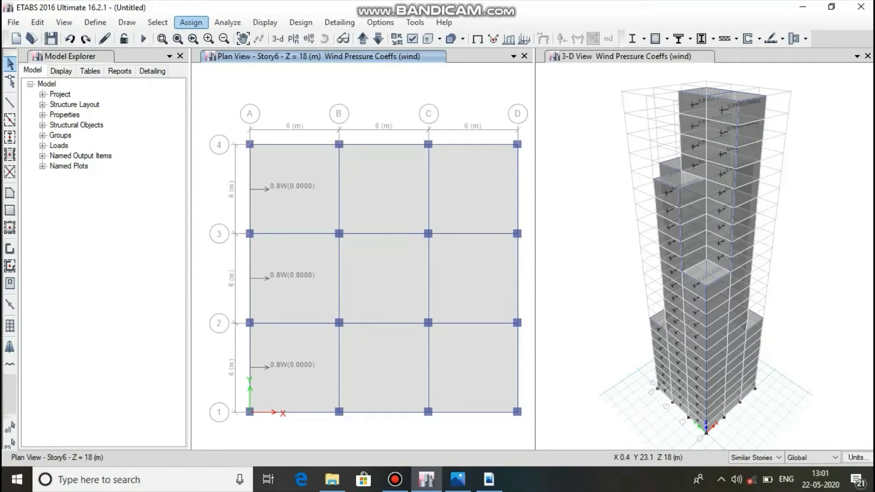
left_click(191, 23)
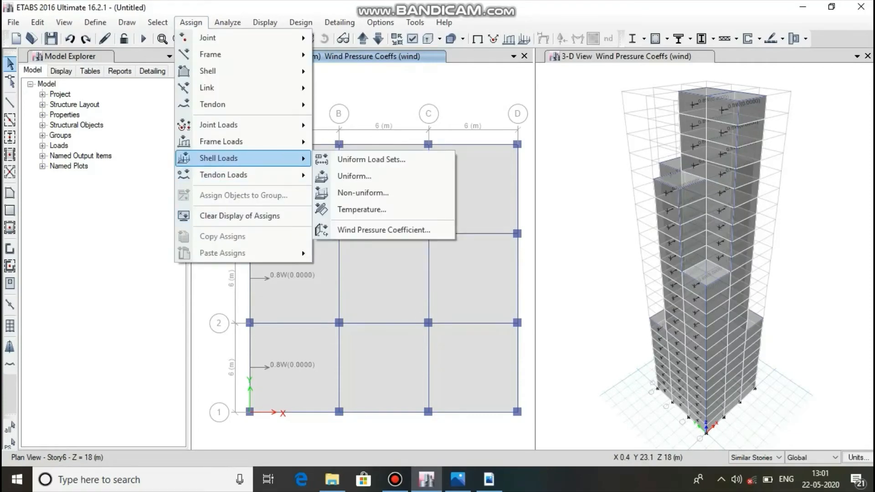
mouse_move(273, 88)
left_click(448, 82)
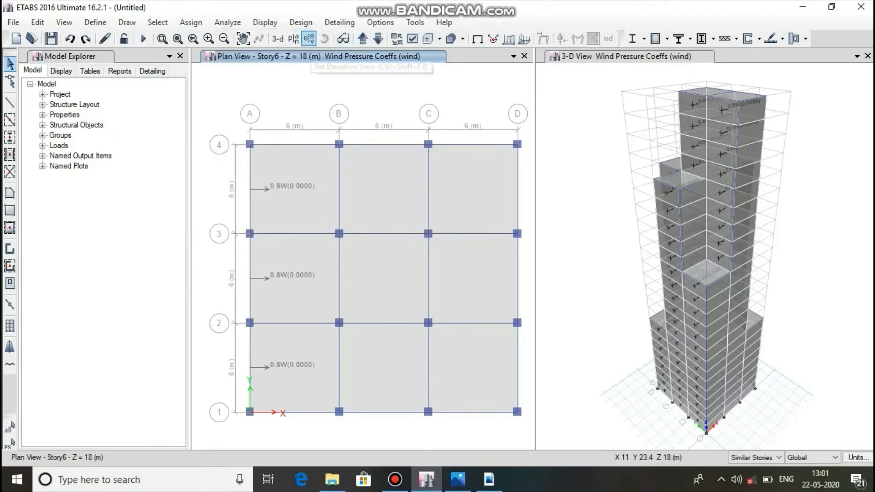
Display elevation D and select its cladding shells in all three bays from the base up to Story8.
left_click(308, 38)
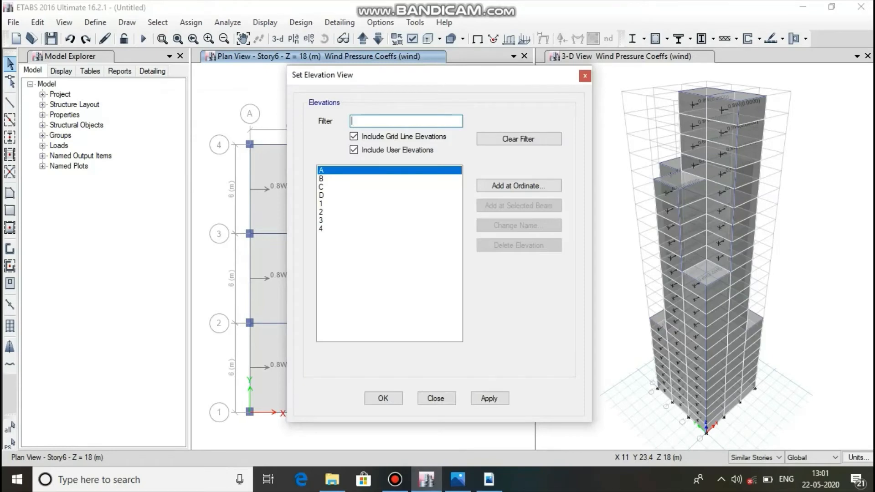
left_click(326, 195)
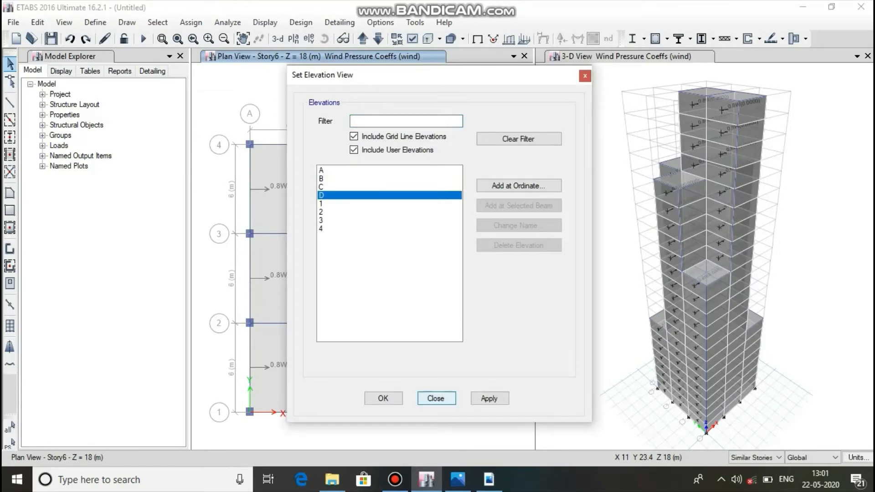
left_click(488, 399)
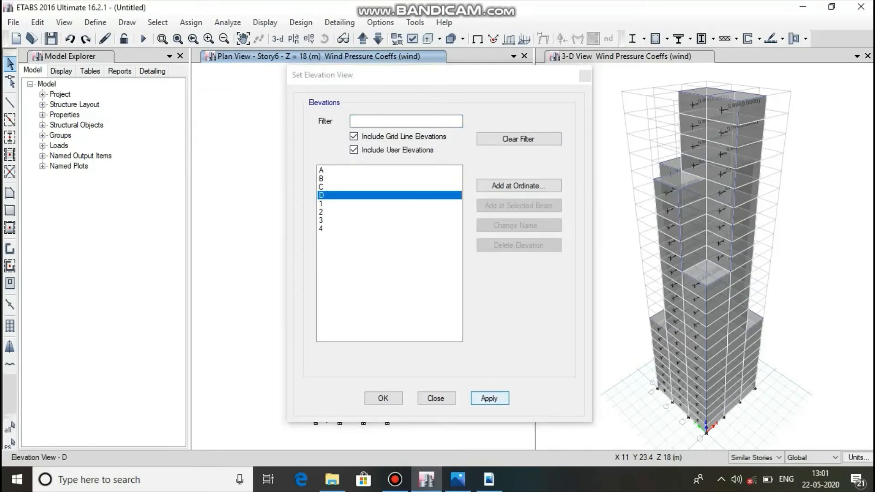
left_click(383, 398)
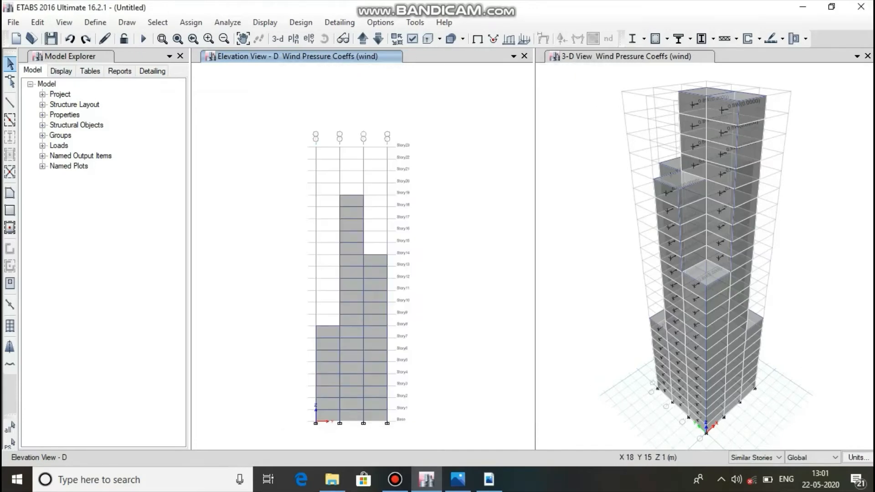
left_click(374, 412)
left_click(350, 413)
left_click(324, 409)
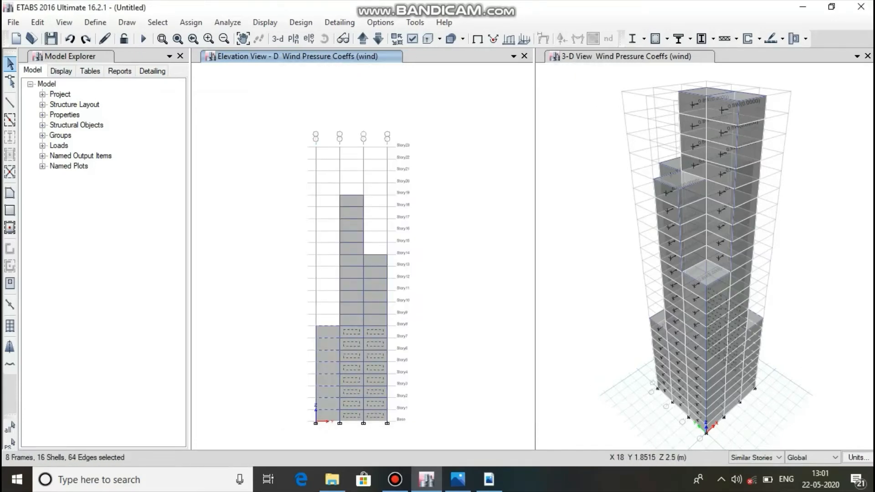
left_click(325, 409)
left_click(325, 413)
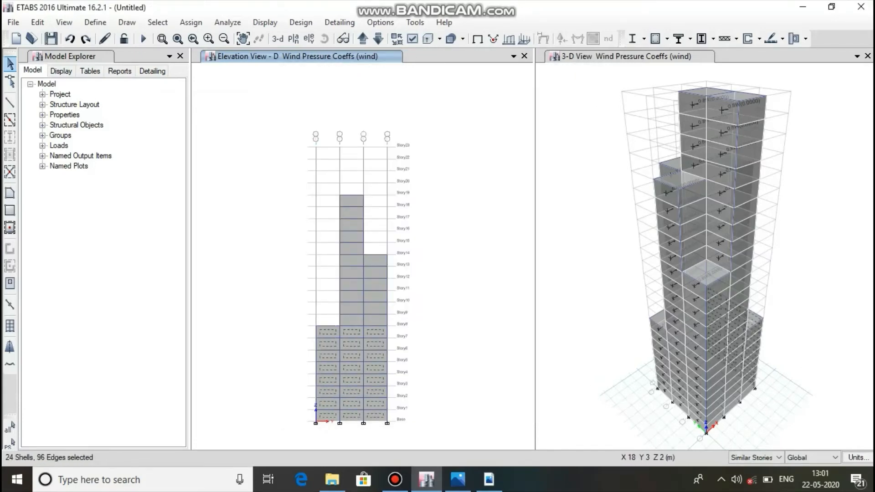
Add elevation D's Story9 to Story19 shells between grids 2 and 3 and Story9 to Story14 shells between grids 3 and 4 to the selection.
left_click(354, 320)
left_click(376, 315)
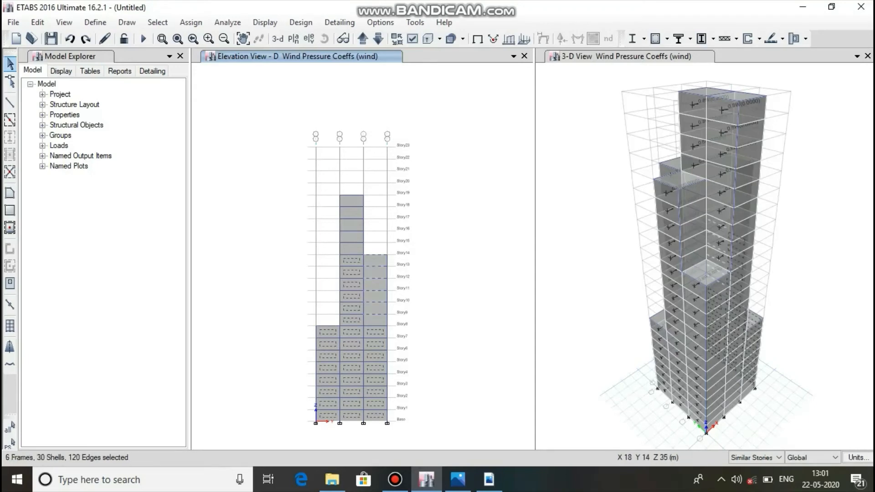
left_click(379, 302)
left_click(378, 309)
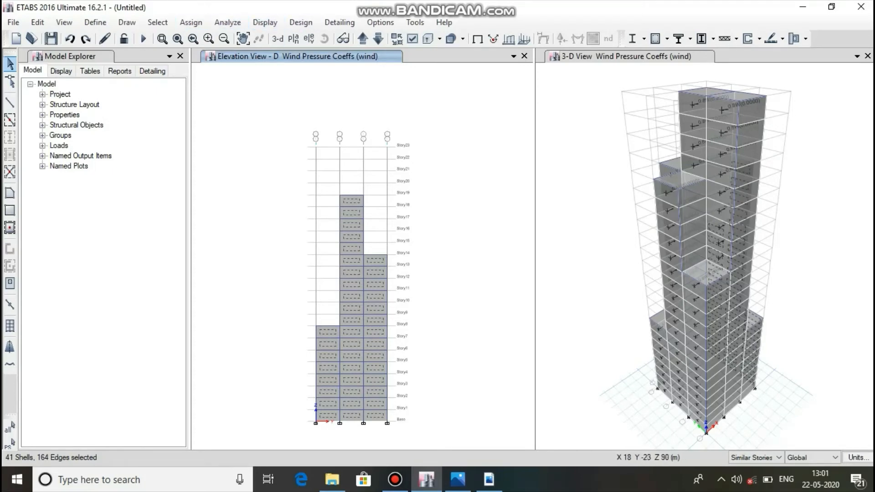
Display elevation C and add all its cladding shells in the three bays, from Story9 up to Story23, to the selection.
left_click(308, 38)
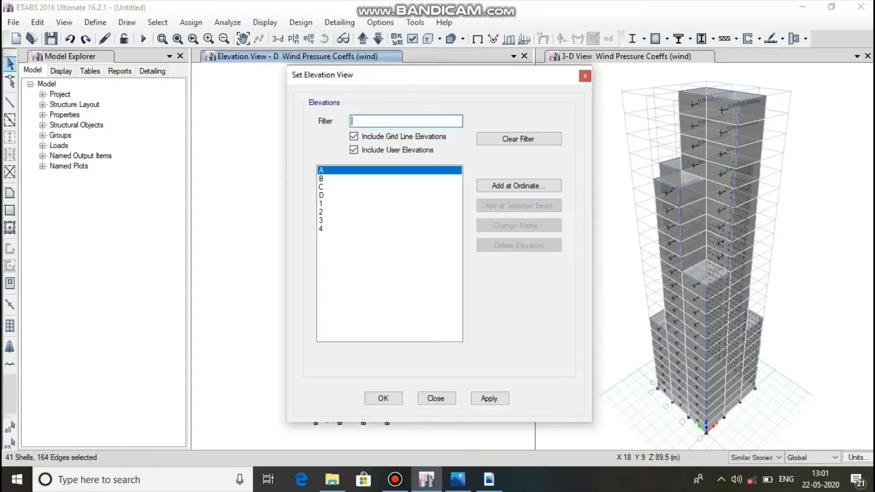
left_click(322, 187)
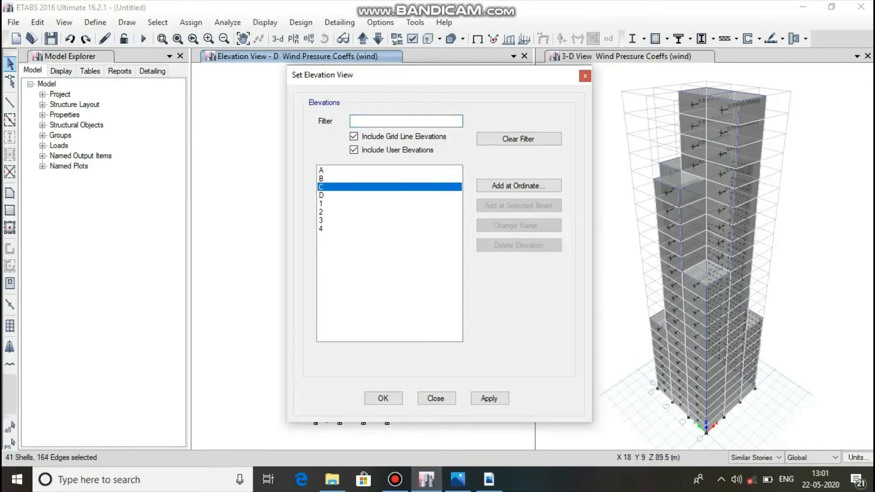
left_click(490, 398)
left_click(380, 398)
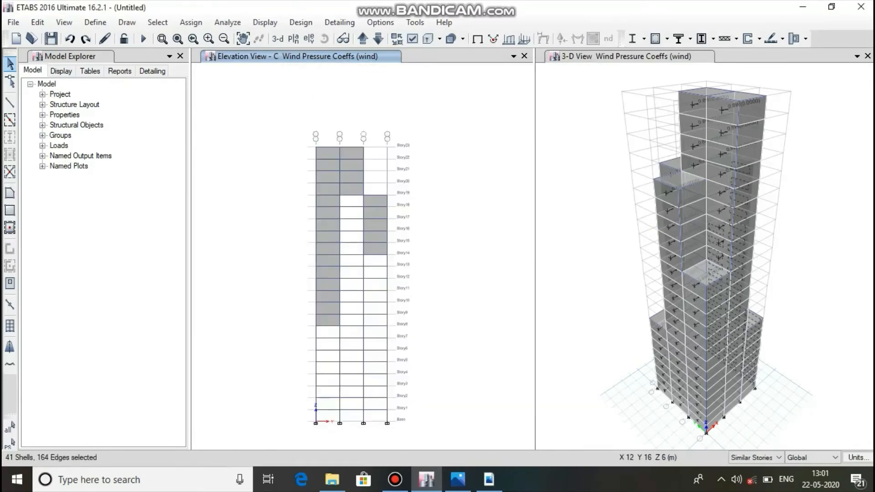
left_click_drag(382, 248, 345, 149)
left_click_drag(334, 248, 323, 151)
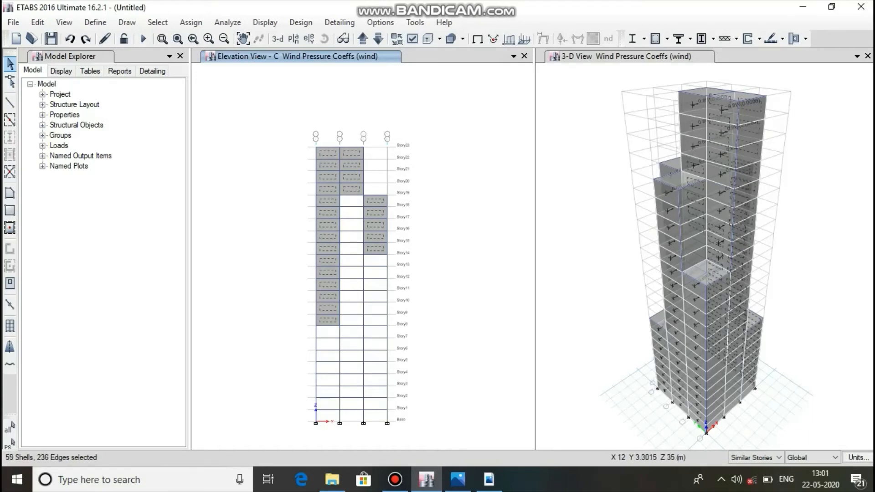
left_click_drag(331, 321, 325, 261)
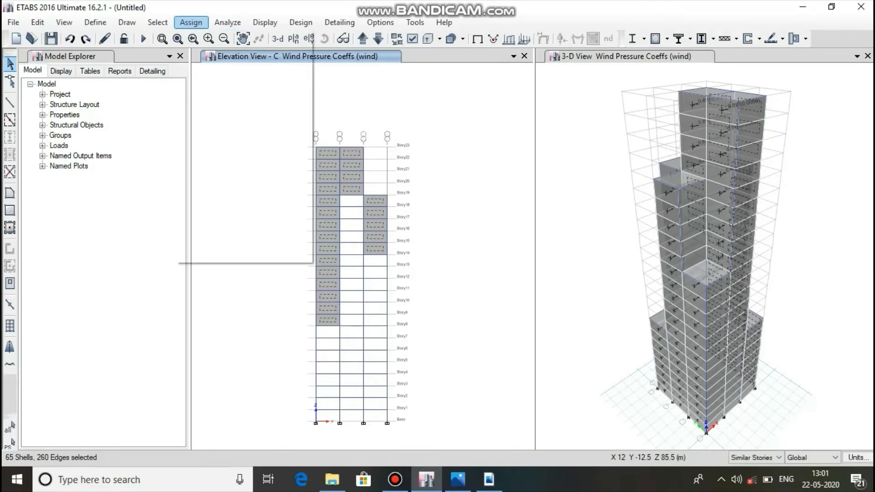
Assign a leeward wind pressure coefficient of -0.25 for the wind load pattern to the selected shells, replacing existing loads.
left_click(191, 22)
mouse_move(219, 158)
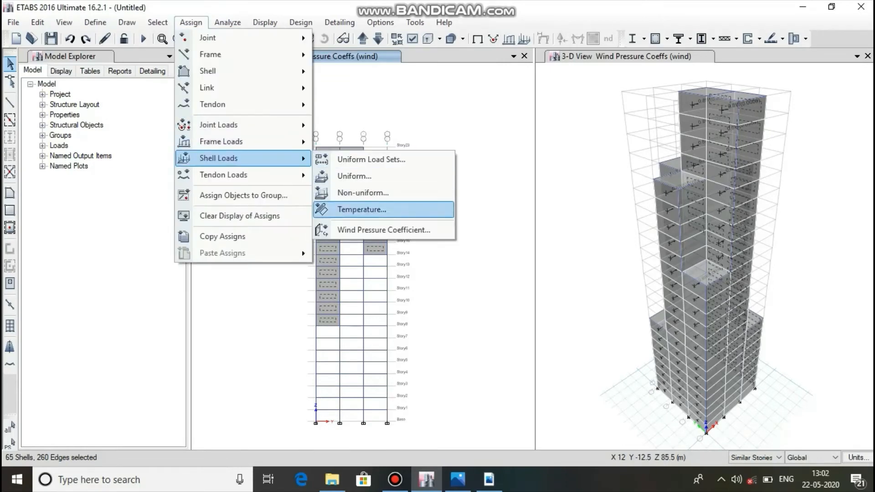
left_click(383, 230)
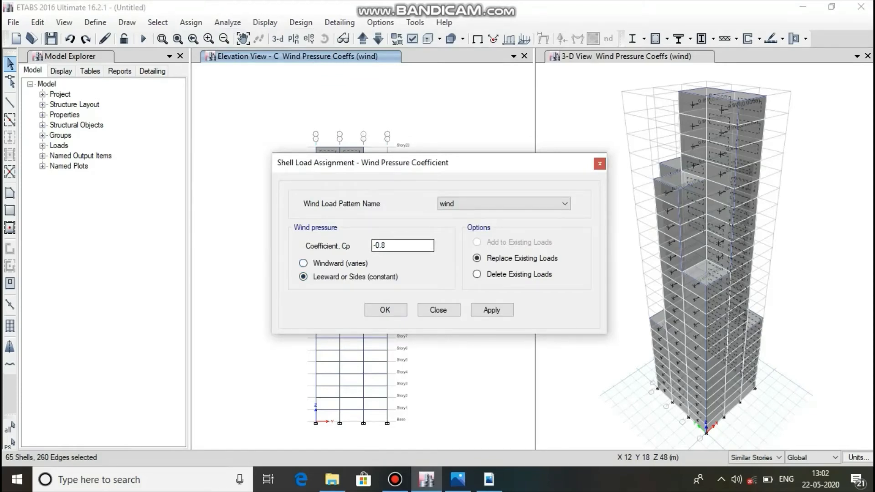
double_click(379, 246)
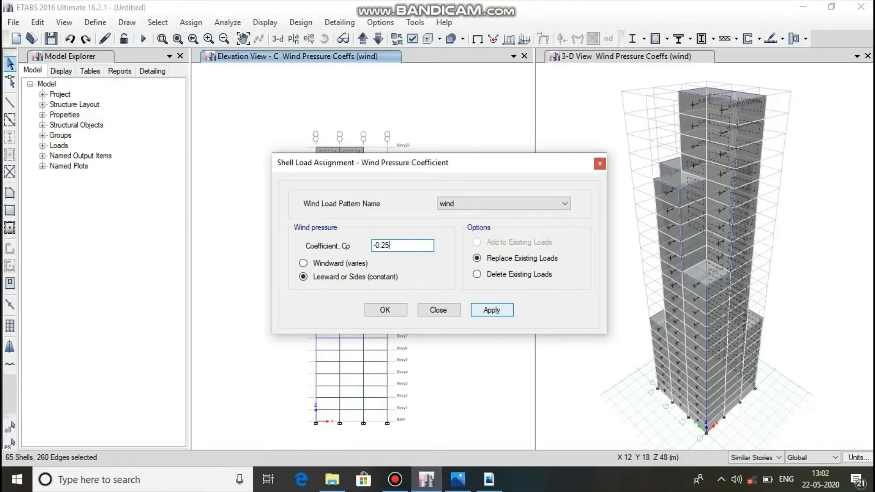
left_click(491, 310)
left_click(385, 310)
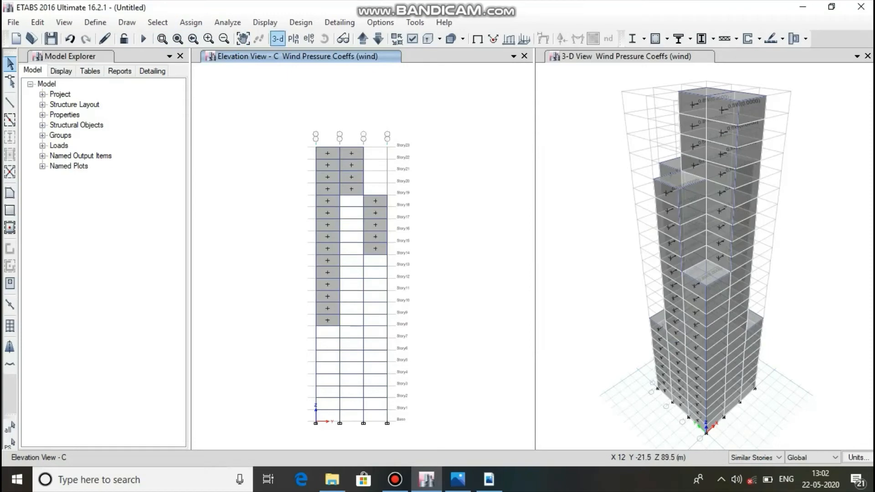
Display the Story6 plan to check the windward and leeward pressure coefficients on both faces.
left_click(294, 38)
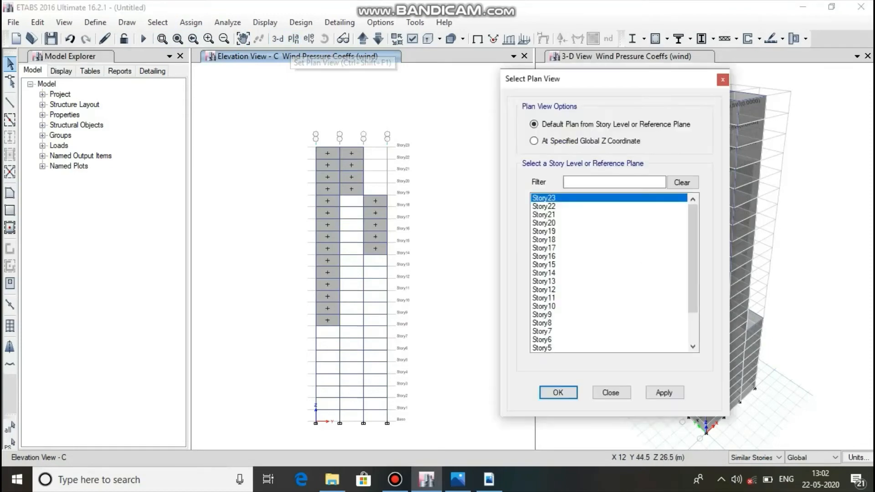
left_click(552, 340)
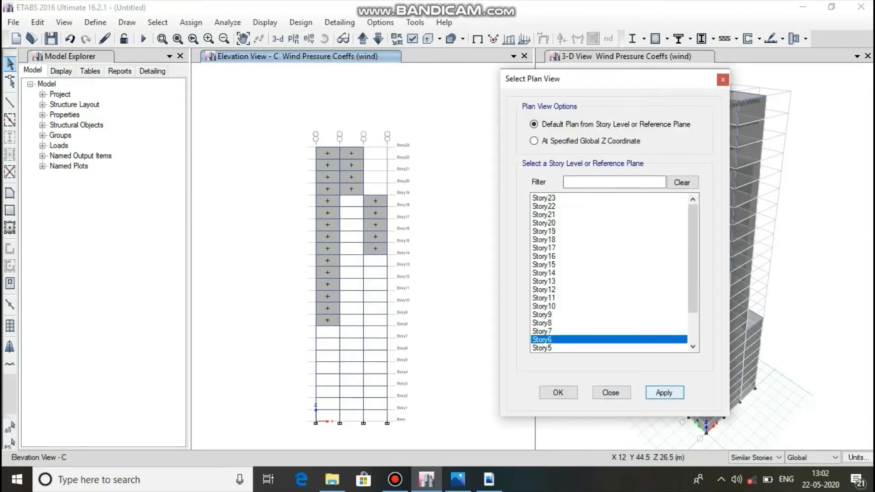
left_click(664, 392)
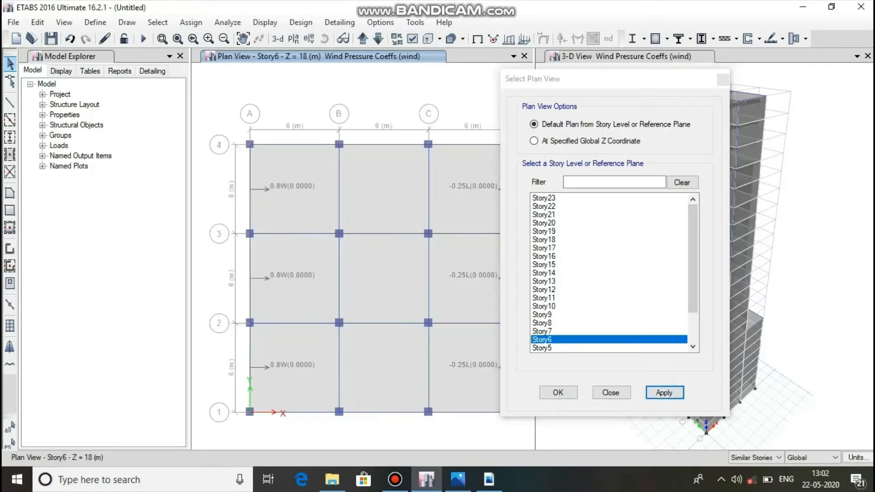
left_click_drag(601, 79, 706, 95)
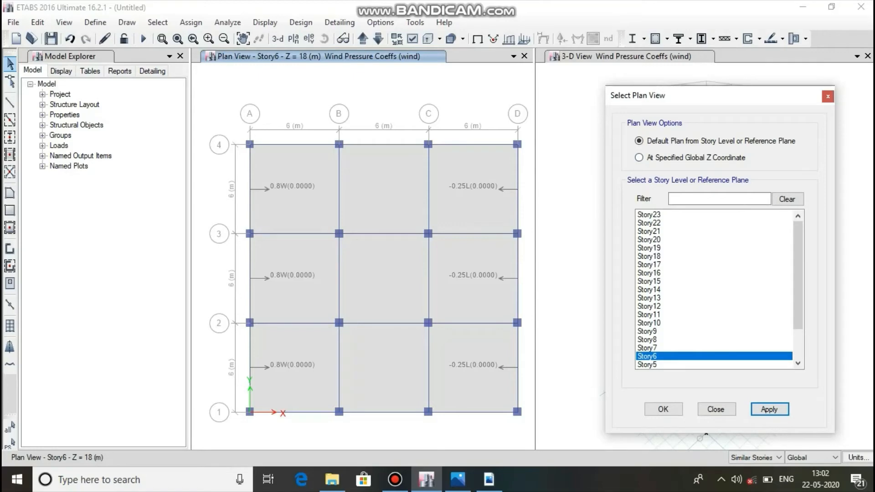
left_click(663, 409)
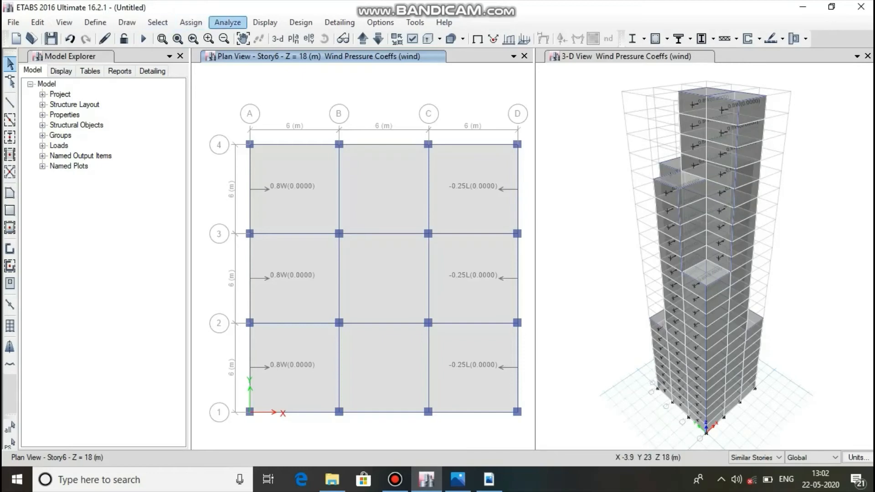
Display elevation 1 and select all its cladding shells in the three bays, from the base up to Story23.
left_click(309, 38)
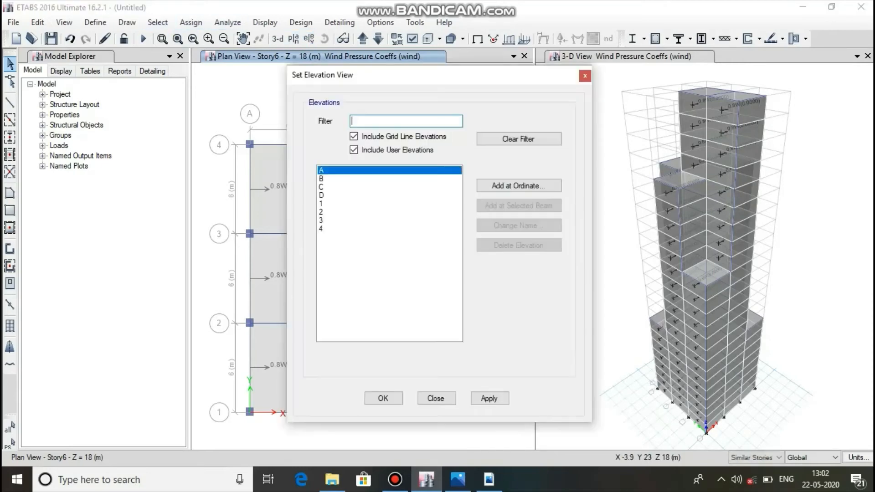
left_click(329, 203)
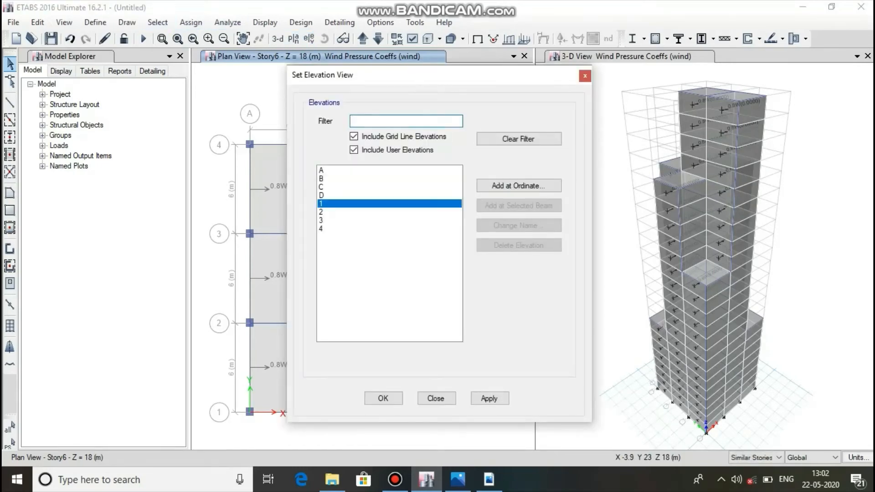
left_click(489, 398)
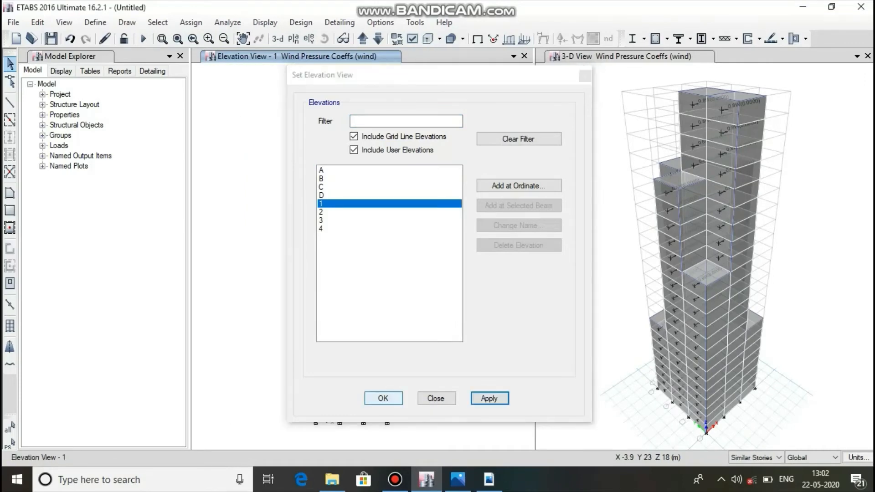
left_click(383, 398)
left_click_drag(357, 152, 353, 192)
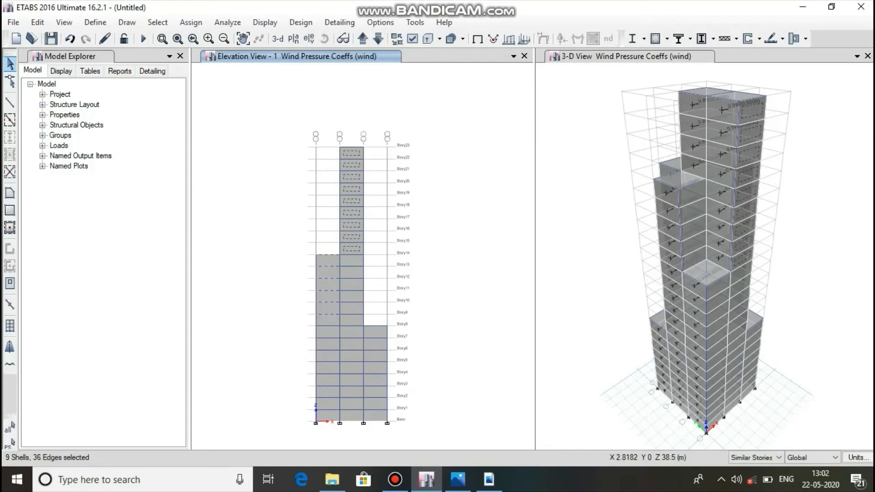
left_click_drag(333, 261, 328, 320)
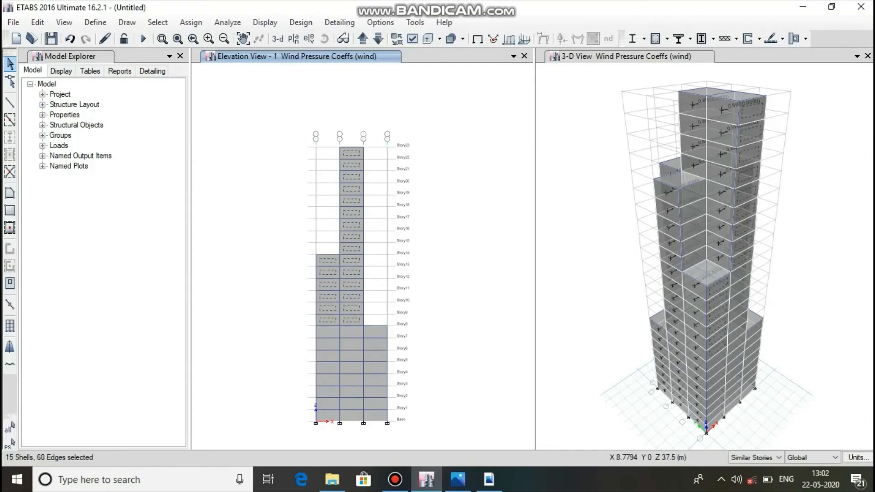
left_click(348, 272)
left_click(355, 333)
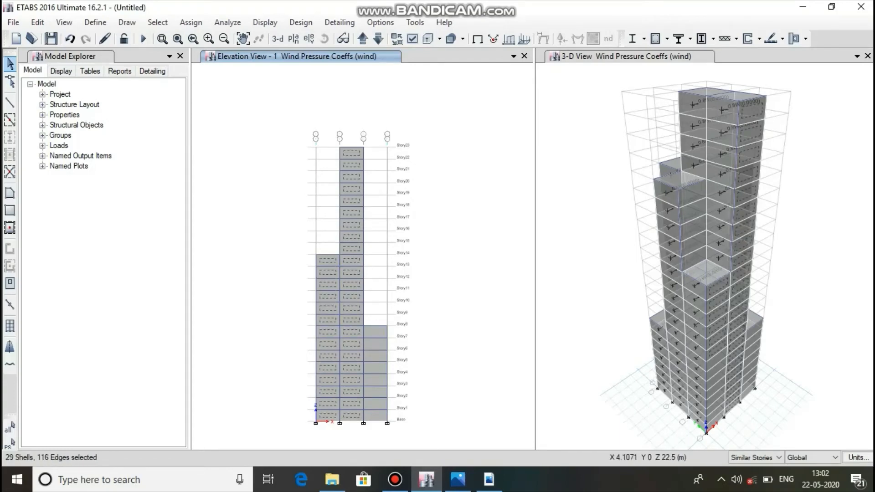
left_click(334, 332)
left_click(375, 332)
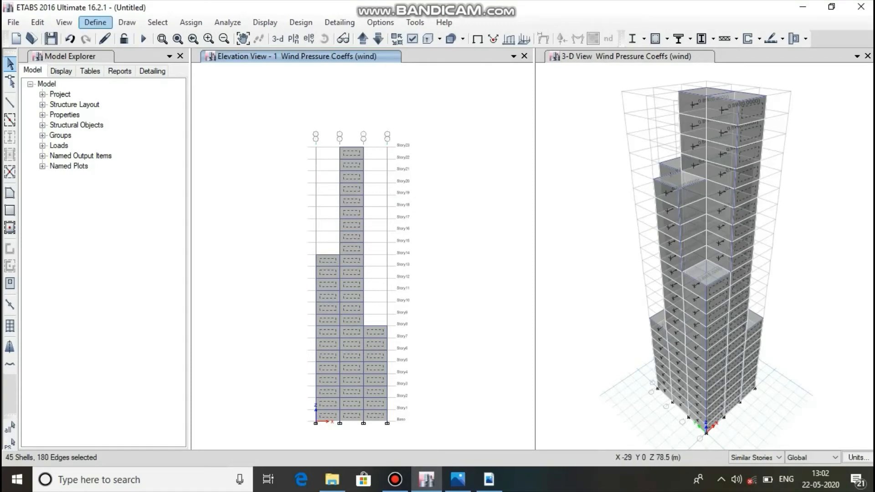
Display elevation 2 and add its shells between grids A and B (Story15 to Story19) and grids C and D (Story9 to Story19) to the selection.
left_click(309, 39)
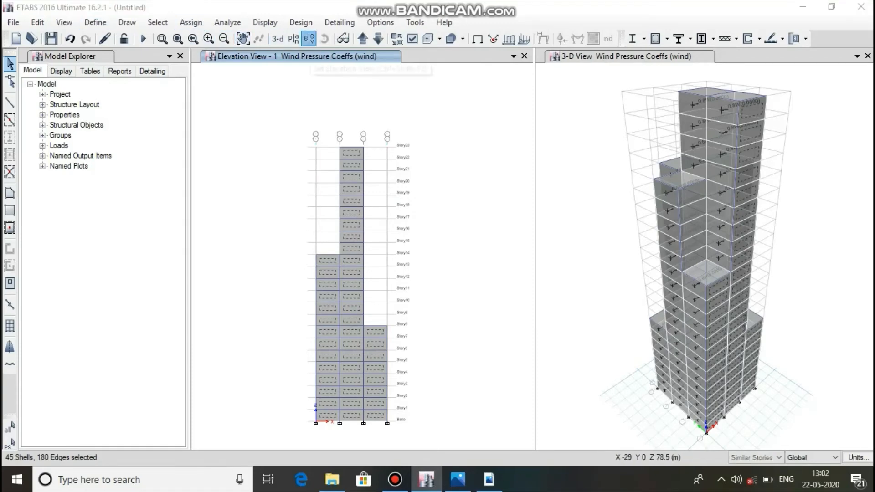
left_click(321, 211)
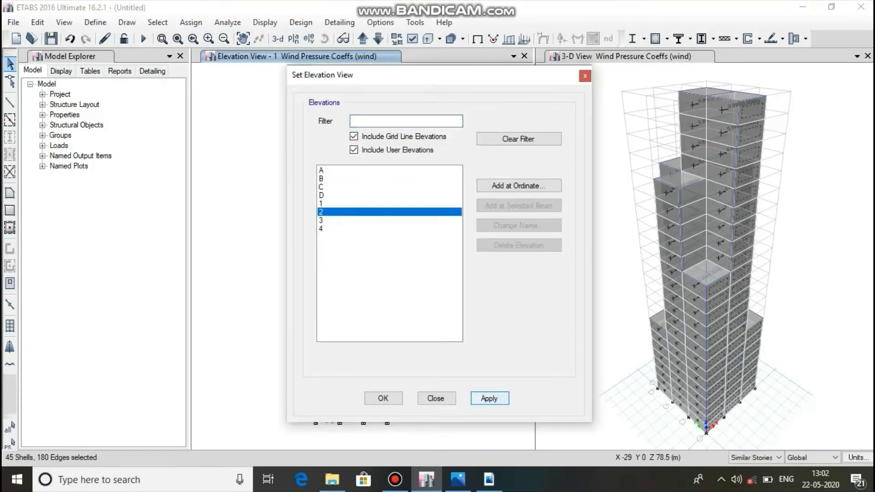
left_click(489, 398)
left_click(383, 398)
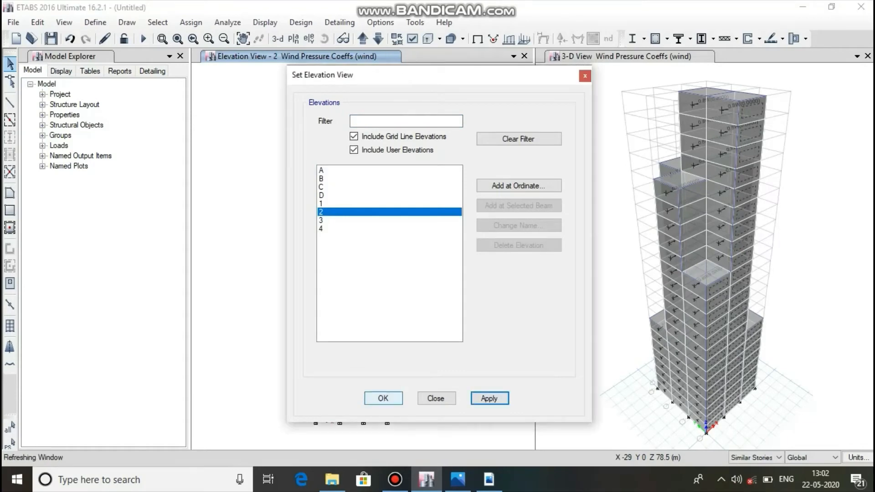
left_click(377, 199)
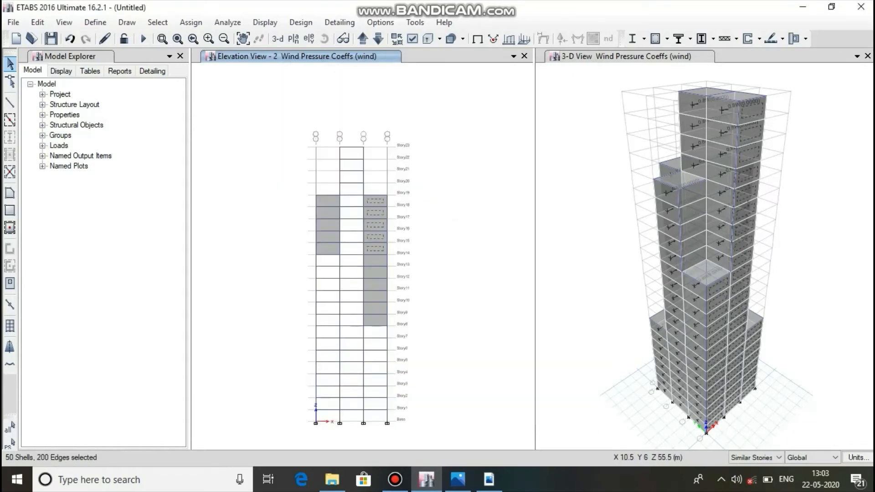
left_click(327, 199)
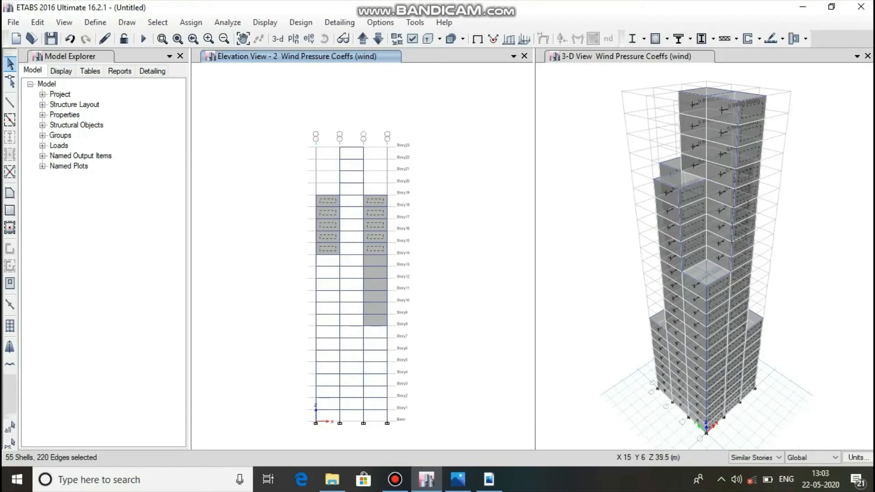
left_click(374, 259)
Assign a leeward or sides wind pressure coefficient of -0.8 for the wind pattern to the selected elevation 1 and 2 shells, replacing existing loads.
left_click(190, 22)
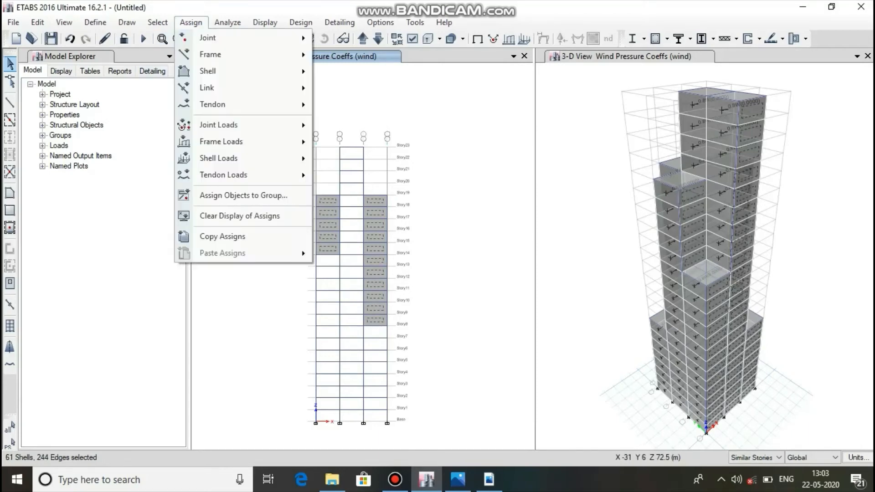
mouse_move(219, 158)
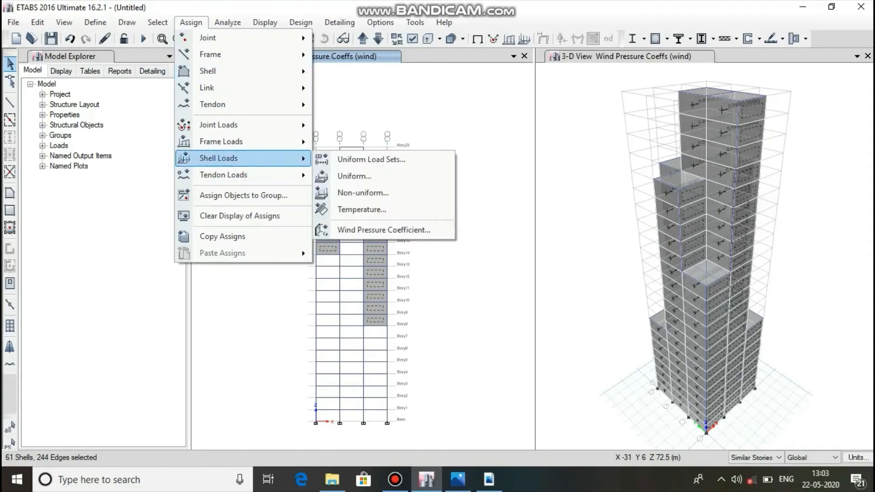
left_click(383, 230)
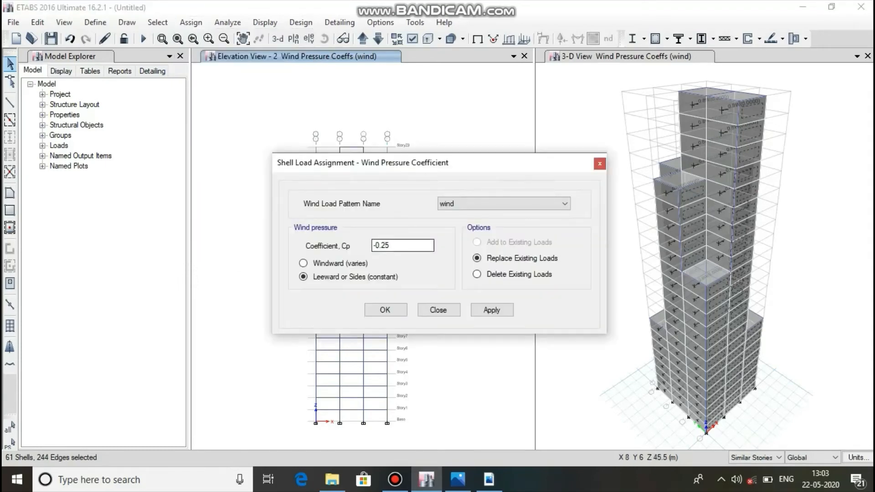
double_click(389, 245)
left_click(492, 310)
left_click(385, 310)
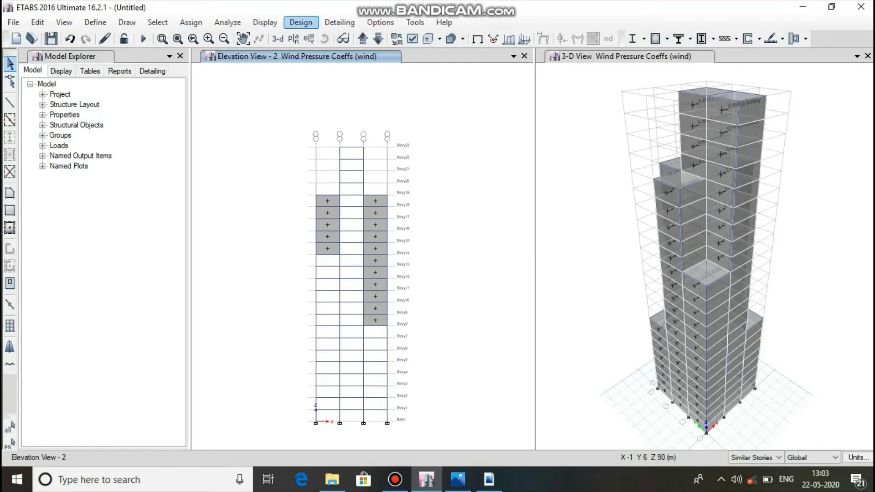
Display elevation 4 and select all its cladding shells in the three bays, from the base up to Story19.
left_click(309, 38)
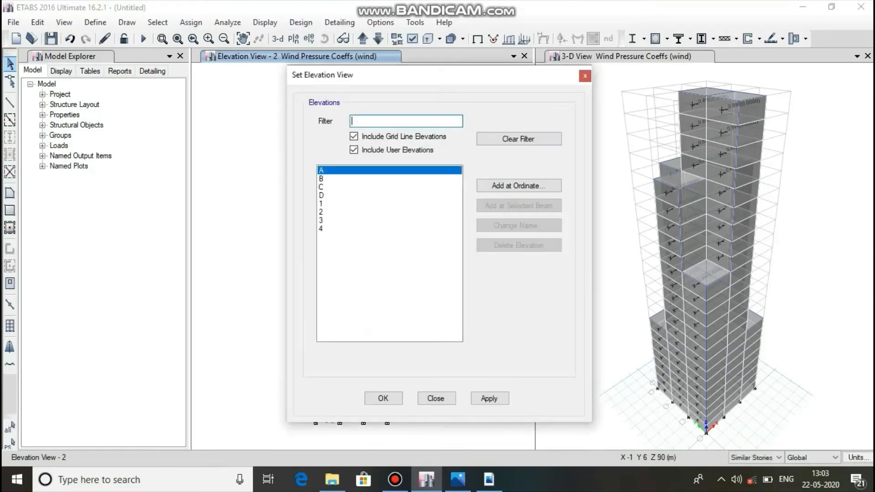
left_click(356, 228)
left_click(489, 398)
left_click(384, 398)
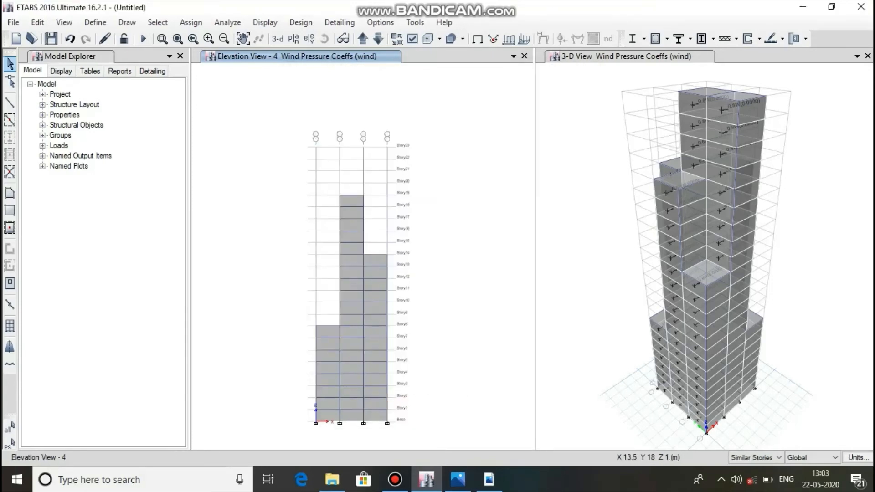
left_click(369, 413)
left_click(352, 412)
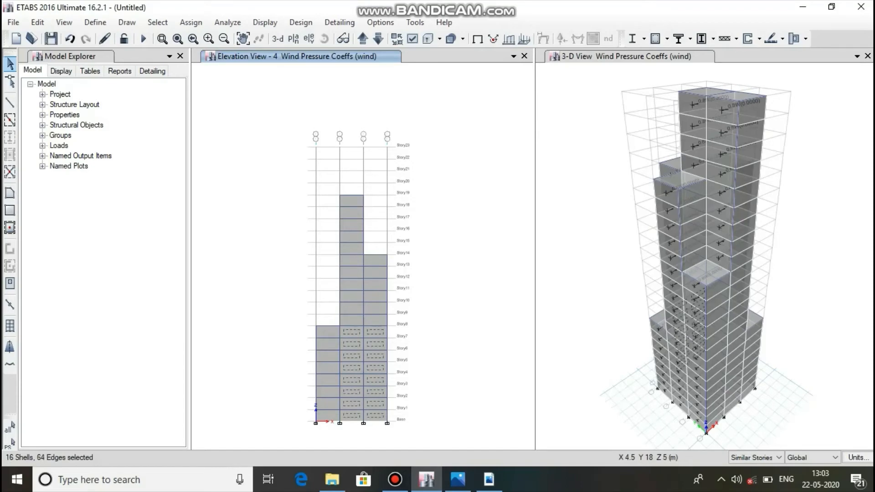
left_click(333, 411)
left_click(353, 320)
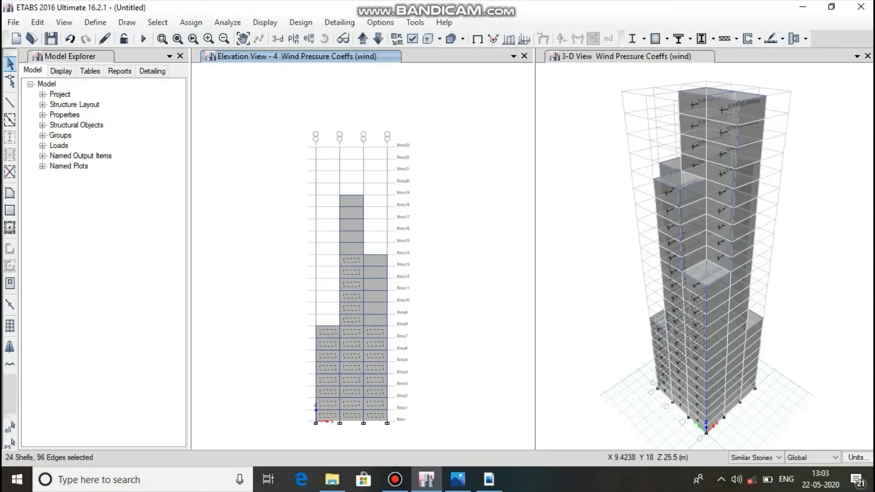
left_click(374, 318)
left_click(352, 242)
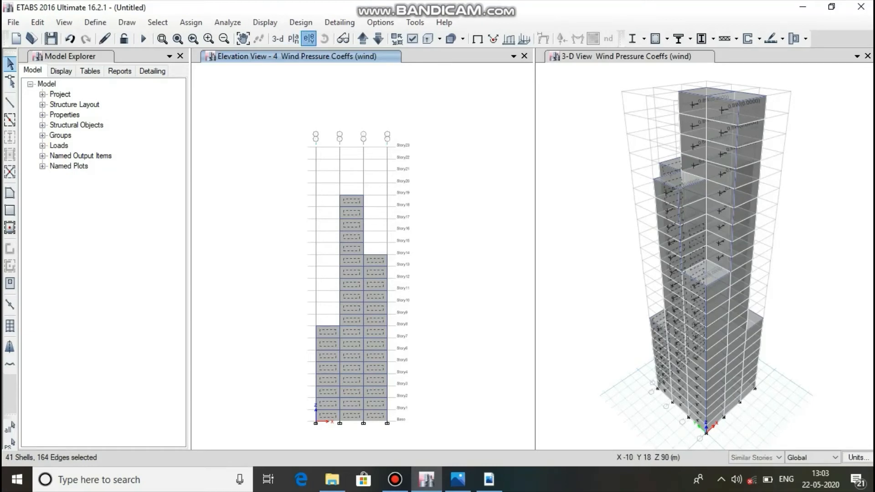
Display elevation 3 and add all its cladding shells in the three bays, from Story9 up to Story23, to the selection.
left_click(309, 39)
left_click(322, 220)
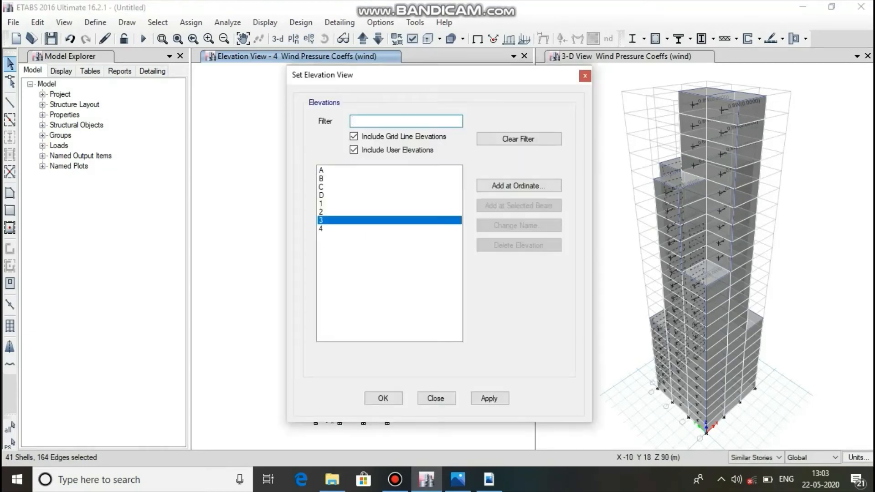
left_click(489, 399)
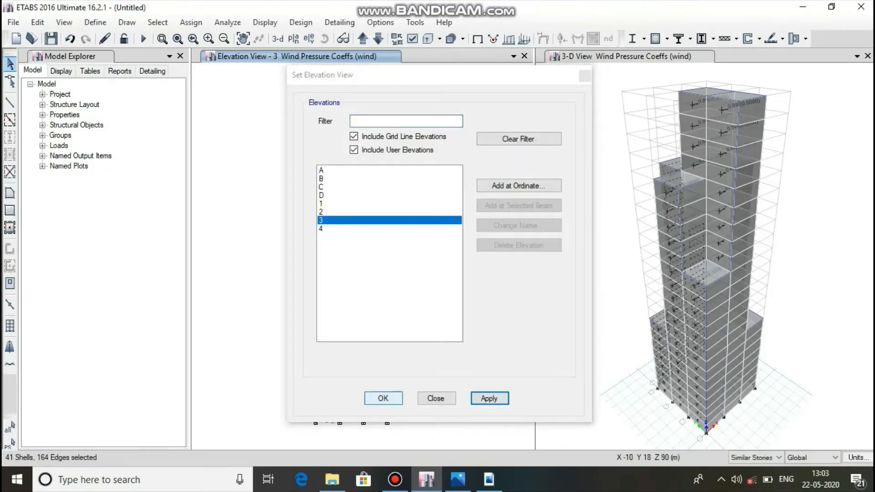
left_click(383, 398)
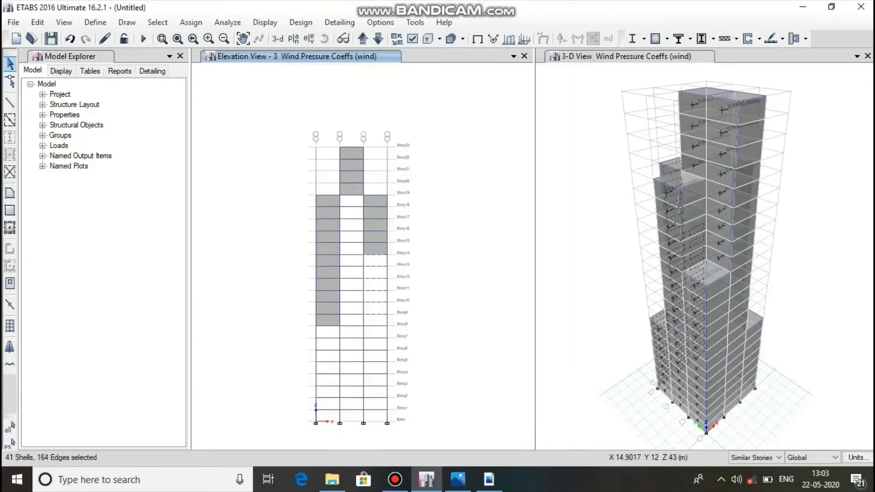
left_click(375, 254)
left_click(375, 253)
left_click(374, 248)
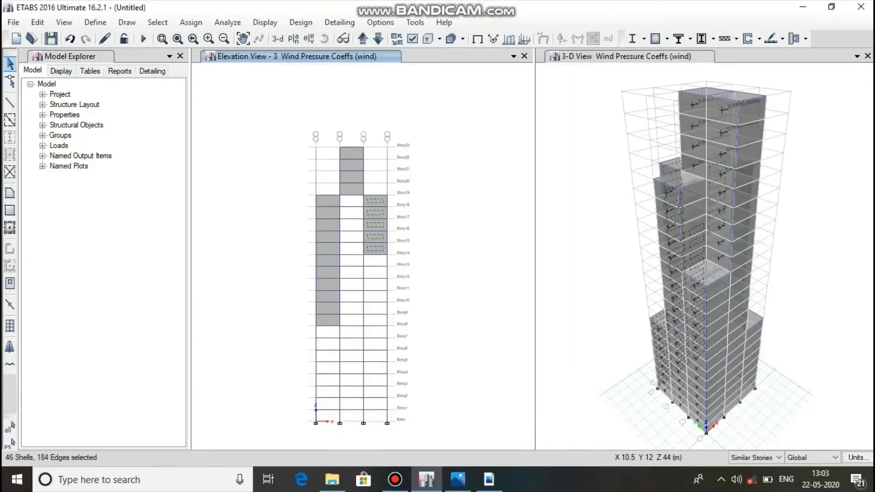
left_click(327, 248)
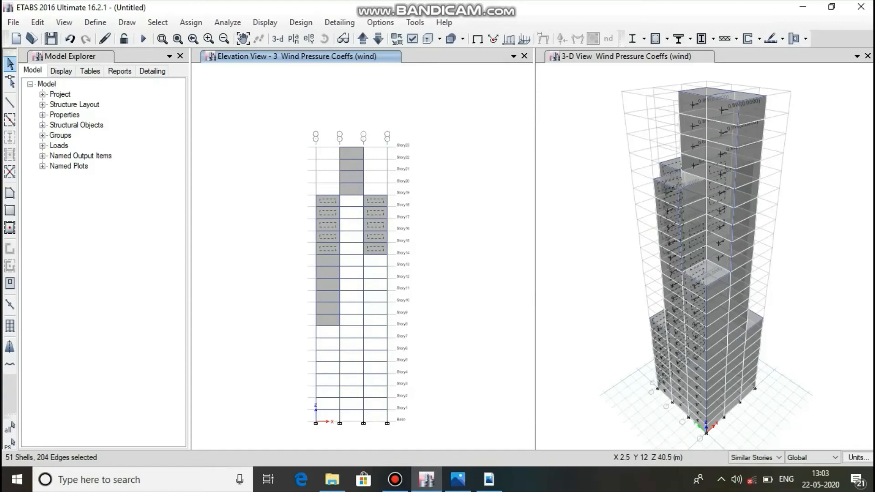
left_click(327, 260)
left_click(354, 190)
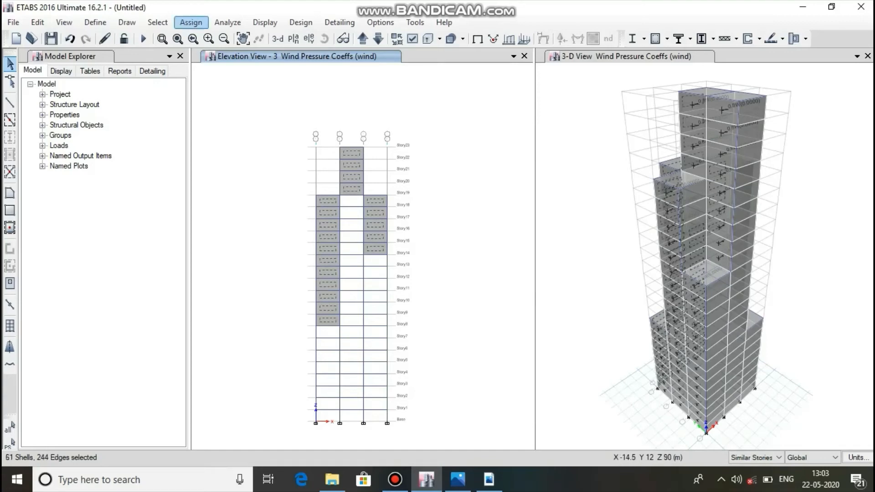
Assign the -0.8 leeward or sides wind pressure coefficient for the wind pattern to the selected elevation 3 and 4 shells, replacing existing loads.
left_click(191, 22)
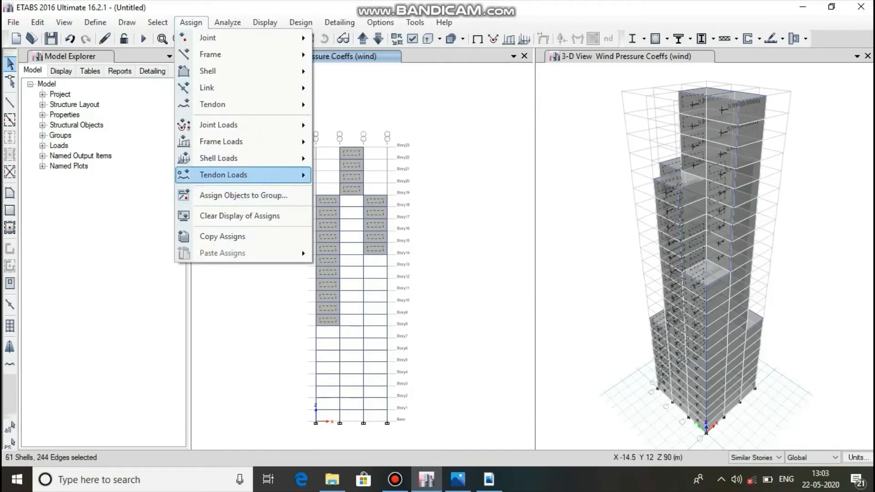
mouse_move(218, 158)
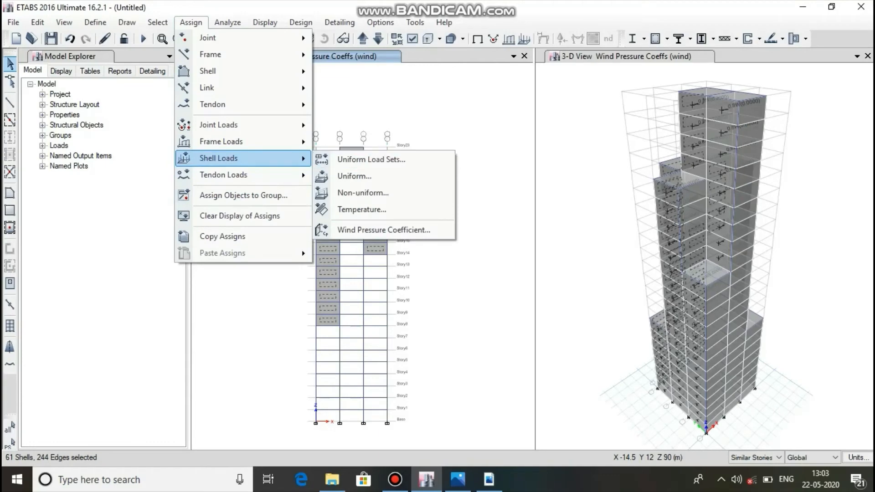
left_click(384, 230)
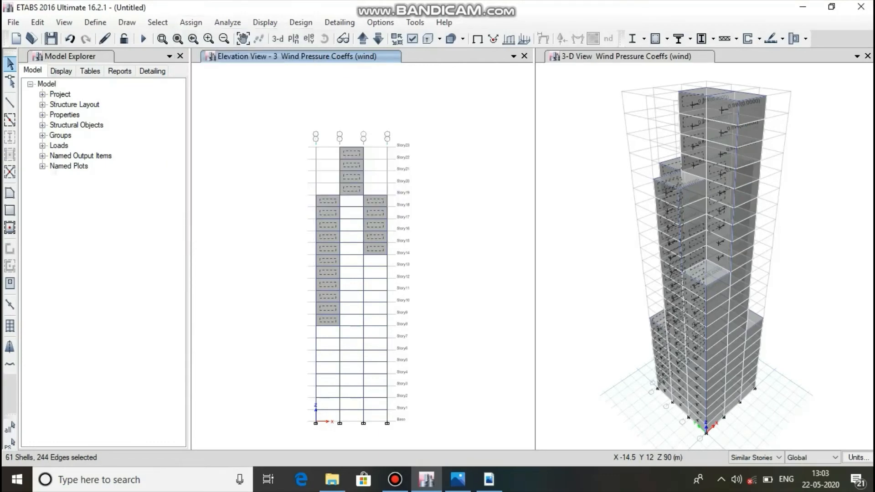
left_click(492, 310)
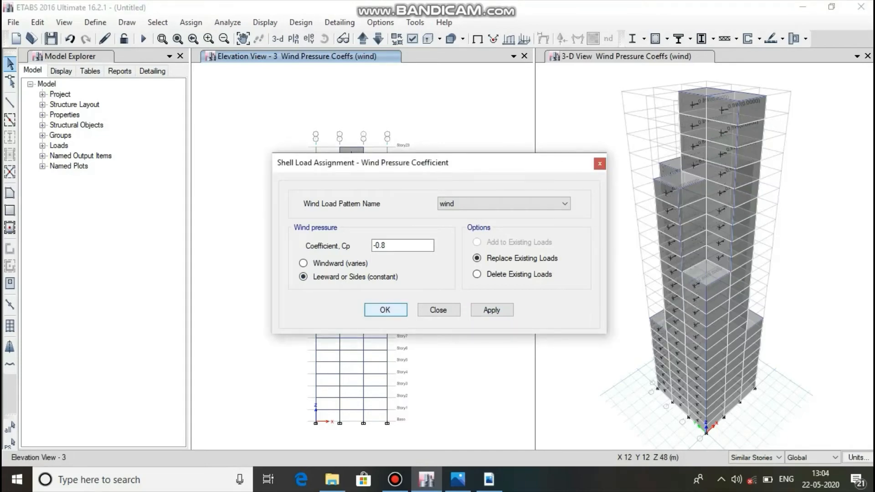
left_click(386, 309)
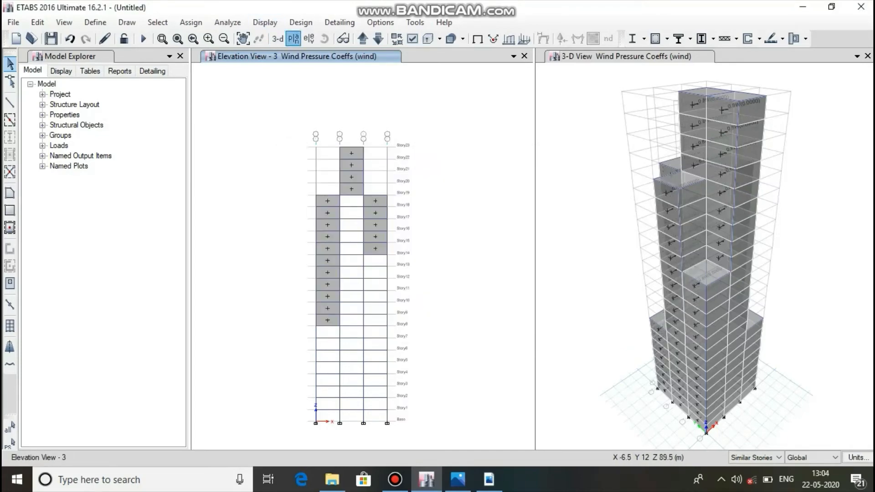
Display the Story1 plan to check the wind pressure coefficients on all four faces.
left_click(293, 38)
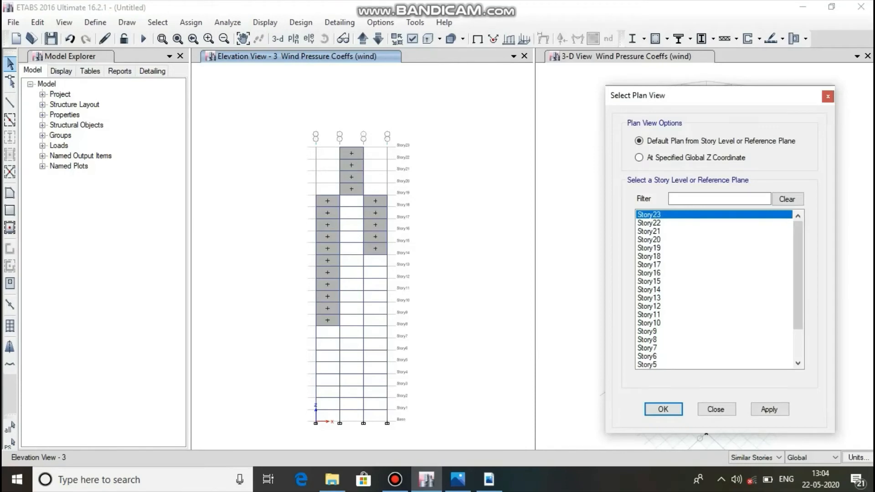
left_click_drag(797, 275, 797, 304)
left_click(646, 356)
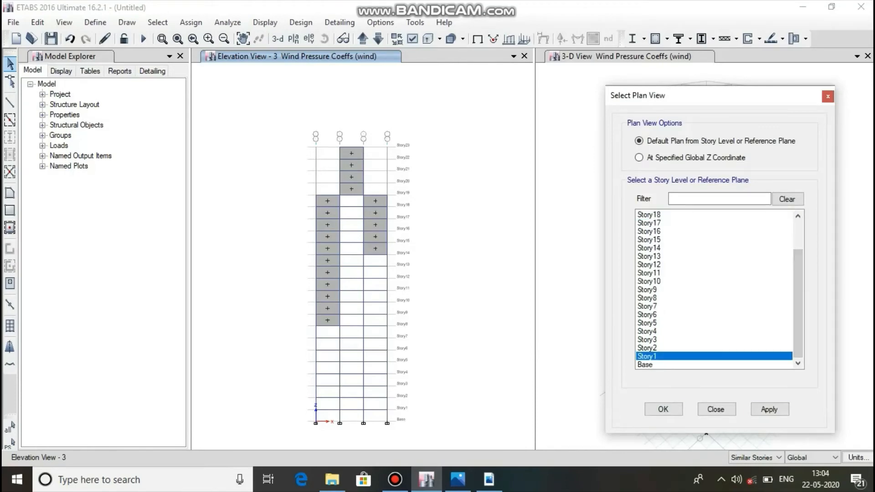
left_click(769, 409)
left_click(715, 409)
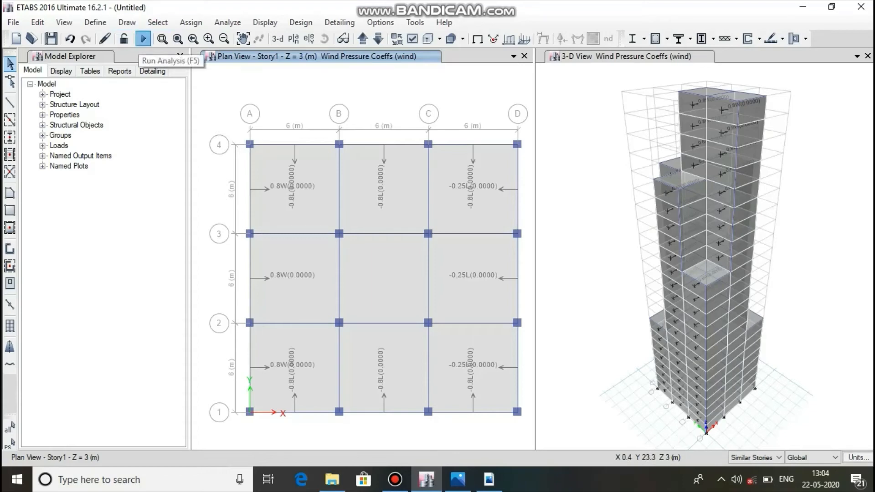
Run the analysis, saving the model as "assignment for skyfi lsb" in the babay folder.
left_click(143, 39)
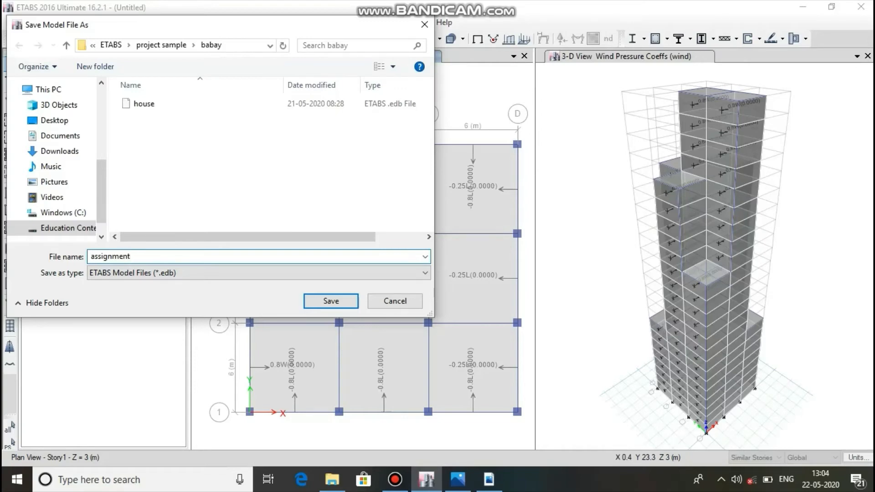
type("s")
key("BackSpace")
type("for skyfi lsb")
key("Tab")
key("Return")
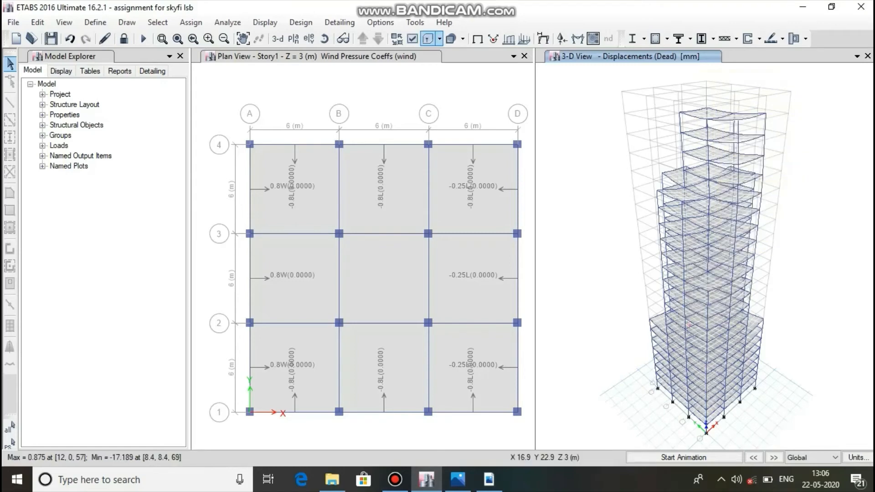
Examine the animated Dead case displacements of the 3-D model in extruded view, ending with the animation stopped and extrusion turned off.
left_click(427, 40)
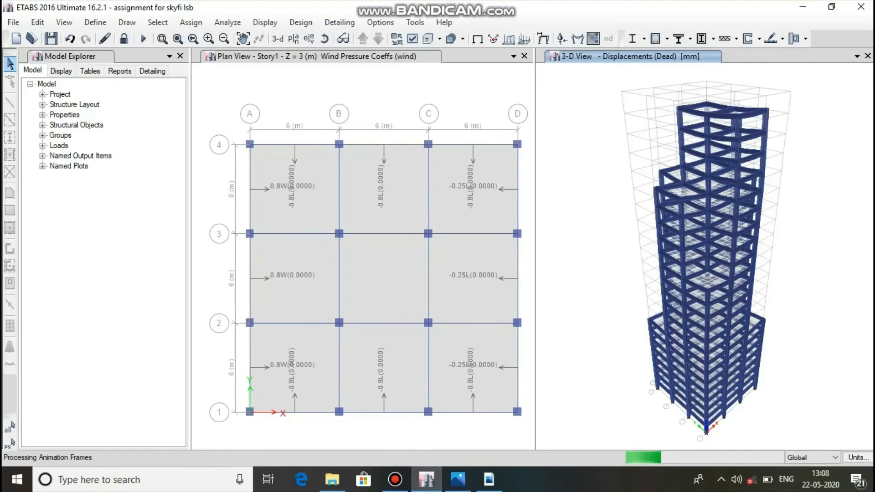
mouse_move(458, 479)
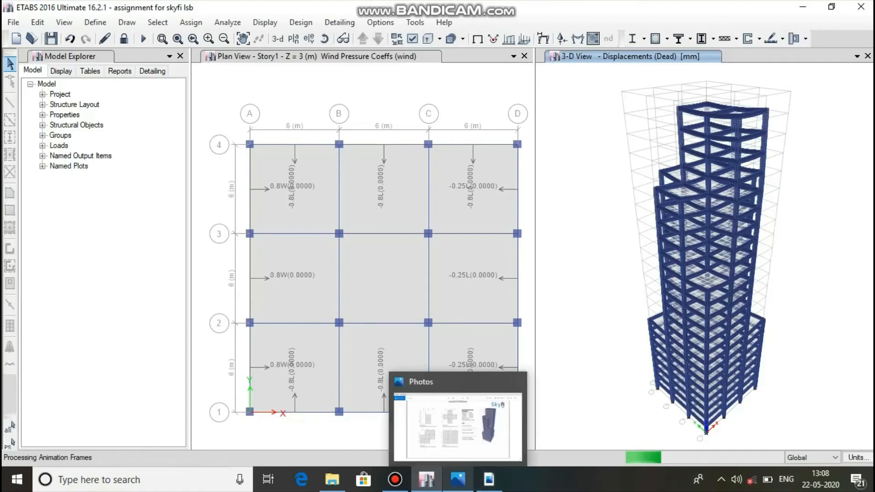
left_click(395, 479)
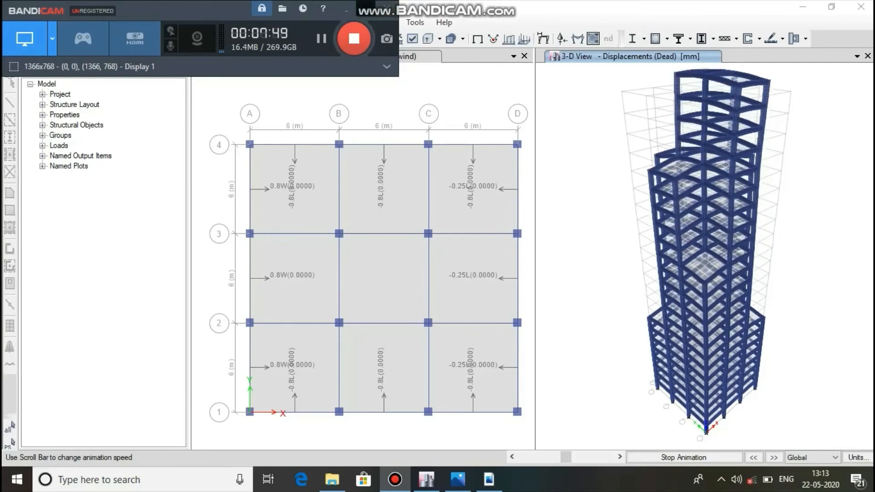
left_click(346, 9)
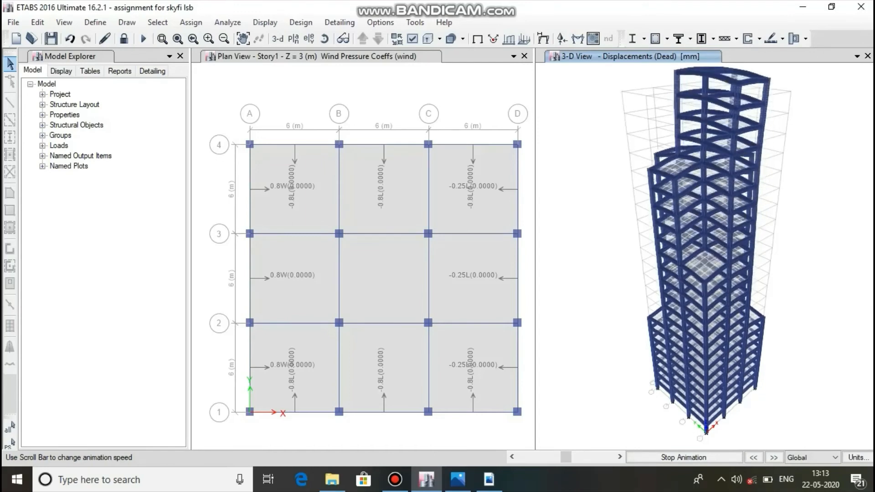
left_click(683, 457)
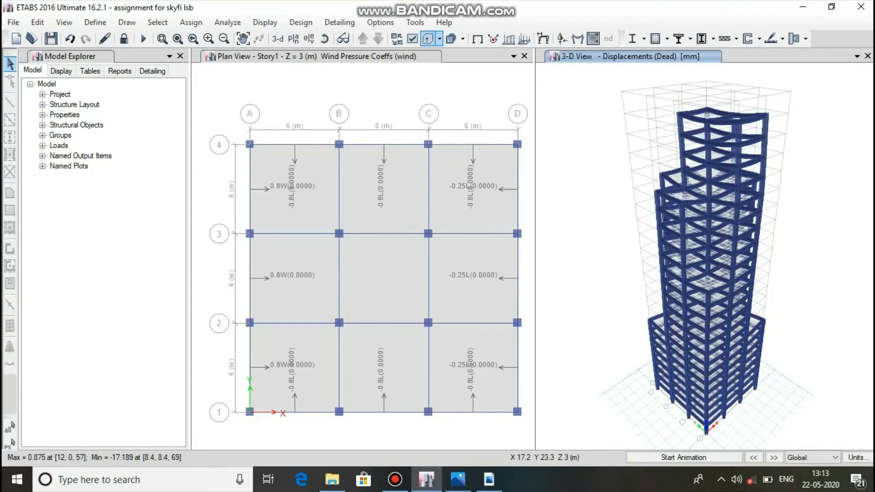
left_click(427, 39)
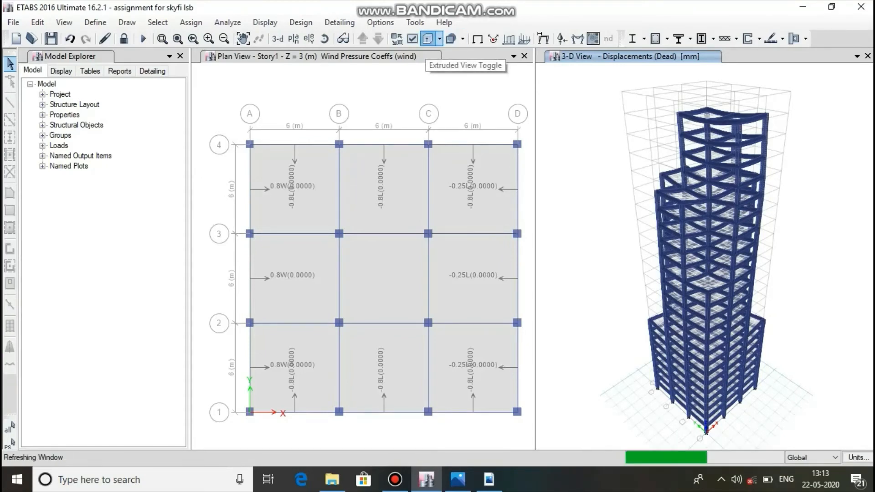
mouse_move(738, 188)
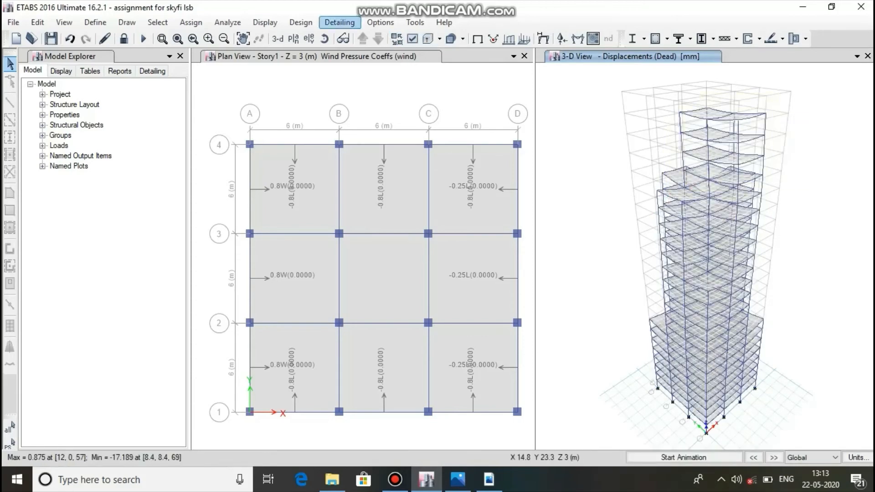
Review the concrete frame design preferences for IS 456:2000 and cancel out of them.
left_click(300, 22)
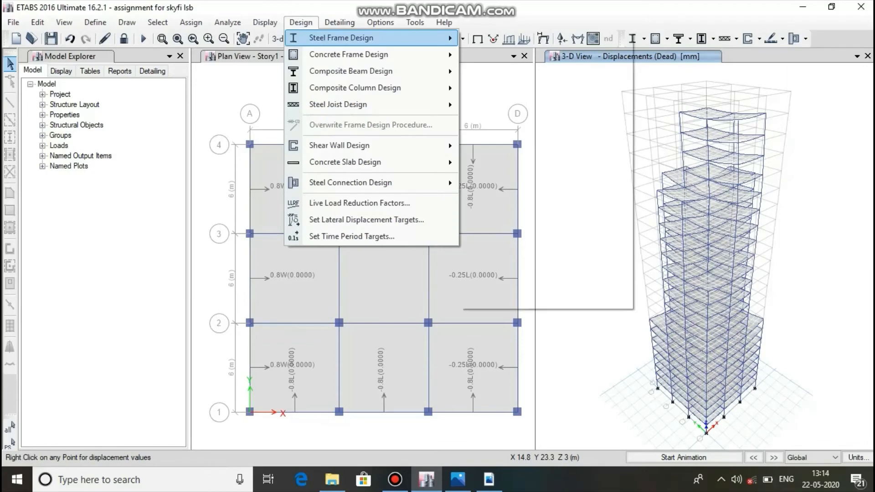
mouse_move(348, 54)
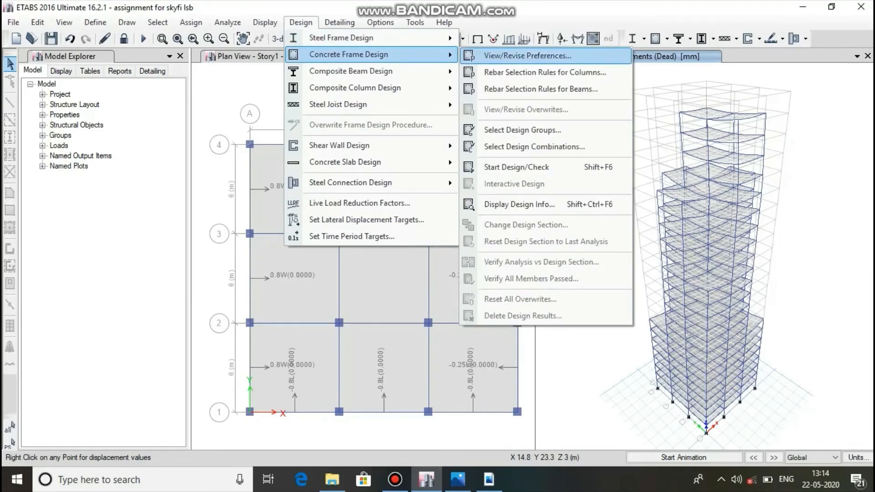
left_click(527, 55)
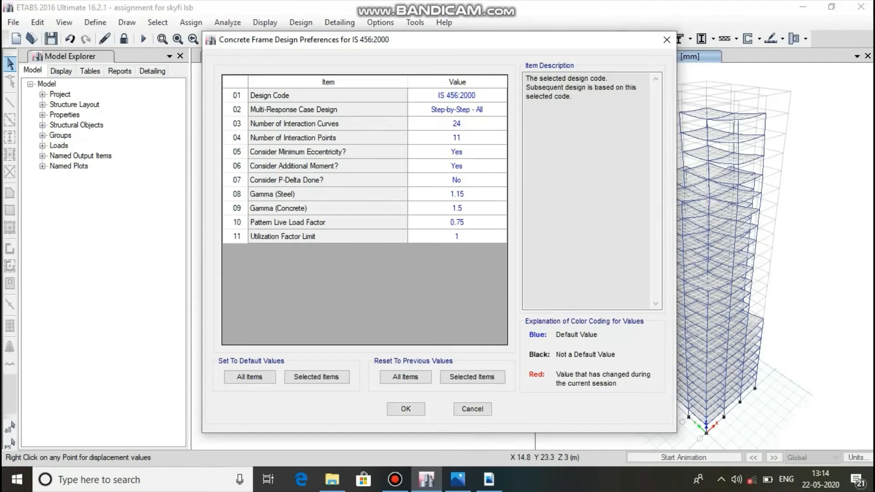
left_click(472, 409)
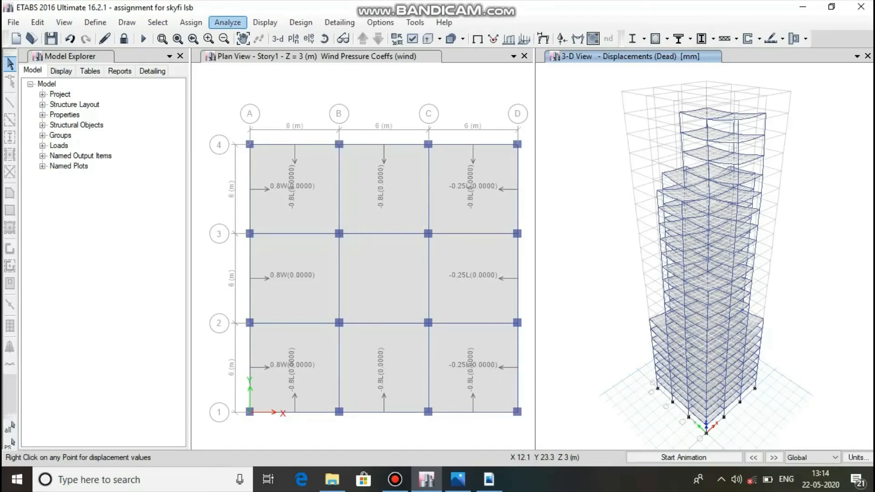
Display the frames' Shear 2-2 diagram for the Dead case and inspect the detailed diagrams of beam B5 near the tower's top.
left_click(265, 22)
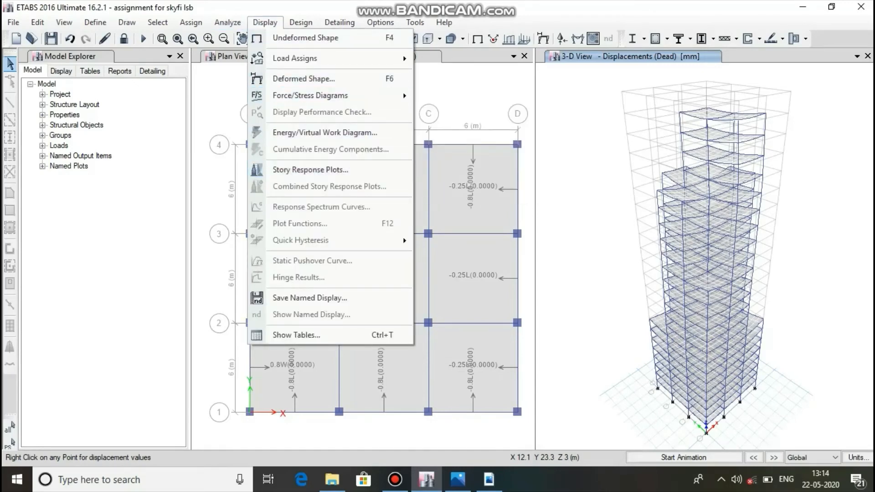
mouse_move(319, 58)
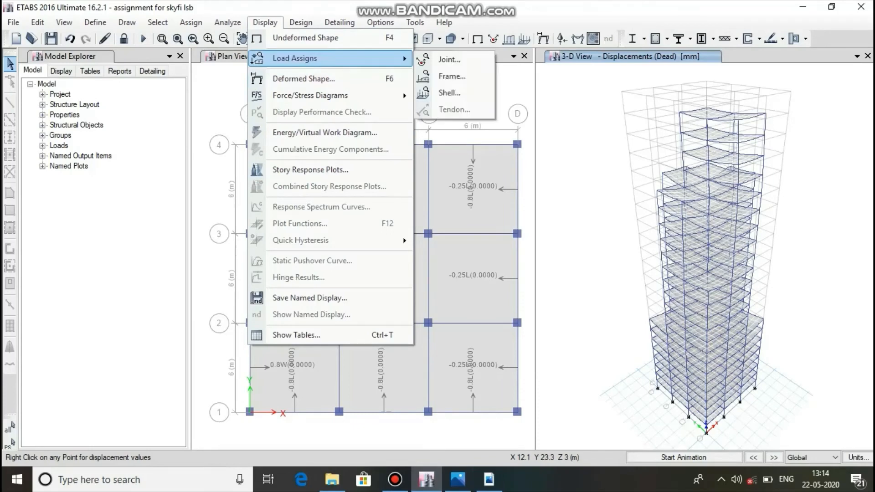
mouse_move(319, 95)
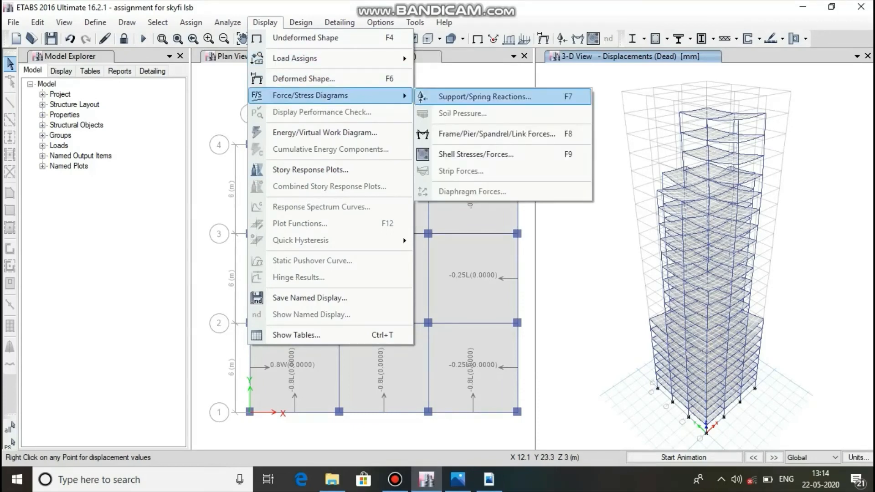
left_click(496, 134)
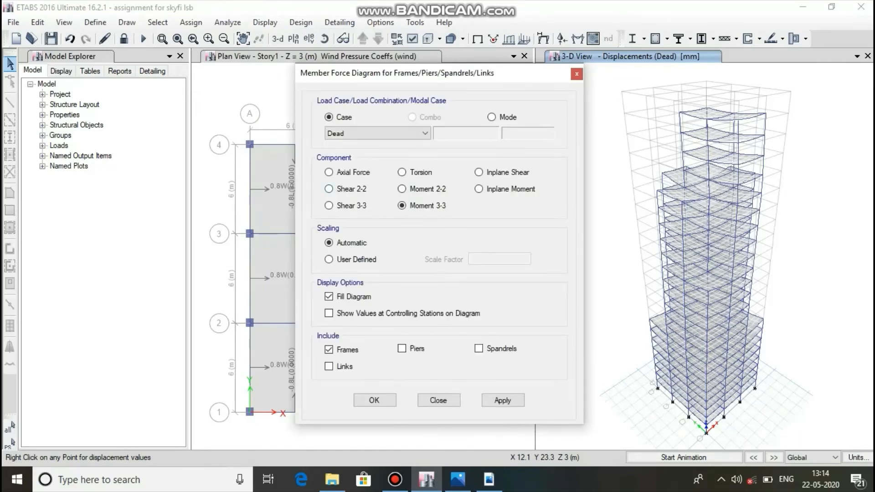
left_click(328, 188)
left_click(503, 400)
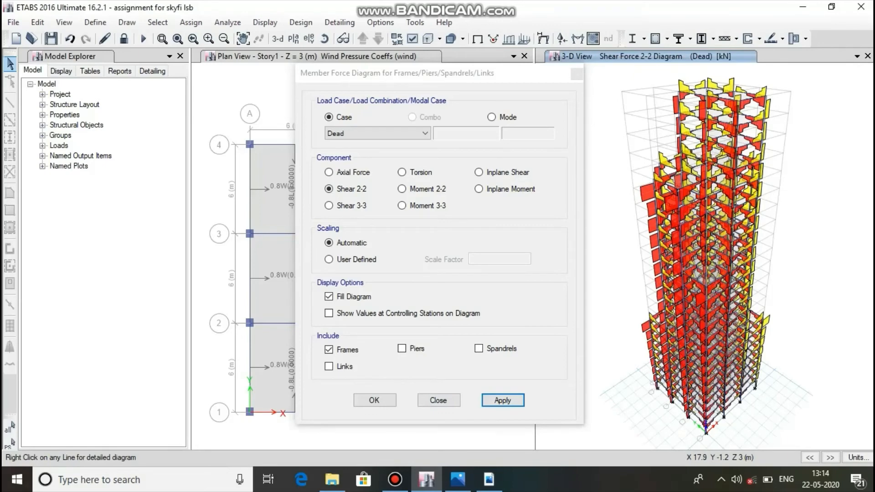
left_click_drag(418, 81, 318, 97)
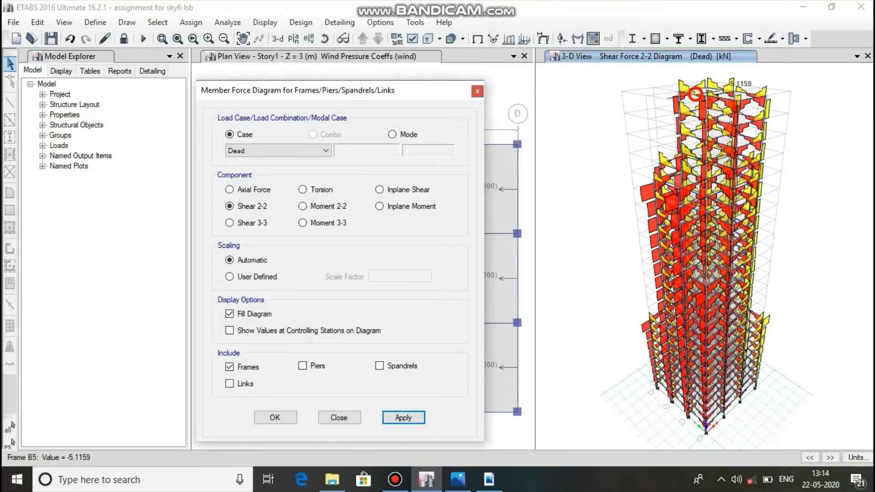
right_click(695, 94)
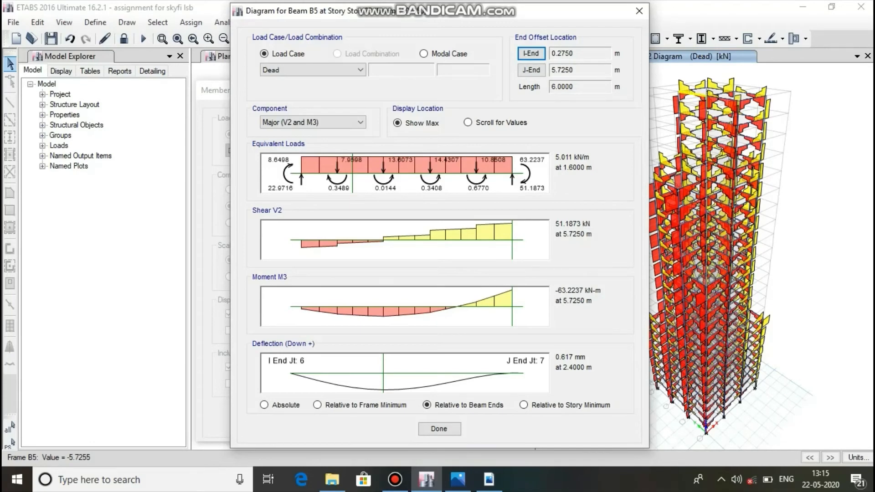
left_click(638, 11)
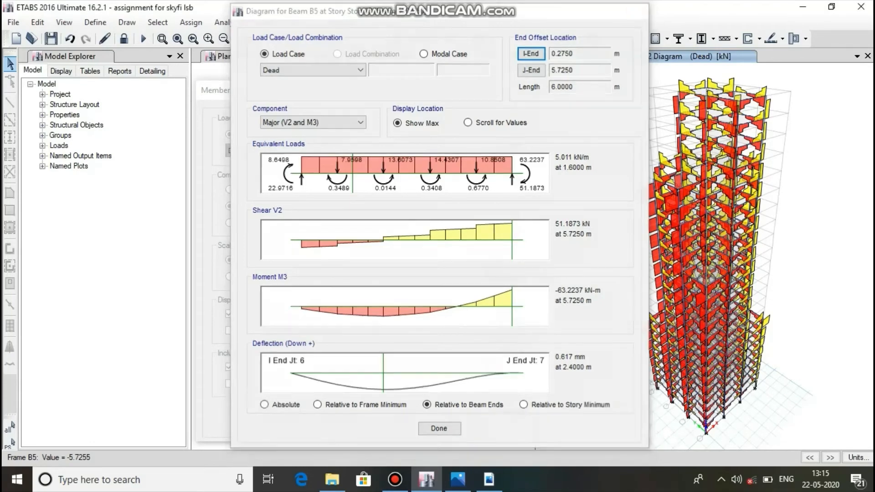
Display the frames' Moment 3-3 diagram for the Dead case and inspect the detailed diagrams of beam B17 near the tower's top.
left_click(303, 222)
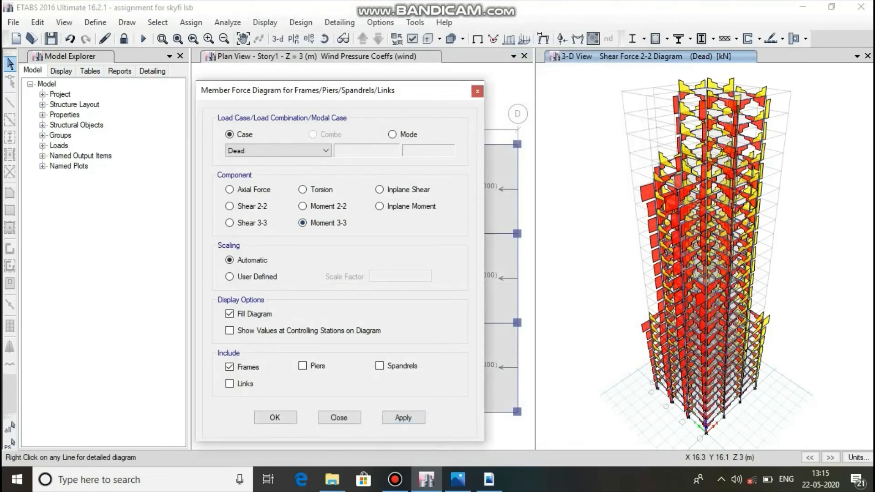
left_click(403, 417)
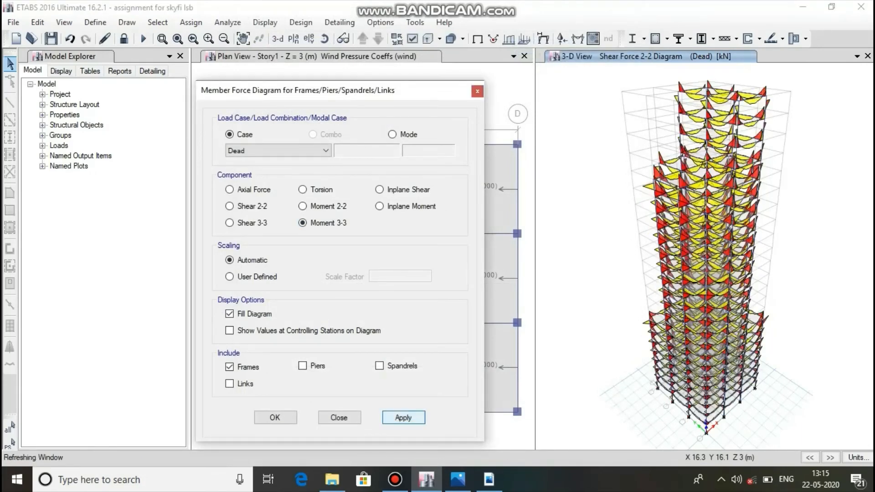
scroll(734, 103, "up", 4)
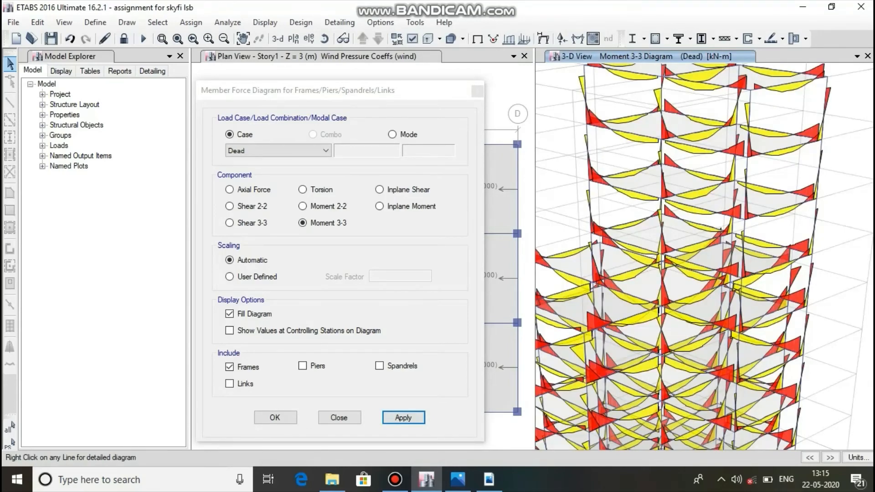
scroll(690, 142, "down", 4)
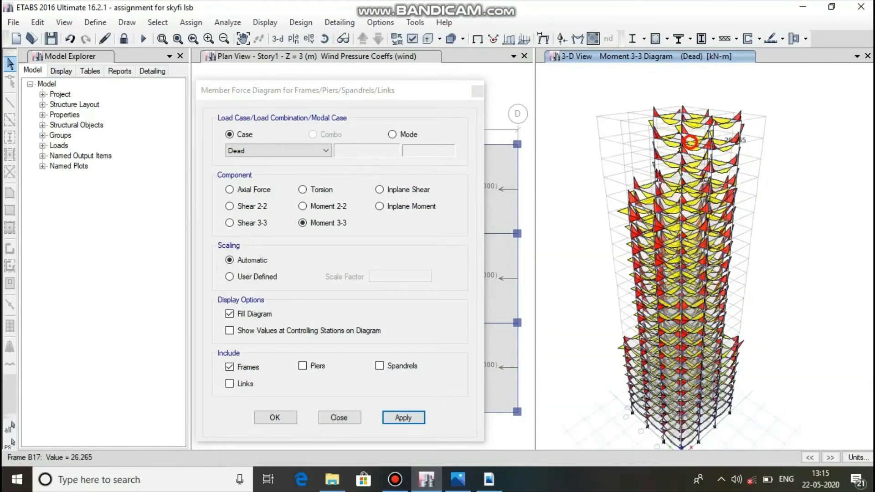
right_click(690, 142)
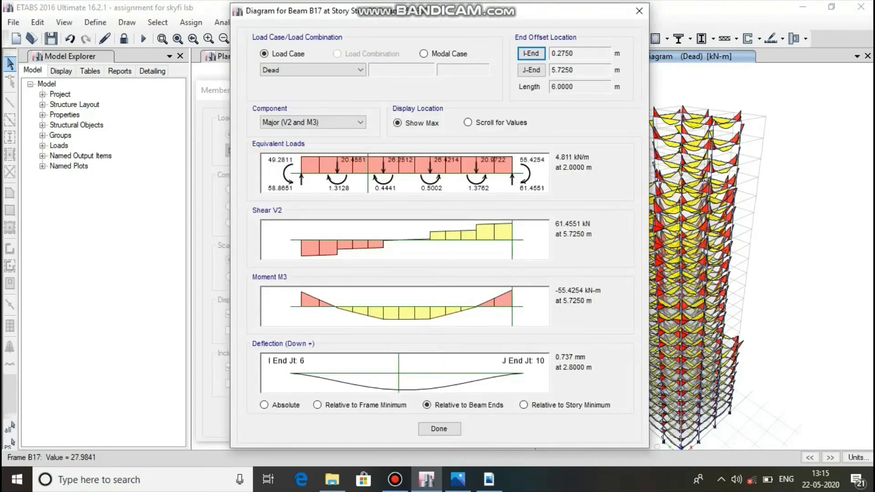
left_click(639, 10)
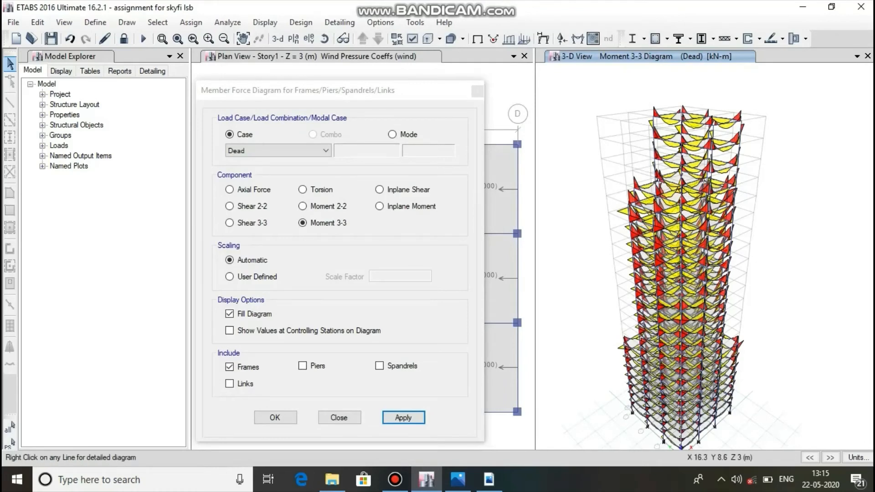
left_click(276, 418)
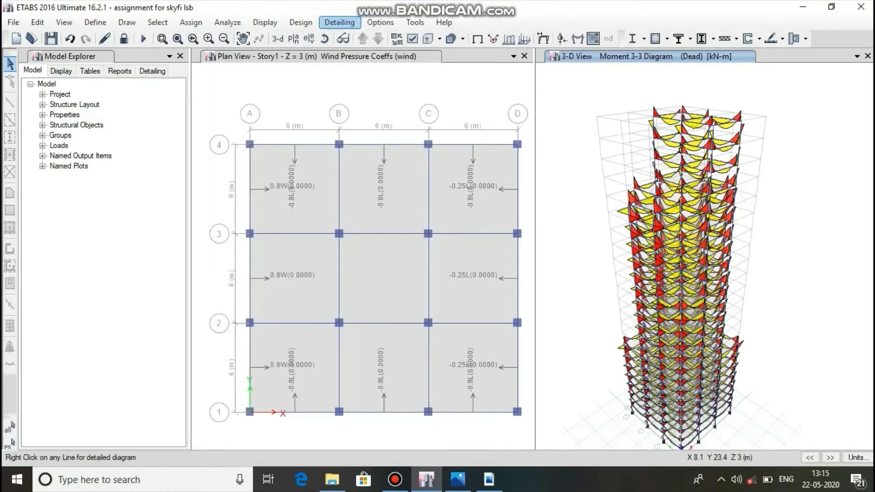
Display the shells' resultant force F22 contours for the Dead case on the undeformed 3-D model and examine them.
left_click(264, 22)
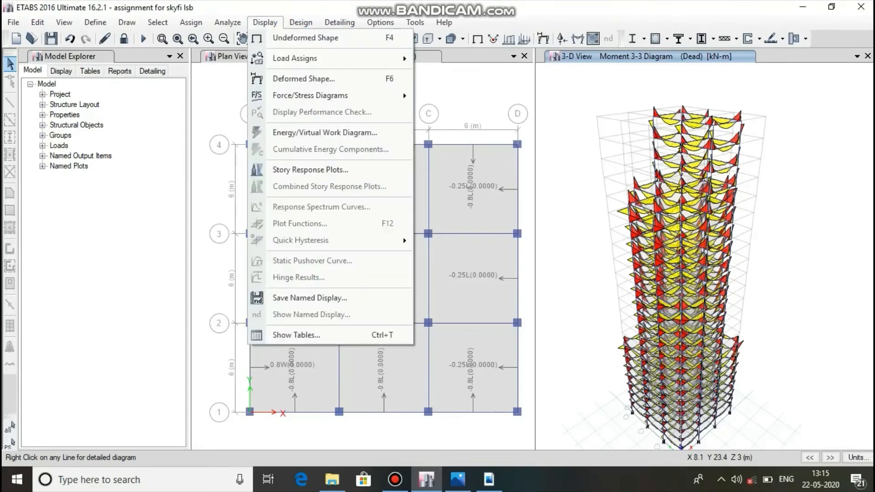
mouse_move(310, 95)
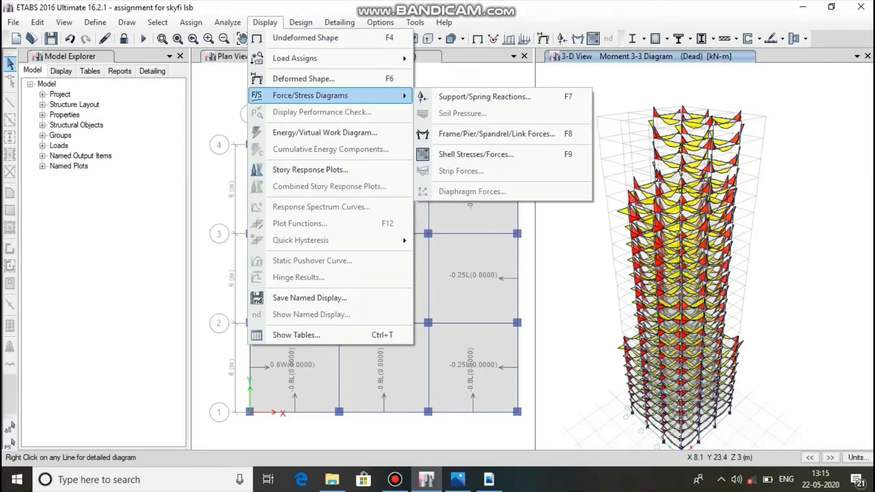
left_click(476, 154)
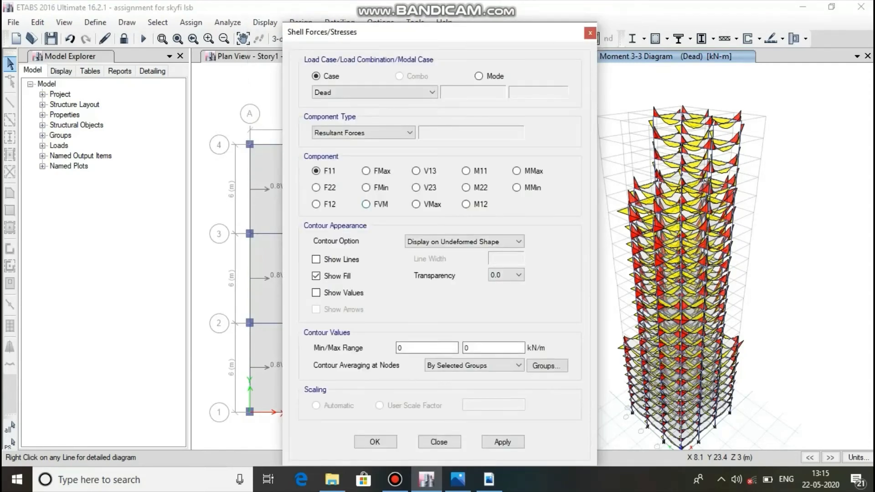
left_click(316, 187)
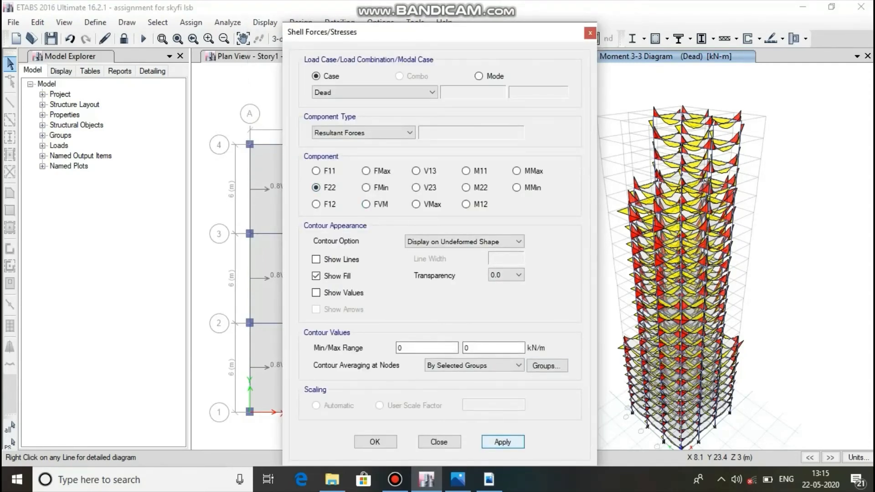
left_click(502, 441)
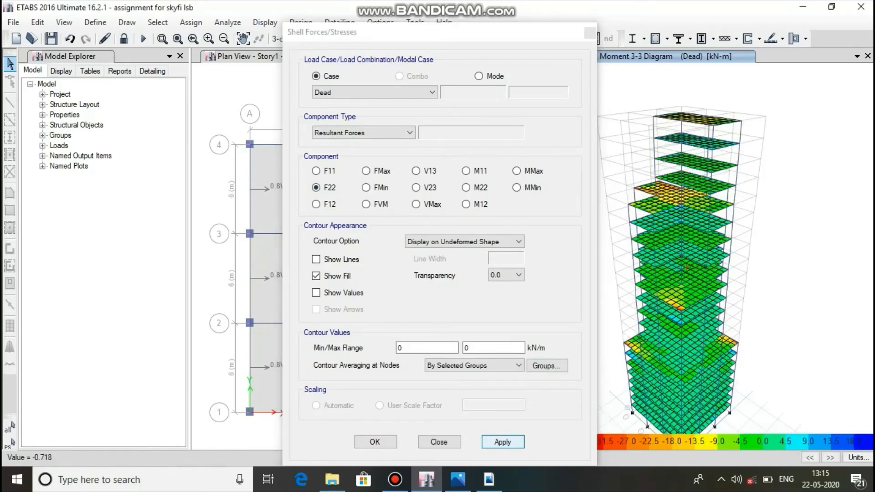
scroll(681, 187, "up", 6)
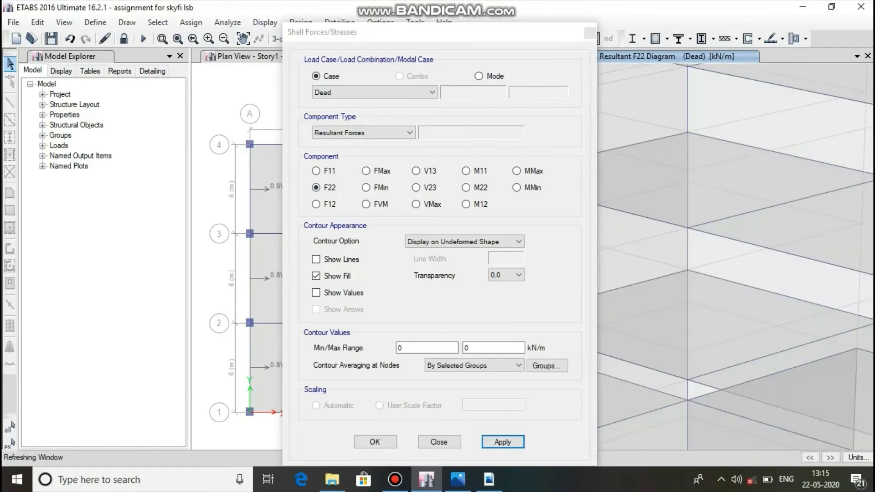
scroll(747, 237, "down", 6)
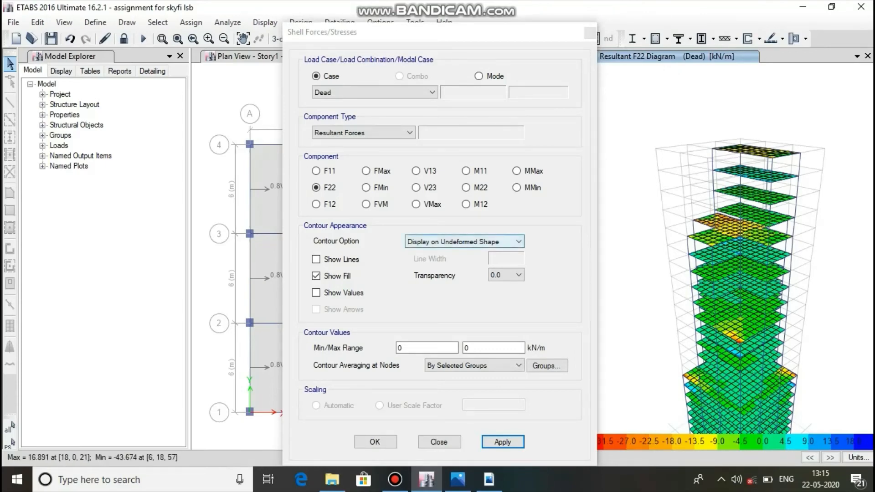
Display the shells' resultant M12 contours for the Dead case on the undeformed 3-D model.
left_click(465, 204)
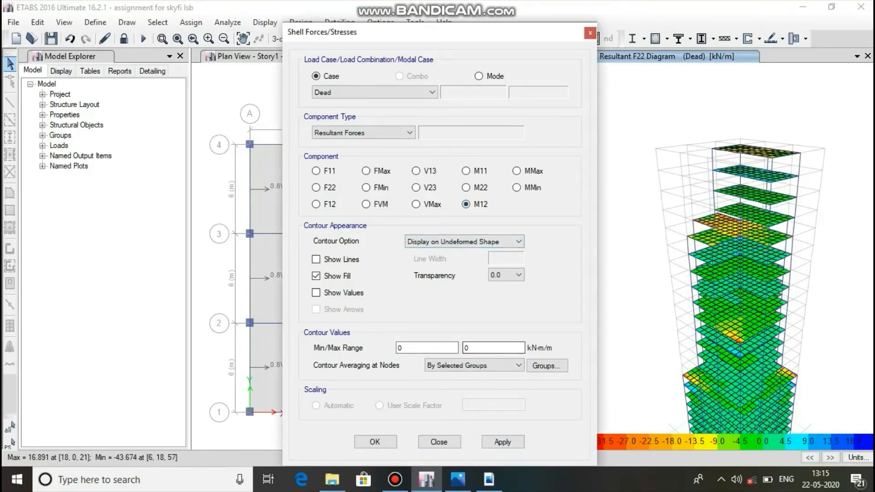
left_click(502, 442)
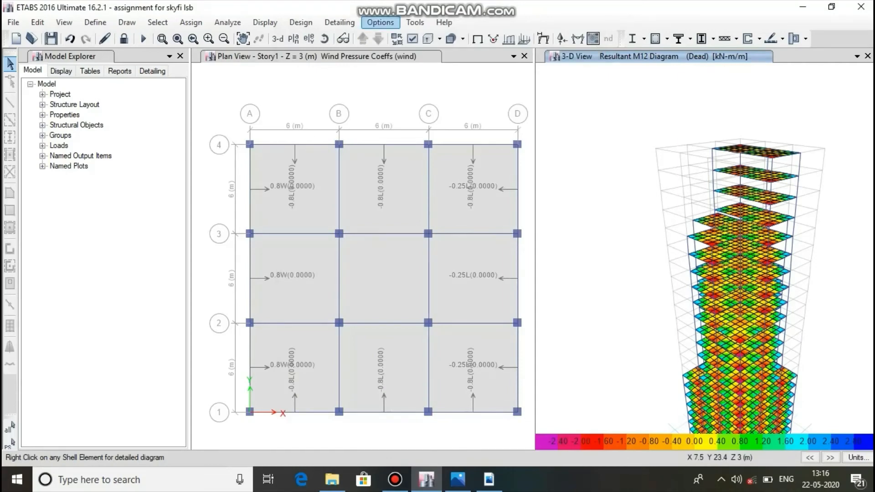
Run the concrete frame design/check and accept both reiterations of analysis and design for the frames whose sections differ.
left_click(380, 22)
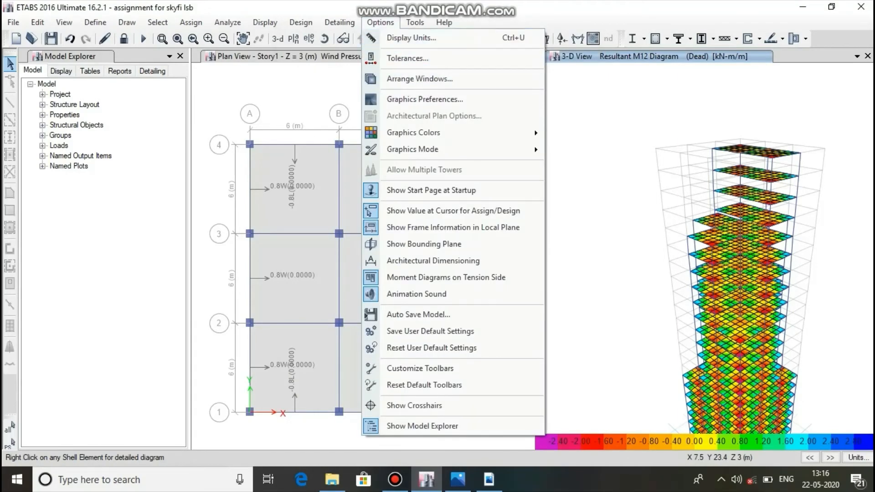
left_click(301, 22)
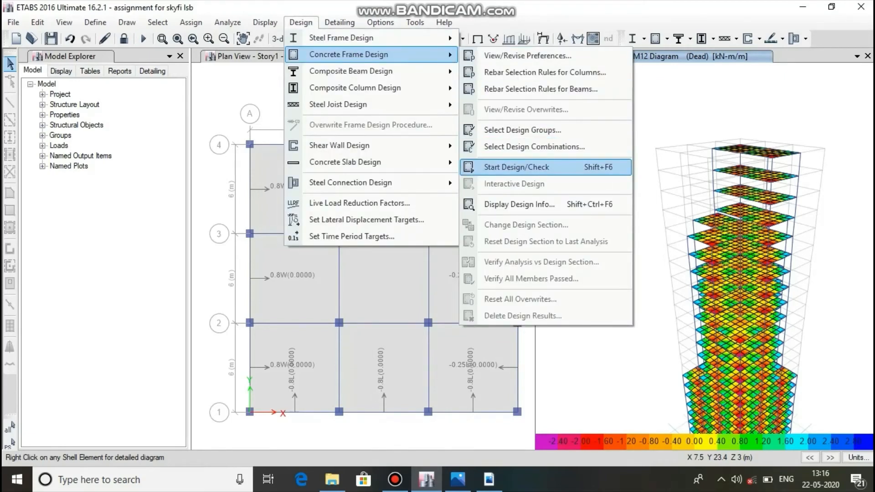
left_click(516, 166)
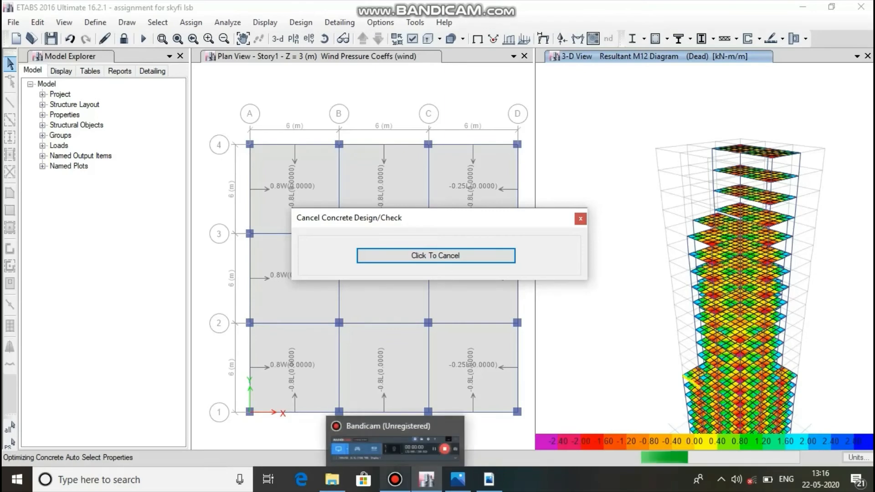
left_click(394, 479)
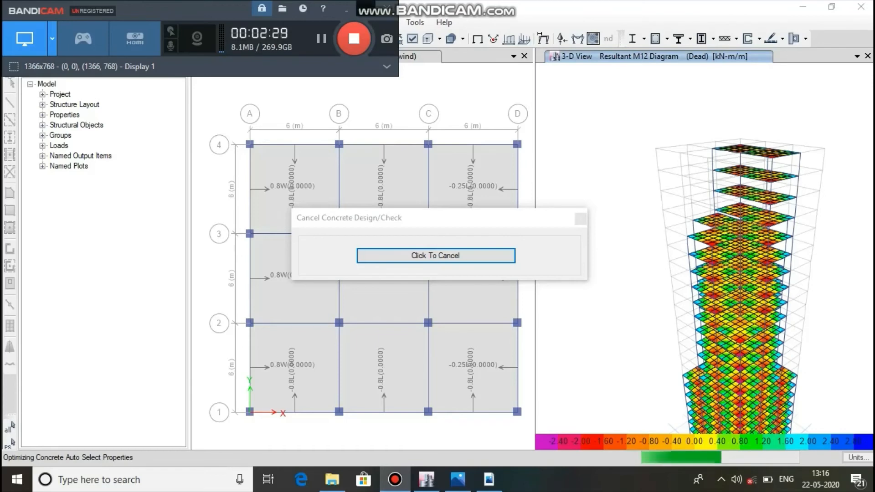
left_click(347, 9)
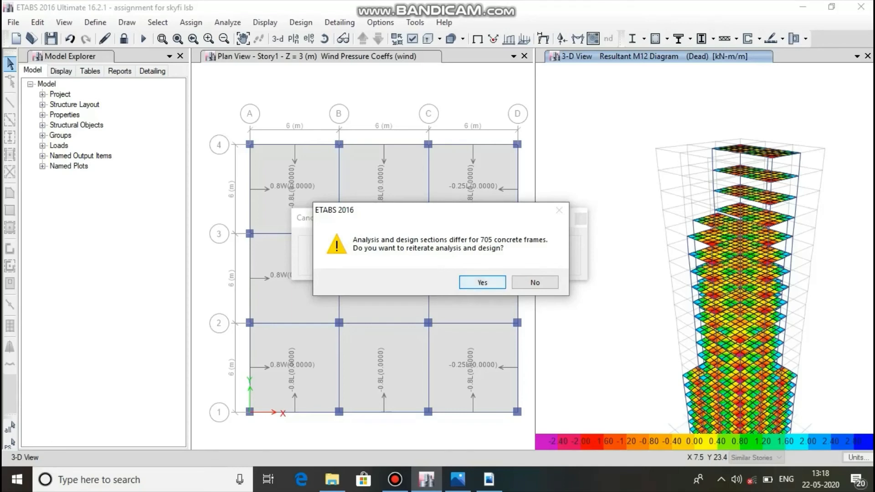
key("Return")
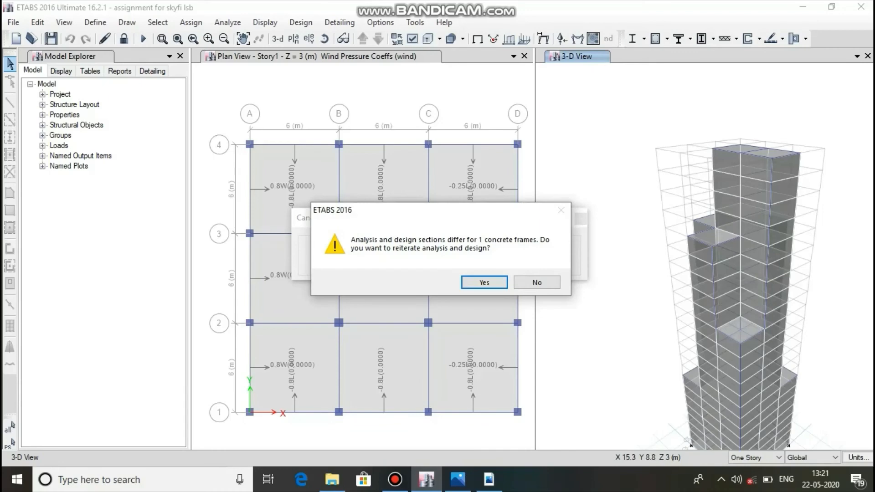
key("alt+Tab")
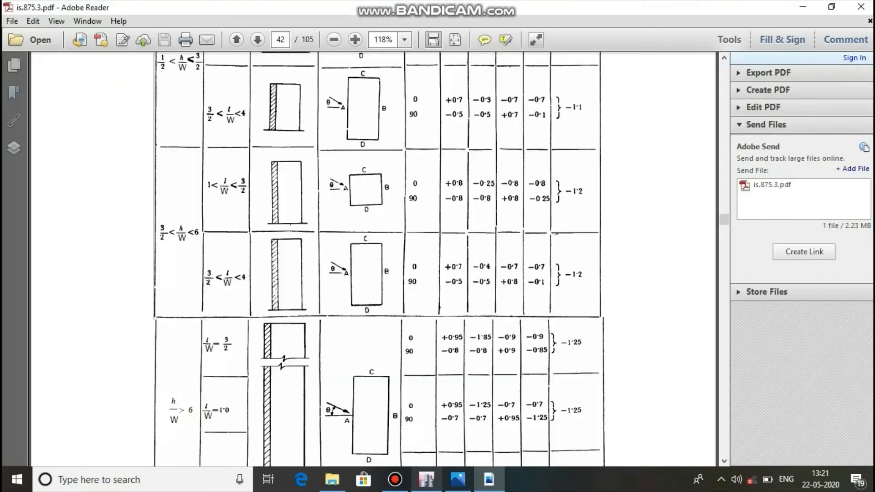
left_click(425, 479)
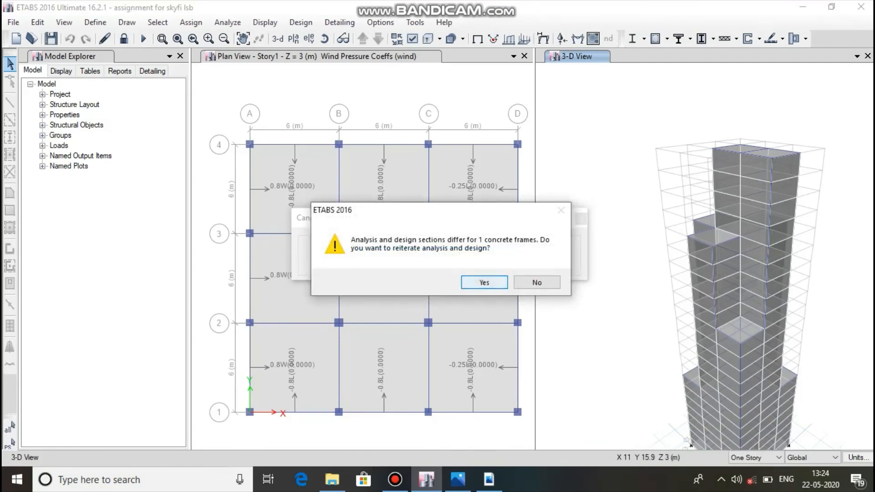
left_click(483, 282)
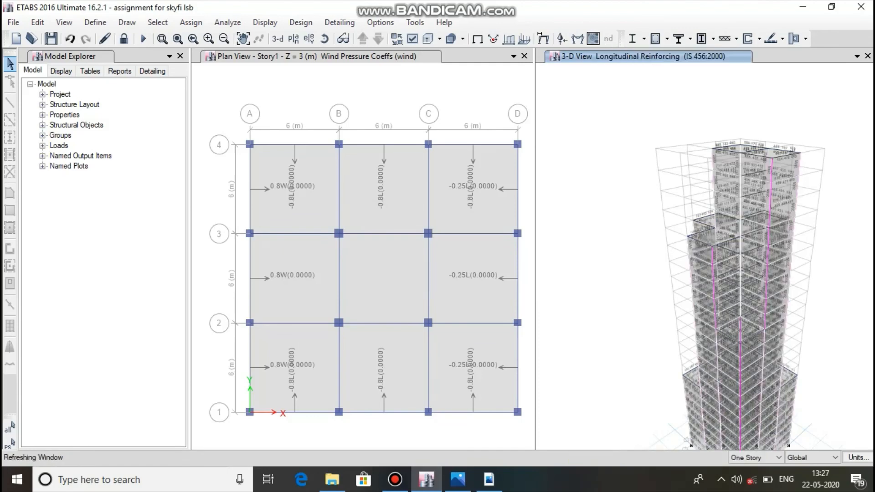
Inspect the concrete design information of beam B20 and column C7 on Story23, closing each without changes.
scroll(727, 144, "up", 6)
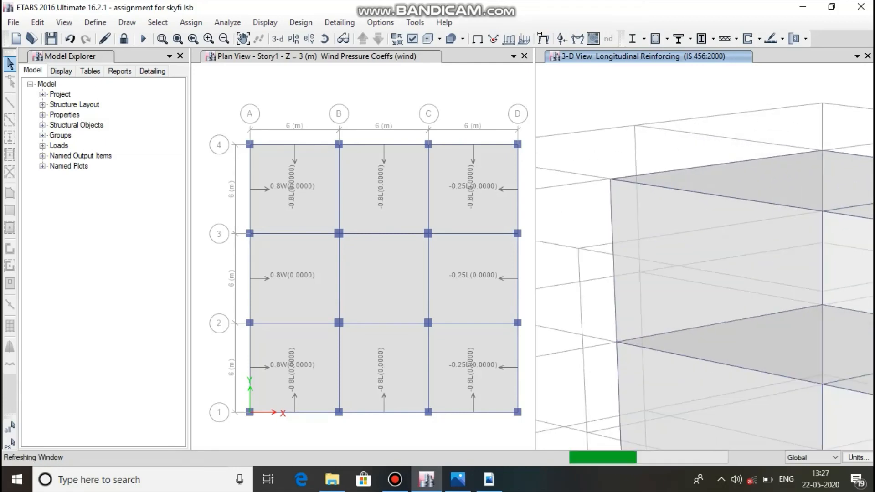
scroll(727, 144, "down", 5)
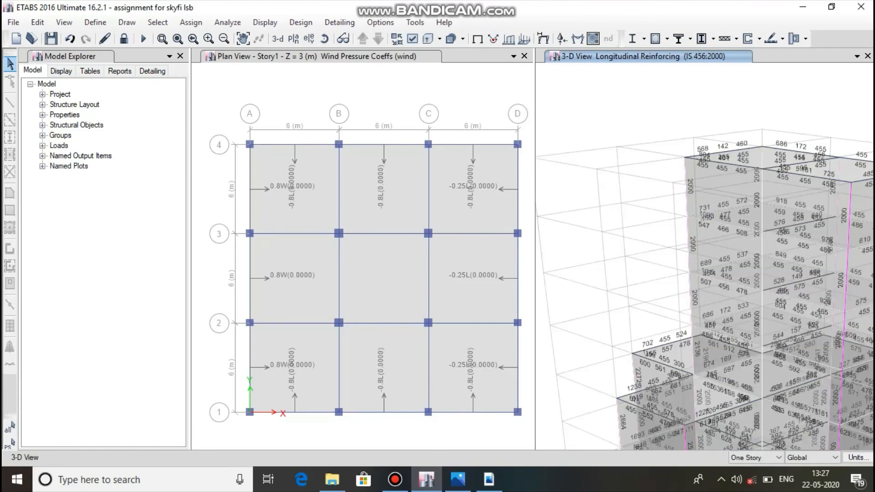
left_click(728, 151)
right_click(728, 151)
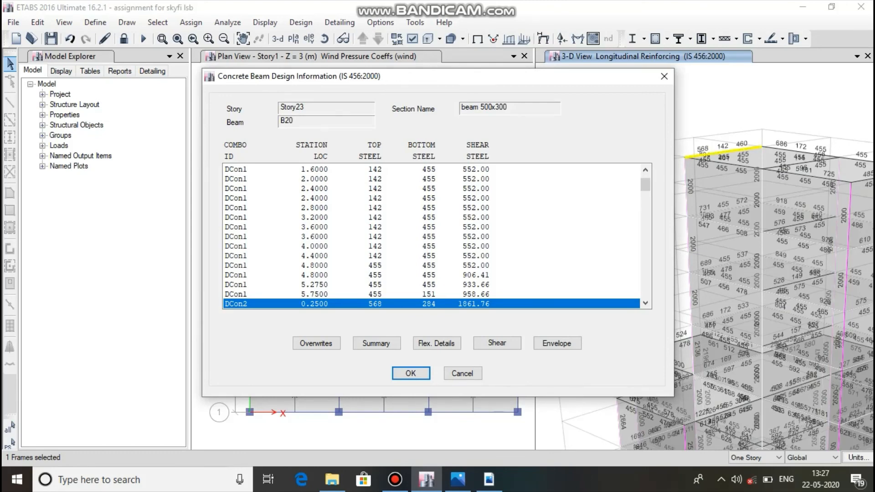
left_click(663, 76)
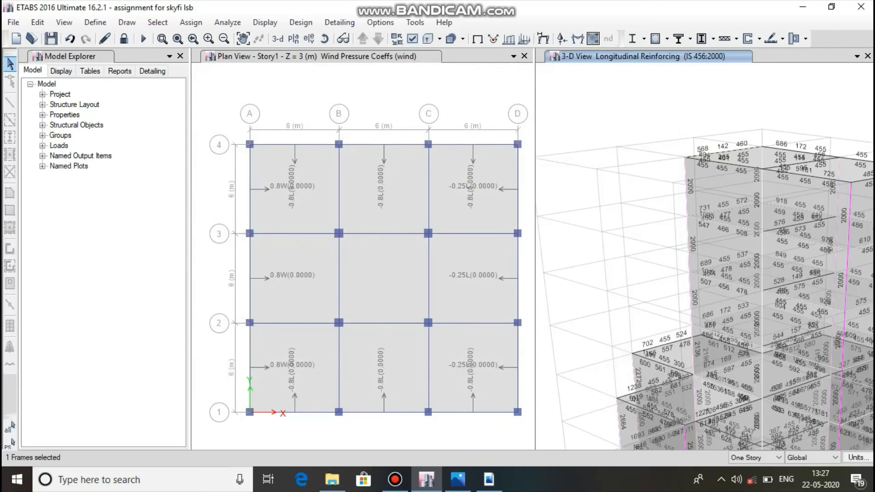
right_click(685, 187)
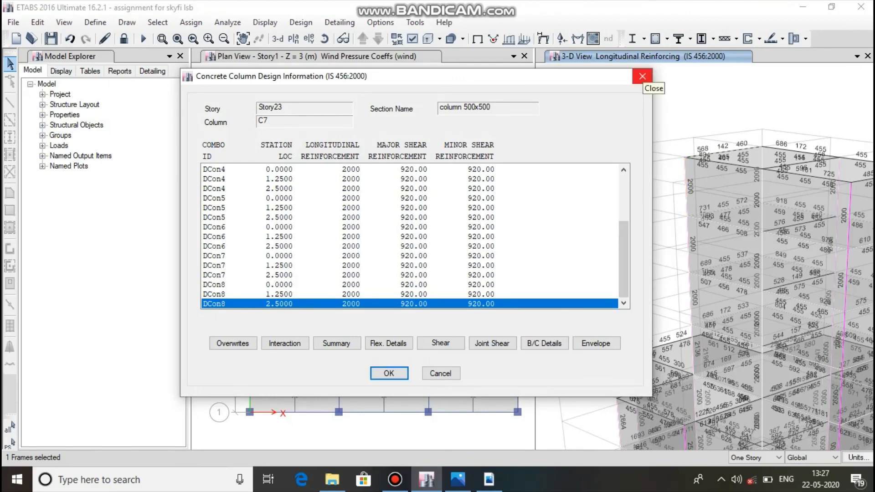
left_click(642, 76)
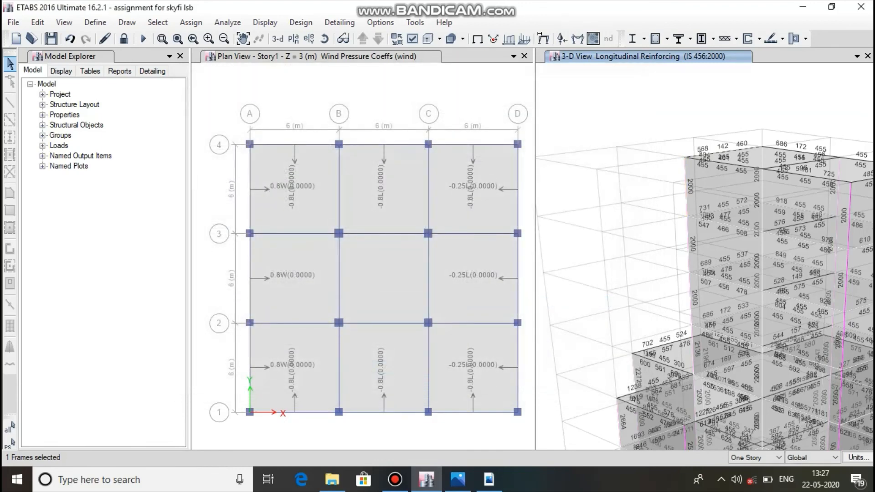
Verify that all concrete frame members passed the design check and dismiss the report.
scroll(551, 252, "down", 4)
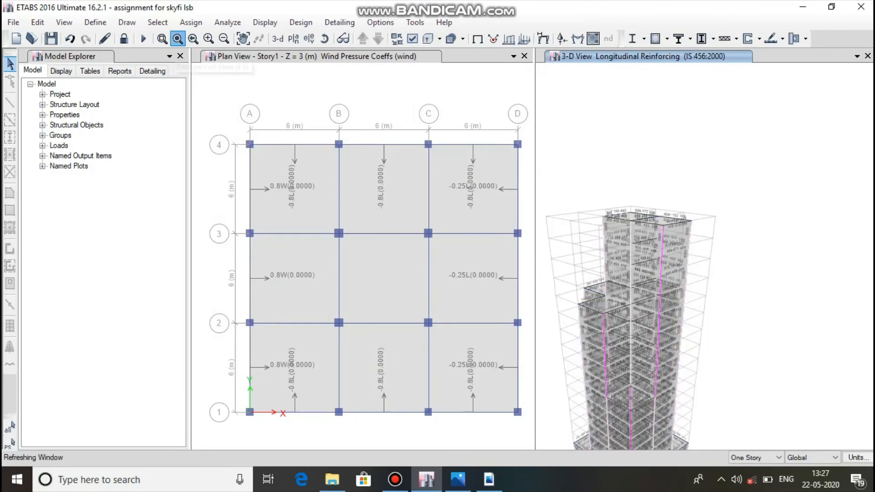
left_click(178, 38)
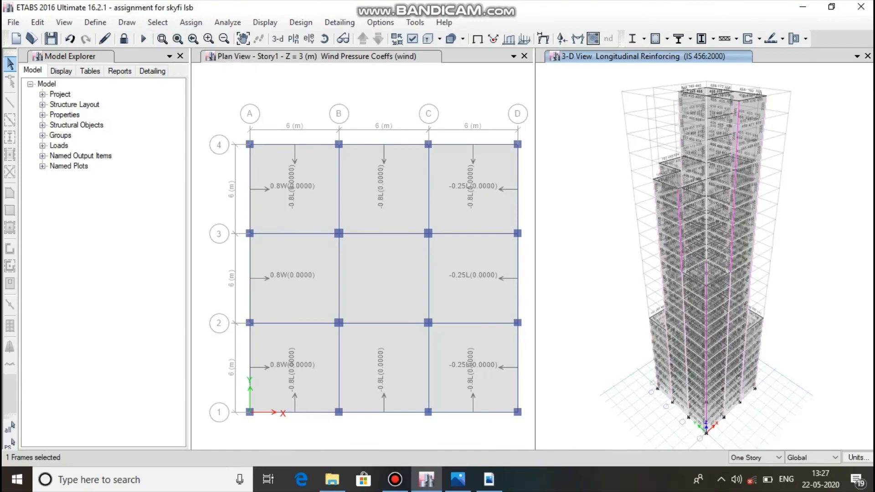
left_click(301, 22)
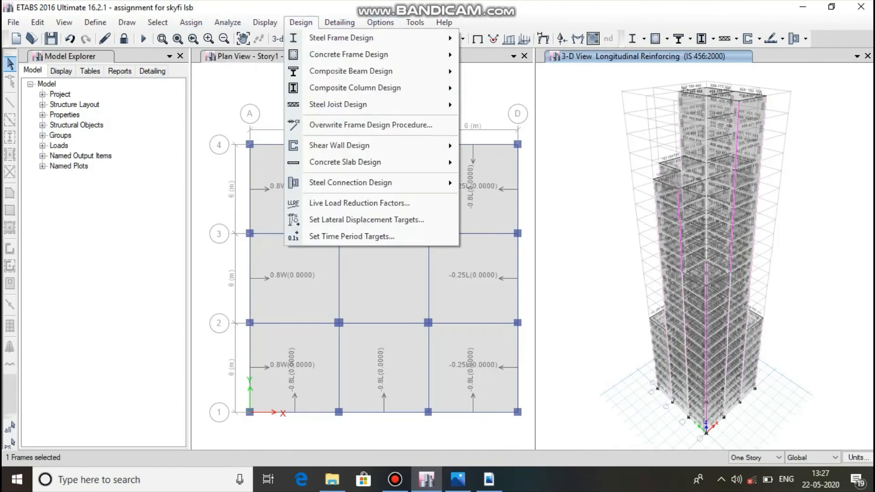
mouse_move(348, 54)
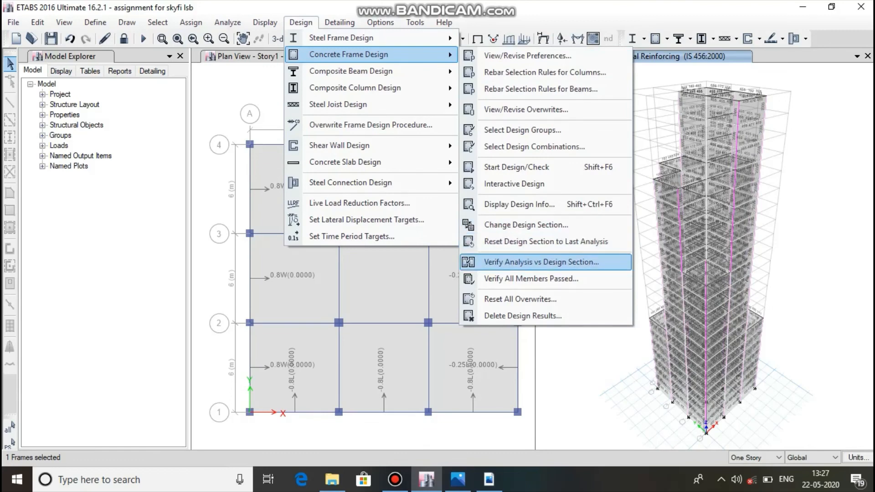
left_click(530, 278)
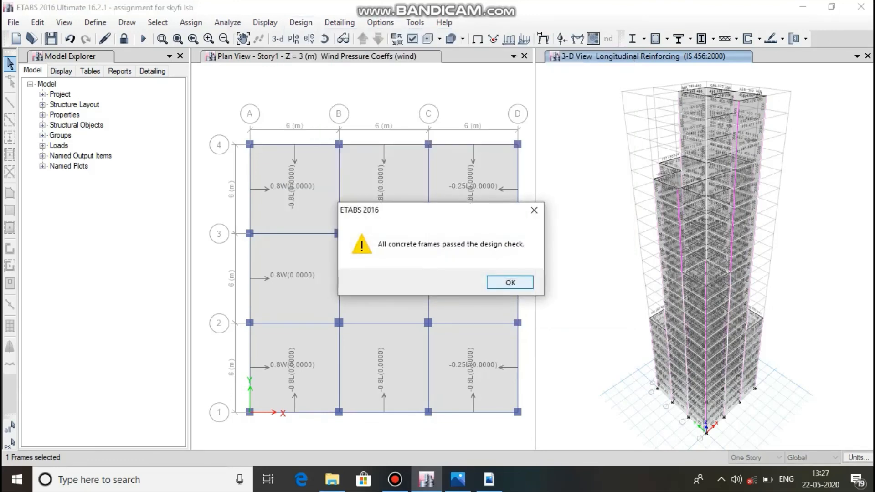
left_click(514, 282)
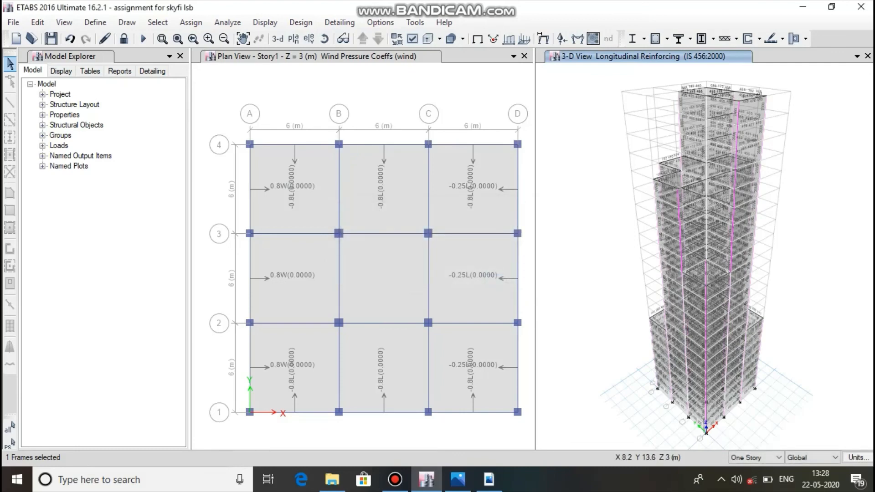
Run detailing on the designed building to generate its drawing views.
left_click(340, 22)
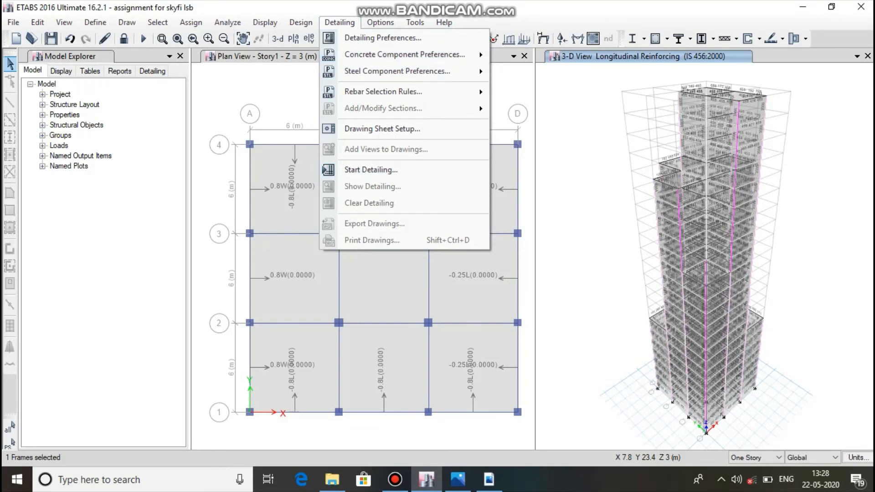
left_click(371, 169)
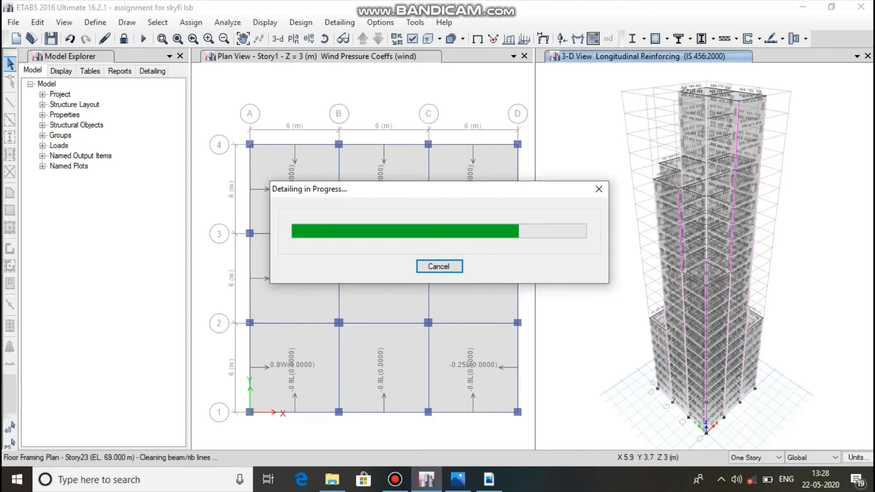
left_click(395, 479)
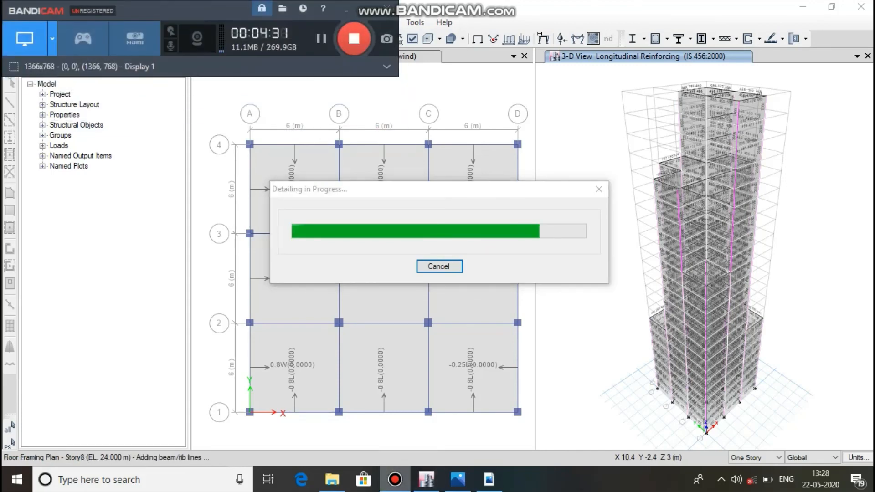
left_click(395, 480)
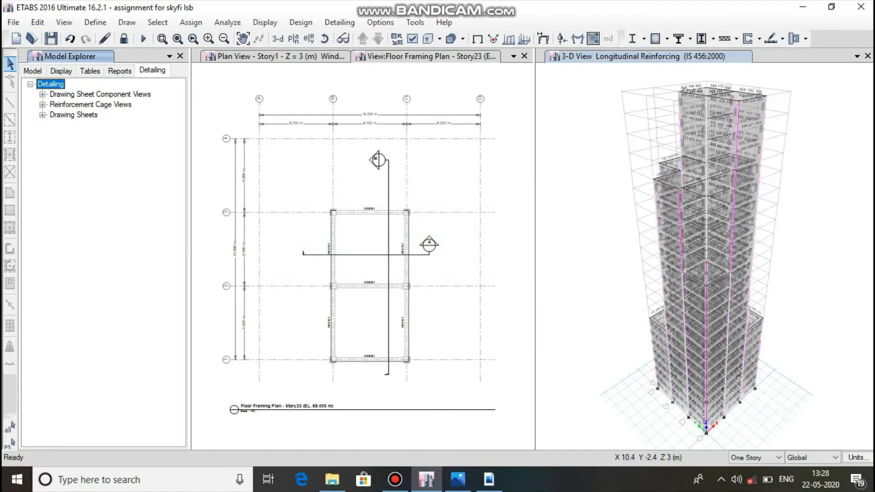
Open the first Concrete Beam Rebar Table among the beam detail schedules and examine its longitudinal bars and stirrups.
left_click(43, 94)
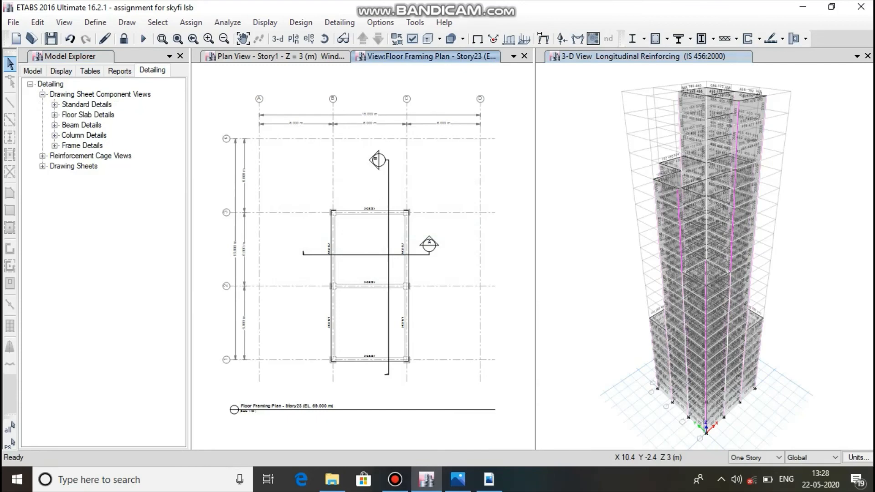
left_click(54, 125)
left_click(67, 136)
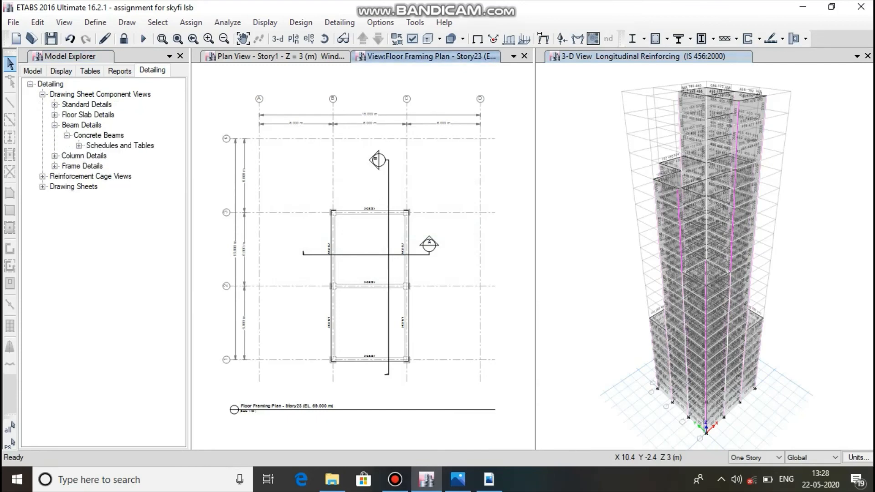
left_click(79, 145)
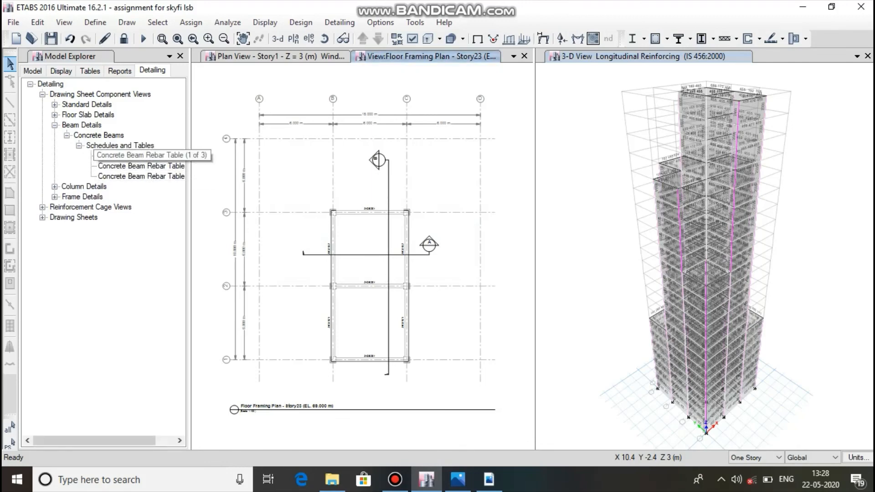
double_click(137, 155)
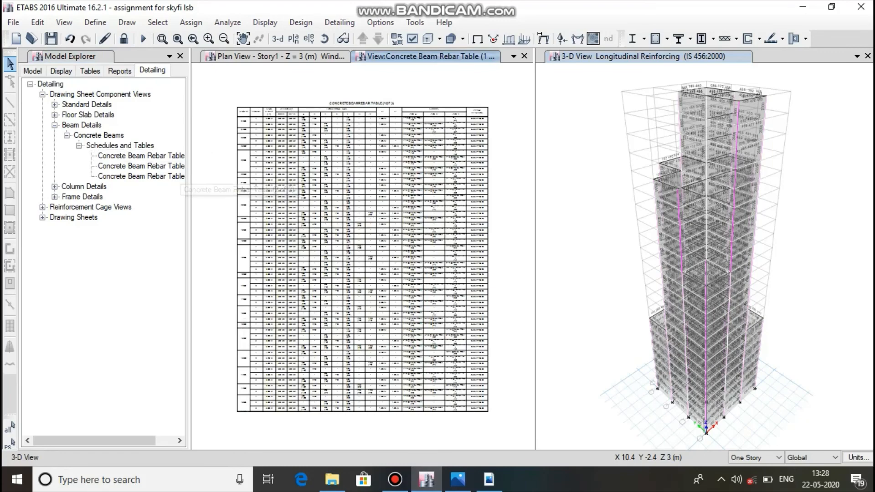
scroll(361, 167, "up", 1)
scroll(361, 164, "up", 2)
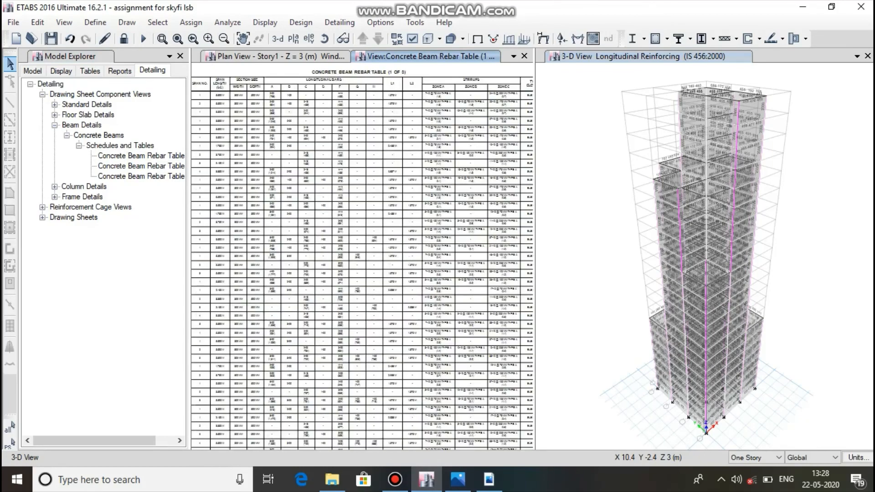
scroll(361, 164, "up", 4)
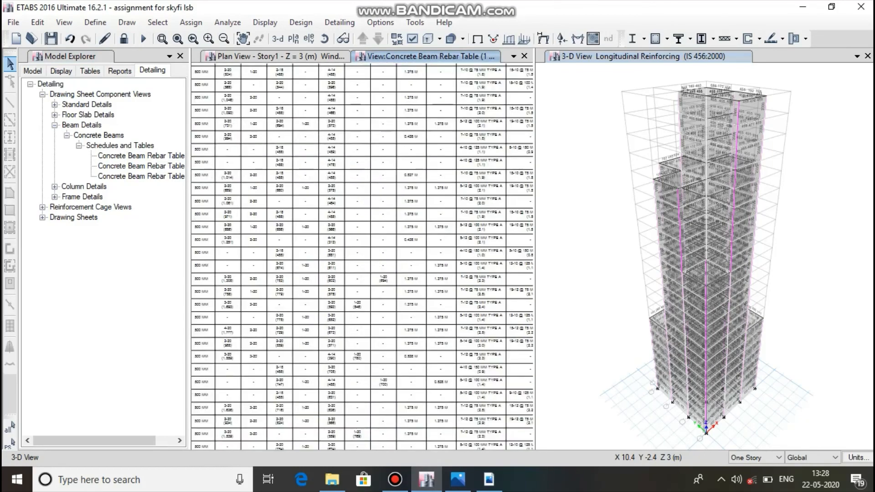
scroll(361, 164, "up", 3)
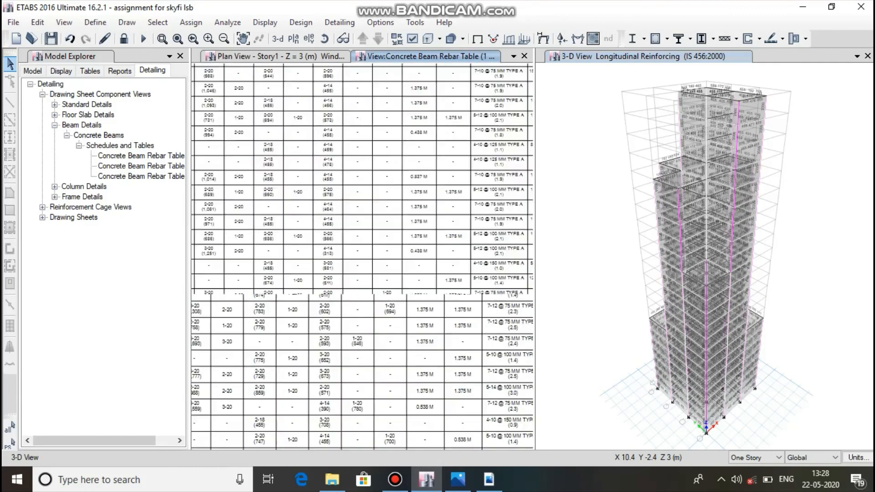
scroll(362, 256, "down", 8)
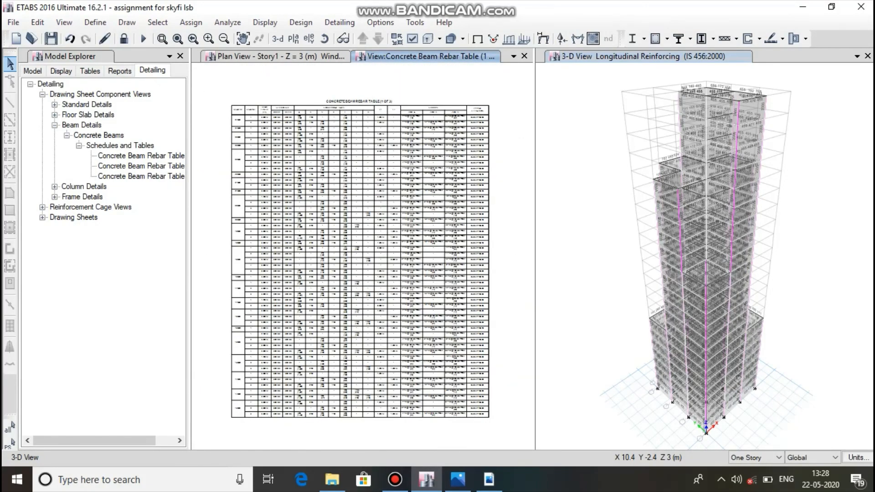
Open the 3D reinforcement cage of beam 21CB2, examine its longitudinal bars and stirrups, and close the rendered view.
left_click(55, 125)
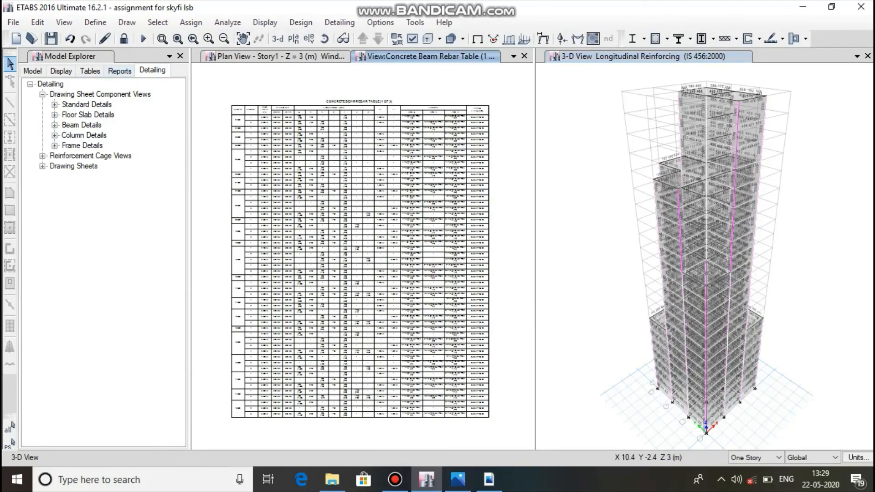
left_click(43, 156)
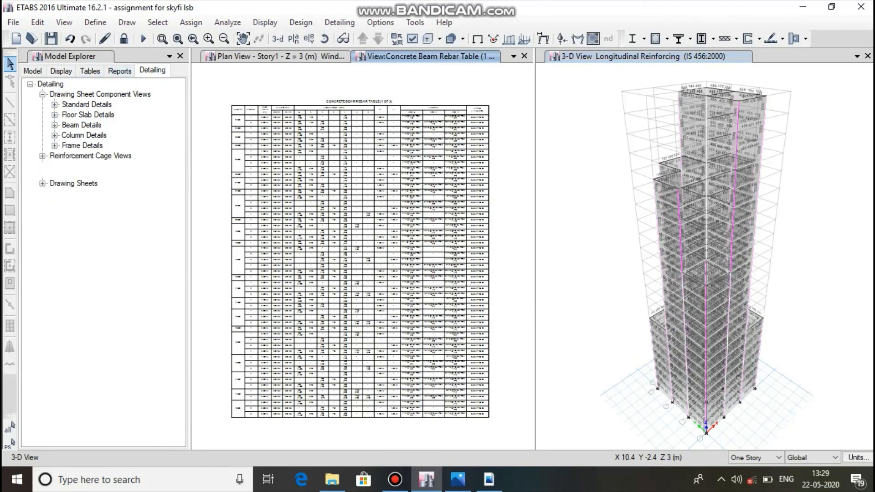
left_click(55, 165)
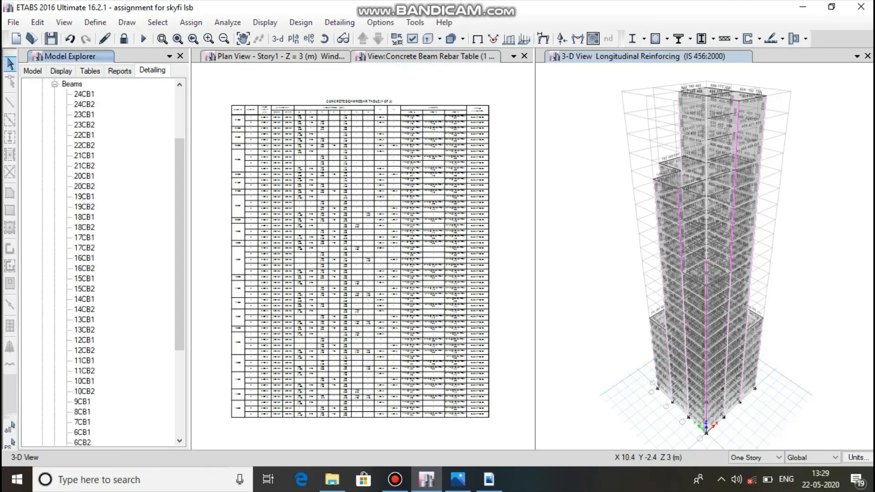
double_click(84, 166)
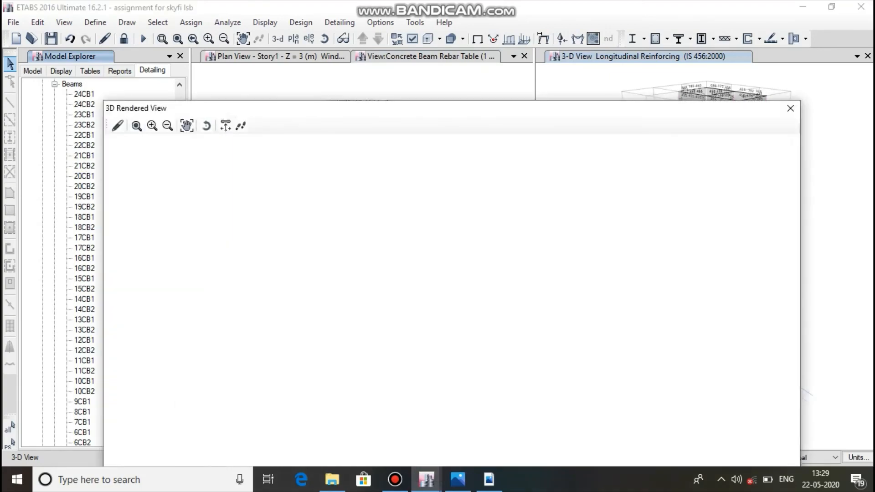
scroll(444, 302, "up", 7)
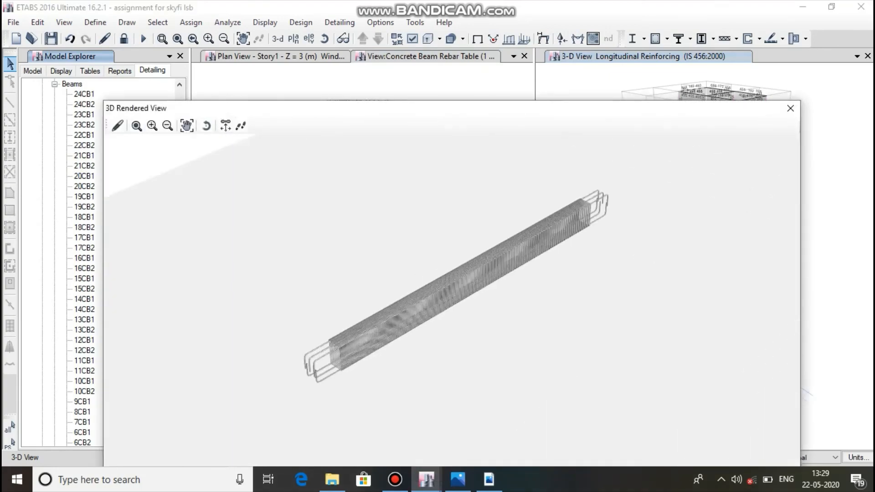
scroll(444, 301, "up", 5)
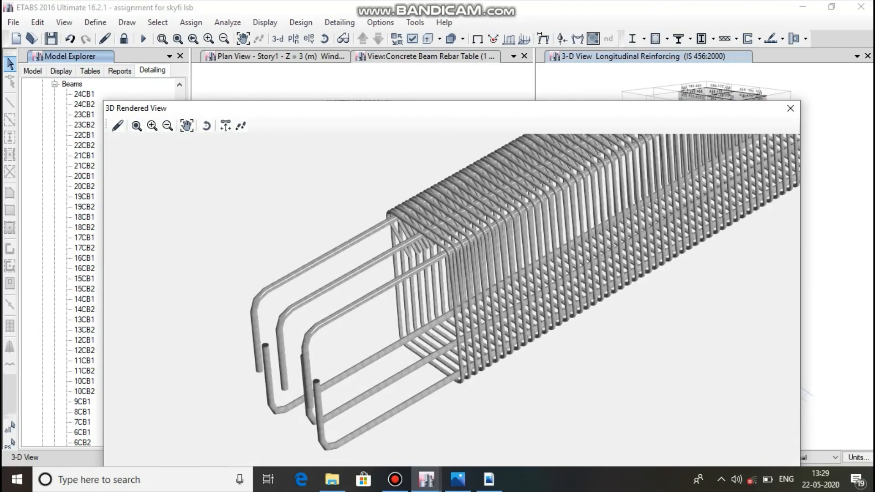
scroll(444, 302, "down", 5)
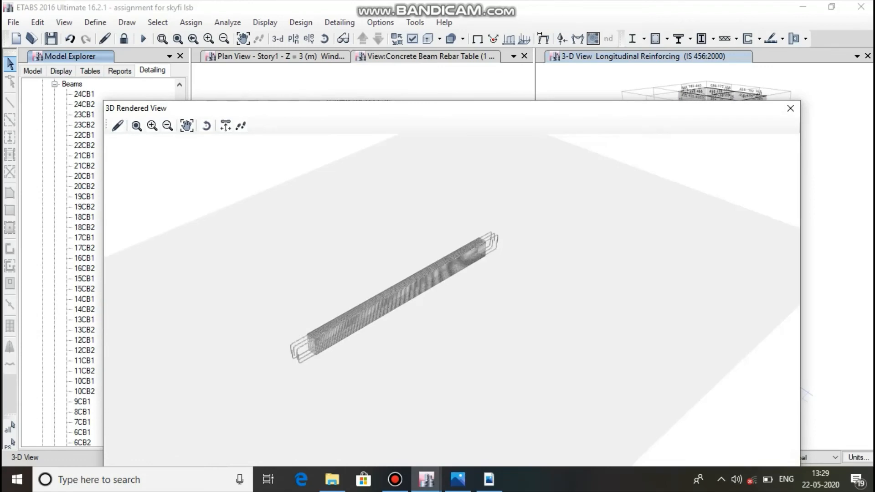
scroll(546, 282, "down", 6)
left_click(790, 108)
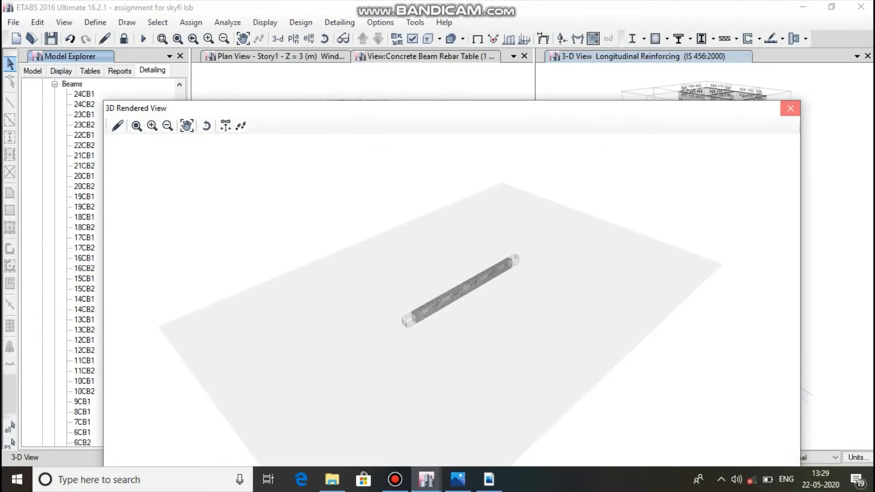
Generate the Project Report and the Summary Report, and skim the summary through to its Story Forces table.
left_click(120, 70)
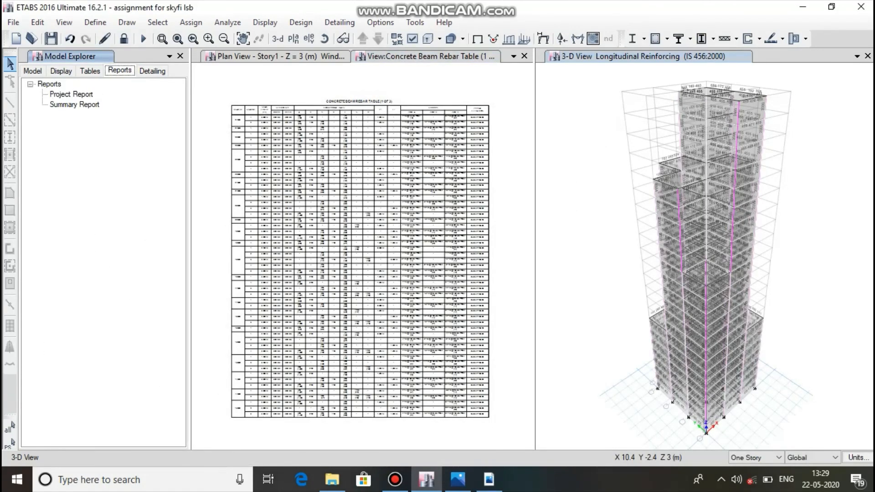
left_click(71, 95)
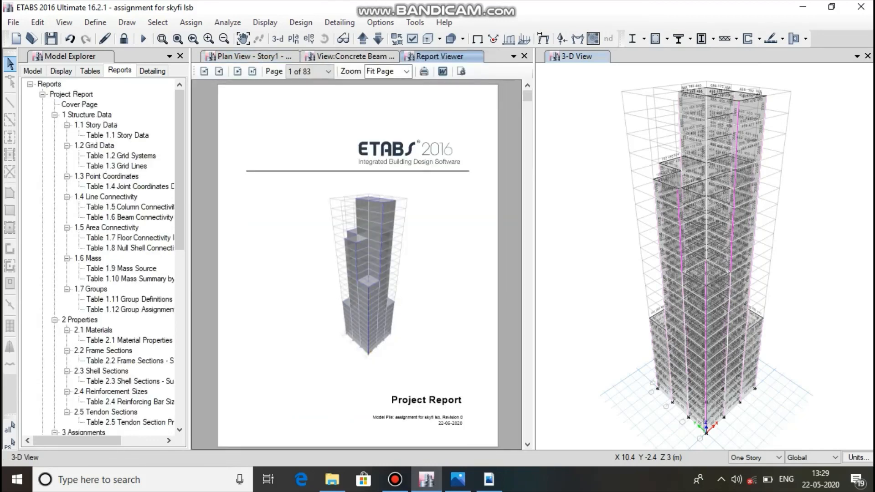
left_click_drag(179, 223, 180, 407)
left_click(74, 422)
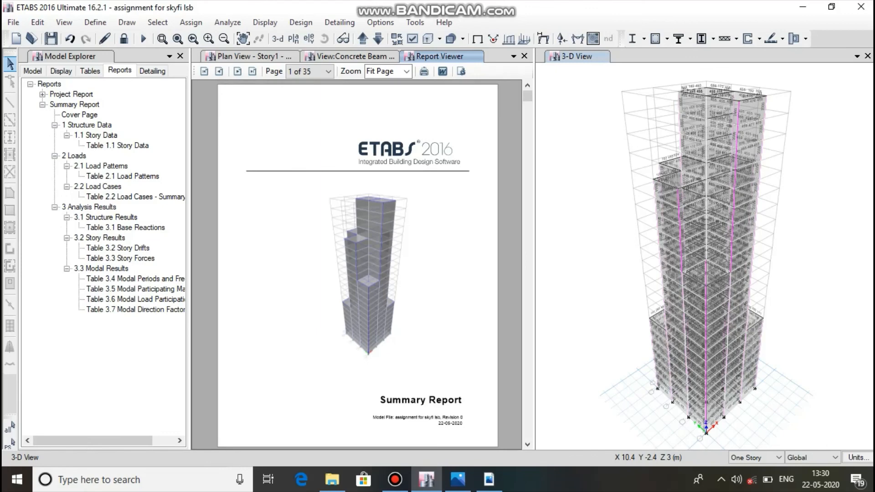
left_click_drag(527, 96, 527, 359)
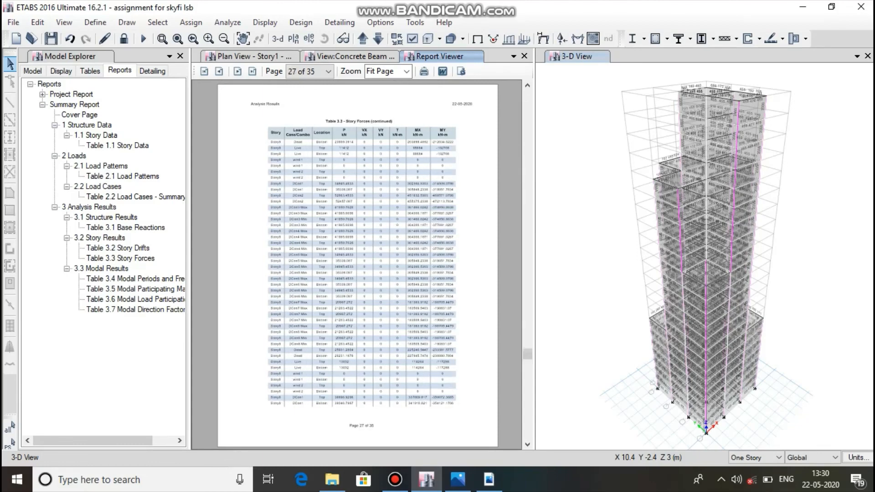
Regenerate the Project Report and review it from the List of Tables through Story Forces, returning to its cover page.
left_click(43, 105)
double_click(71, 94)
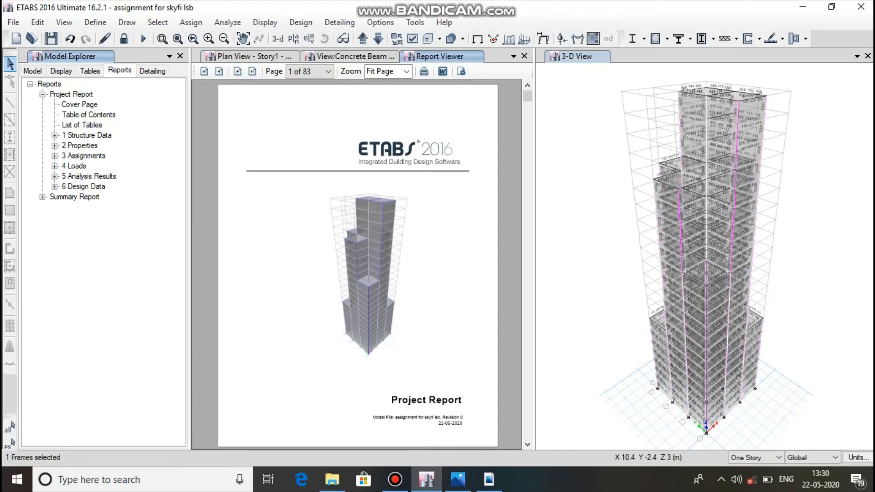
left_click(254, 57)
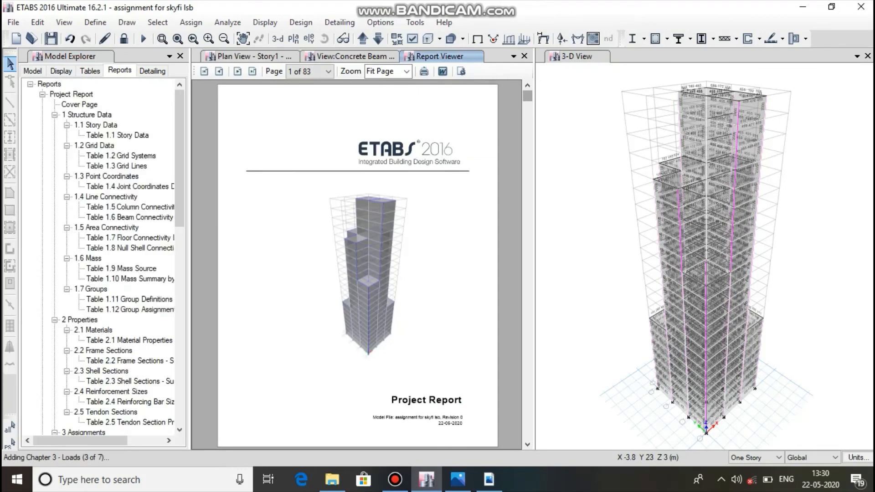
left_click_drag(528, 95, 527, 130)
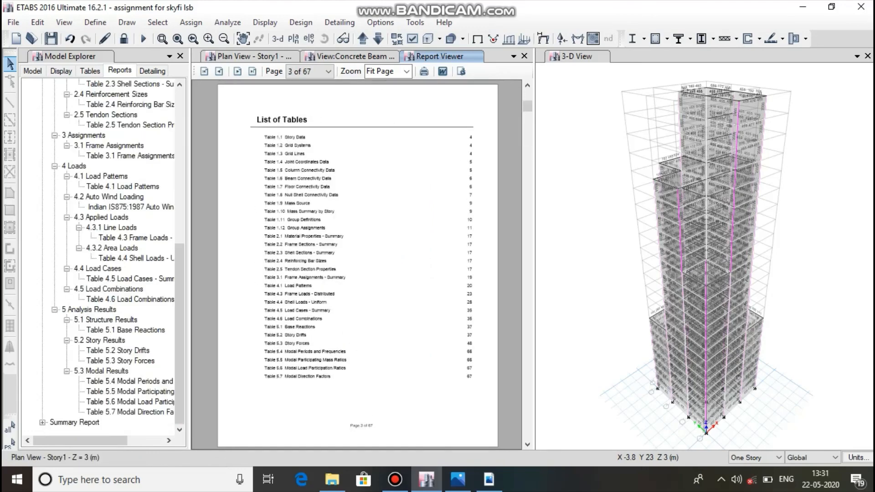
scroll(358, 264, "down", 7)
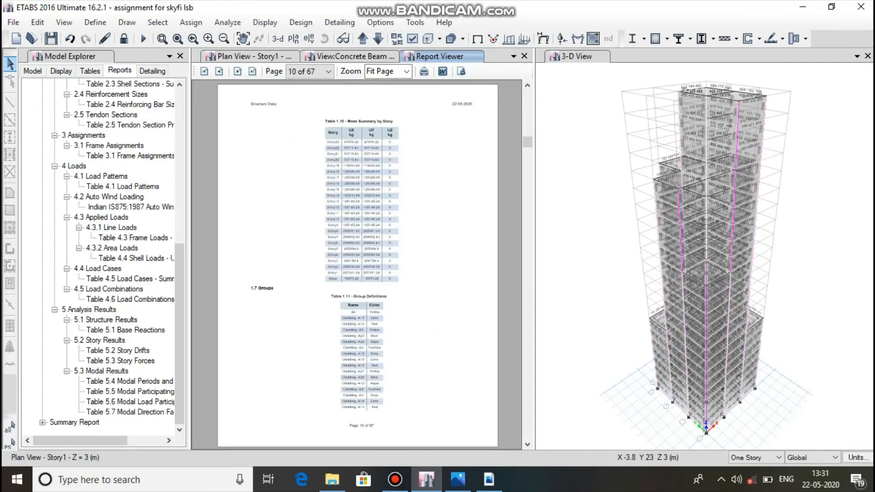
left_click_drag(528, 141, 527, 417)
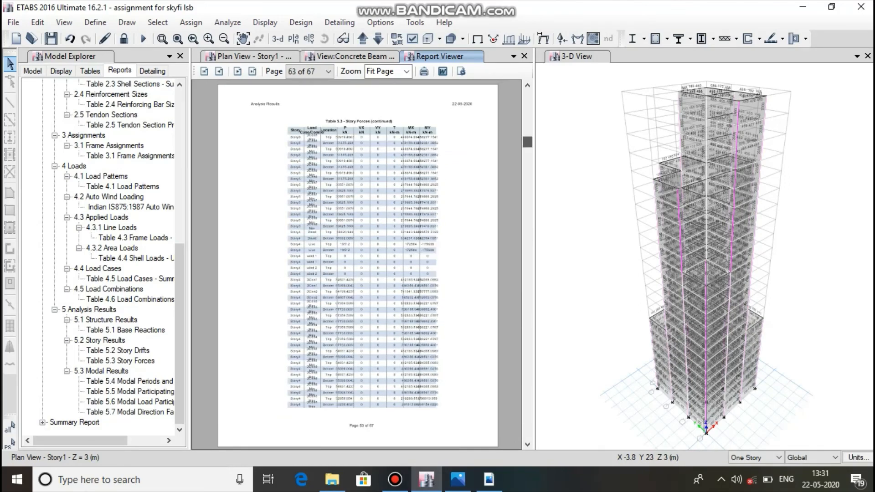
left_click_drag(528, 142, 528, 95)
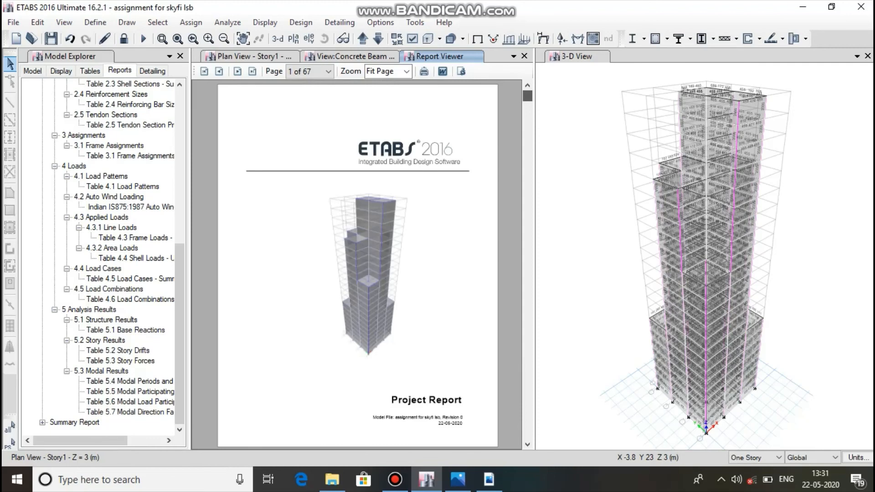